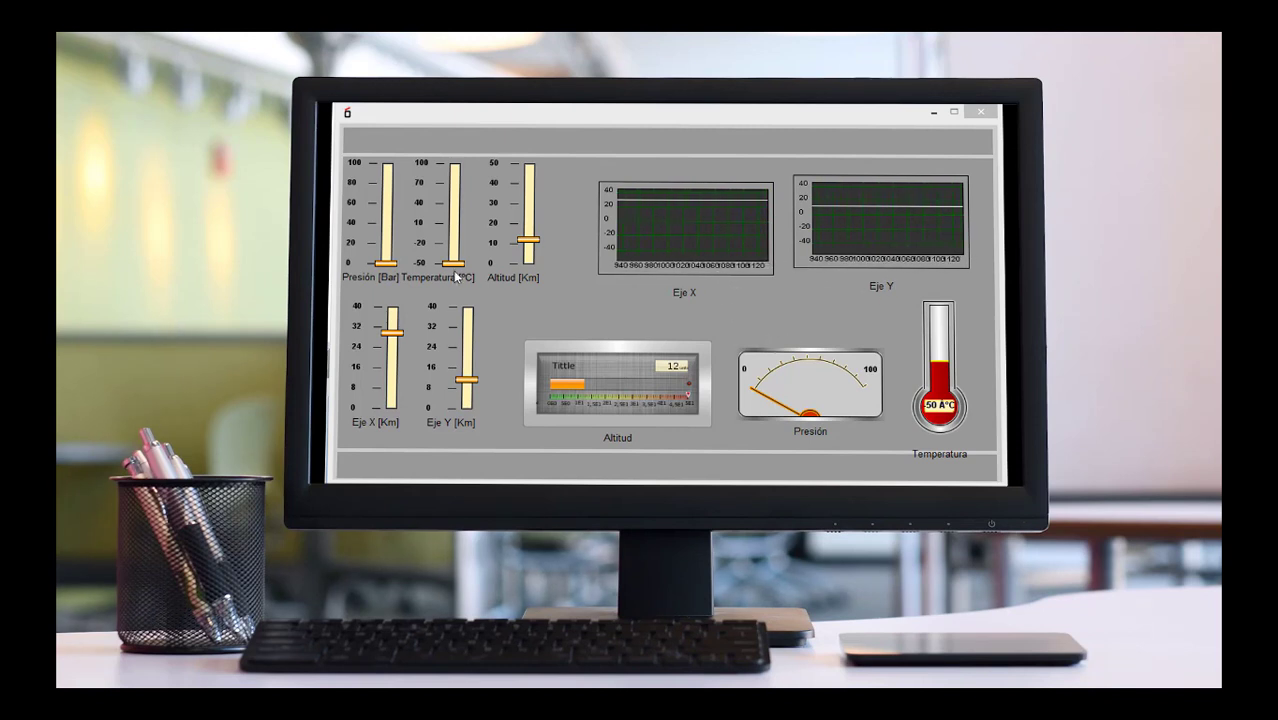
Test the running dashboard by moving the pressure, temperature, altitude, Eje X and Eje Y sliders to different values.
{"action": "mouse_move", "coordinate": [385, 262]}
{"action": "left_mouse_down"}
{"action": "mouse_move", "coordinate": [393, 175]}
{"action": "mouse_move", "coordinate": [390, 244]}
{"action": "left_mouse_up"}
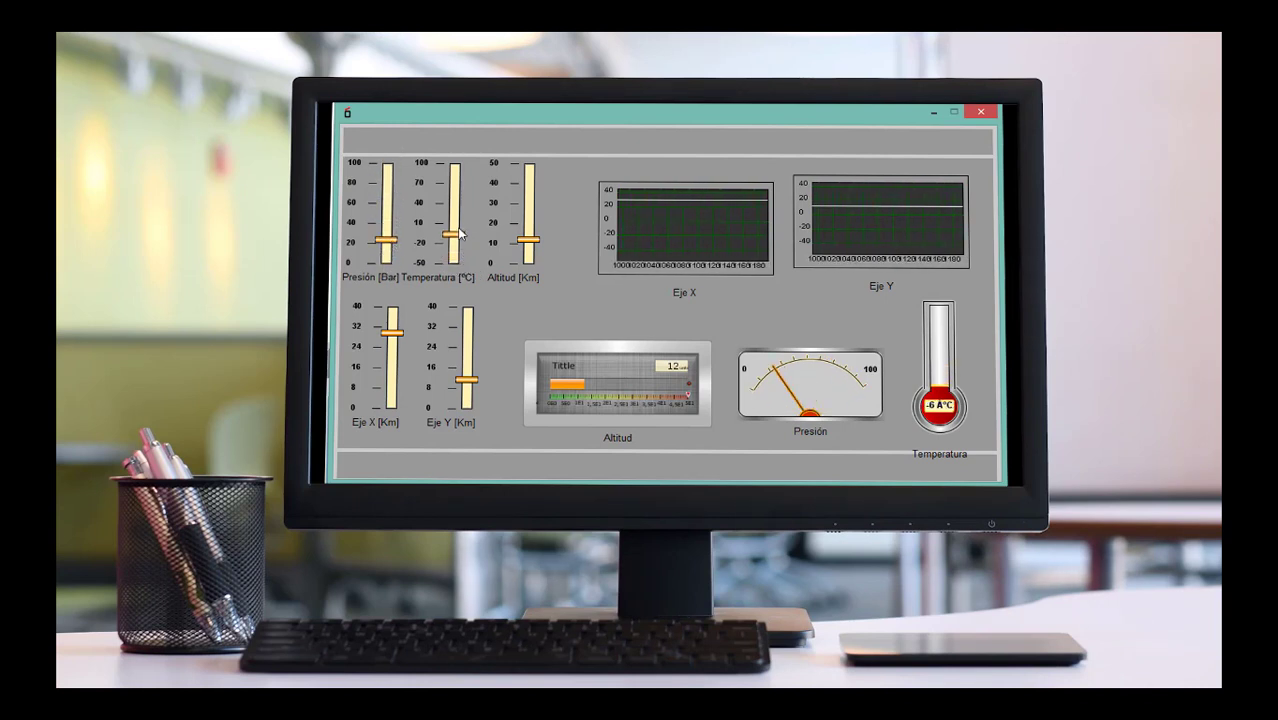
{"action": "left_click_drag", "start_coordinate": [458, 264], "coordinate": [530, 247]}
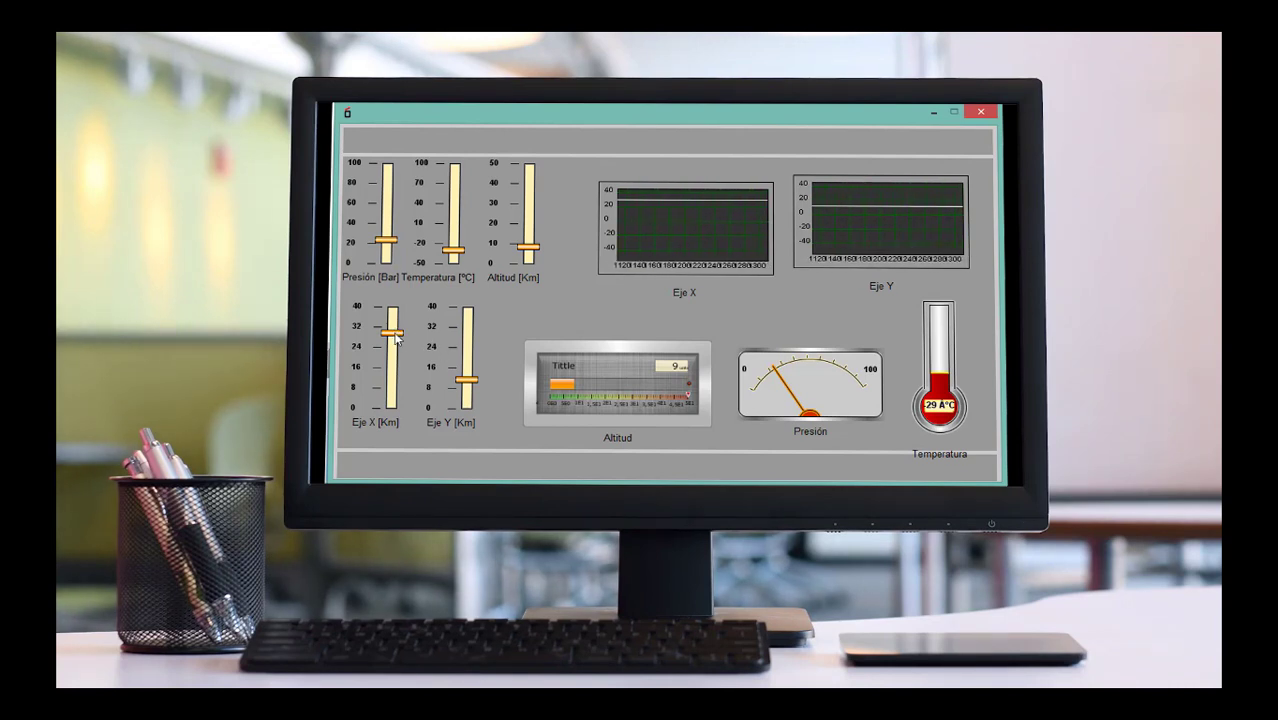
{"action": "left_click_drag", "start_coordinate": [394, 333], "coordinate": [391, 391]}
{"action": "mouse_move", "coordinate": [466, 379]}
{"action": "left_mouse_down"}
{"action": "mouse_move", "coordinate": [469, 342]}
{"action": "mouse_move", "coordinate": [468, 392]}
{"action": "left_mouse_up"}
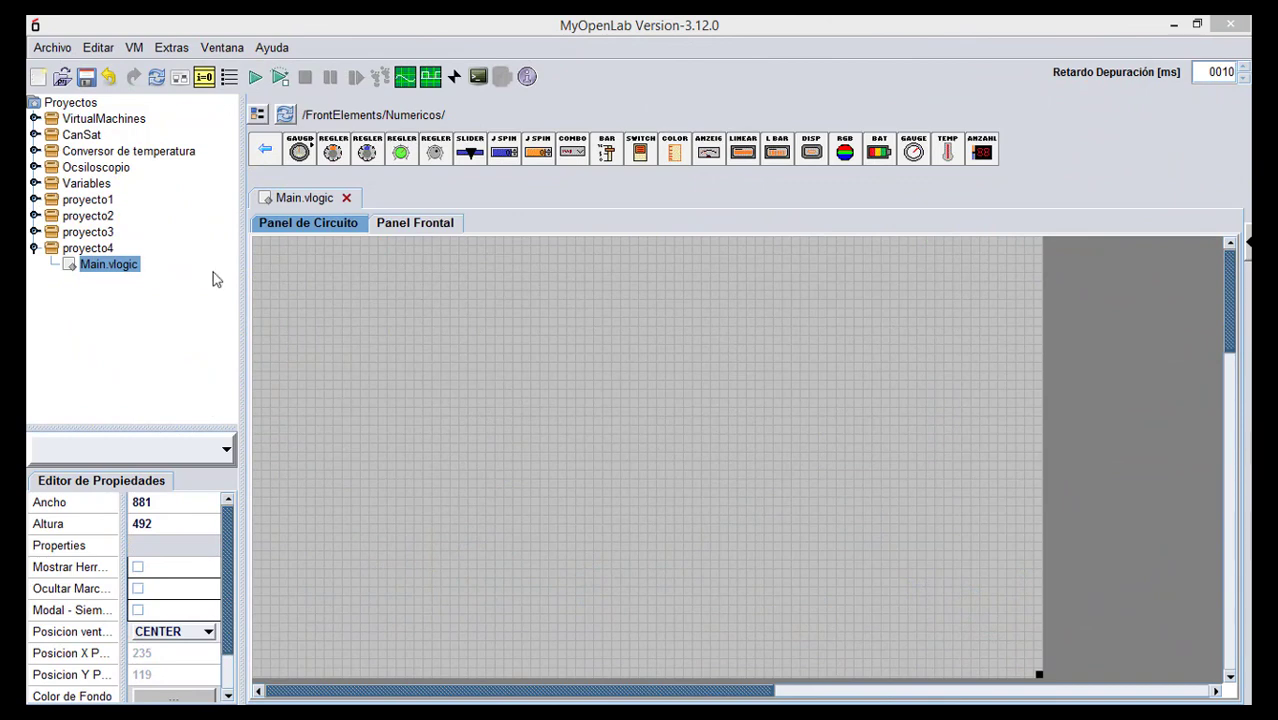
{"action": "left_click", "coordinate": [99, 265]}
{"action": "left_click", "coordinate": [92, 251]}
{"action": "left_click", "coordinate": [98, 268]}
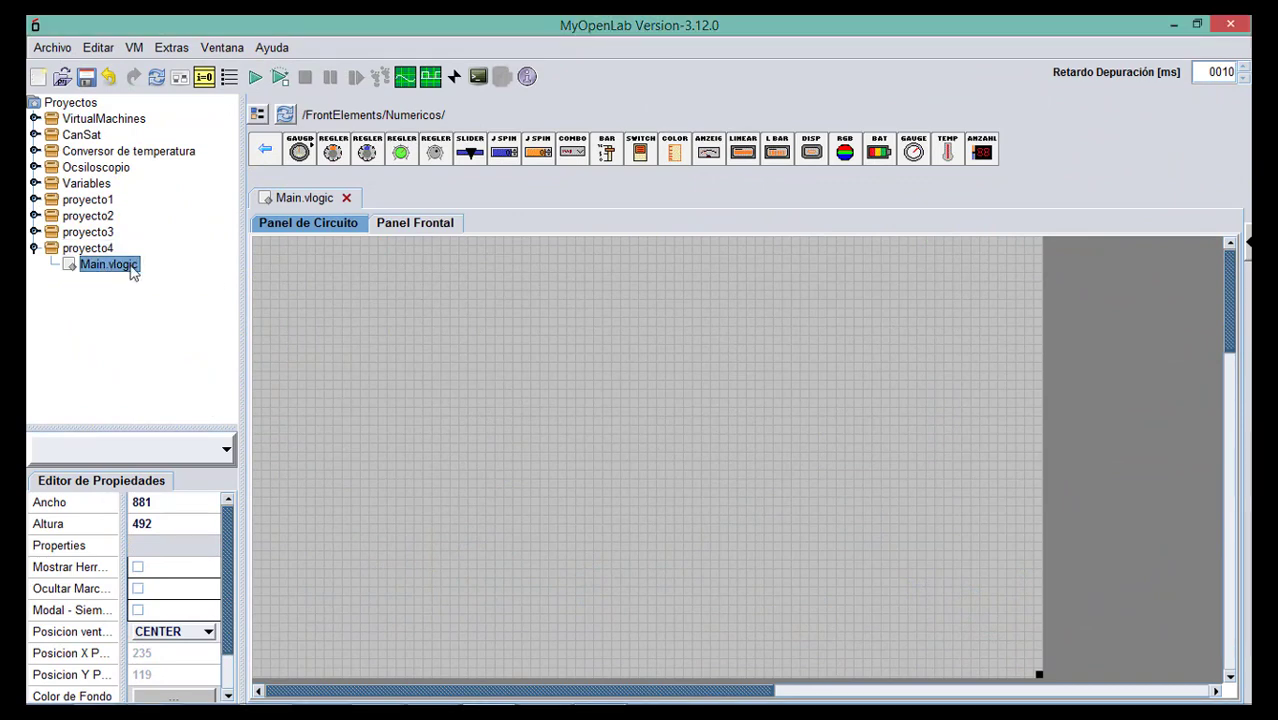
{"action": "left_click", "coordinate": [329, 222]}
{"action": "left_click", "coordinate": [415, 224]}
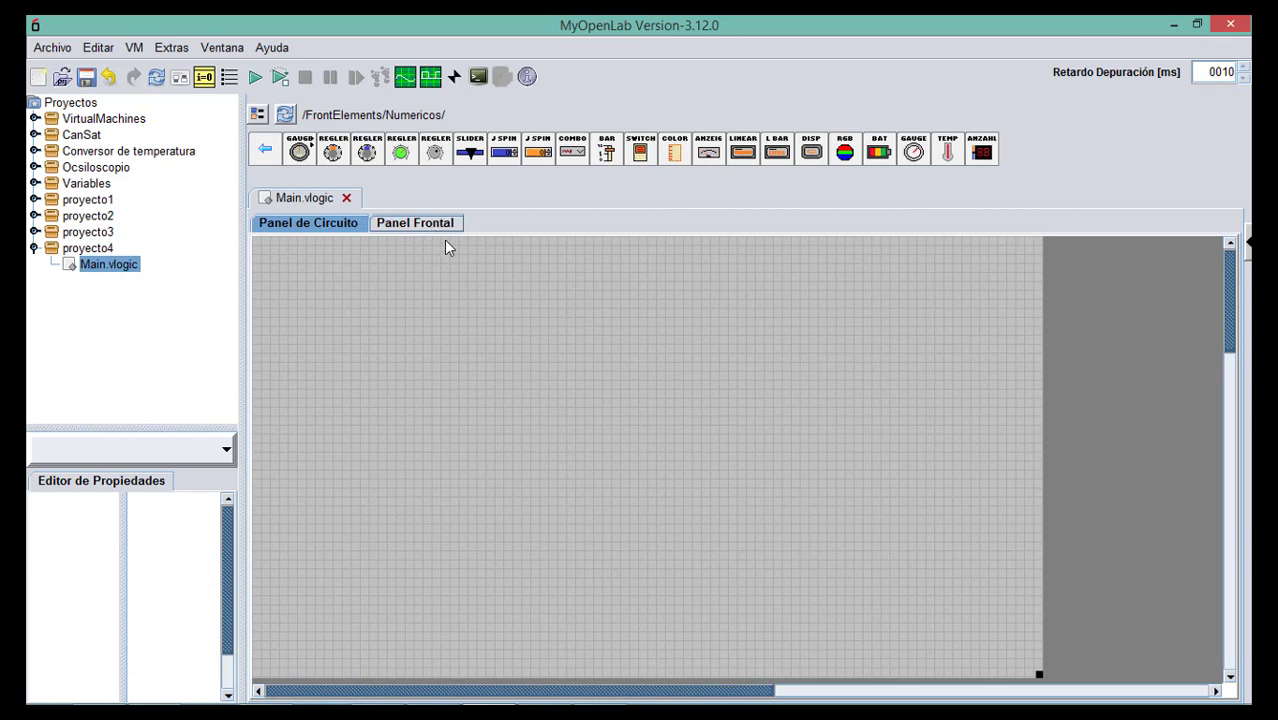
Place a vertical control bar on the empty canvas of proyecto4's Main.vlogic and duplicate it to get five bars.
{"action": "left_click", "coordinate": [606, 150]}
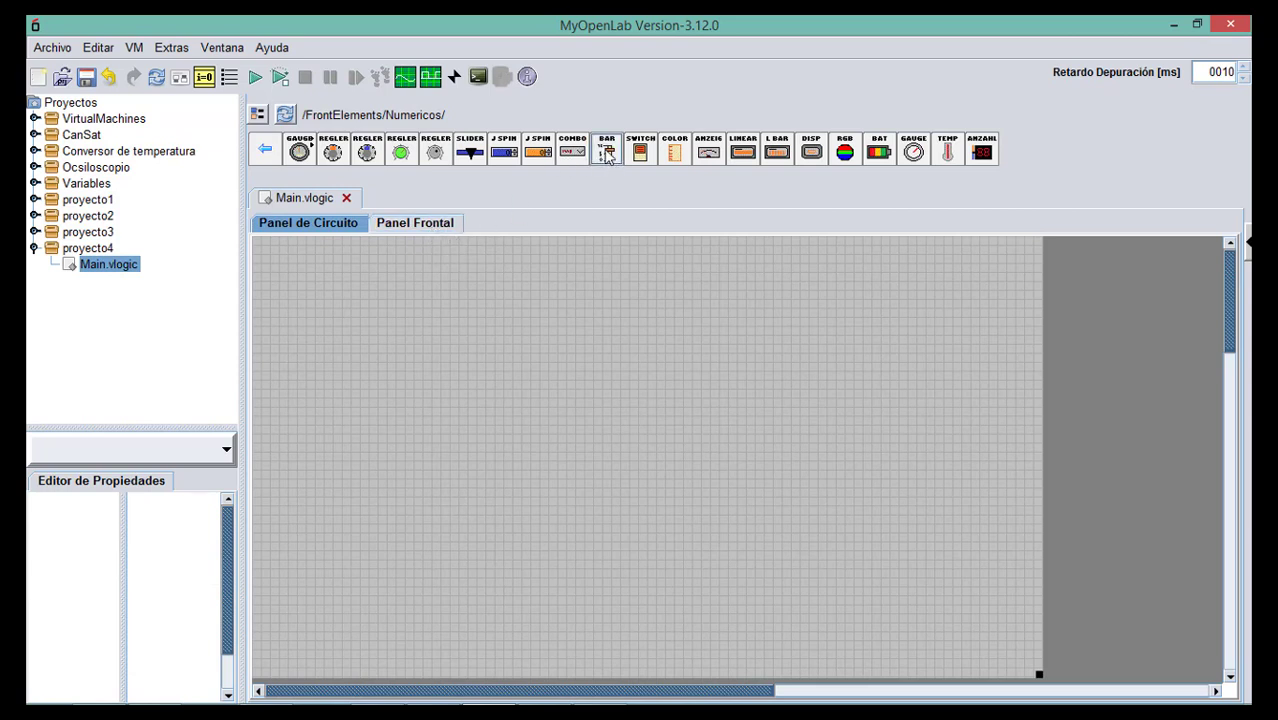
{"action": "left_click", "coordinate": [322, 381]}
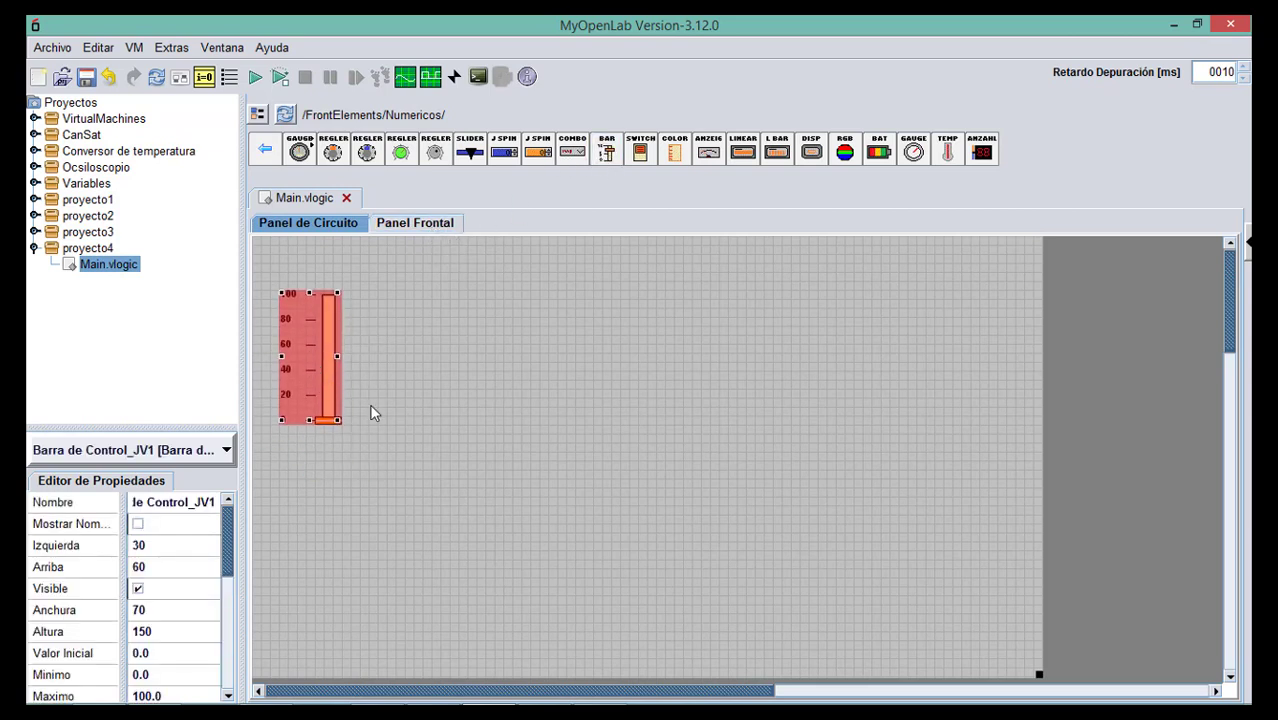
{"action": "left_click", "coordinate": [380, 397]}
{"action": "left_click", "coordinate": [337, 370]}
{"action": "key", "text": "ctrl+c"}
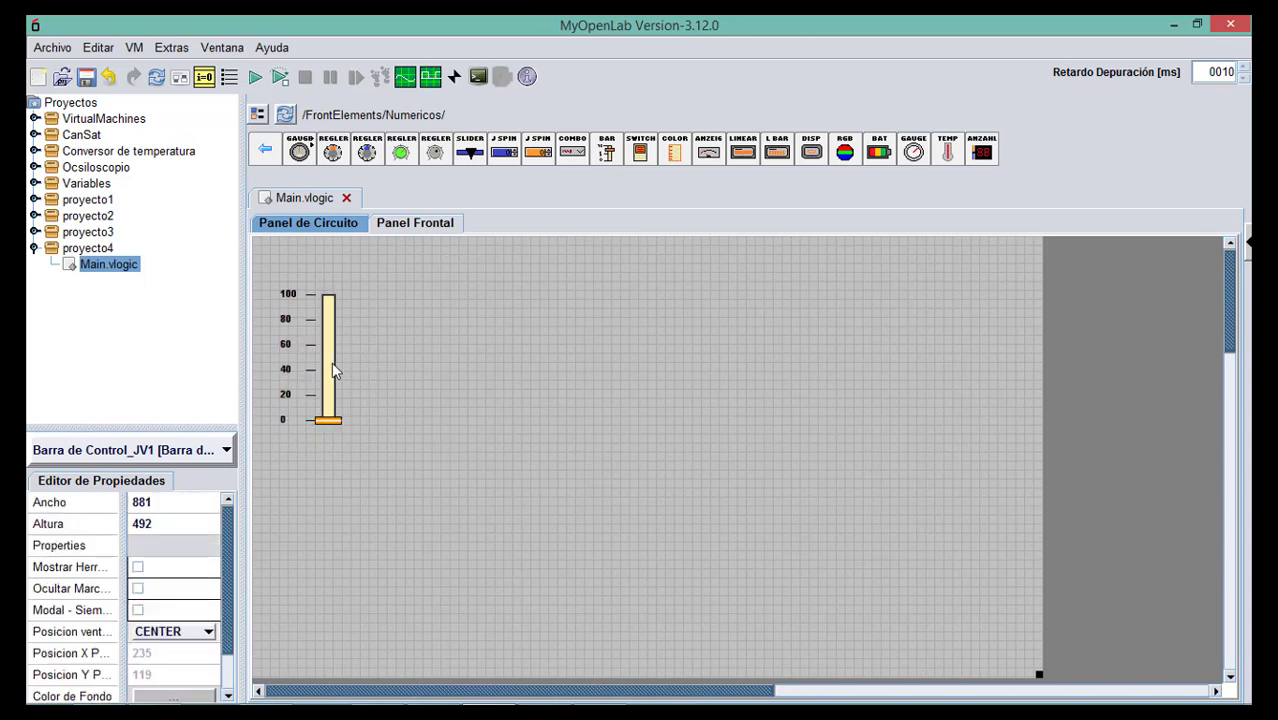
{"action": "key", "text": "ctrl+v"}
{"action": "left_click", "coordinate": [339, 366]}
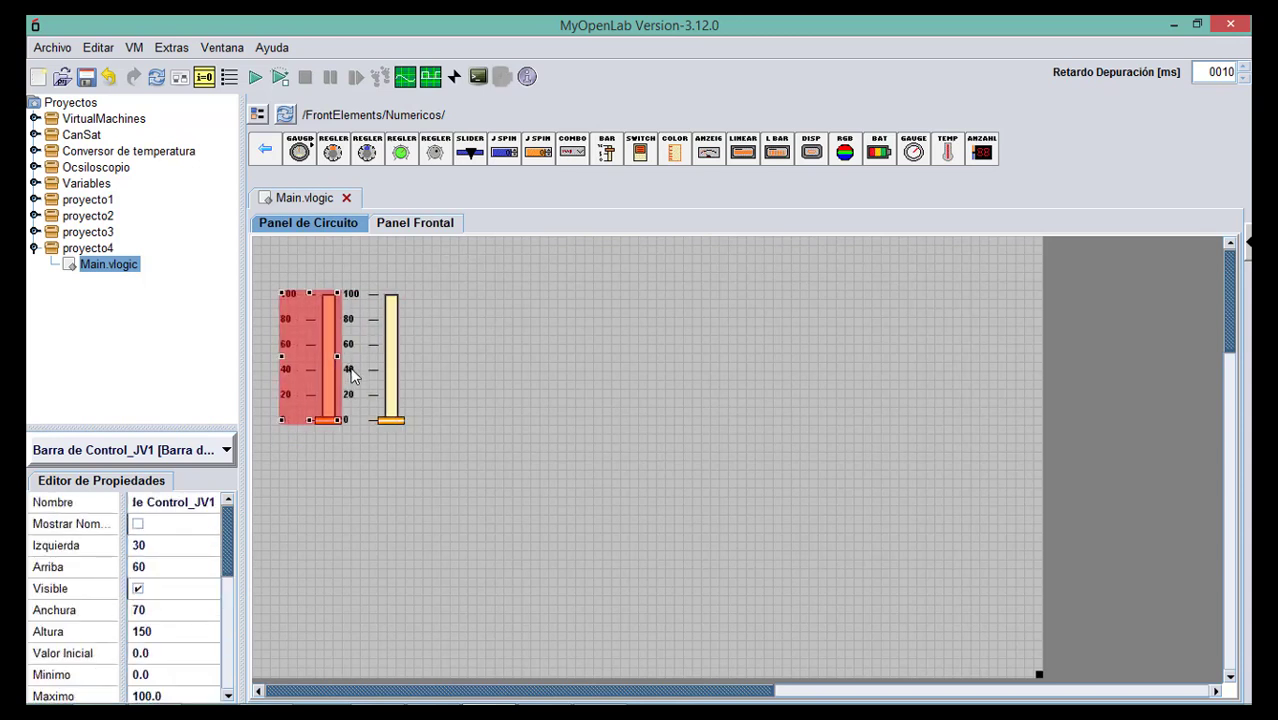
{"action": "left_click", "coordinate": [367, 393]}
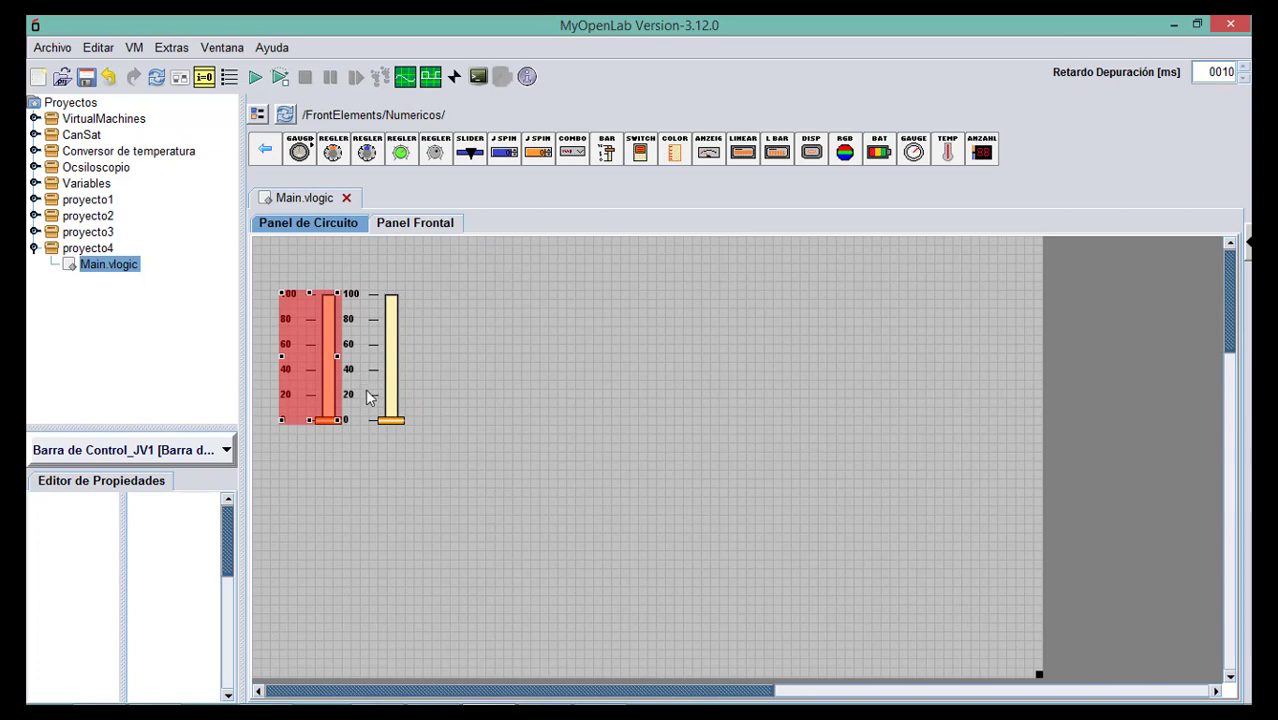
{"action": "key", "text": "ctrl+v"}
{"action": "key", "text": "ctrl+v"}
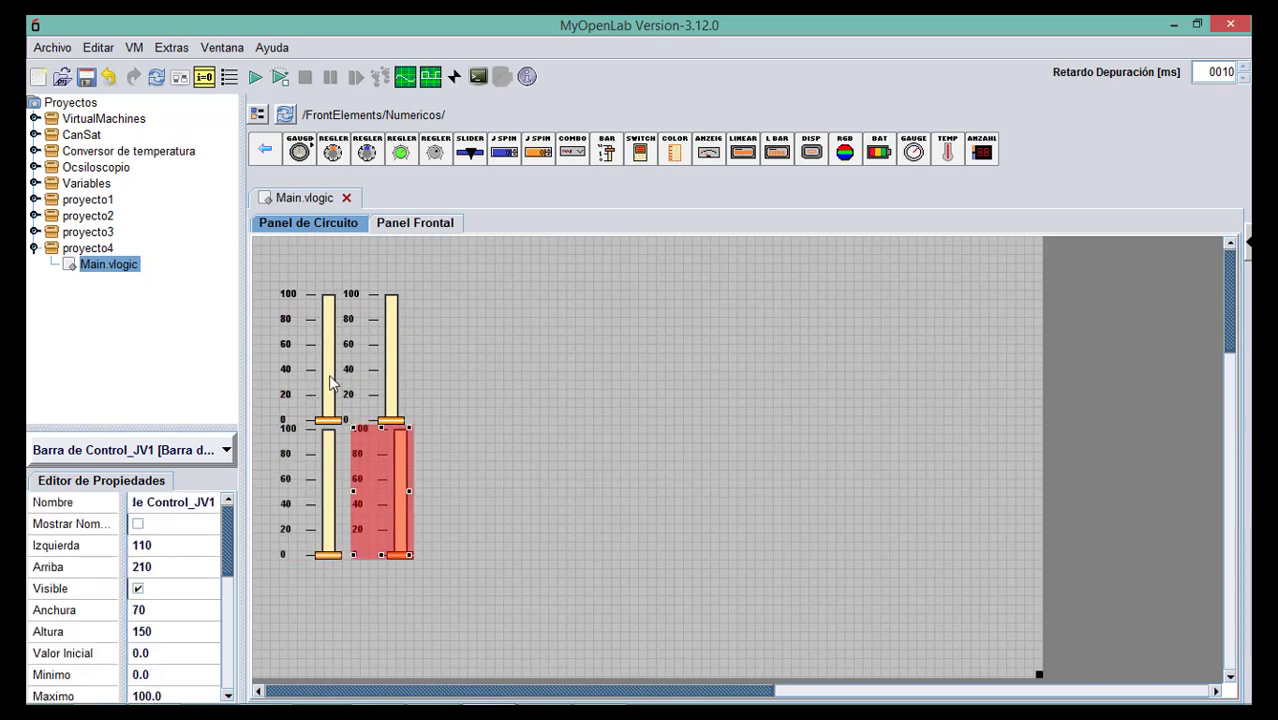
Spread the five control bars apart, with two in an upper row and three in a lower row.
{"action": "left_click_drag", "start_coordinate": [328, 383], "coordinate": [524, 502]}
{"action": "left_click_drag", "start_coordinate": [328, 348], "coordinate": [319, 321]}
{"action": "left_click_drag", "start_coordinate": [391, 367], "coordinate": [386, 332]}
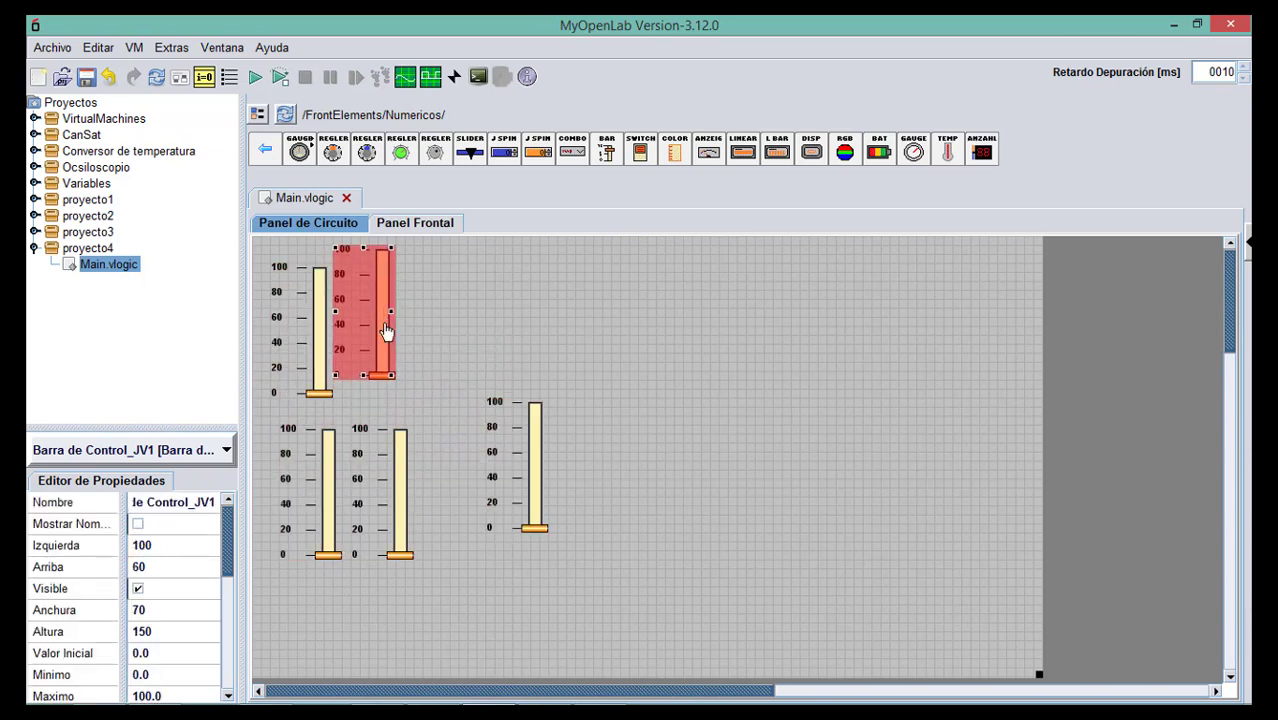
{"action": "left_click_drag", "start_coordinate": [340, 480], "coordinate": [324, 507]}
{"action": "left_click_drag", "start_coordinate": [398, 477], "coordinate": [398, 504]}
{"action": "left_click_drag", "start_coordinate": [516, 487], "coordinate": [507, 523]}
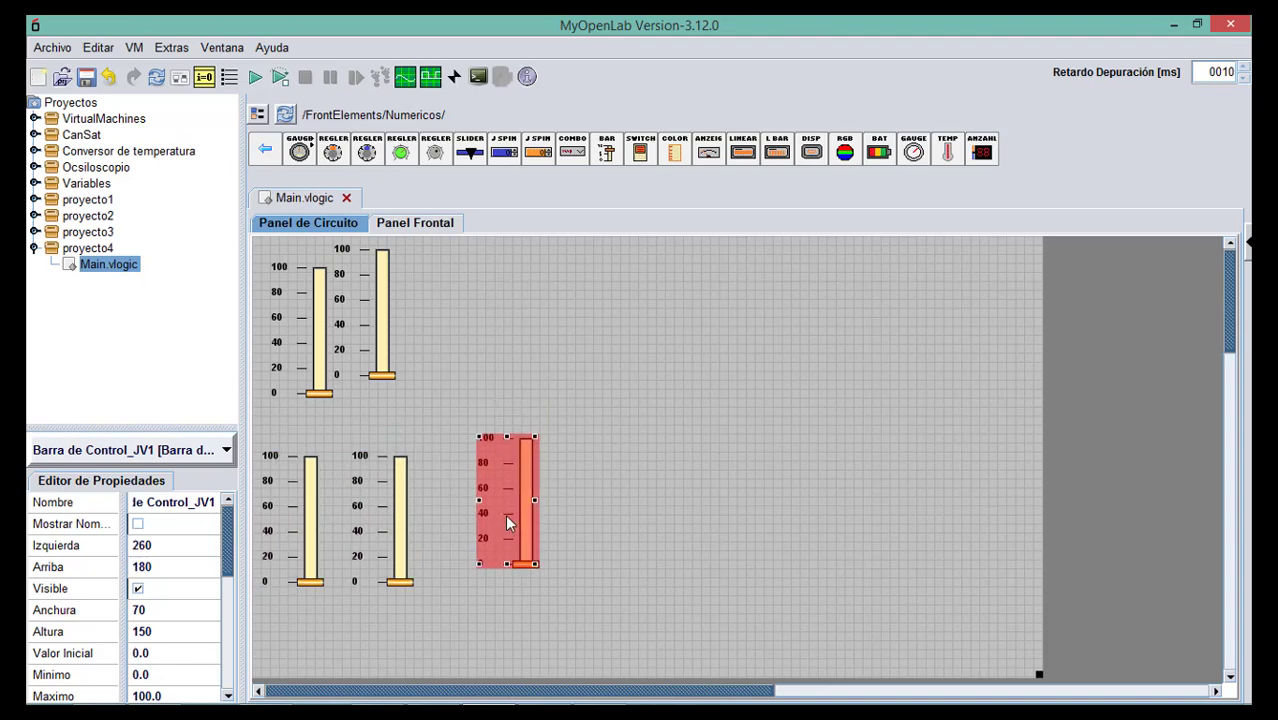
{"action": "left_click_drag", "start_coordinate": [385, 336], "coordinate": [425, 322]}
Look at the logic block linked to the upper-left control bar and return to the bar itself.
{"action": "double_click", "coordinate": [326, 346]}
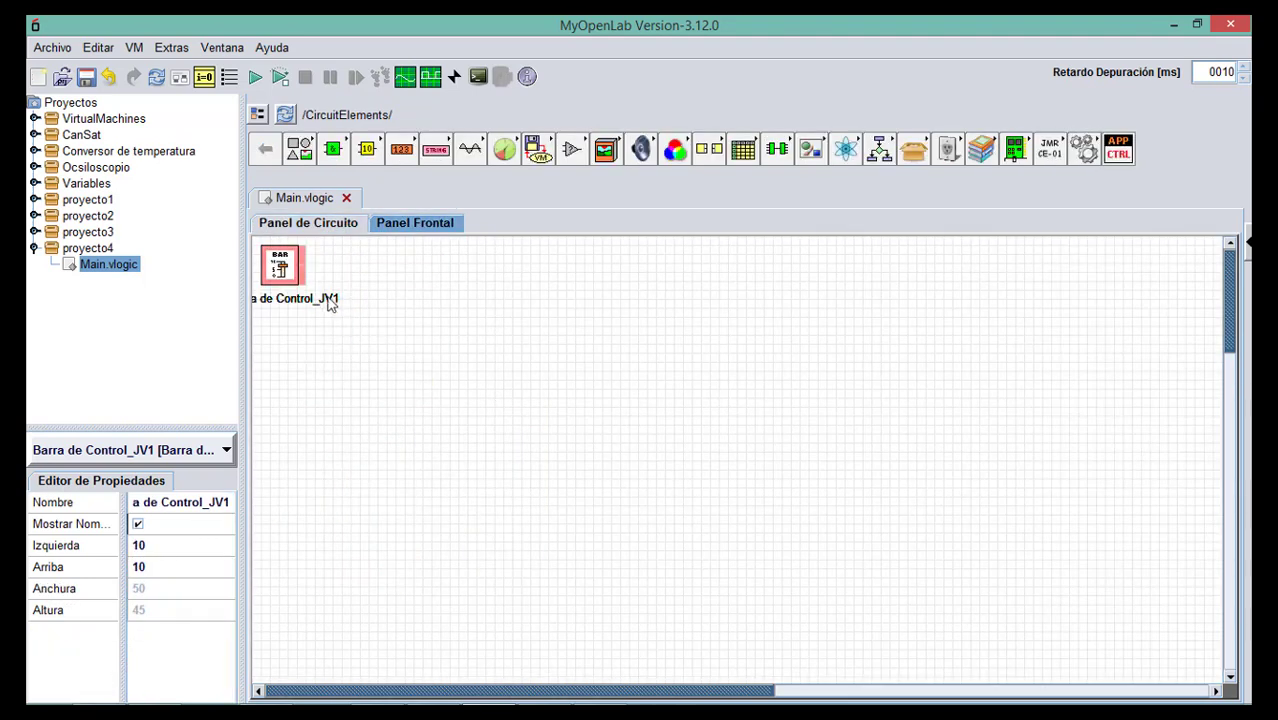
{"action": "double_click", "coordinate": [285, 265]}
{"action": "left_click", "coordinate": [338, 334]}
Make the upper-left control bar's name visible and rename the bar as Altitud.
{"action": "left_click", "coordinate": [310, 342]}
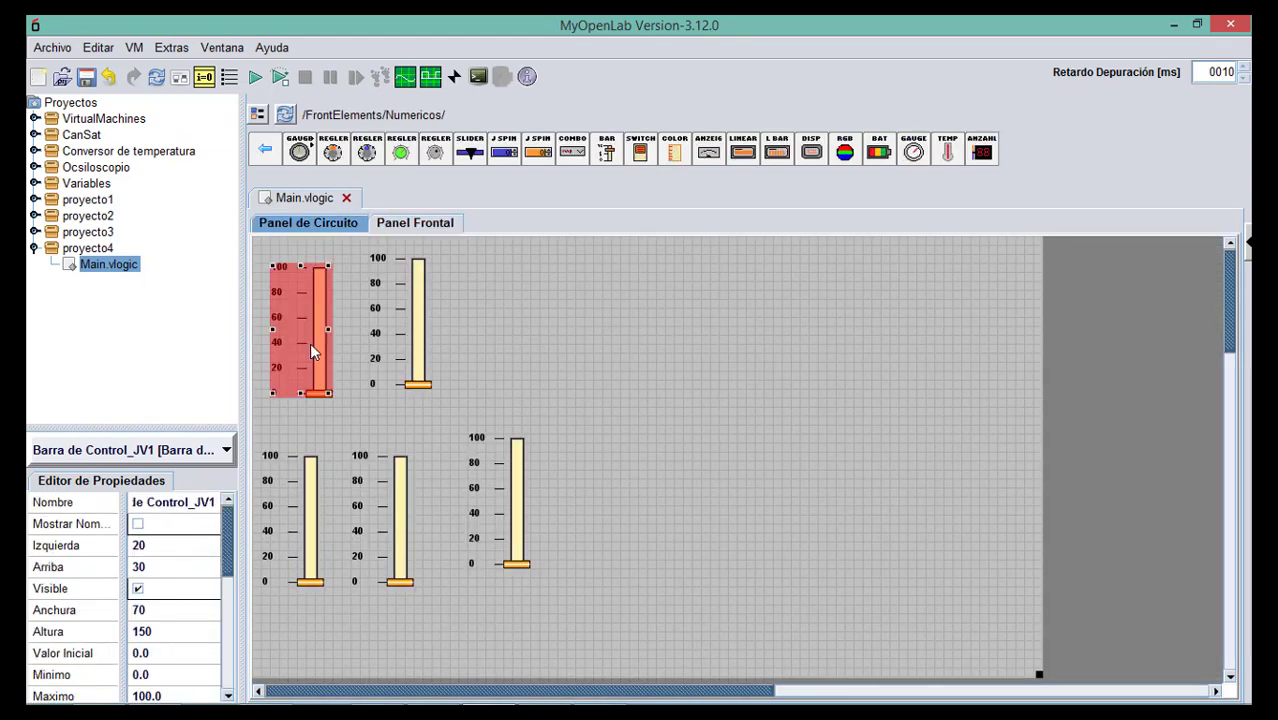
{"action": "left_click", "coordinate": [140, 525]}
{"action": "left_click_drag", "start_coordinate": [212, 502], "coordinate": [108, 507]}
{"action": "key", "text": "BackSpace"}
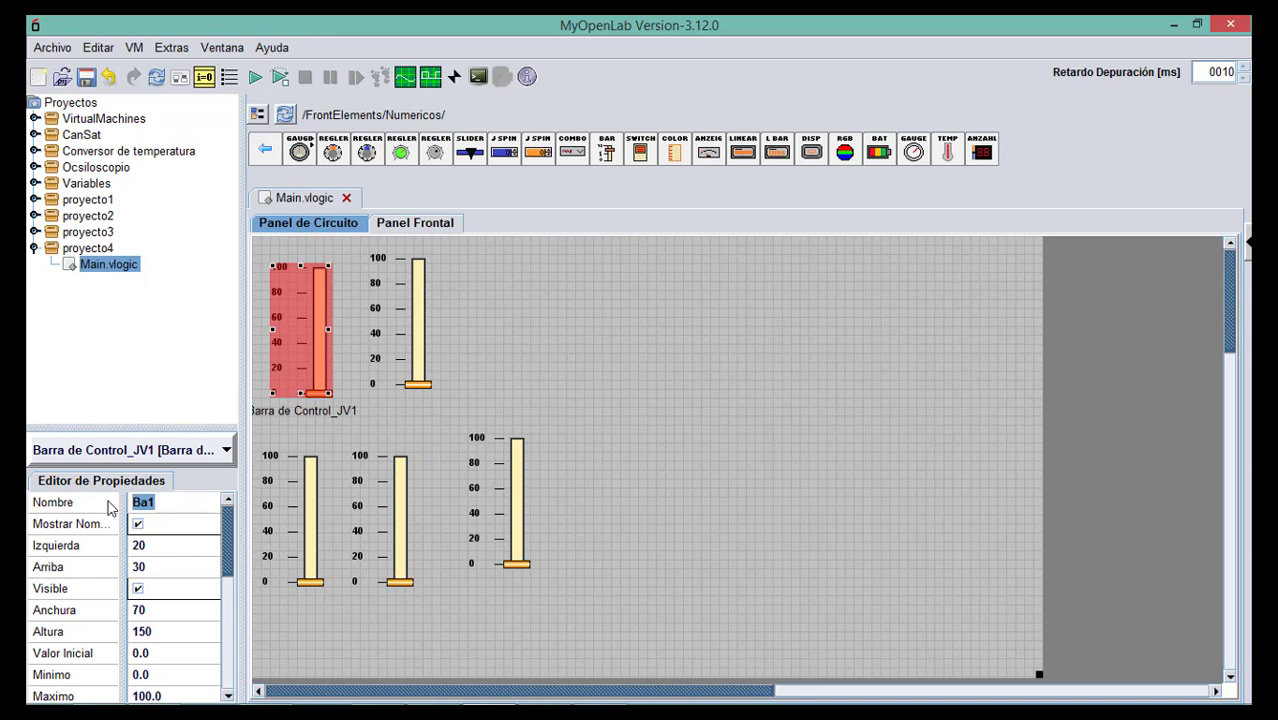
{"action": "type", "text": "Altitud"}
{"action": "key", "text": "Return"}
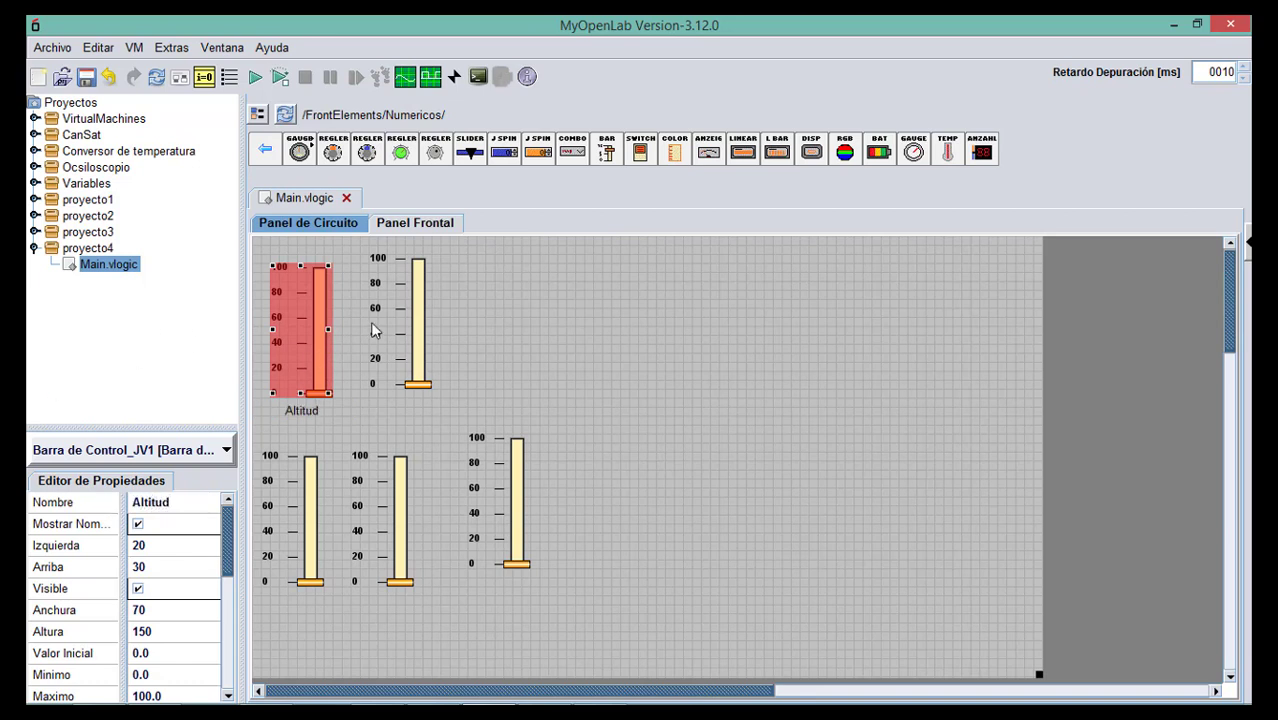
Make the name of the control bar beside Altitud visible and rename it as Presión.
{"action": "left_click", "coordinate": [421, 307]}
{"action": "left_click", "coordinate": [138, 524]}
{"action": "left_click", "coordinate": [170, 502]}
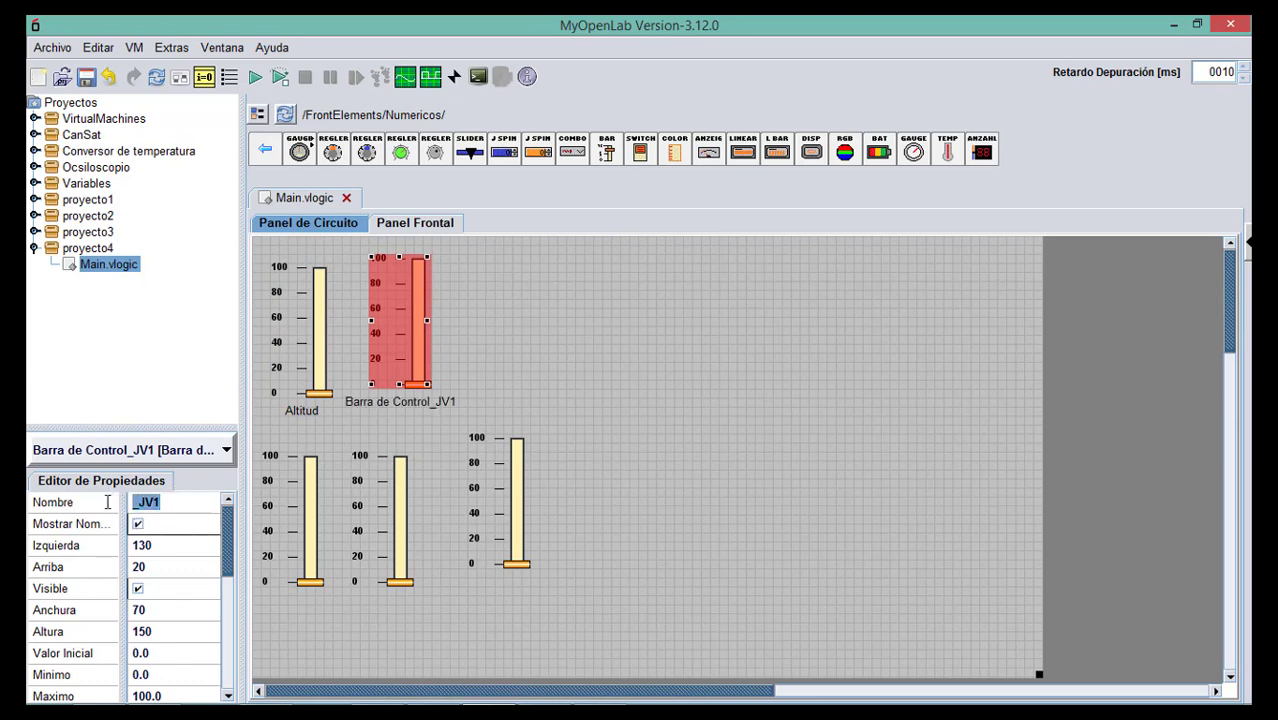
{"action": "type", "text": "Presión"}
{"action": "key", "text": "Return"}
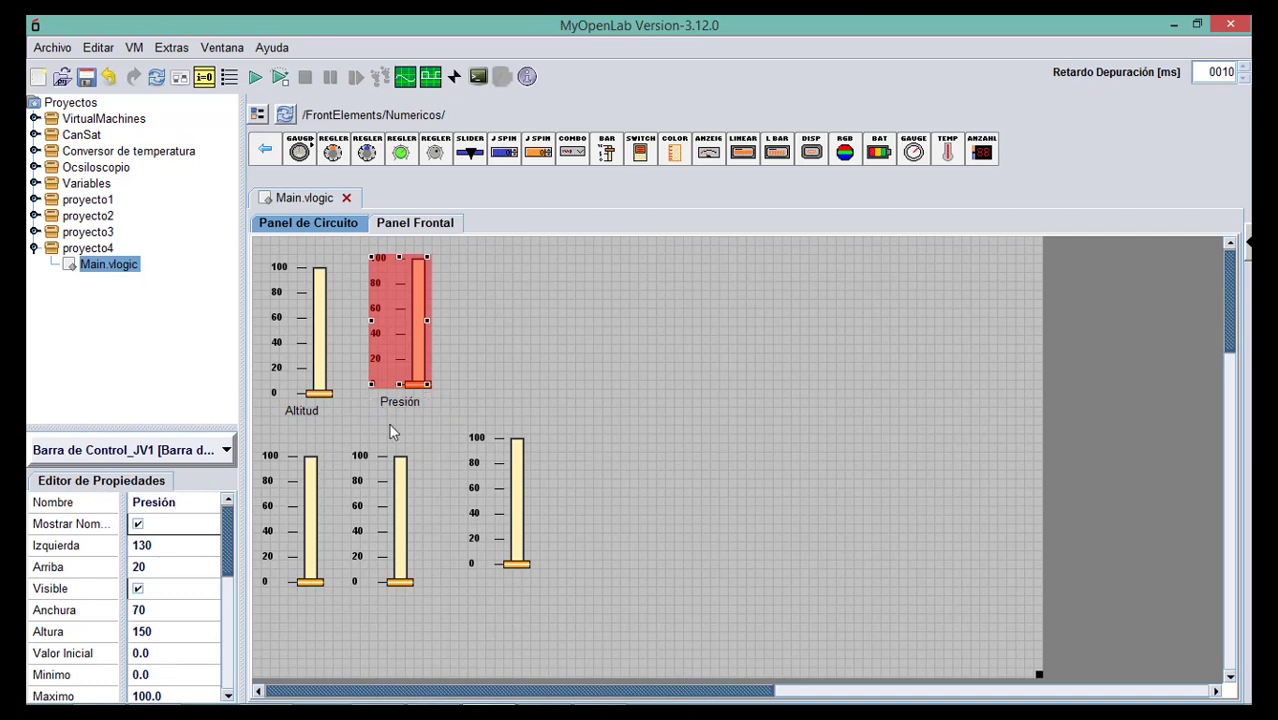
{"action": "left_click", "coordinate": [593, 319]}
{"action": "left_click", "coordinate": [400, 150]}
{"action": "left_click", "coordinate": [720, 381]}
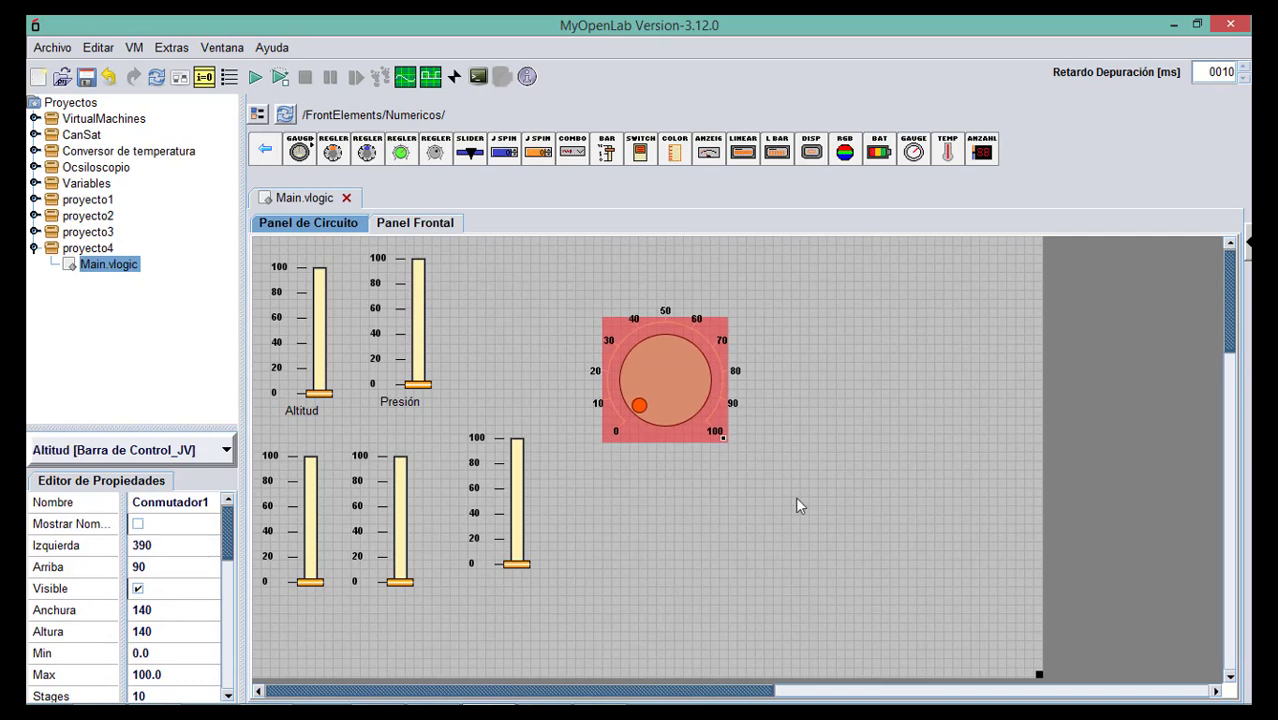
{"action": "key", "text": "Delete"}
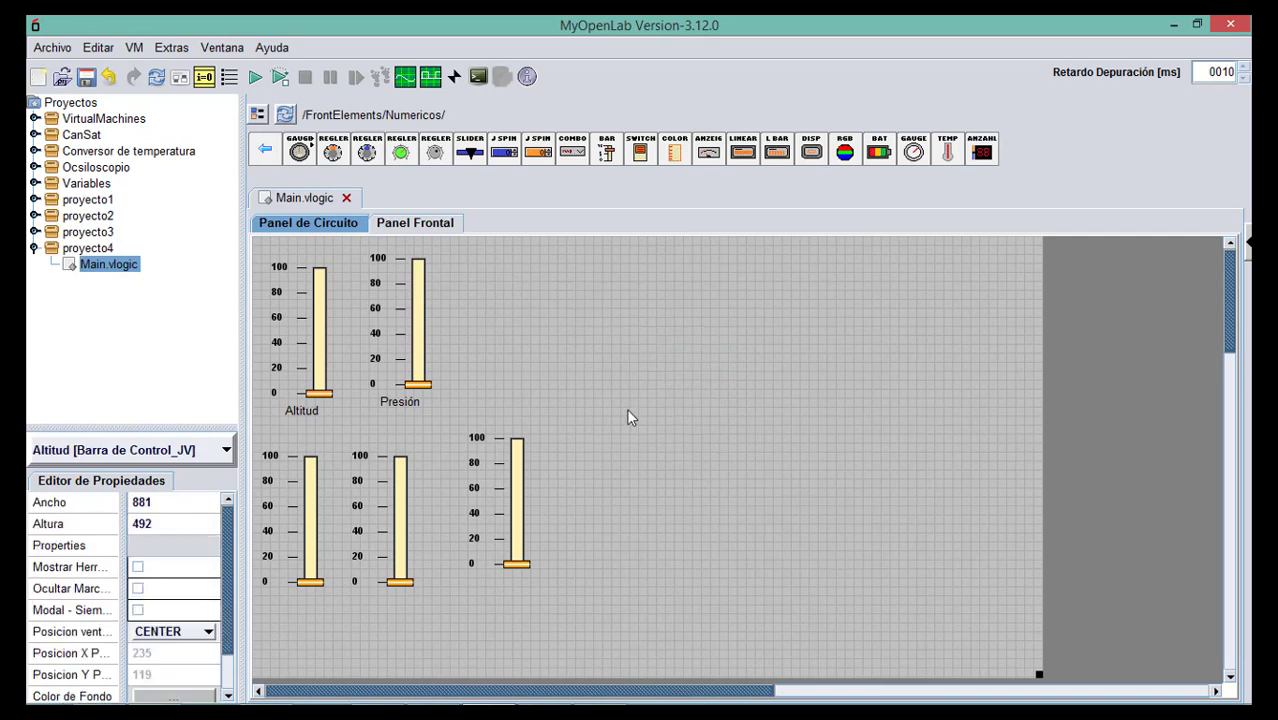
Show the name of the first bar in the lower row and rename it as Eje X [Km].
{"action": "left_click", "coordinate": [320, 529]}
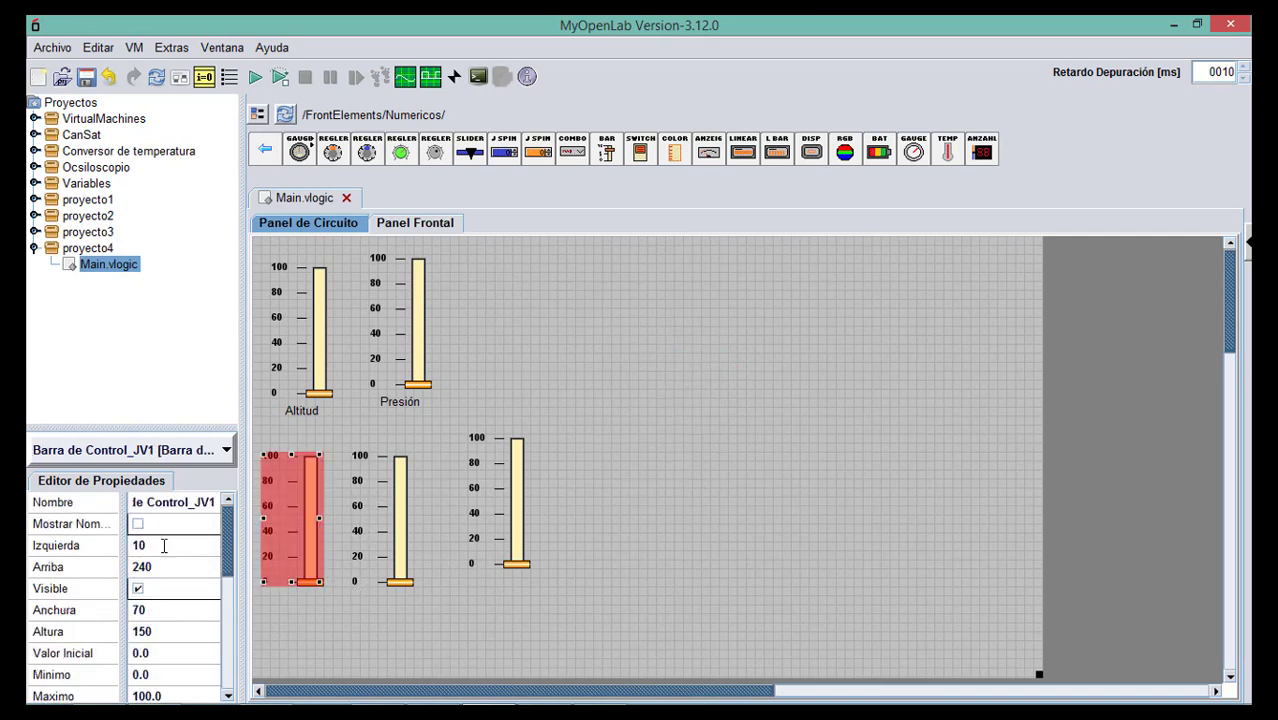
{"action": "left_click", "coordinate": [138, 524]}
{"action": "left_click", "coordinate": [190, 502]}
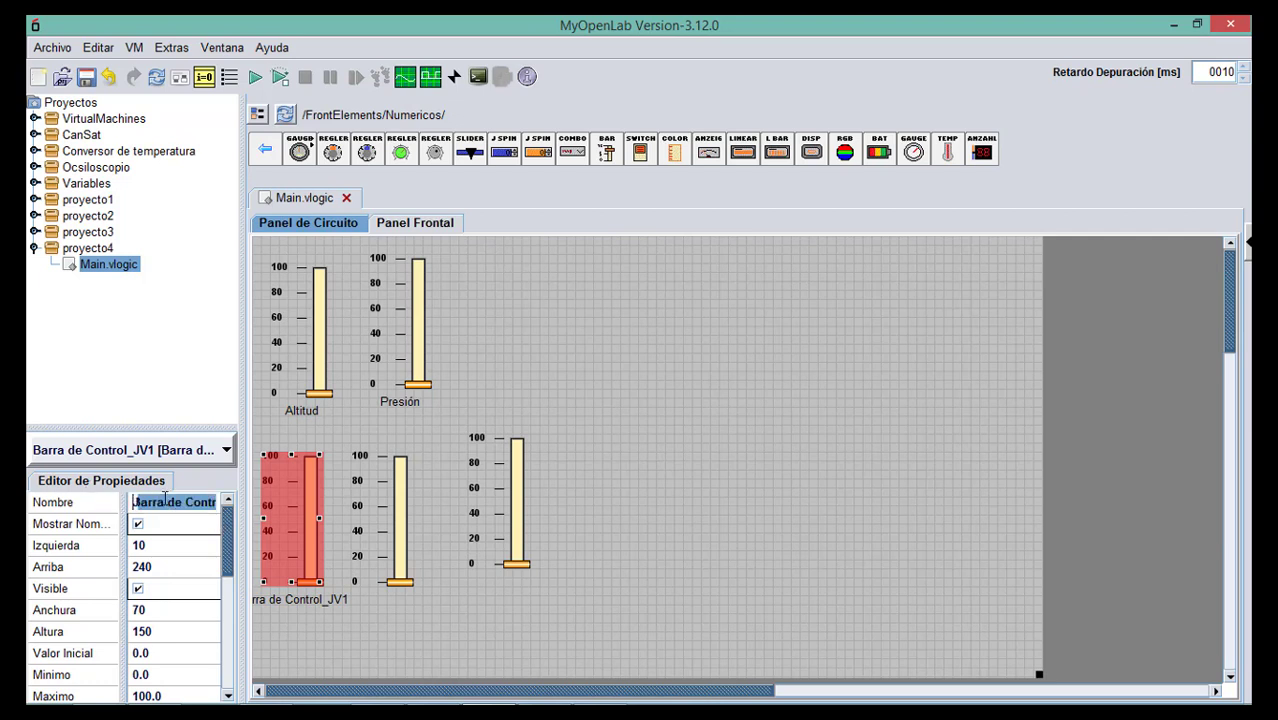
{"action": "key", "text": "BackSpace"}
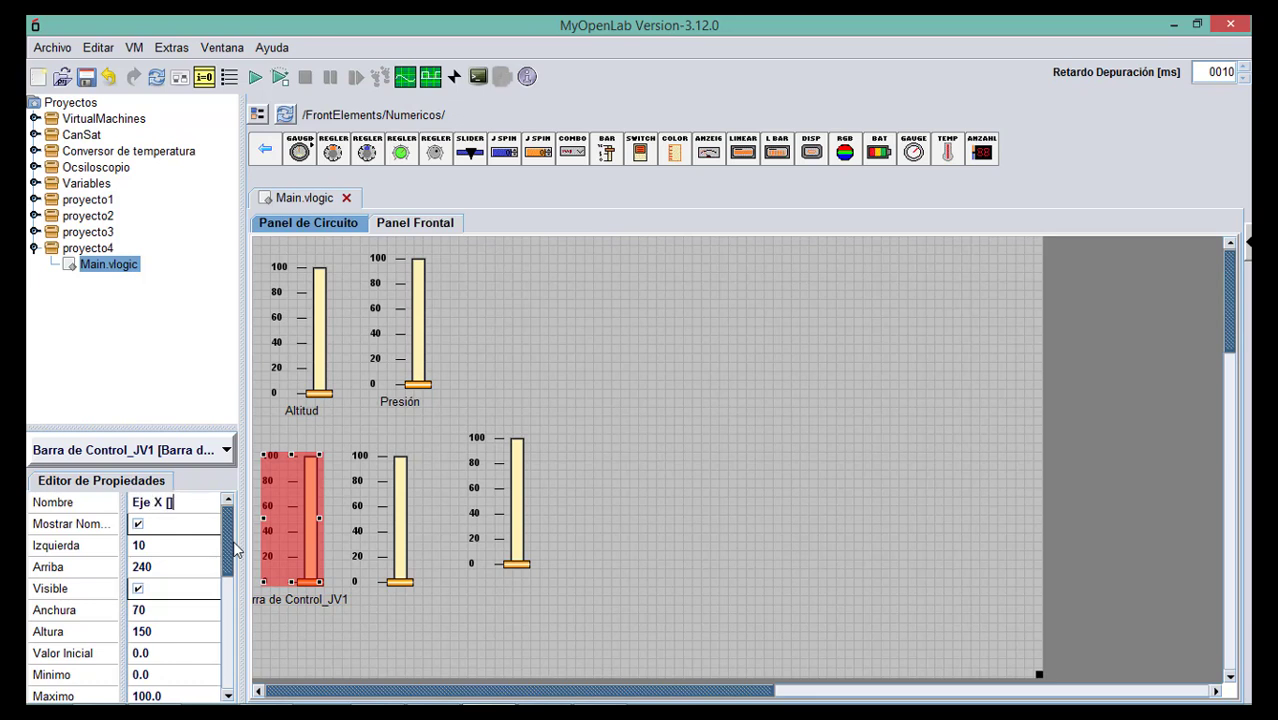
{"action": "type", "text": "Eje X [Km]"}
{"action": "key", "text": "Return"}
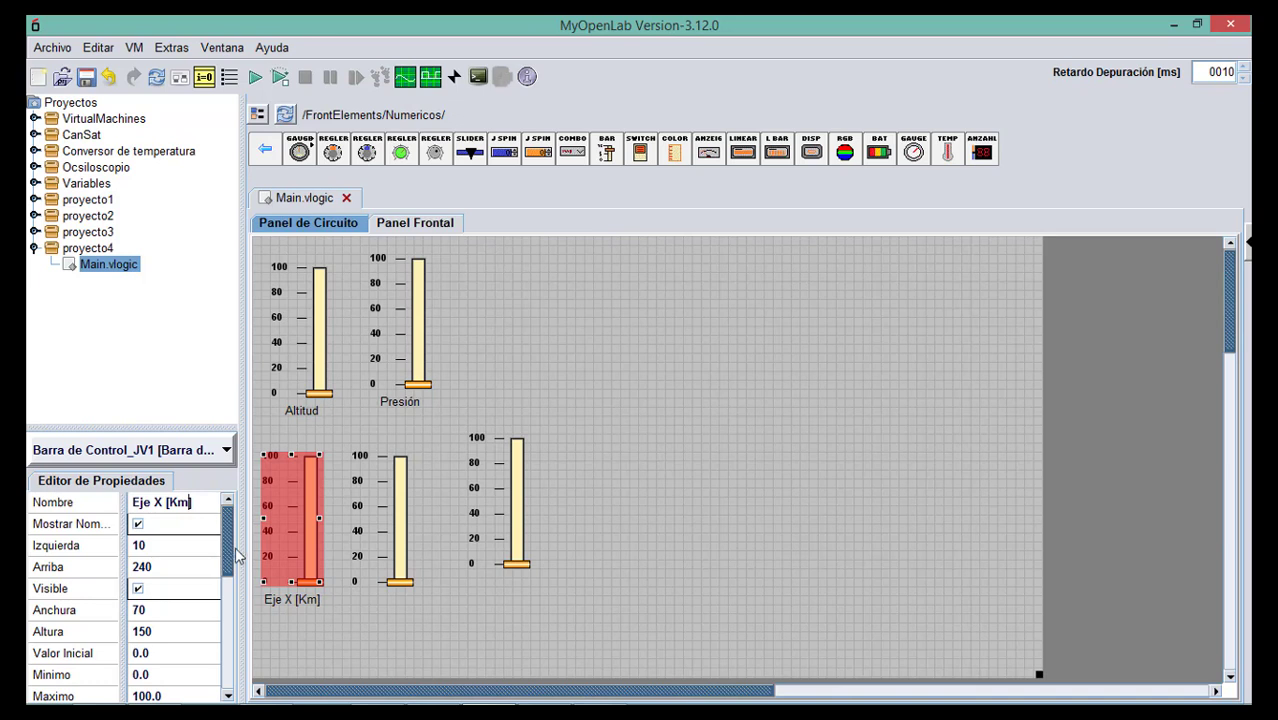
Rename the middle bar of the lower row as Eje Y [km] and make its name visible.
{"action": "left_click", "coordinate": [417, 538]}
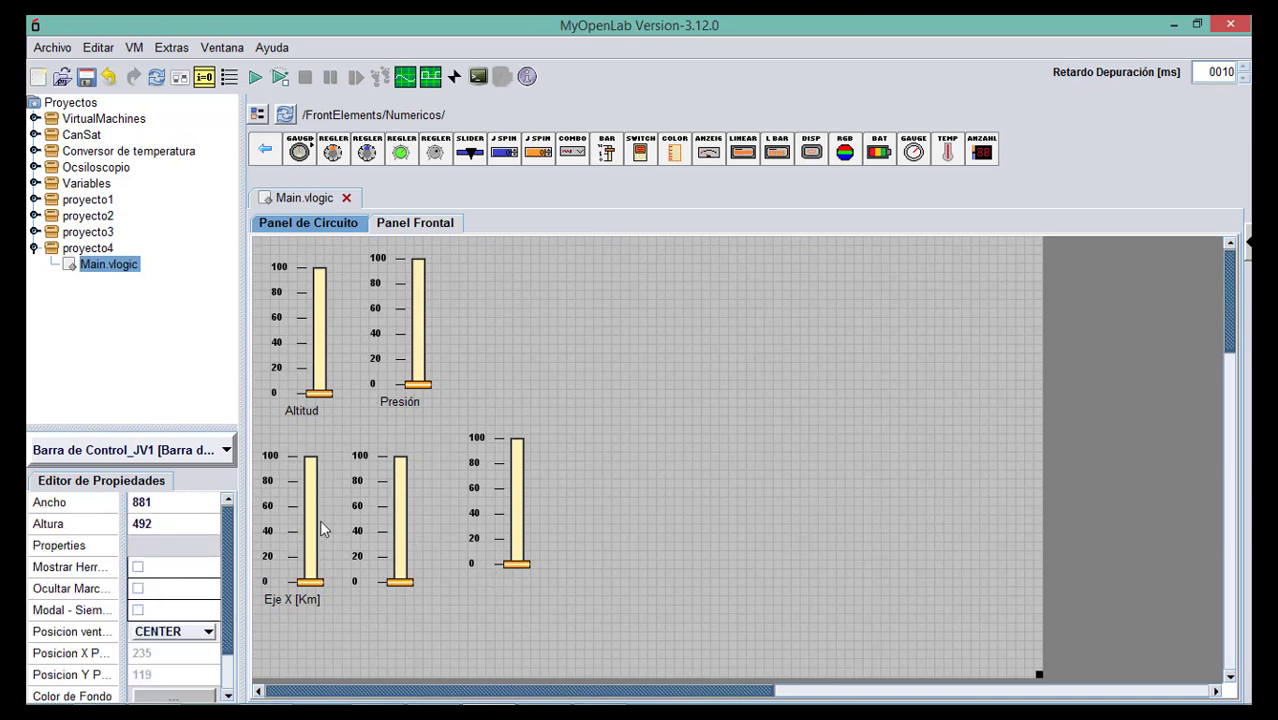
{"action": "left_click", "coordinate": [388, 540]}
{"action": "left_click", "coordinate": [232, 588]}
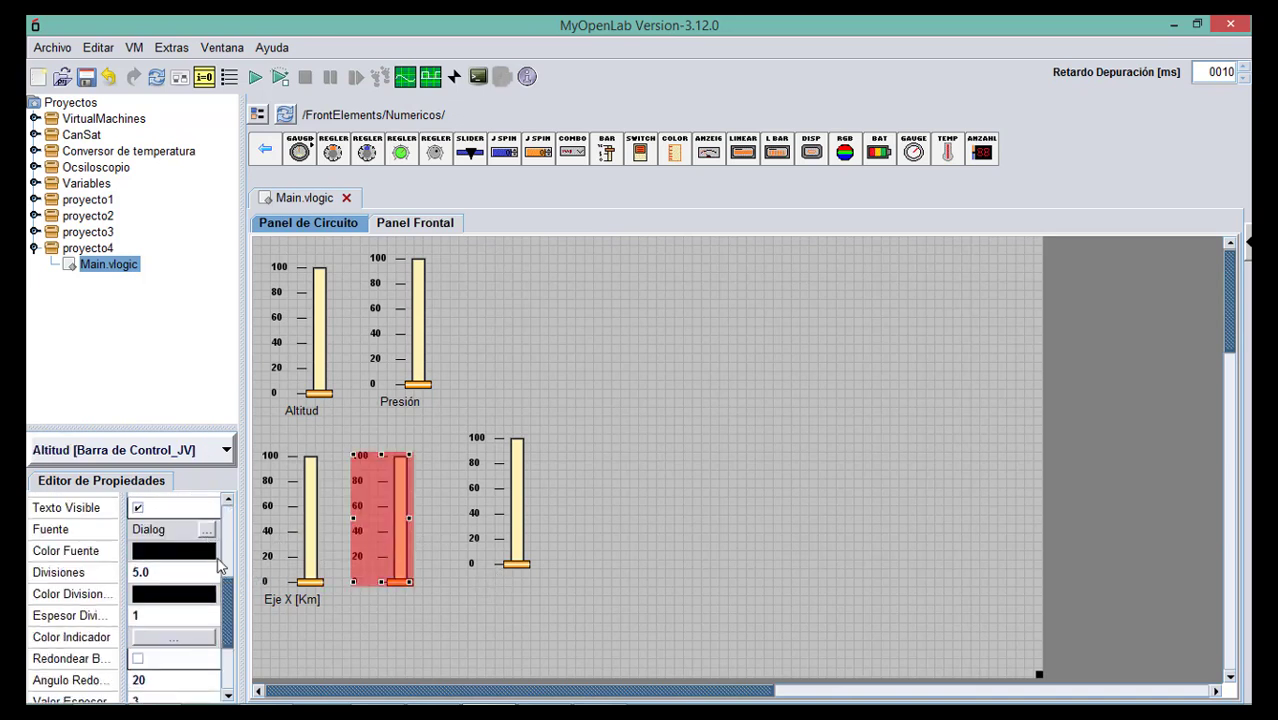
{"action": "left_click", "coordinate": [228, 550]}
{"action": "left_click_drag", "start_coordinate": [200, 503], "coordinate": [110, 505]}
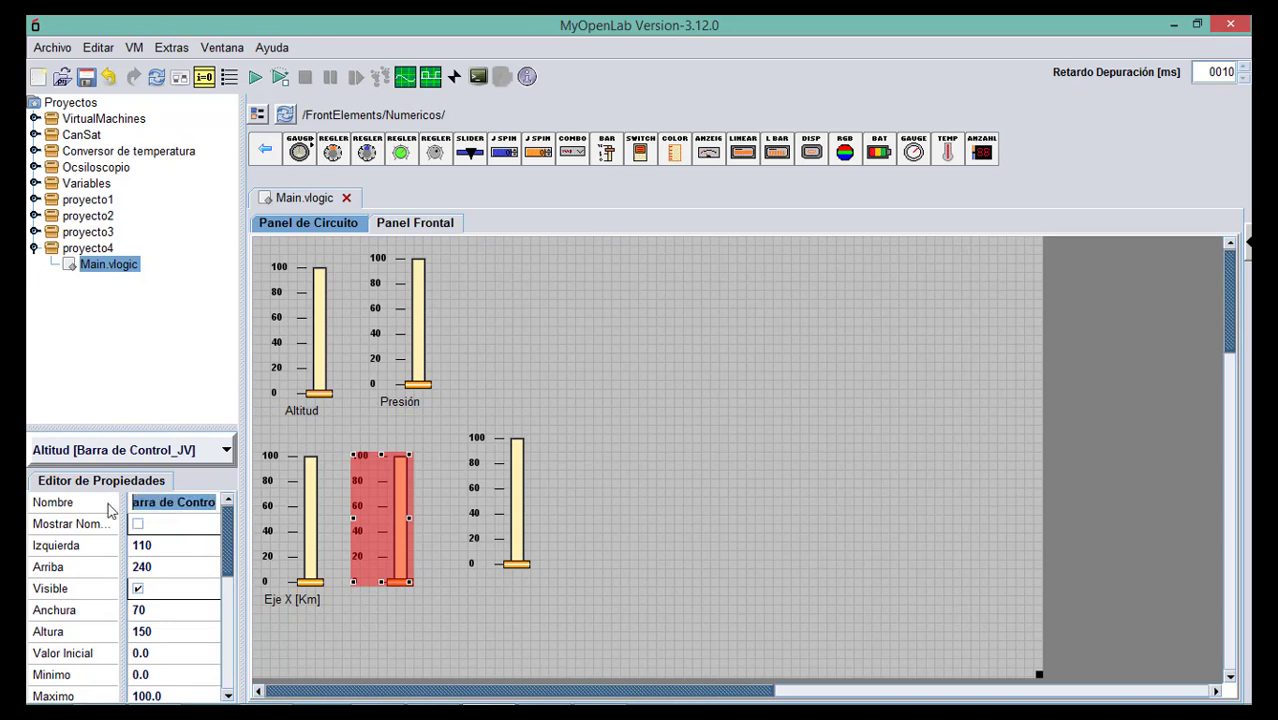
{"action": "type", "text": "BV1"}
{"action": "left_click_drag", "start_coordinate": [192, 511], "coordinate": [90, 508]}
{"action": "key", "text": "BackSpace"}
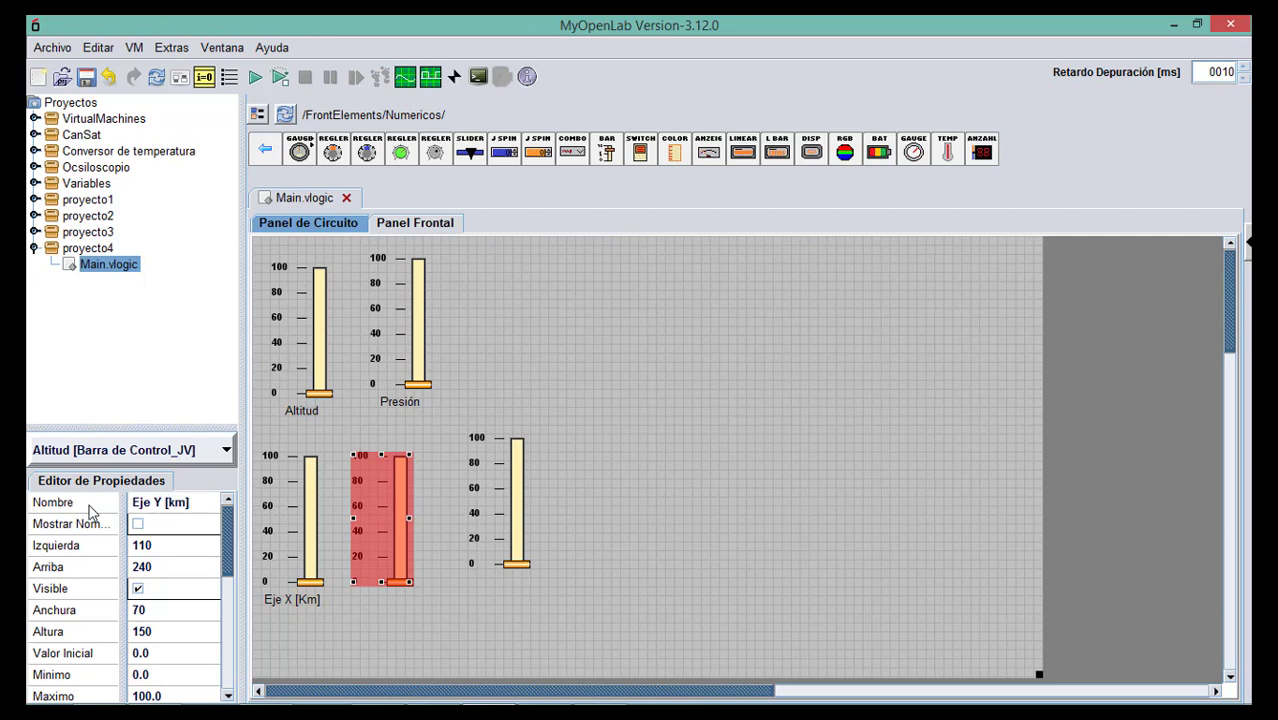
{"action": "left_click", "coordinate": [138, 524]}
{"action": "left_click", "coordinate": [558, 532]}
Show the name of the last bar in the lower row and rename it as Temperatura [ºC].
{"action": "left_click", "coordinate": [502, 521]}
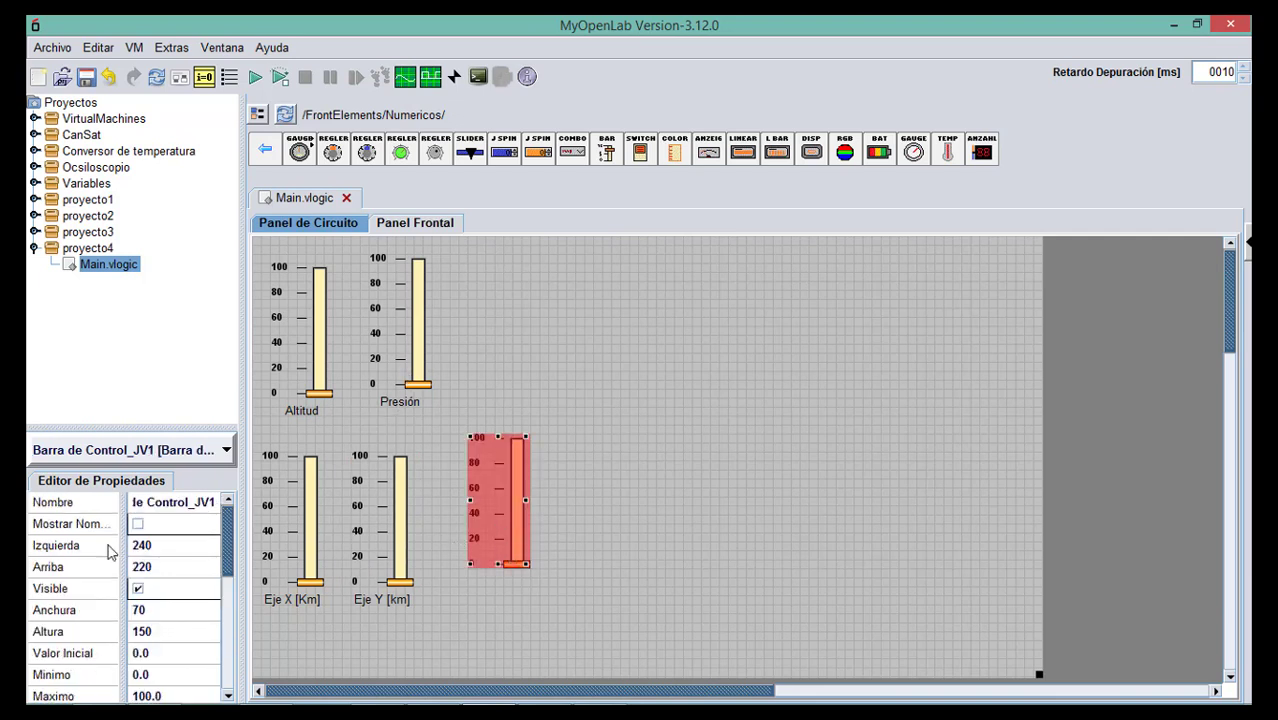
{"action": "left_click", "coordinate": [138, 524]}
{"action": "double_click", "coordinate": [182, 501]}
{"action": "key", "text": "BackSpace"}
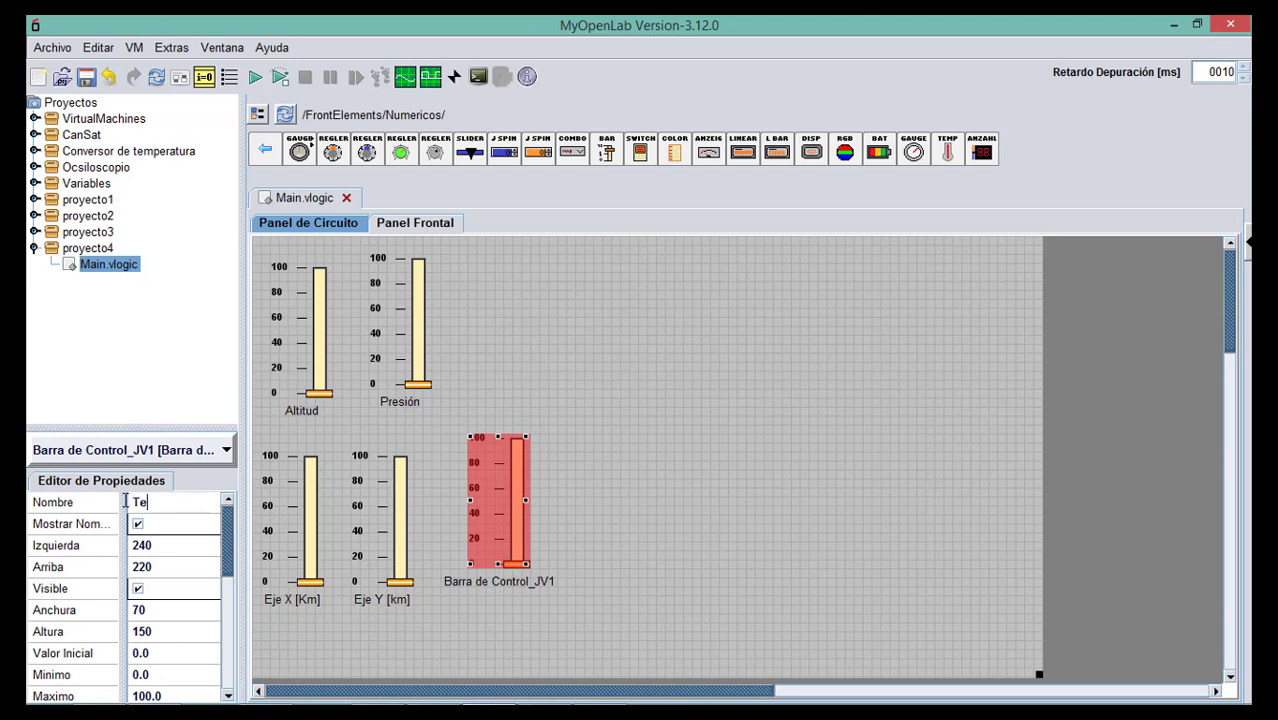
{"action": "type", "text": "Temperatura []1C"}
{"action": "key", "text": "Return"}
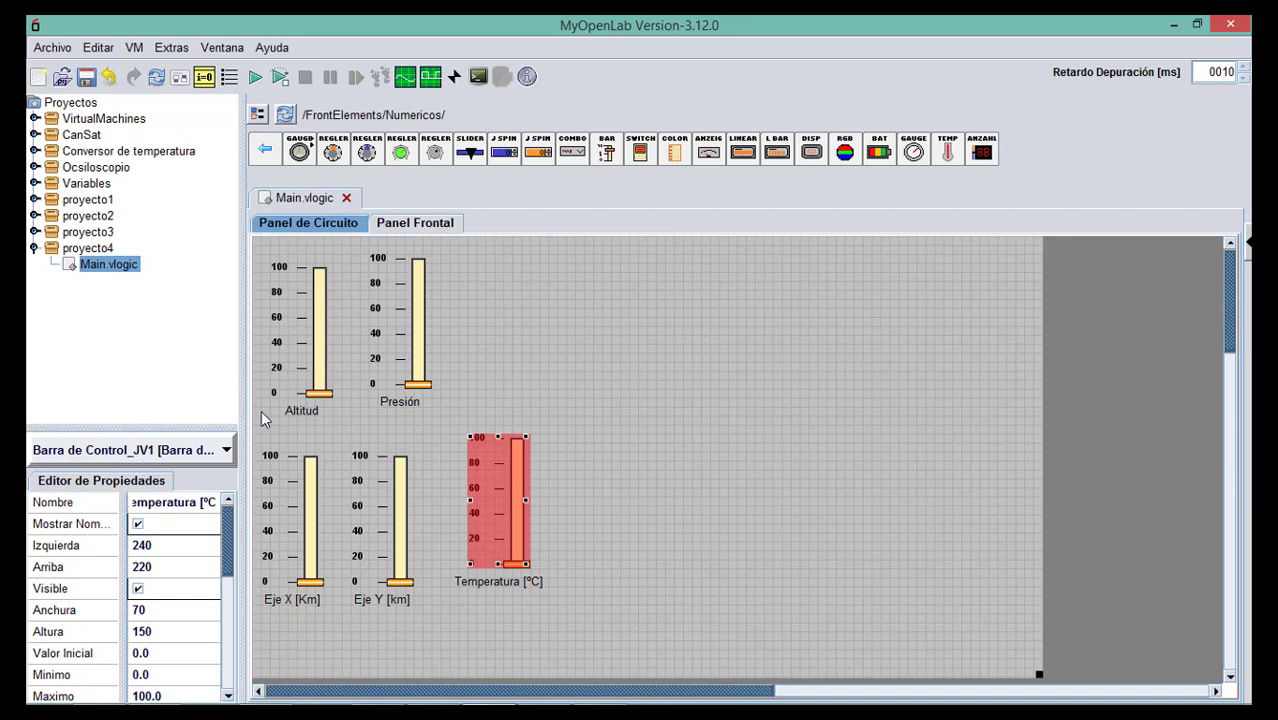
Add units to the two upper bars' names, making them Altitud [Km] and Presión [Bar].
{"action": "left_click", "coordinate": [278, 415]}
{"action": "left_click", "coordinate": [318, 377]}
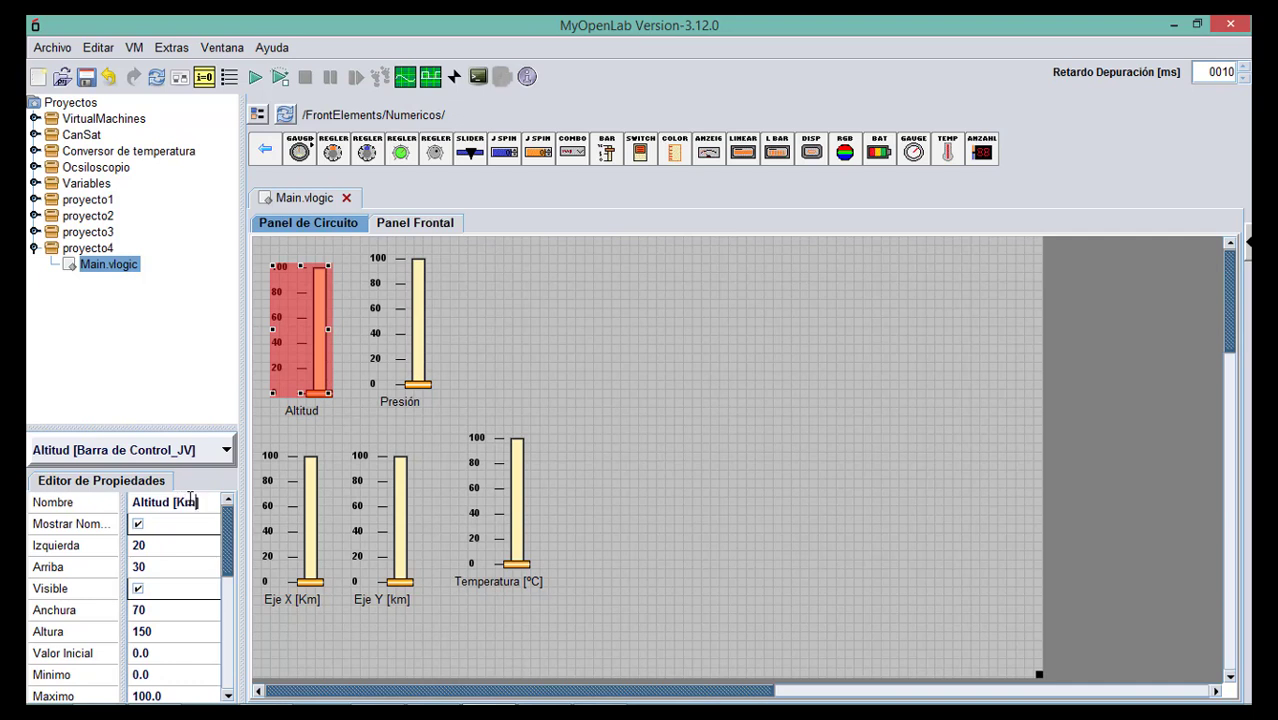
{"action": "key", "text": "Return"}
{"action": "left_click", "coordinate": [403, 336]}
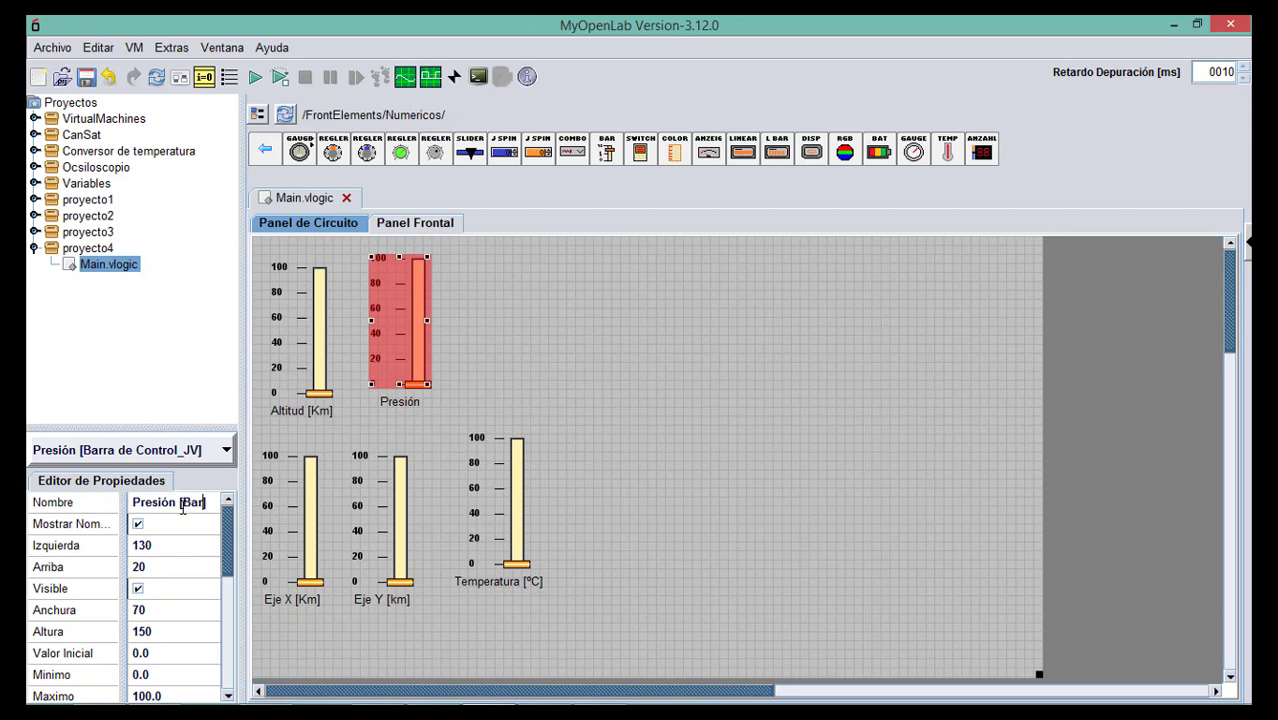
{"action": "key", "text": "Return"}
{"action": "left_click", "coordinate": [427, 452]}
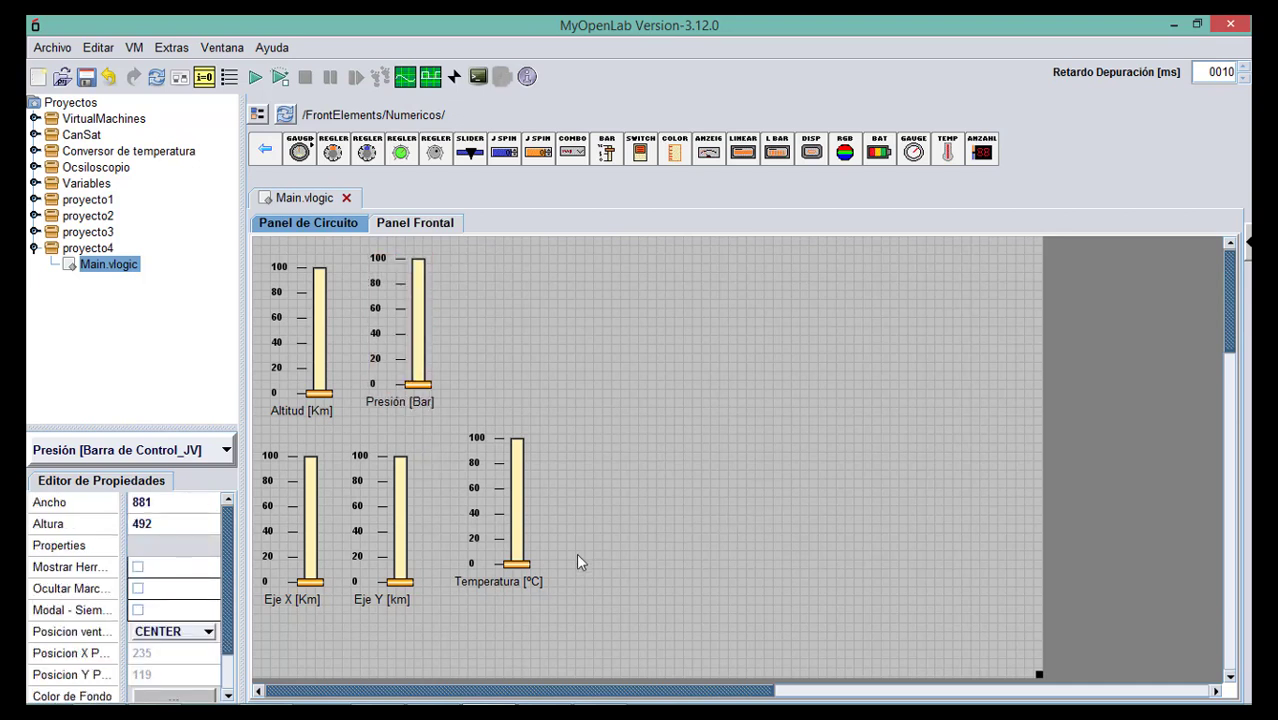
Move the Temperatura bar closer to the Eje Y bar and add a rectangle of 880 × 490 covering the whole panel.
{"action": "left_click_drag", "start_coordinate": [524, 539], "coordinate": [506, 584]}
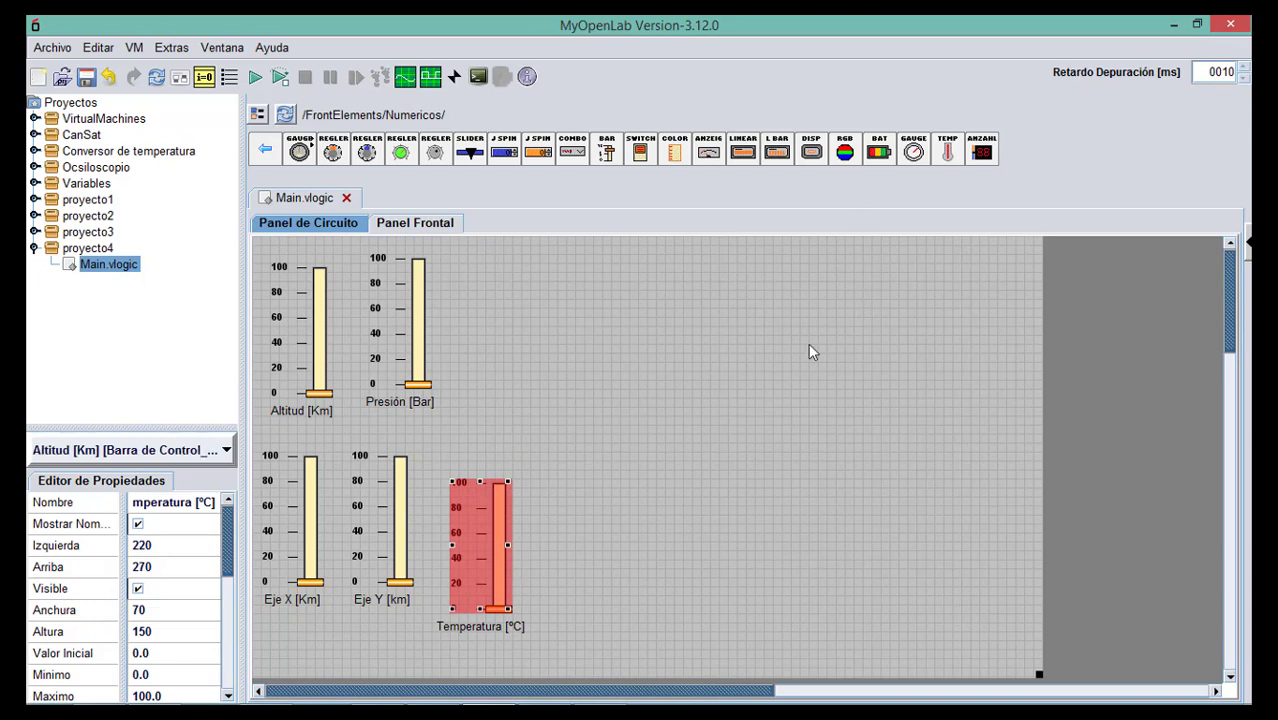
{"action": "left_click", "coordinate": [266, 150]}
{"action": "left_click", "coordinate": [304, 152]}
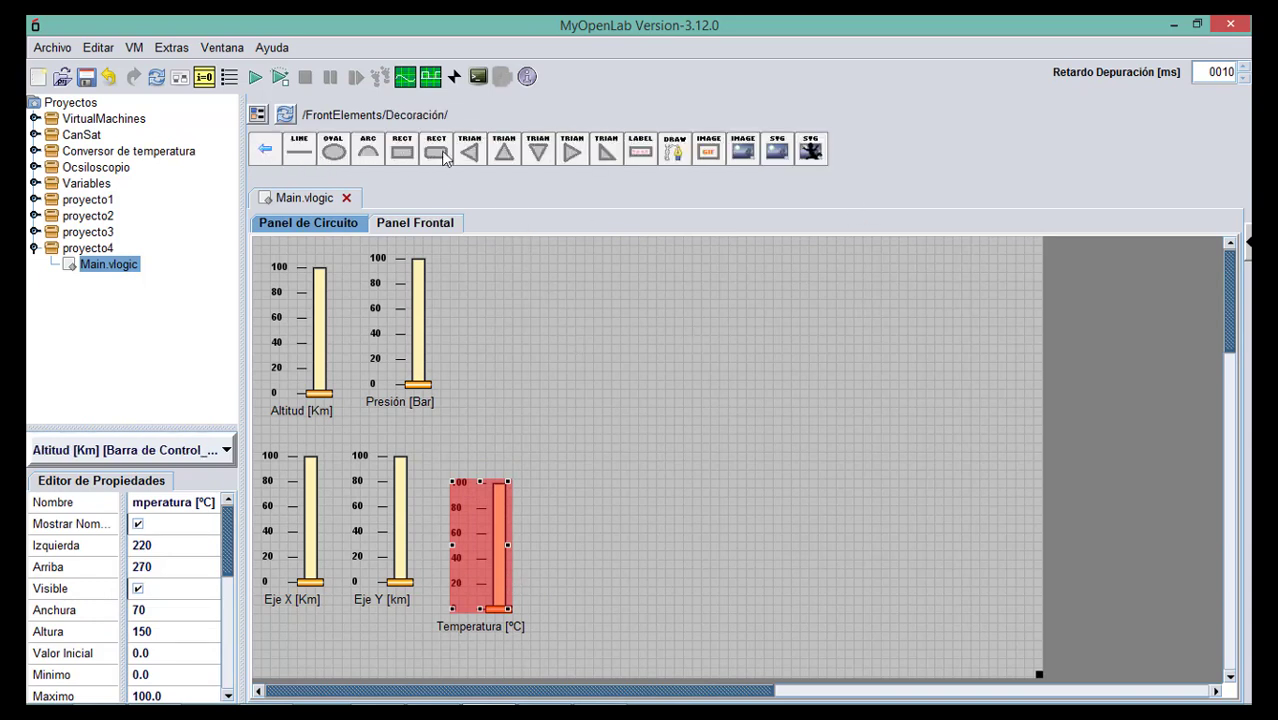
{"action": "left_click", "coordinate": [401, 150]}
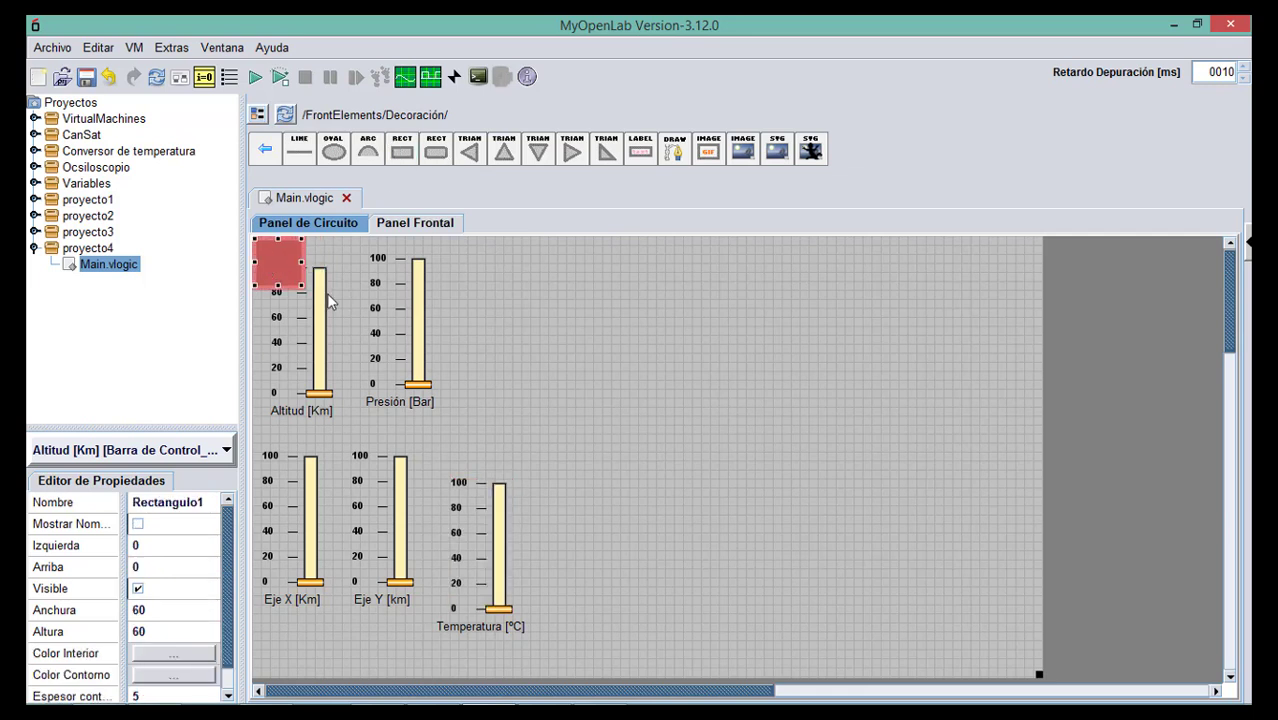
{"action": "left_click_drag", "start_coordinate": [302, 287], "coordinate": [1038, 672]}
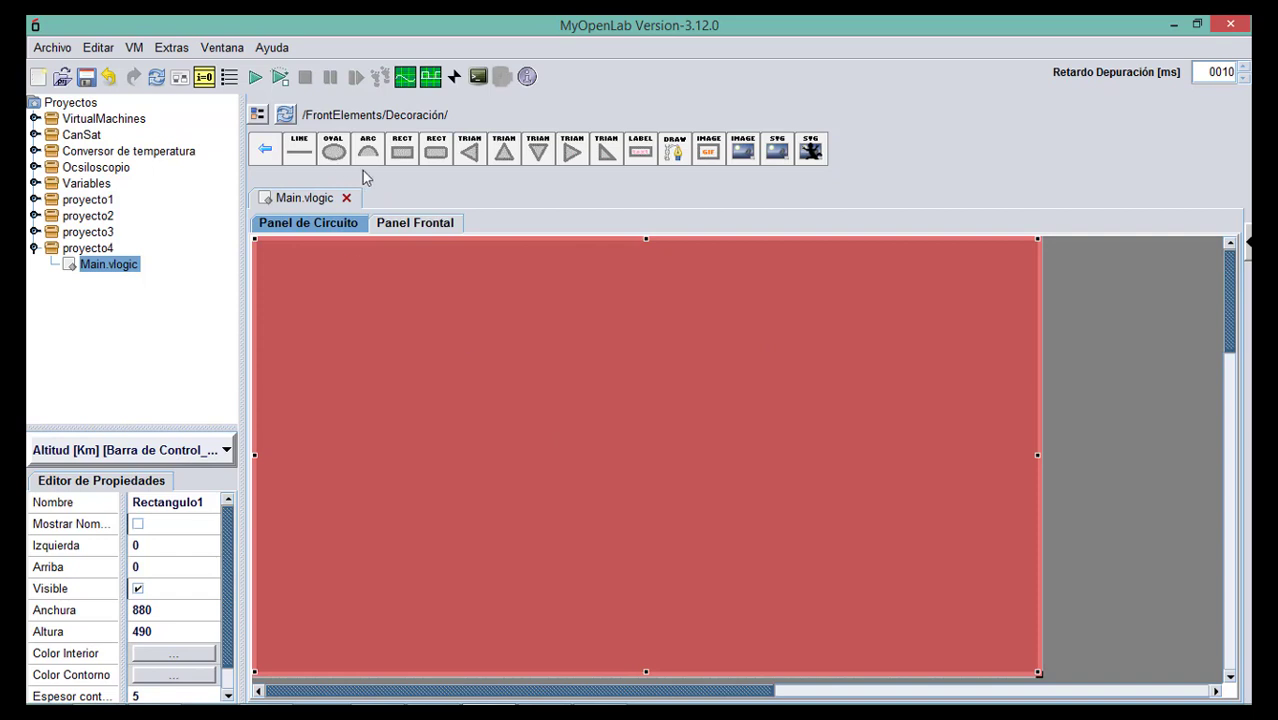
Add an 880 × 50 rectangle across the panel's upper edge and place a copy of it along the lower edge.
{"action": "left_click", "coordinate": [401, 150]}
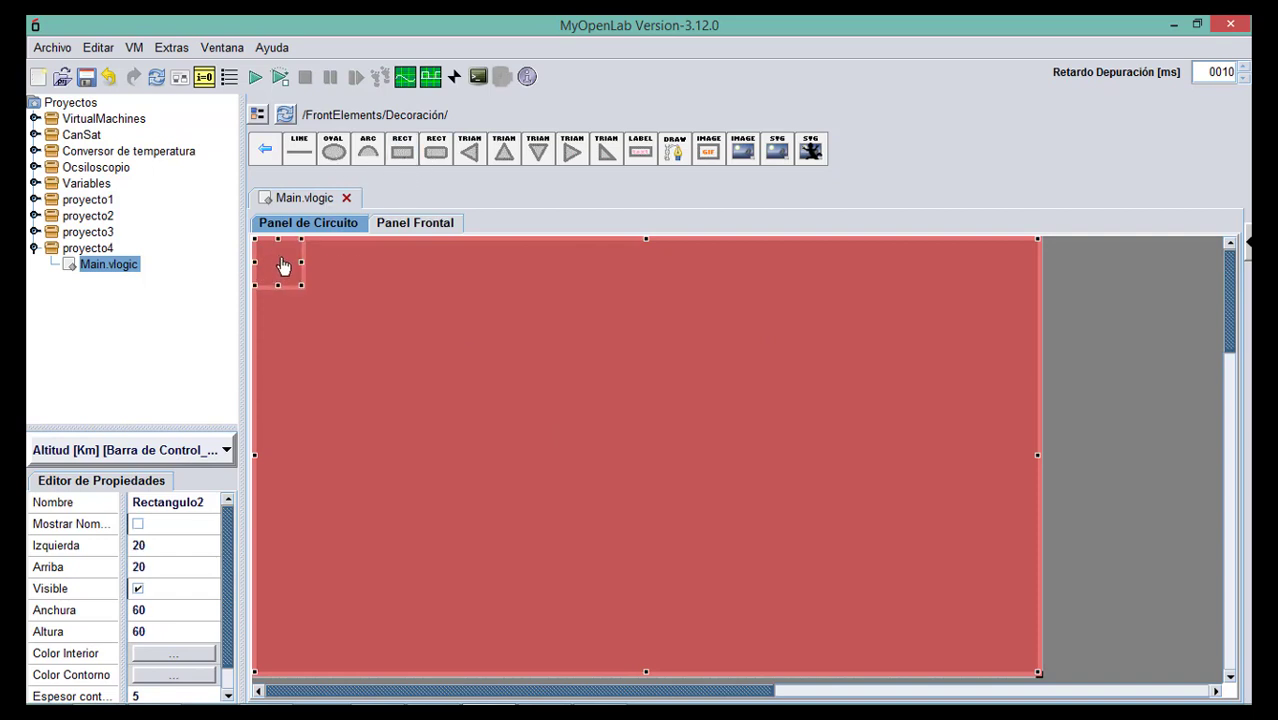
{"action": "left_click_drag", "start_coordinate": [283, 265], "coordinate": [263, 245]}
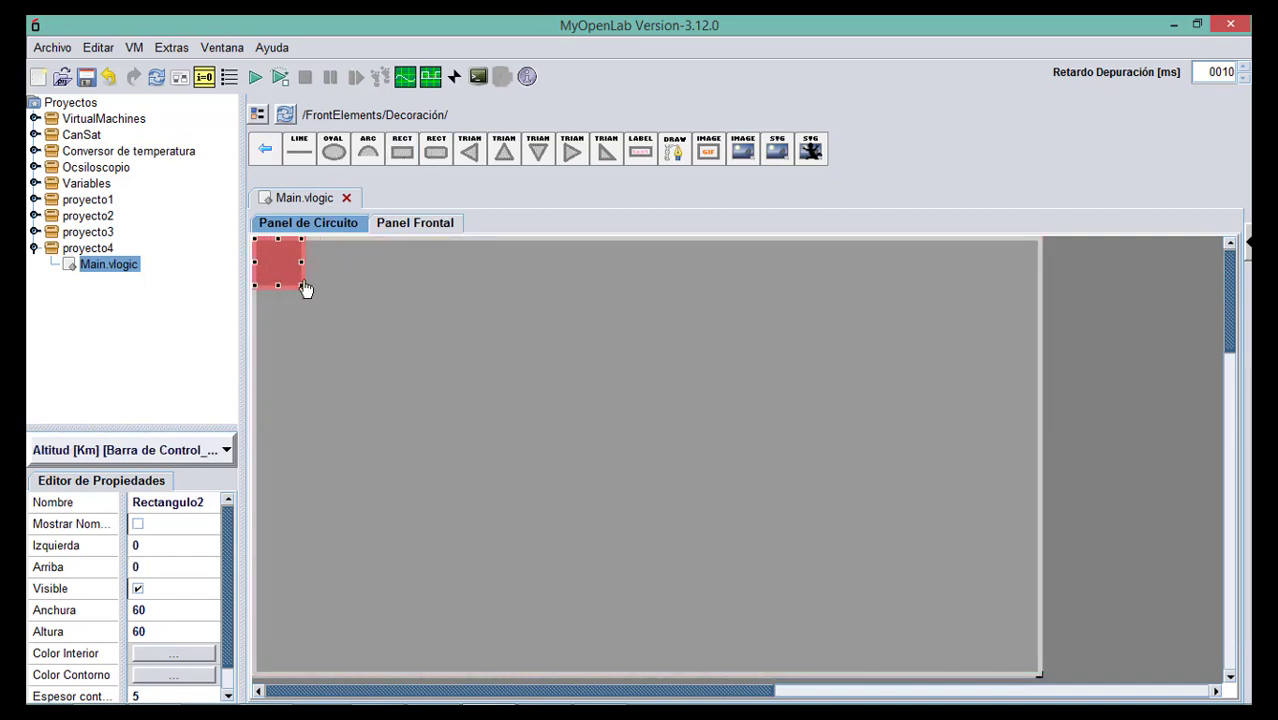
{"action": "left_click_drag", "start_coordinate": [305, 289], "coordinate": [1035, 276]}
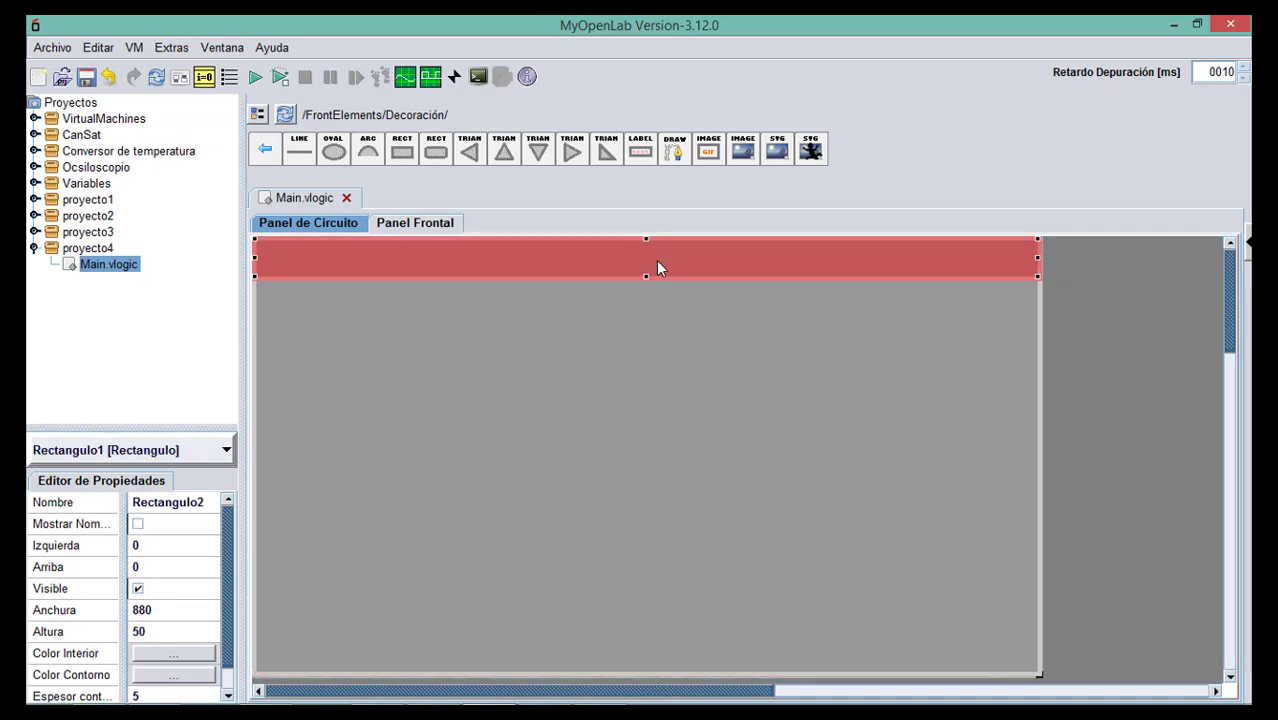
{"action": "left_click_drag", "start_coordinate": [656, 268], "coordinate": [655, 664]}
{"action": "left_click", "coordinate": [1078, 512]}
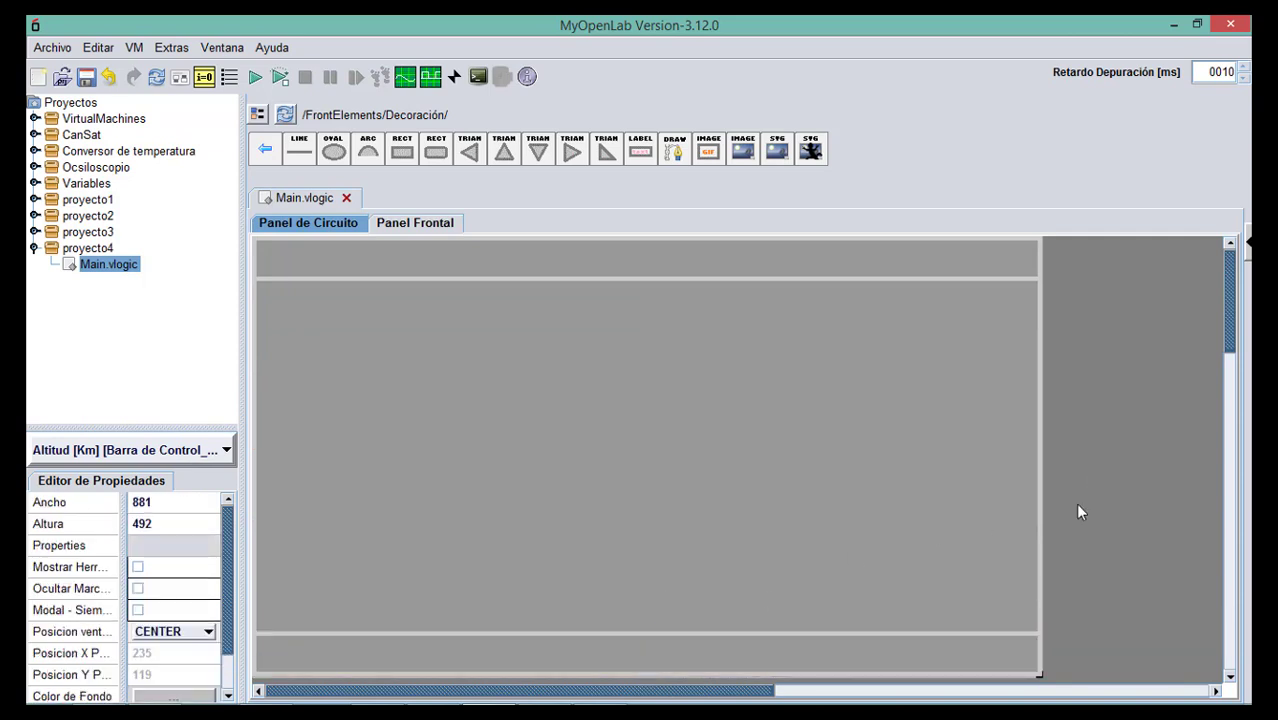
Send the large rectangle covering the panel to the background so it lies behind the bars.
{"action": "left_click", "coordinate": [765, 635]}
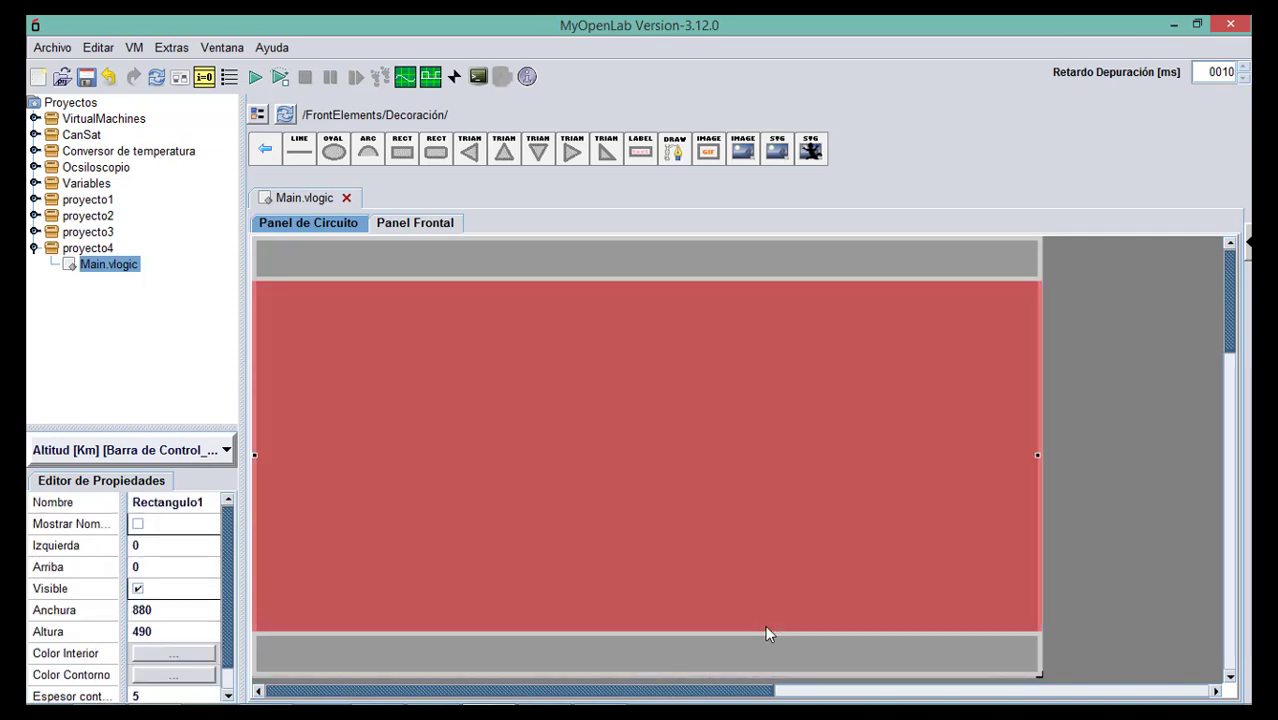
{"action": "left_click", "coordinate": [668, 257]}
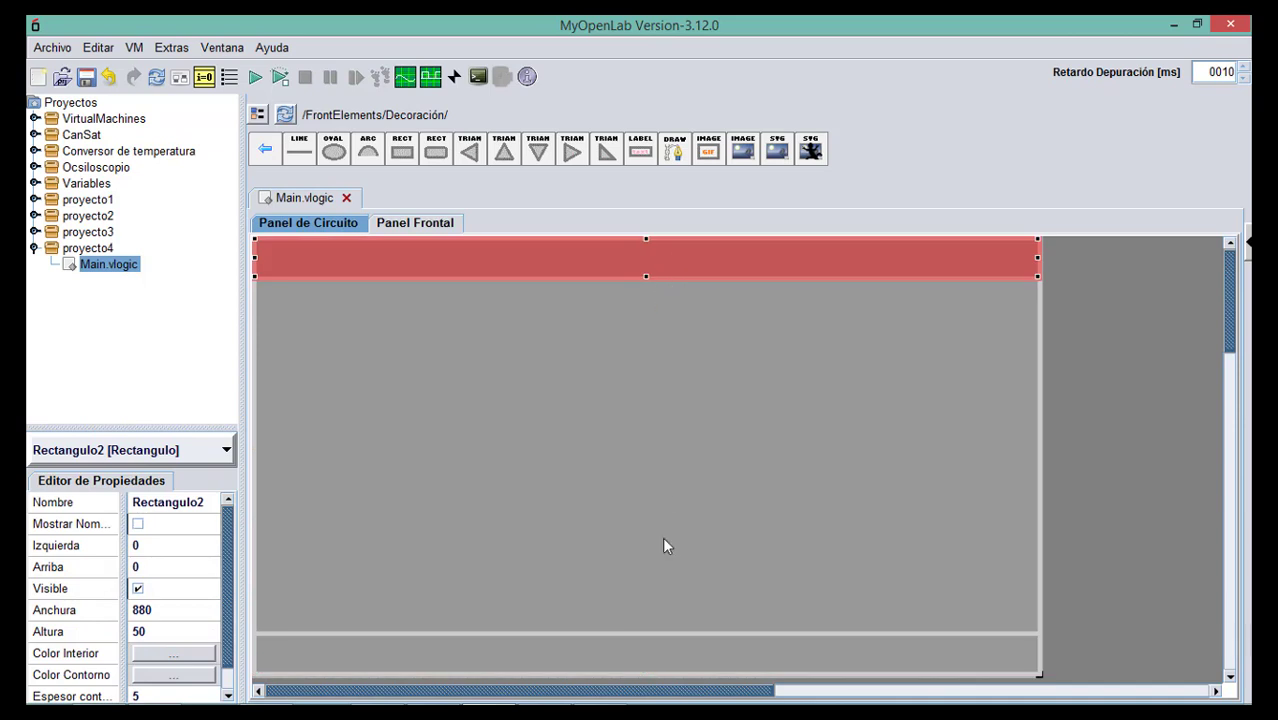
{"action": "left_click", "coordinate": [649, 655]}
{"action": "left_click", "coordinate": [646, 432]}
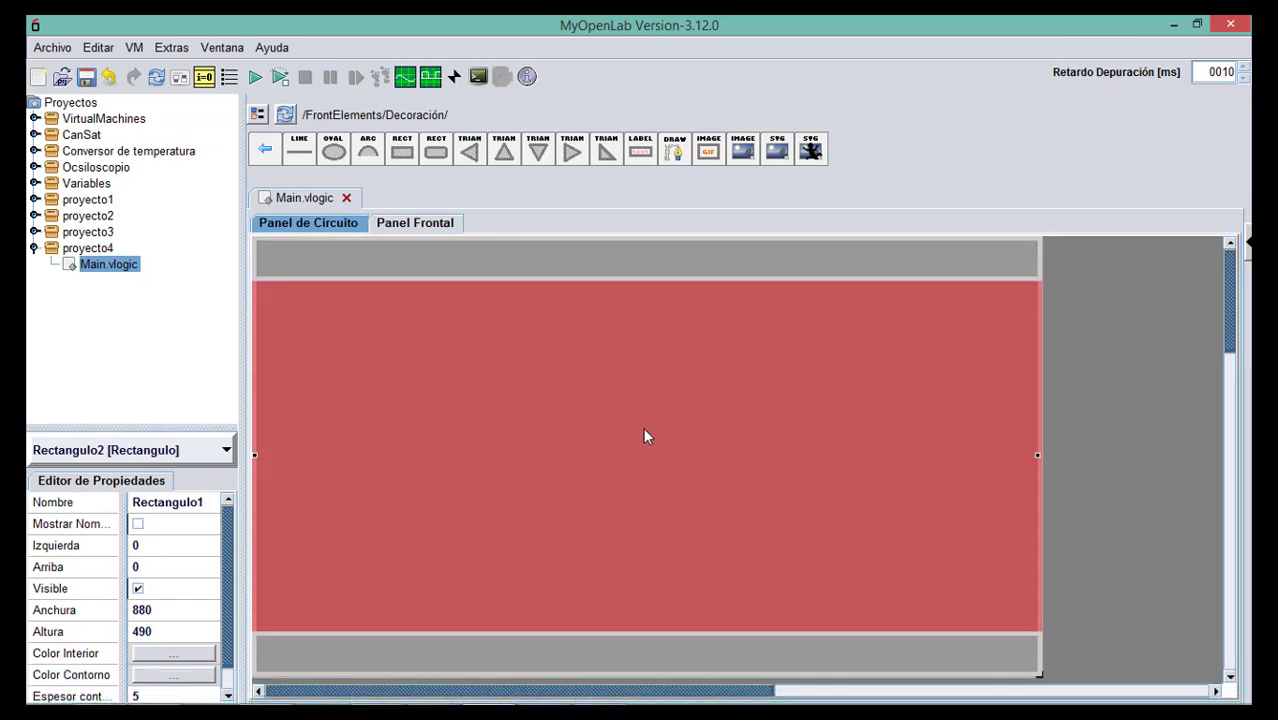
{"action": "right_click", "coordinate": [646, 432]}
{"action": "mouse_move", "coordinate": [731, 578]}
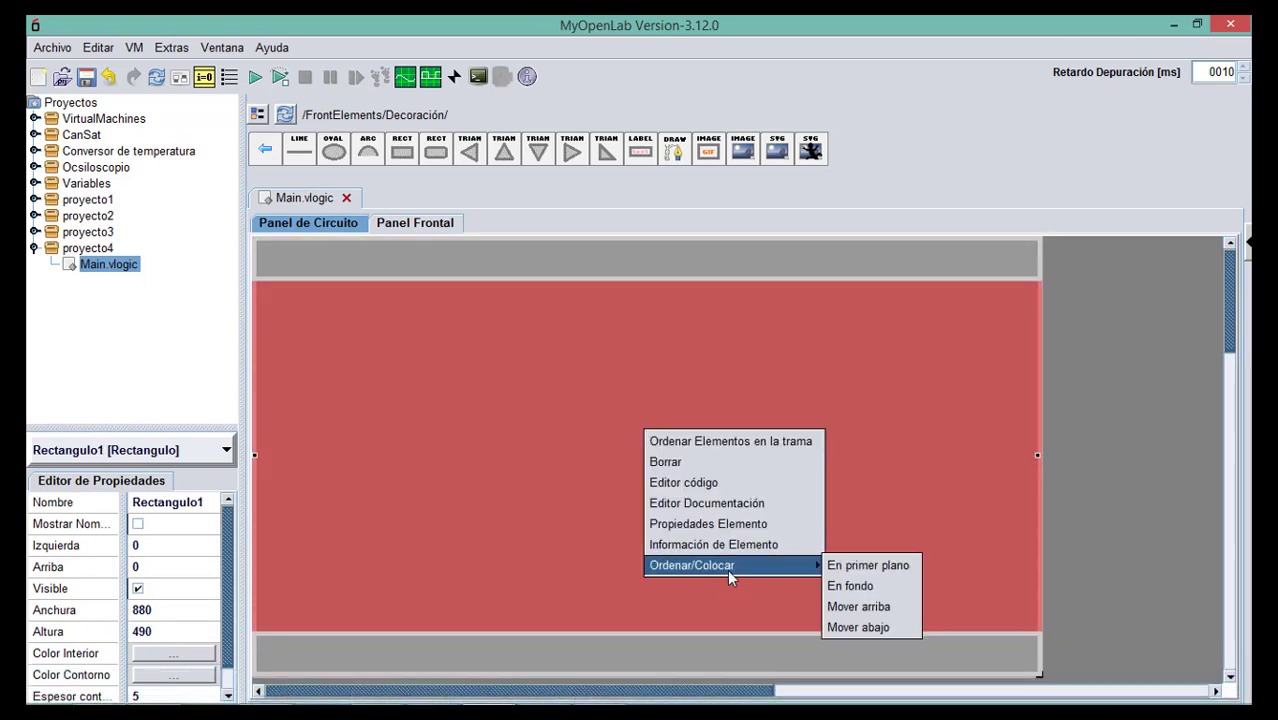
{"action": "left_click", "coordinate": [848, 586]}
Send the upper and lower strip rectangles to the background and align the Temperatura bar with the Eje X and Eje Y bars.
{"action": "right_click", "coordinate": [690, 263]}
{"action": "mouse_move", "coordinate": [758, 402]}
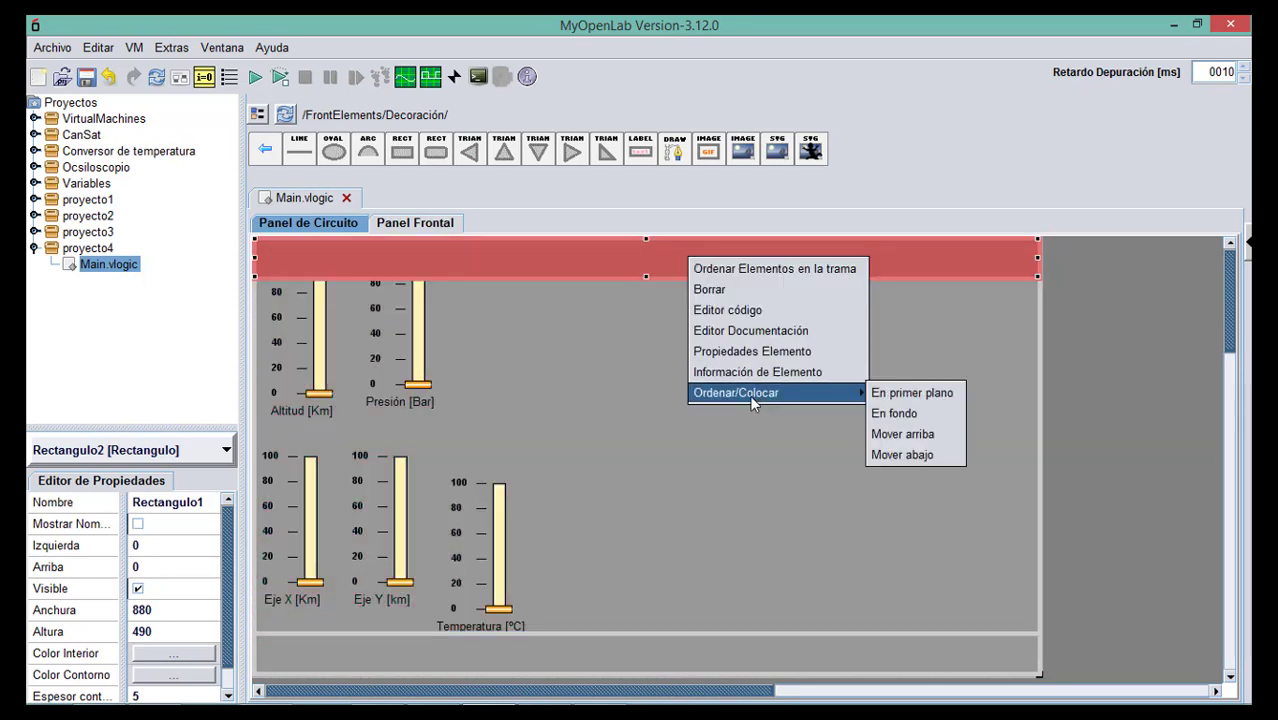
{"action": "left_click", "coordinate": [912, 414]}
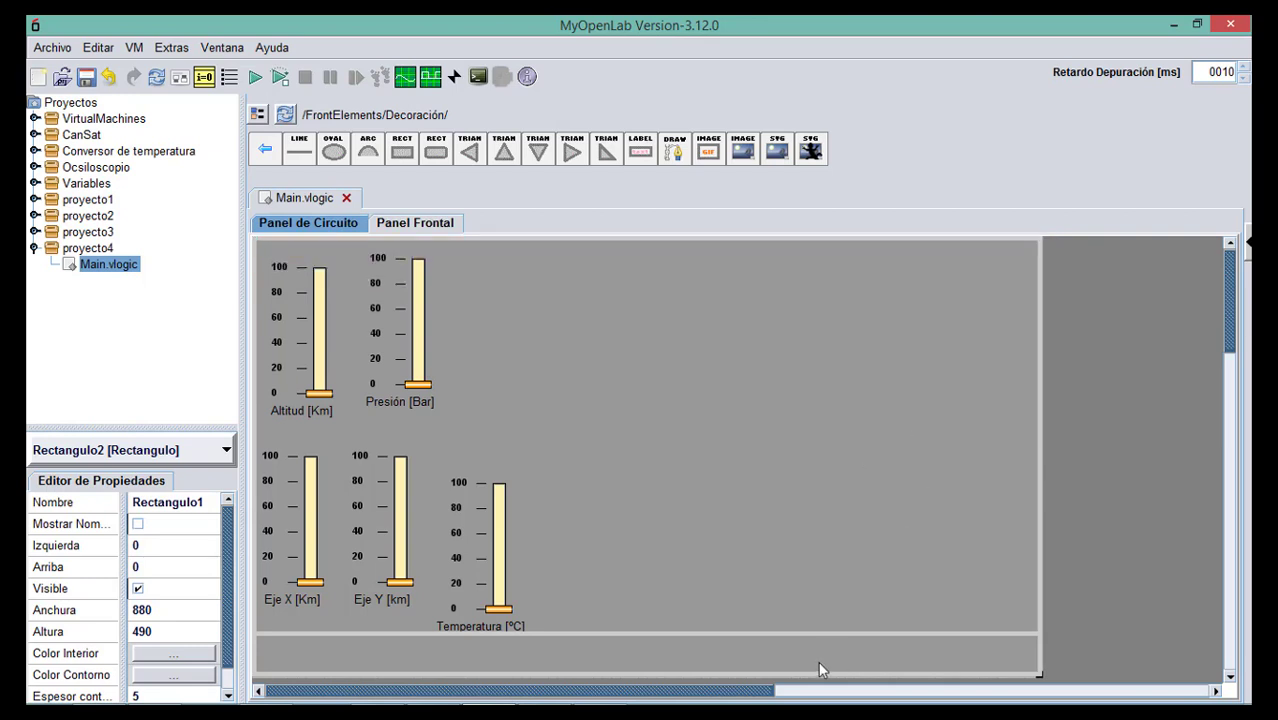
{"action": "right_click", "coordinate": [817, 662]}
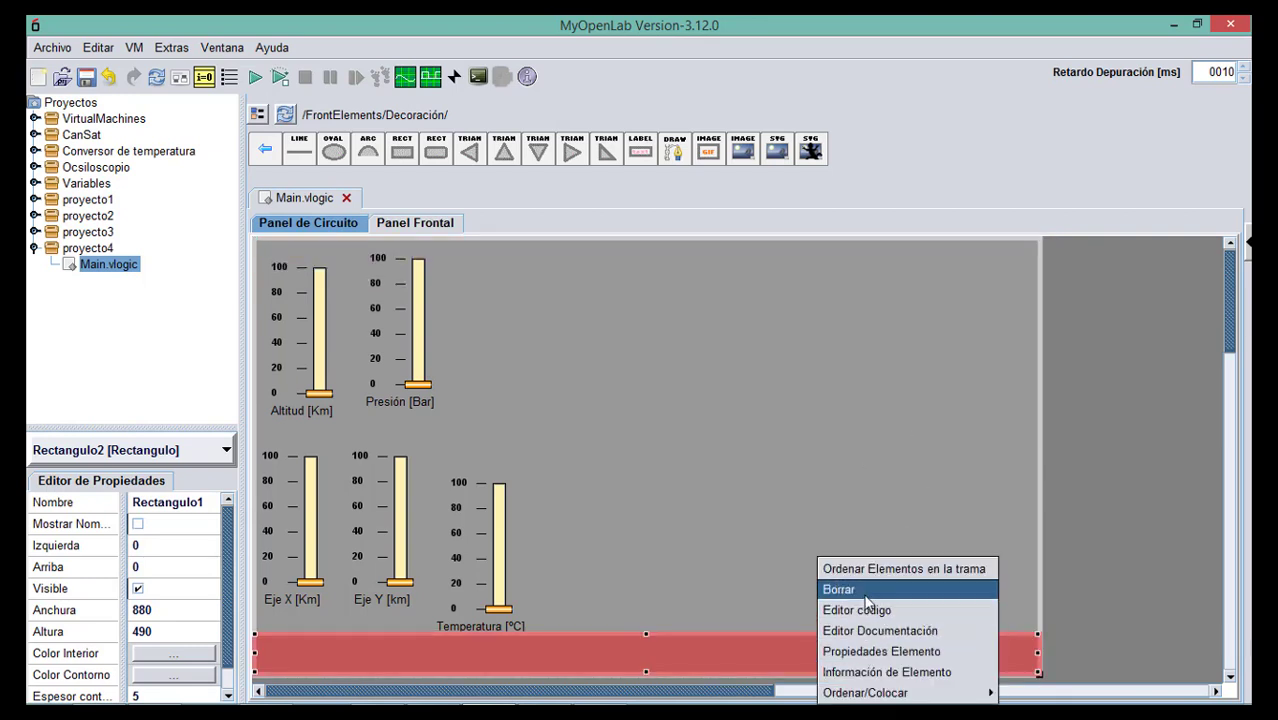
{"action": "mouse_move", "coordinate": [877, 690]}
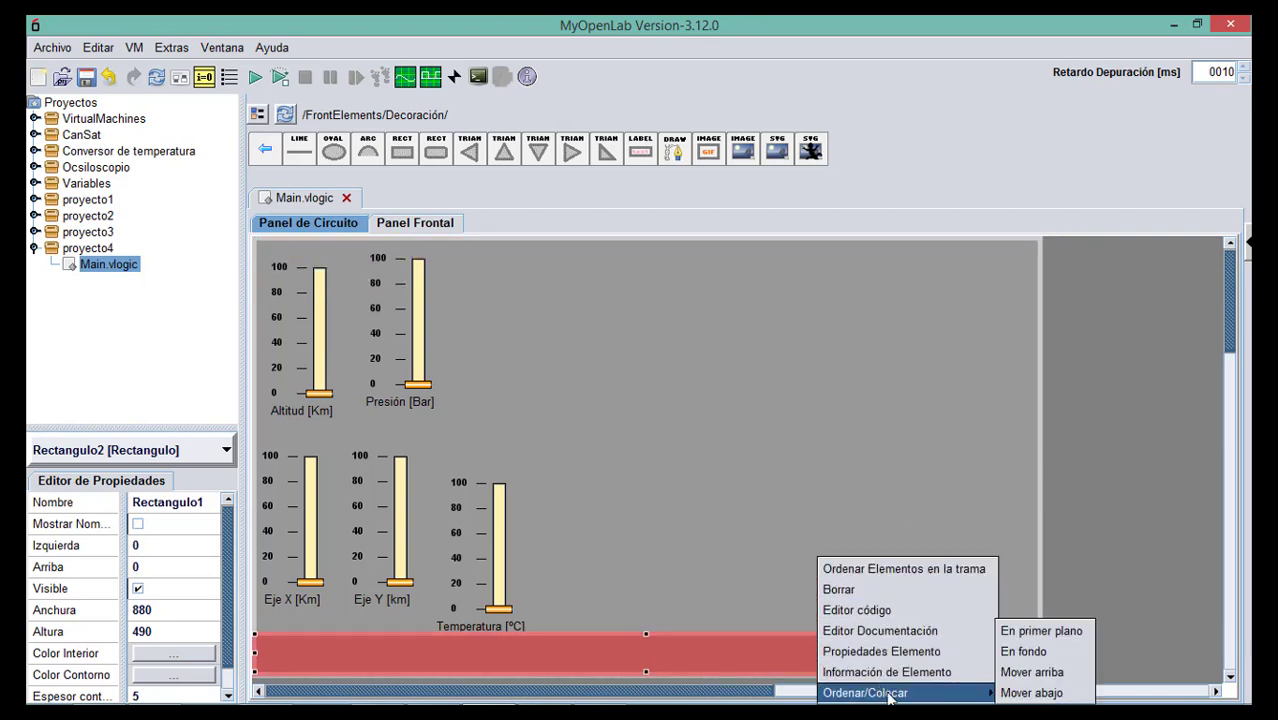
{"action": "left_click", "coordinate": [1012, 648]}
{"action": "left_click_drag", "start_coordinate": [500, 557], "coordinate": [494, 524]}
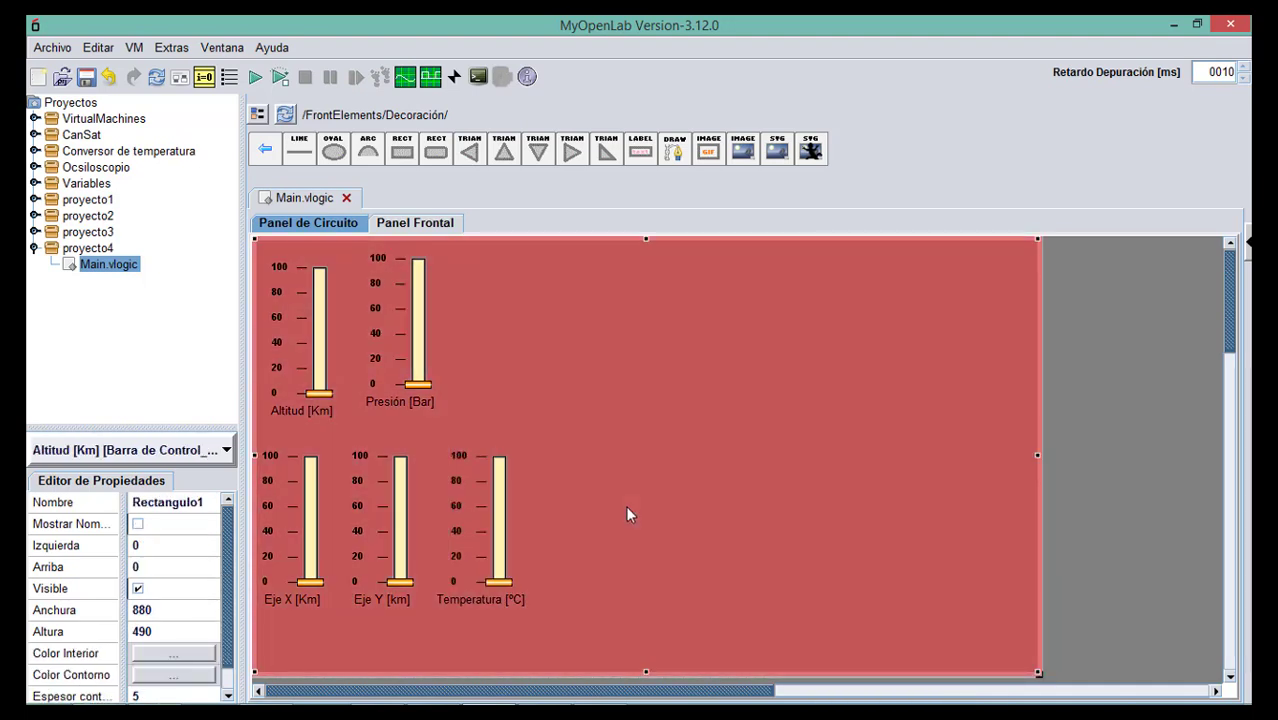
Add a linear gauge to the right of the upper bars, at left 340 and top 20.
{"action": "left_click", "coordinate": [264, 146]}
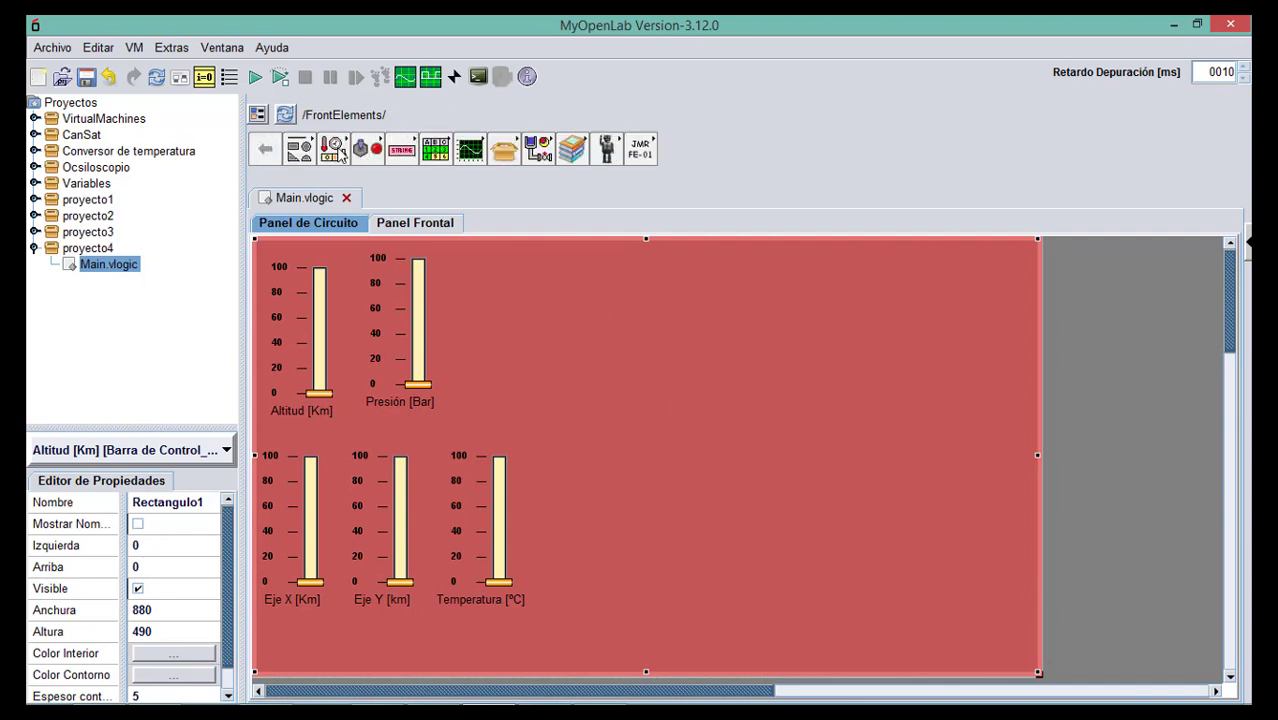
{"action": "left_click", "coordinate": [367, 151]}
{"action": "left_click", "coordinate": [265, 149]}
{"action": "left_click", "coordinate": [401, 151]}
{"action": "left_click", "coordinate": [743, 151]}
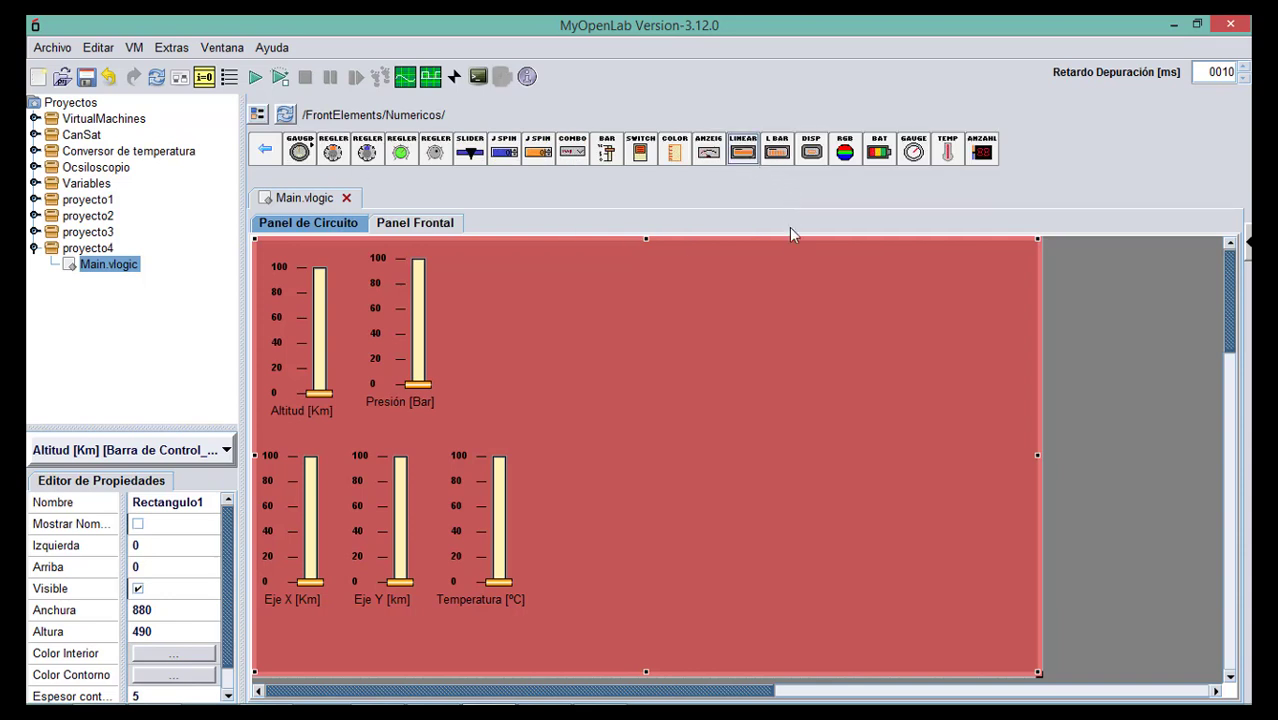
{"action": "left_click", "coordinate": [670, 318]}
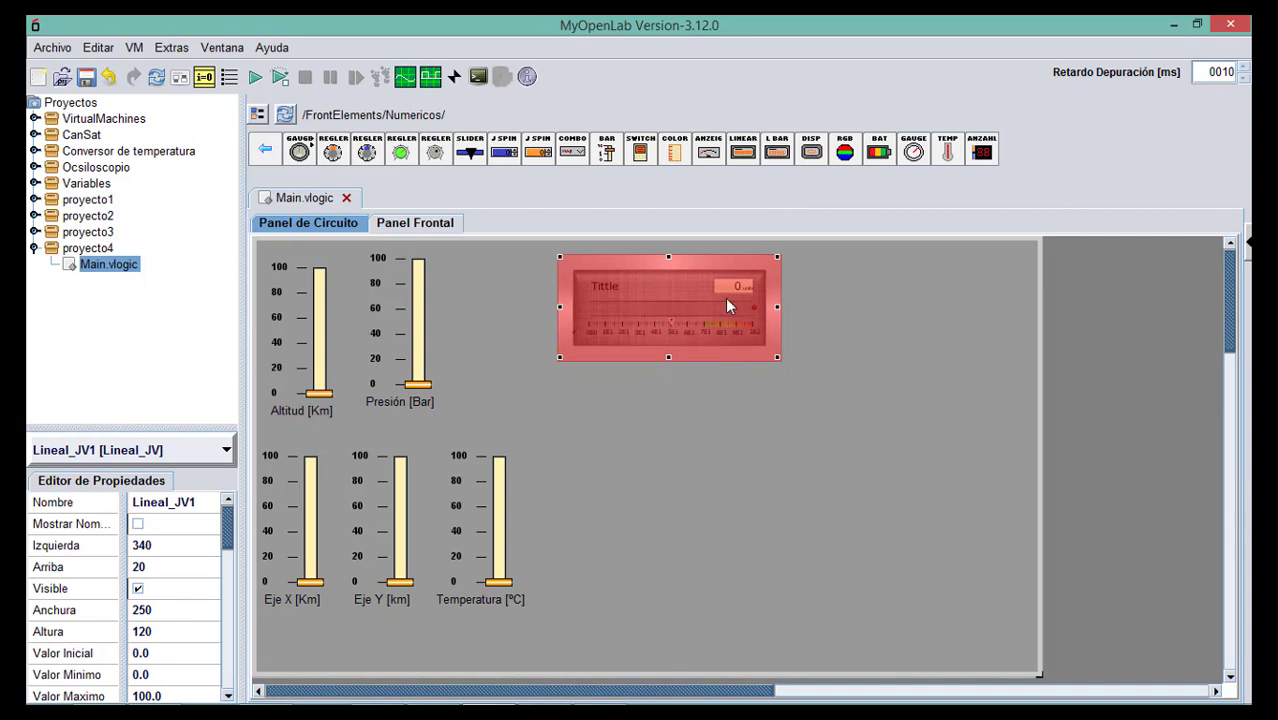
Reduce the linear gauge's height to about 82, keeping its width.
{"action": "left_click", "coordinate": [687, 407]}
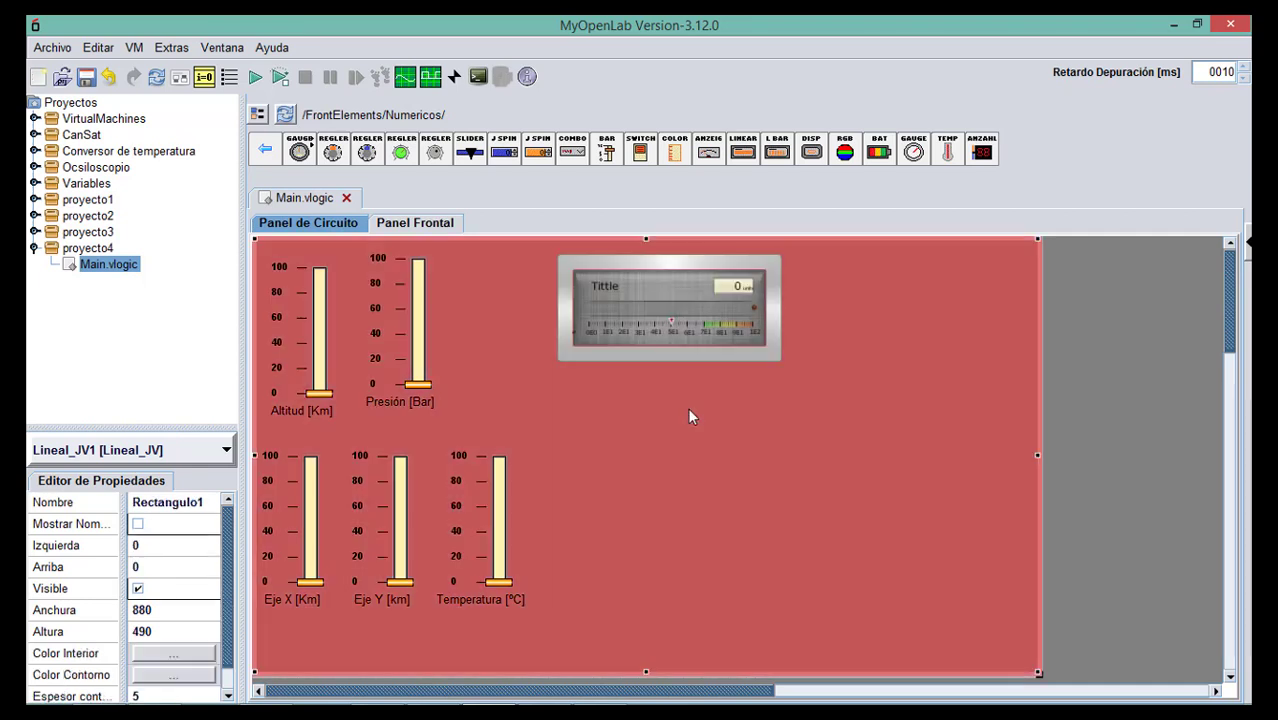
{"action": "left_click", "coordinate": [670, 342]}
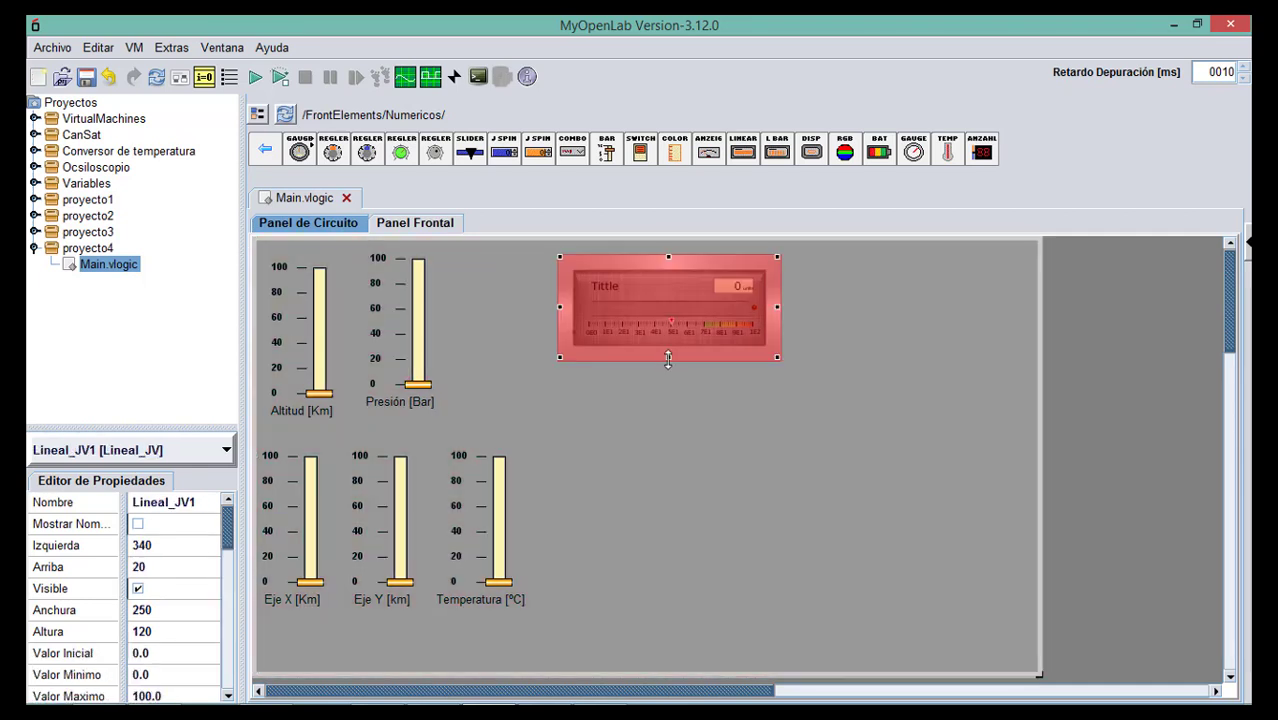
{"action": "left_click_drag", "start_coordinate": [668, 360], "coordinate": [668, 322]}
Examine the linear gauge's available properties, from title and units to scale divisions and needle colour.
{"action": "right_click", "coordinate": [670, 299]}
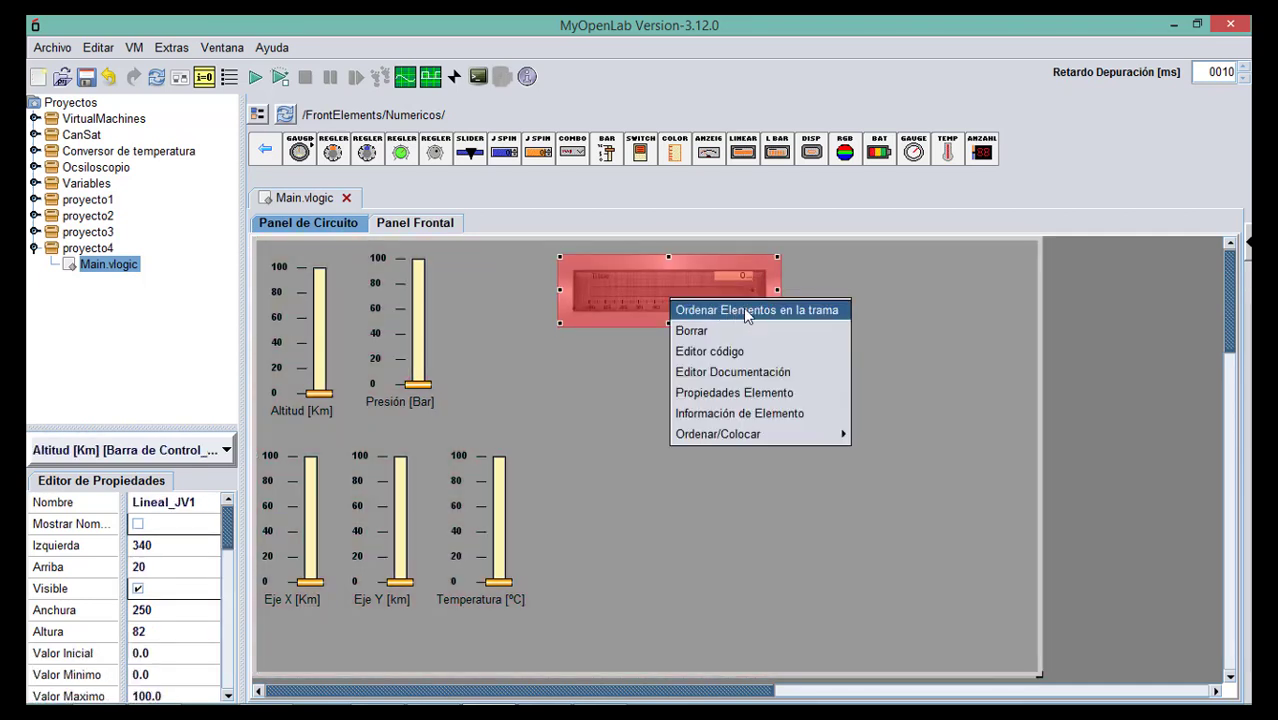
{"action": "left_click", "coordinate": [229, 572]}
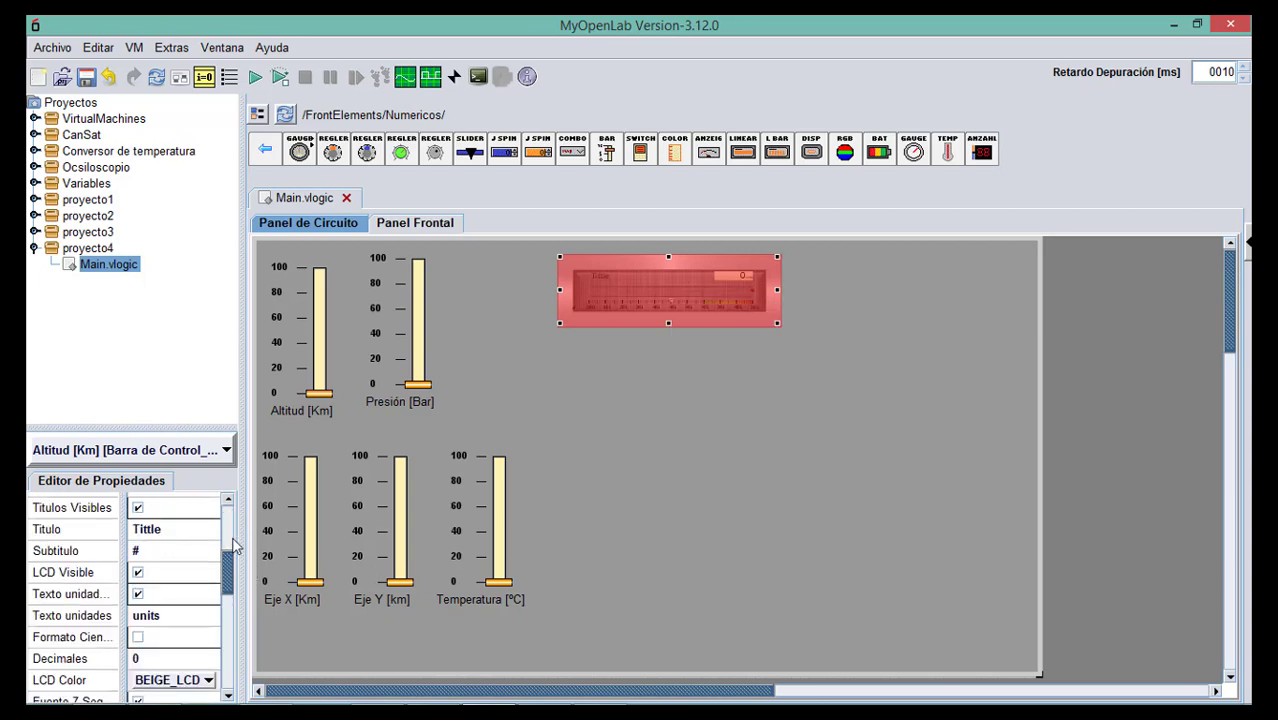
{"action": "left_click", "coordinate": [233, 545]}
{"action": "left_click", "coordinate": [229, 600]}
{"action": "left_click", "coordinate": [229, 630]}
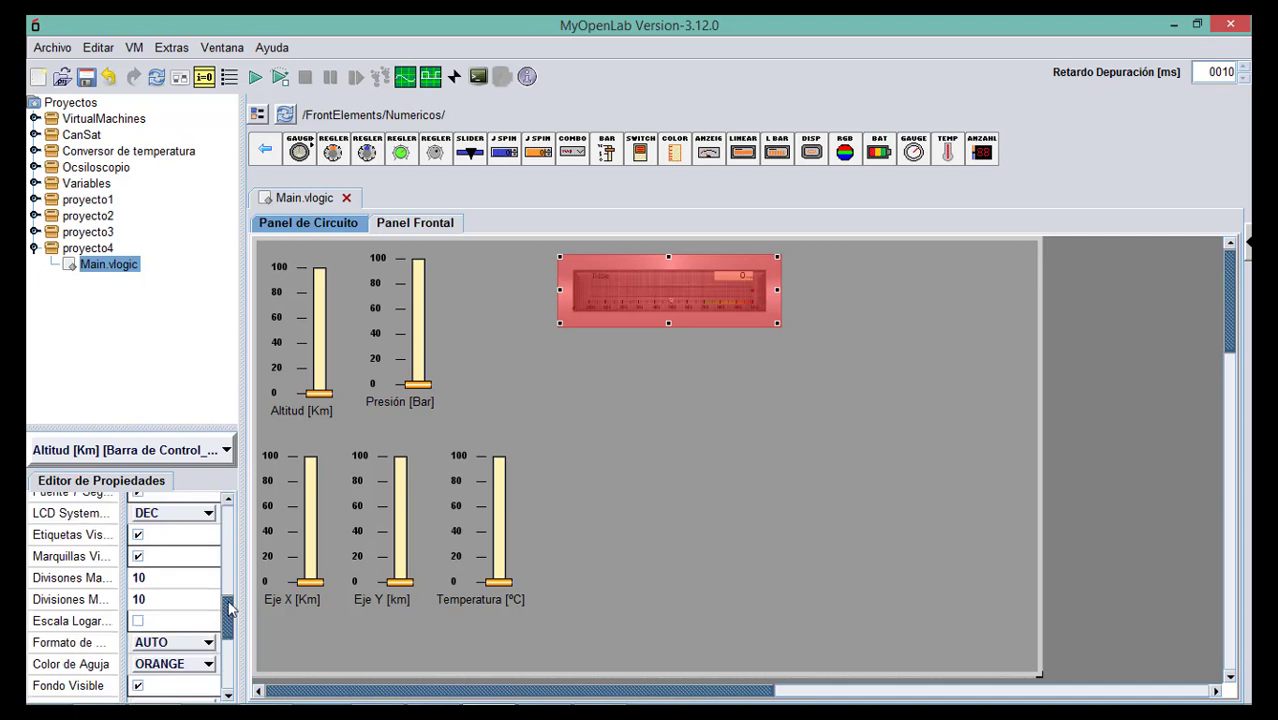
{"action": "left_click_drag", "start_coordinate": [229, 610], "coordinate": [211, 505]}
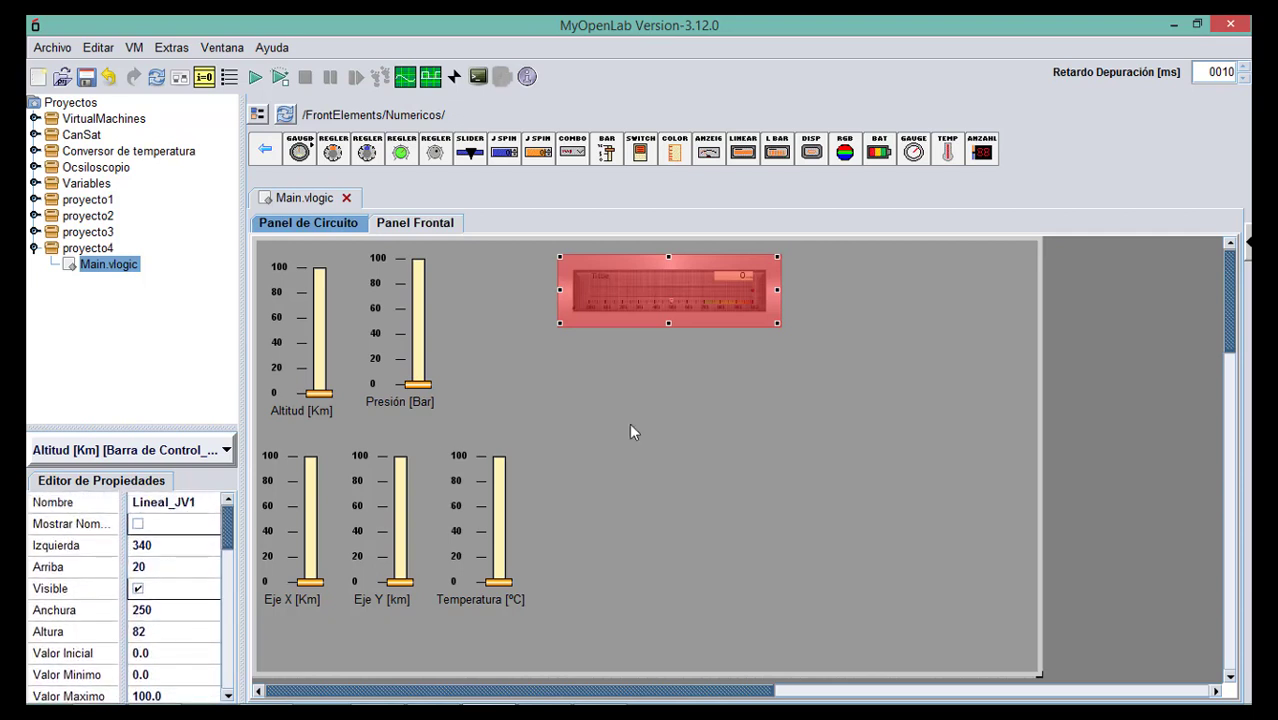
{"action": "left_click", "coordinate": [677, 403]}
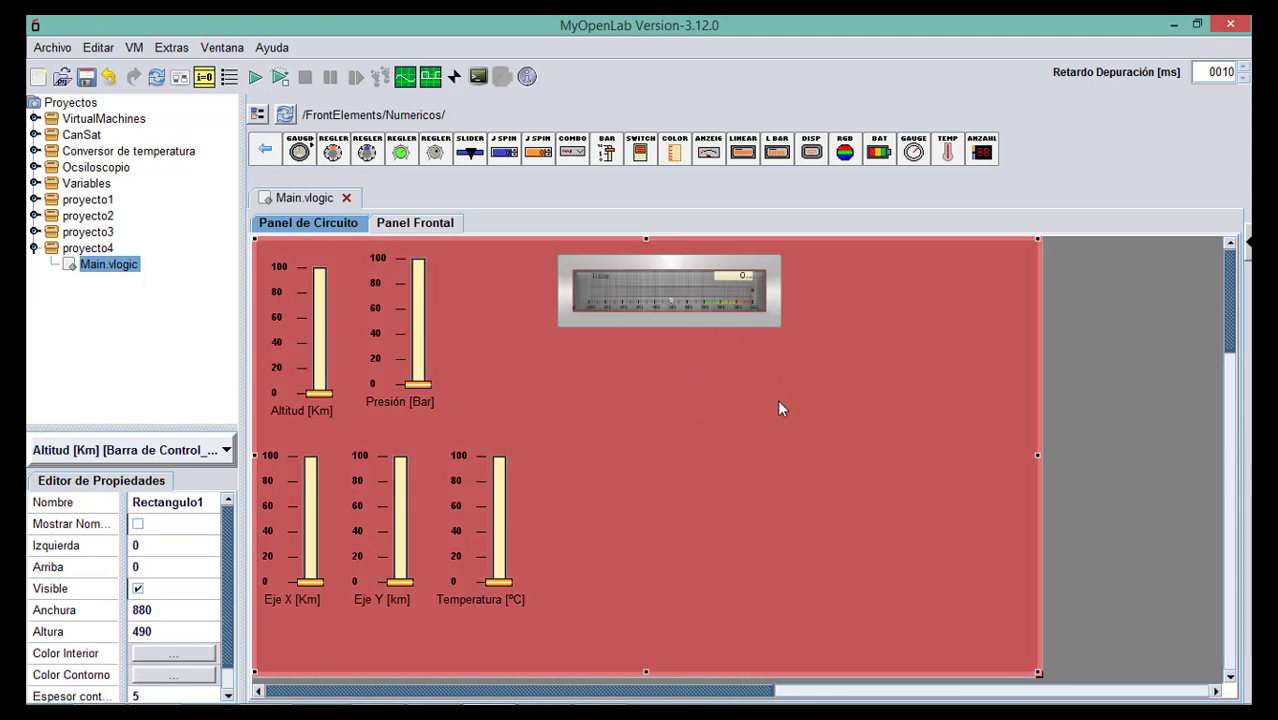
Add a thermometer indicator near the panel's far edge, at left 740 and top 40.
{"action": "left_click", "coordinate": [946, 160]}
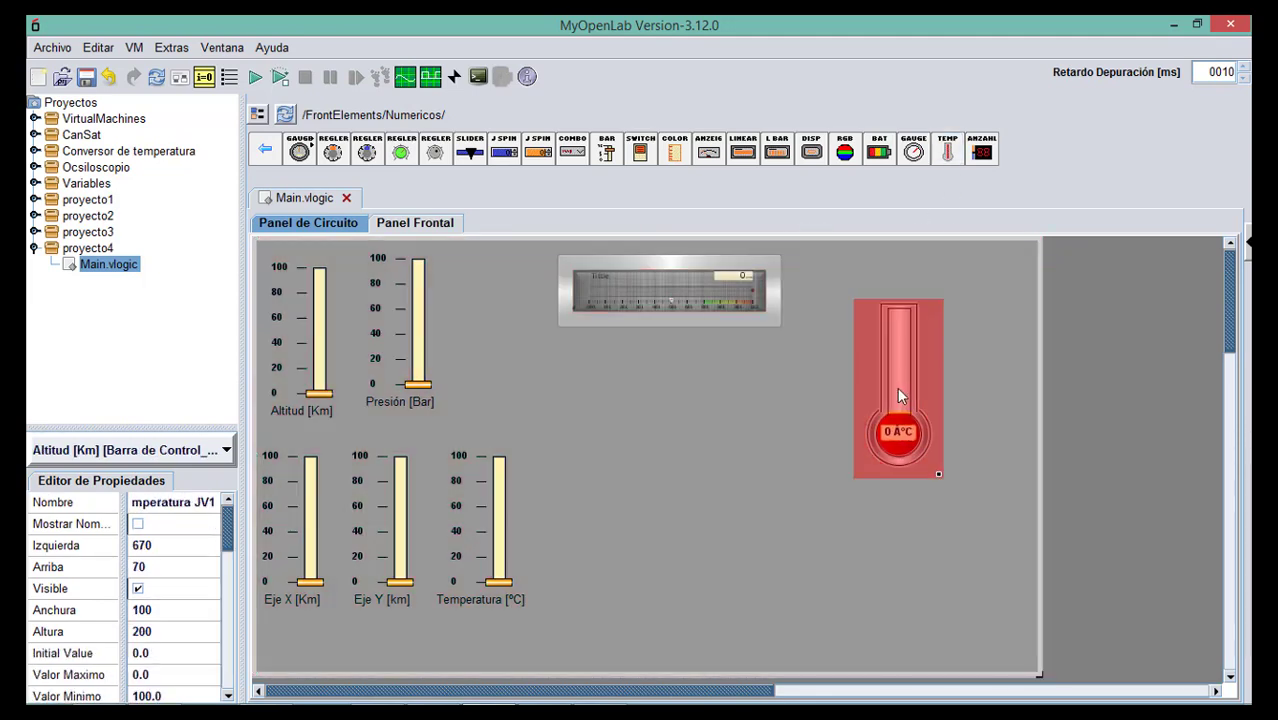
{"action": "left_click", "coordinate": [897, 387]}
{"action": "left_click", "coordinate": [916, 397]}
{"action": "left_click", "coordinate": [910, 397]}
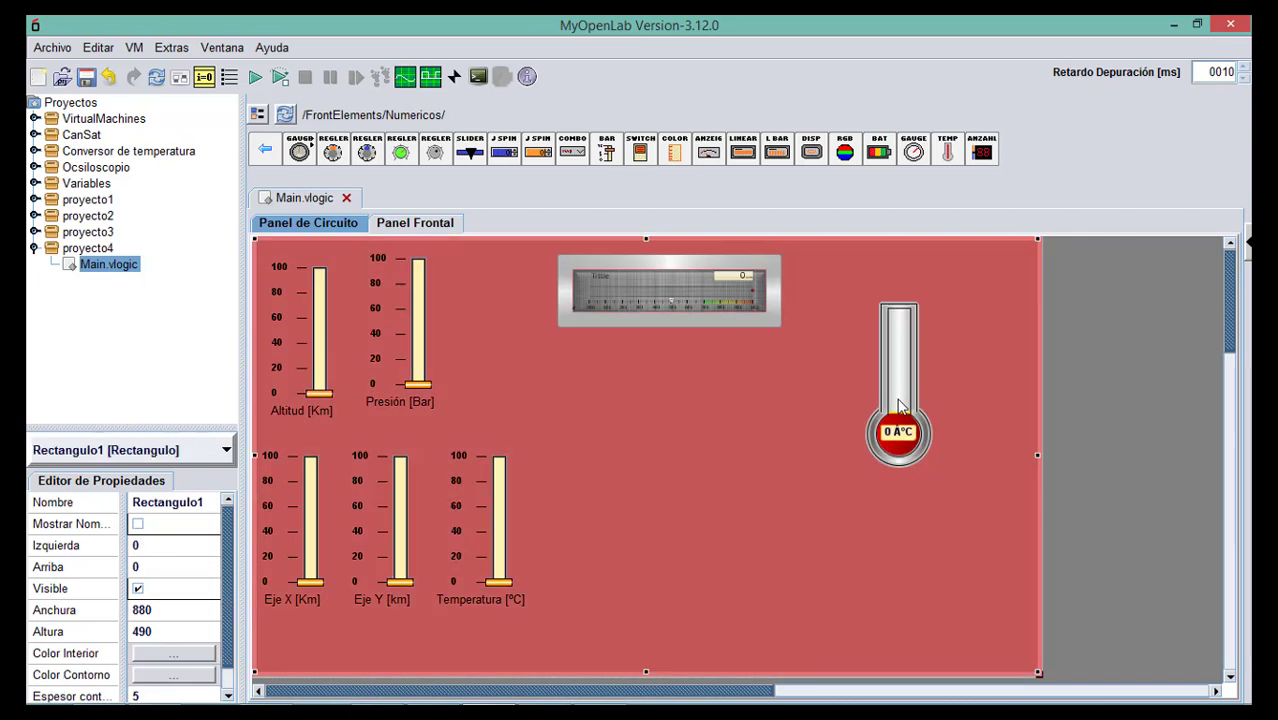
{"action": "left_click", "coordinate": [916, 385]}
{"action": "left_click_drag", "start_coordinate": [907, 390], "coordinate": [955, 357]}
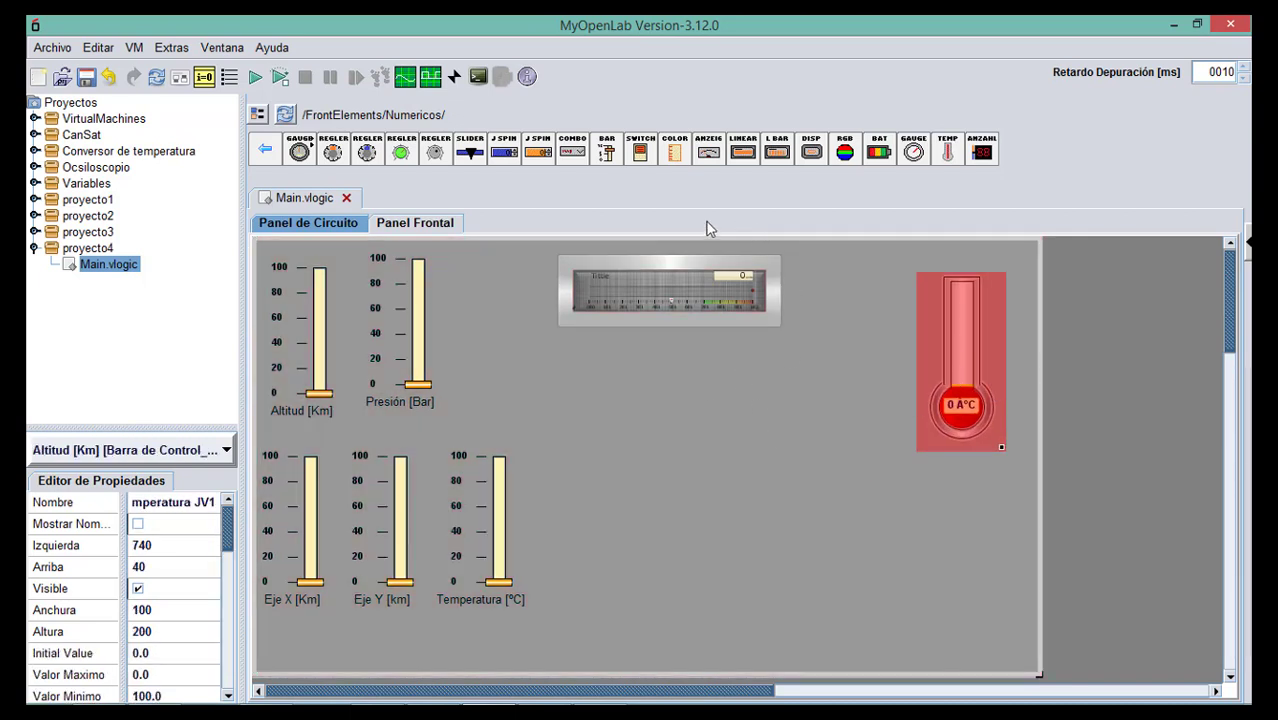
Add a Registrador Datos graph under the linear gauge at left 340 and top 120, with a copy of it below.
{"action": "left_click", "coordinate": [263, 153]}
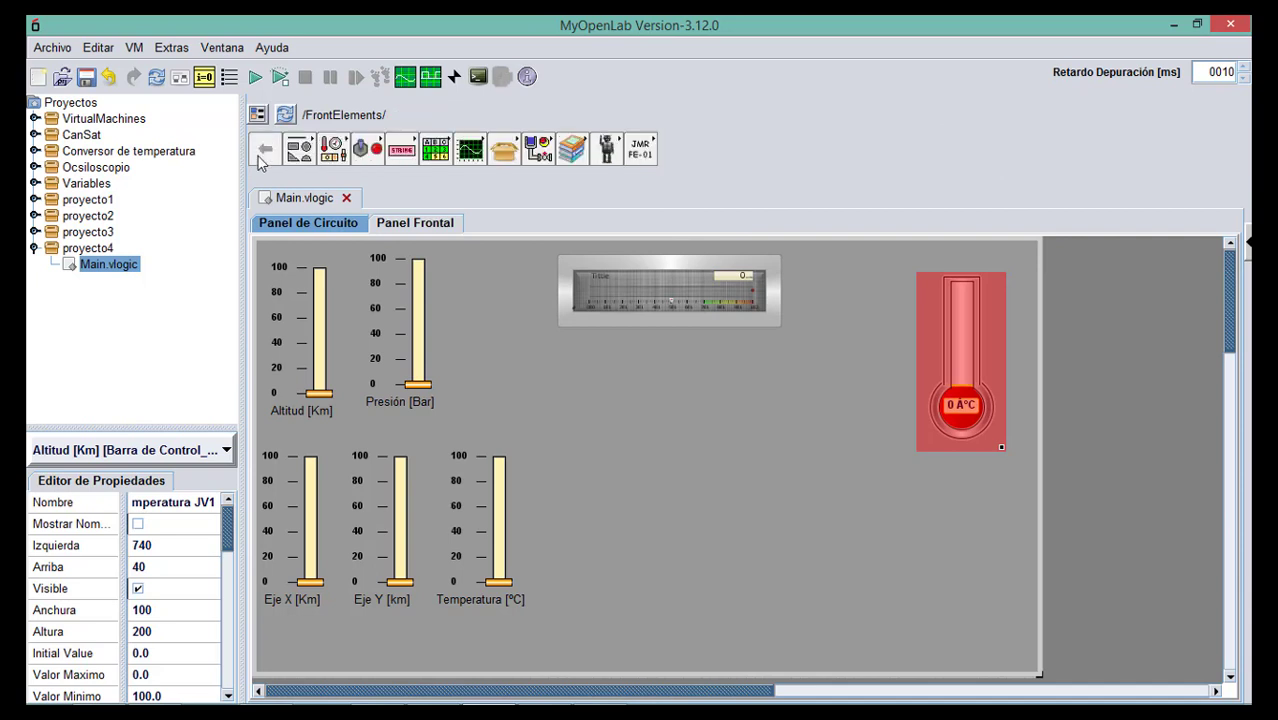
{"action": "left_click", "coordinate": [468, 160]}
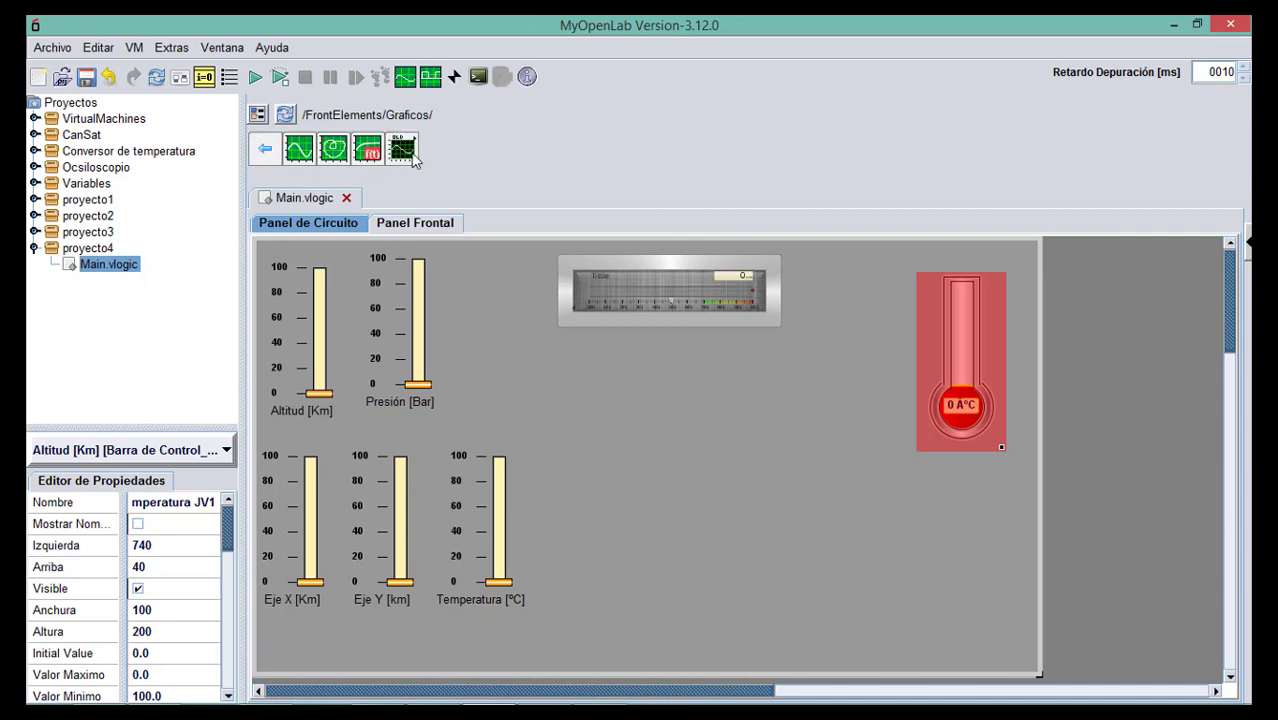
{"action": "left_click", "coordinate": [410, 156]}
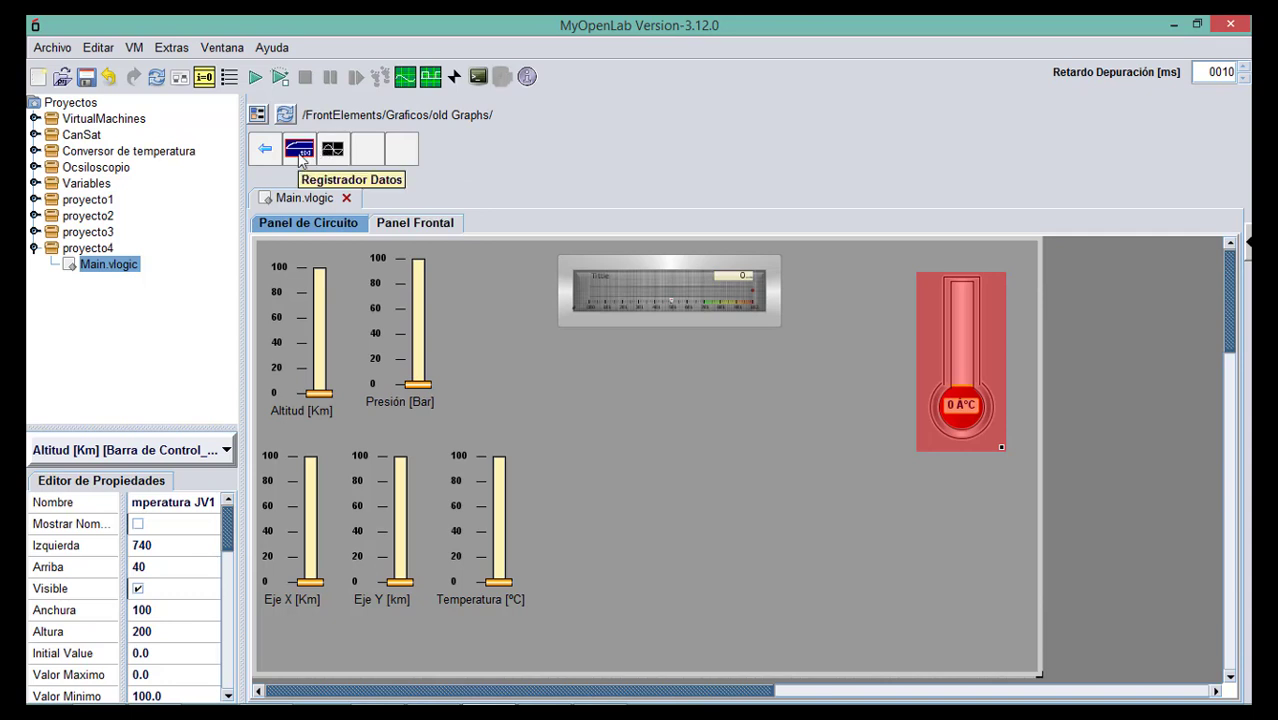
{"action": "left_click", "coordinate": [300, 152]}
{"action": "left_click", "coordinate": [675, 459]}
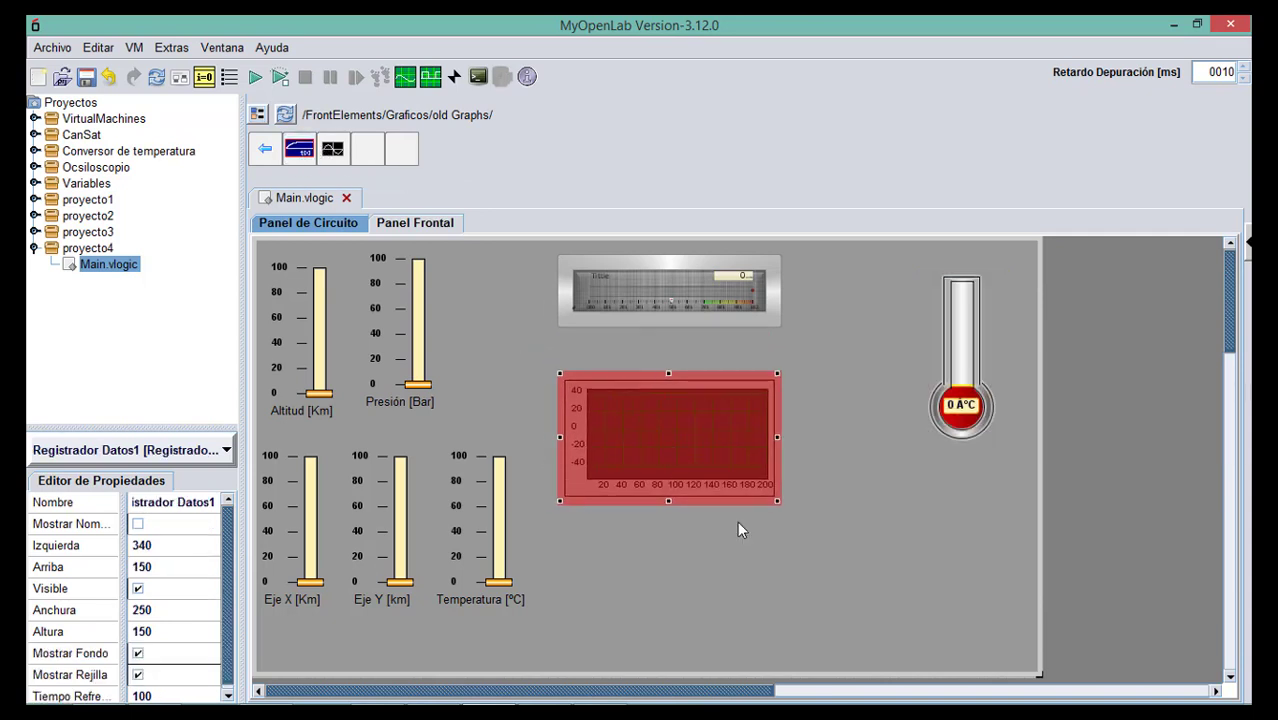
{"action": "left_click_drag", "start_coordinate": [699, 484], "coordinate": [676, 539]}
{"action": "left_click_drag", "start_coordinate": [676, 440], "coordinate": [662, 404]}
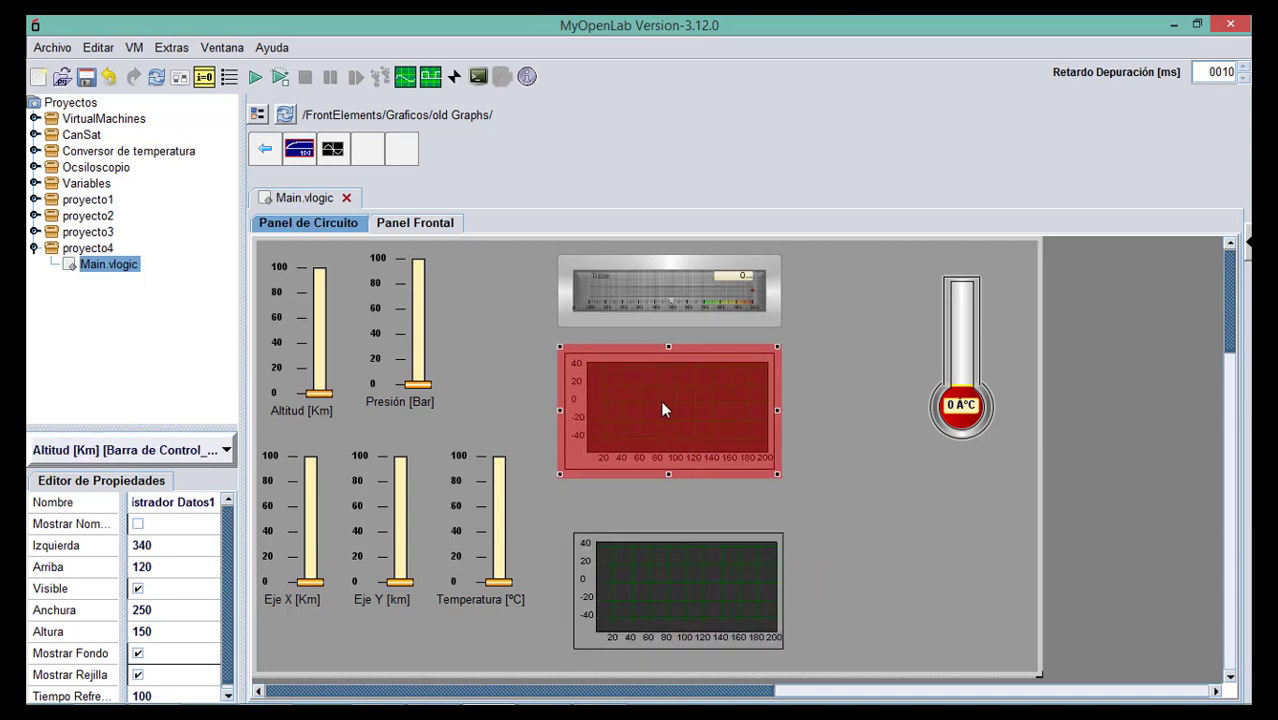
Align the lower Registrador Datos graph under the upper one at left 340, top 280.
{"action": "left_click", "coordinate": [660, 525]}
{"action": "left_click_drag", "start_coordinate": [659, 523], "coordinate": [652, 510]}
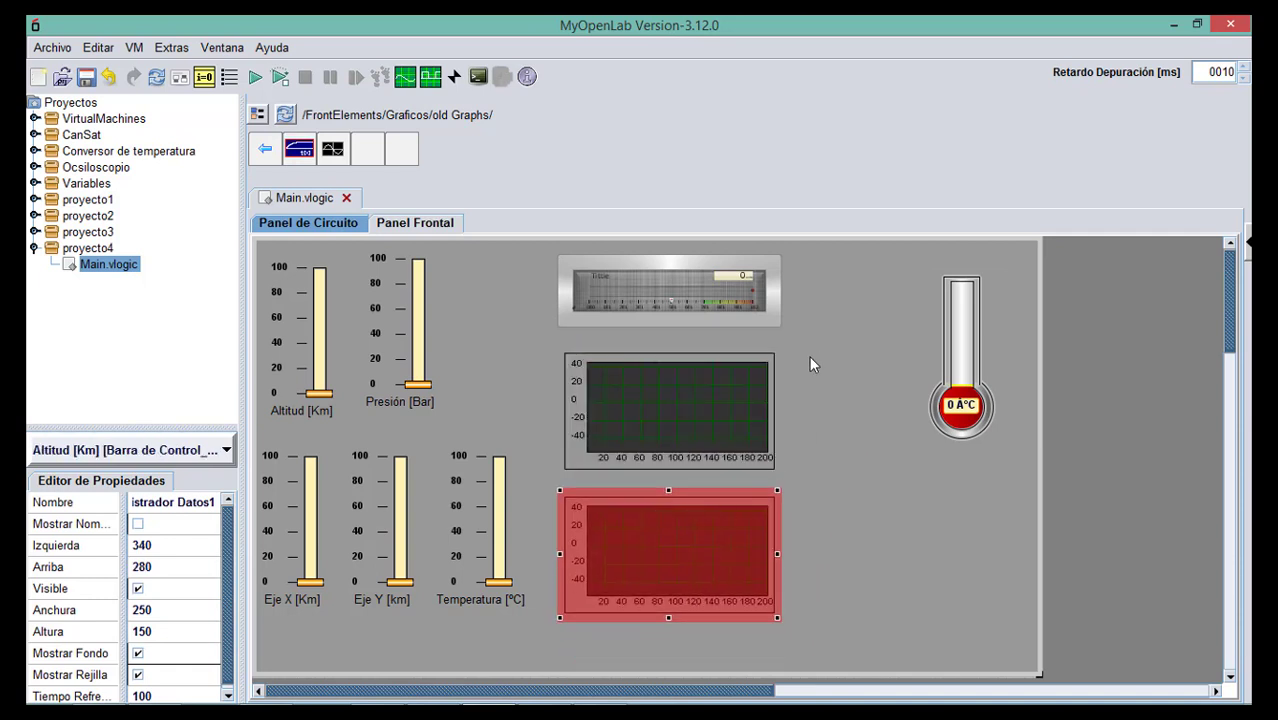
Add a Display Analógico JV from the numeric front elements at left 650, top 300.
{"action": "left_click", "coordinate": [266, 149]}
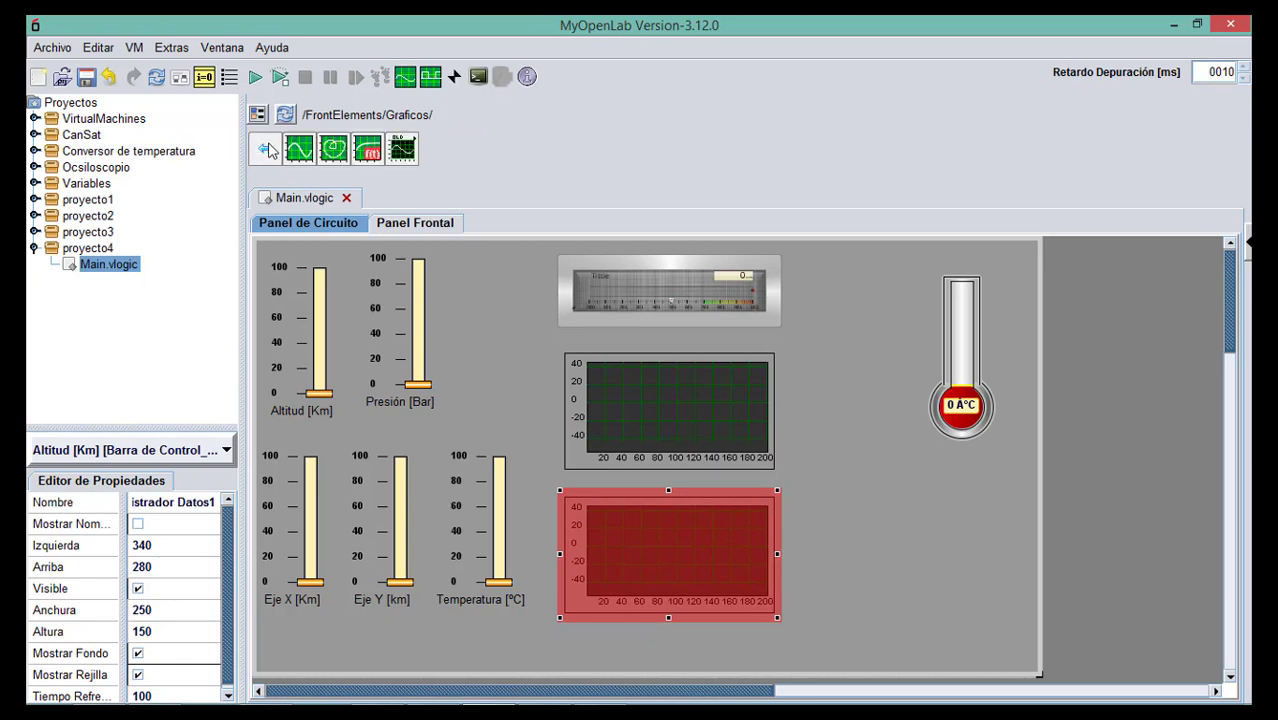
{"action": "left_click", "coordinate": [266, 149]}
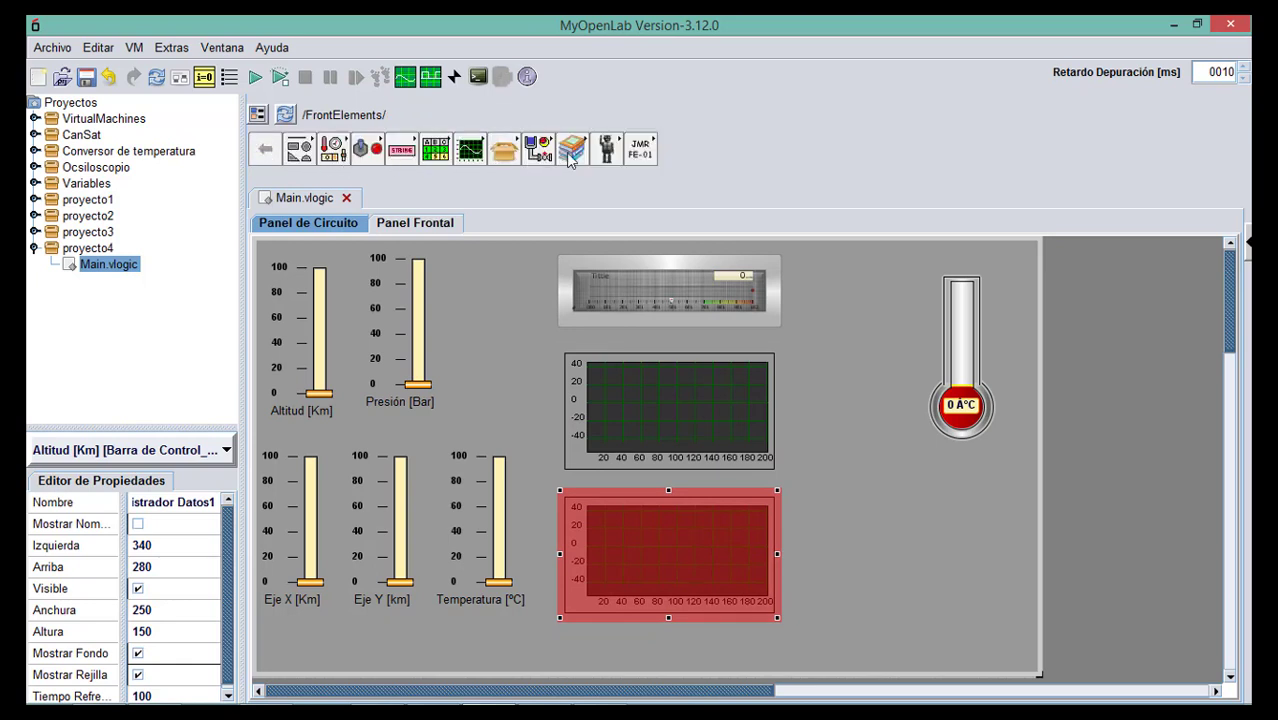
{"action": "left_click", "coordinate": [548, 152]}
{"action": "left_click", "coordinate": [266, 150]}
{"action": "left_click", "coordinate": [333, 150]}
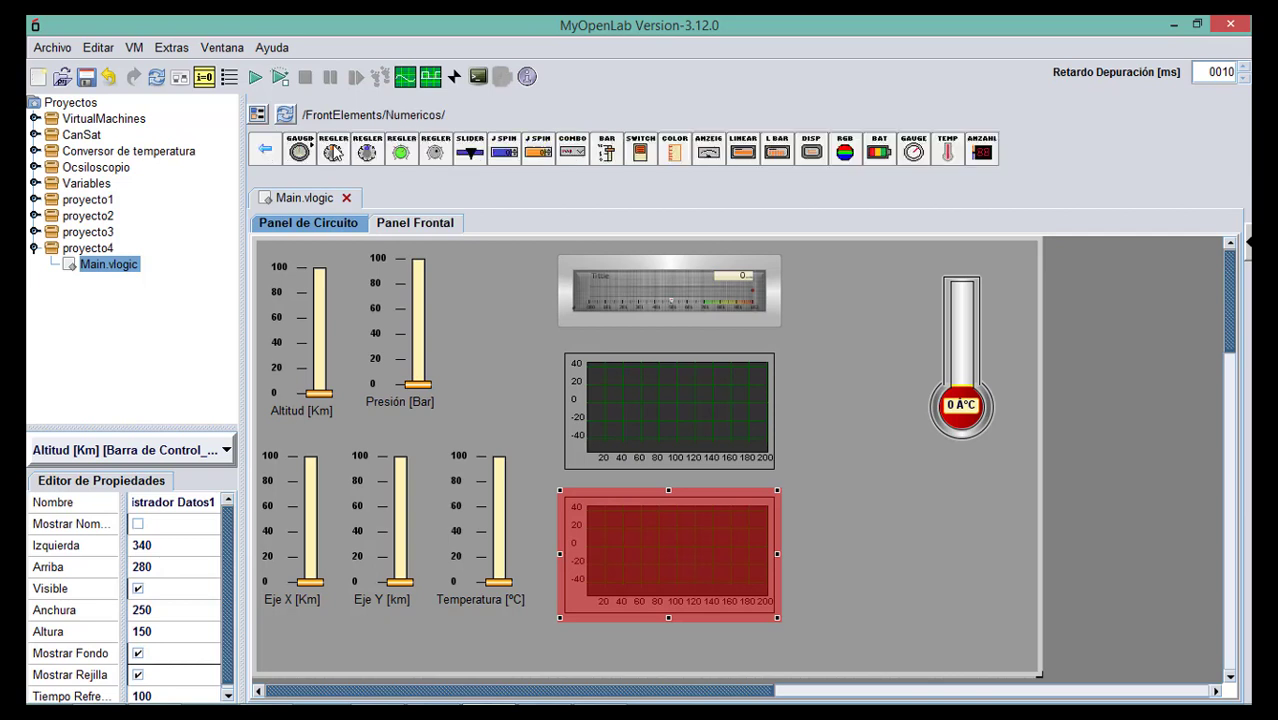
{"action": "left_click", "coordinate": [706, 156]}
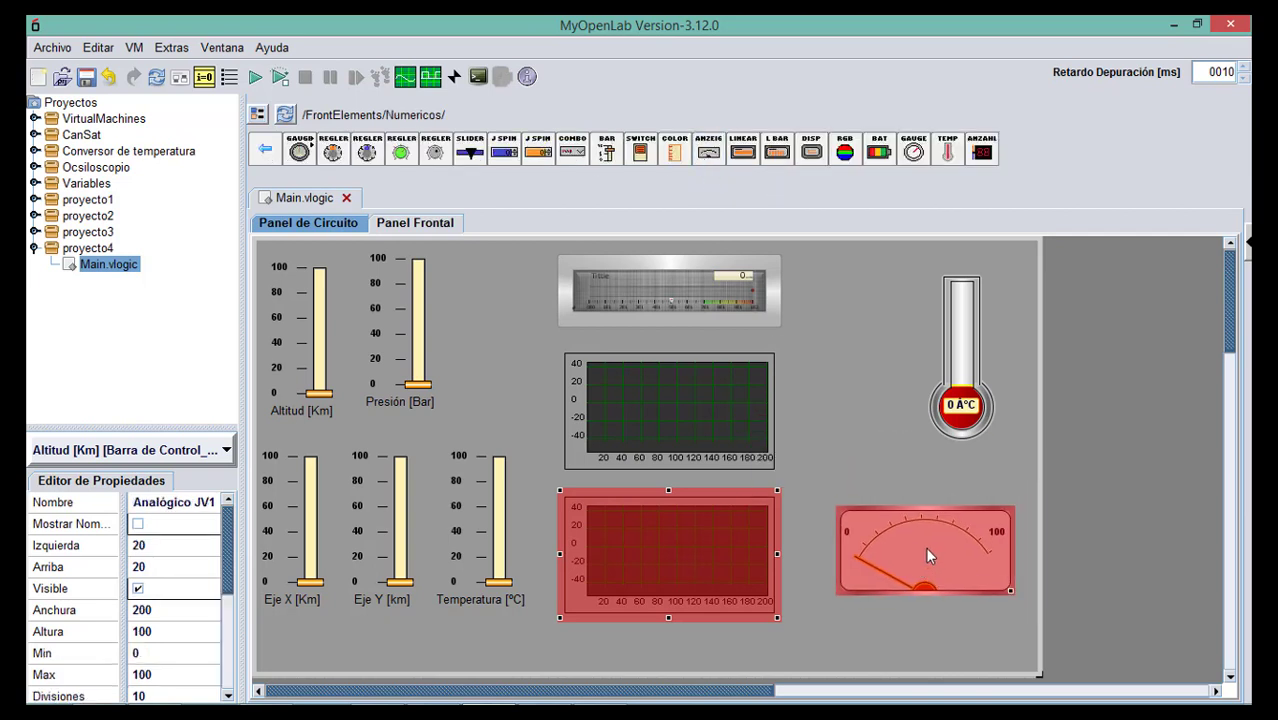
{"action": "left_click", "coordinate": [925, 546]}
Rearrange the indicators so the analog display sits at left 630, top 80 above the thermometer at left 680, top 230.
{"action": "left_click_drag", "start_coordinate": [973, 385], "coordinate": [925, 367]}
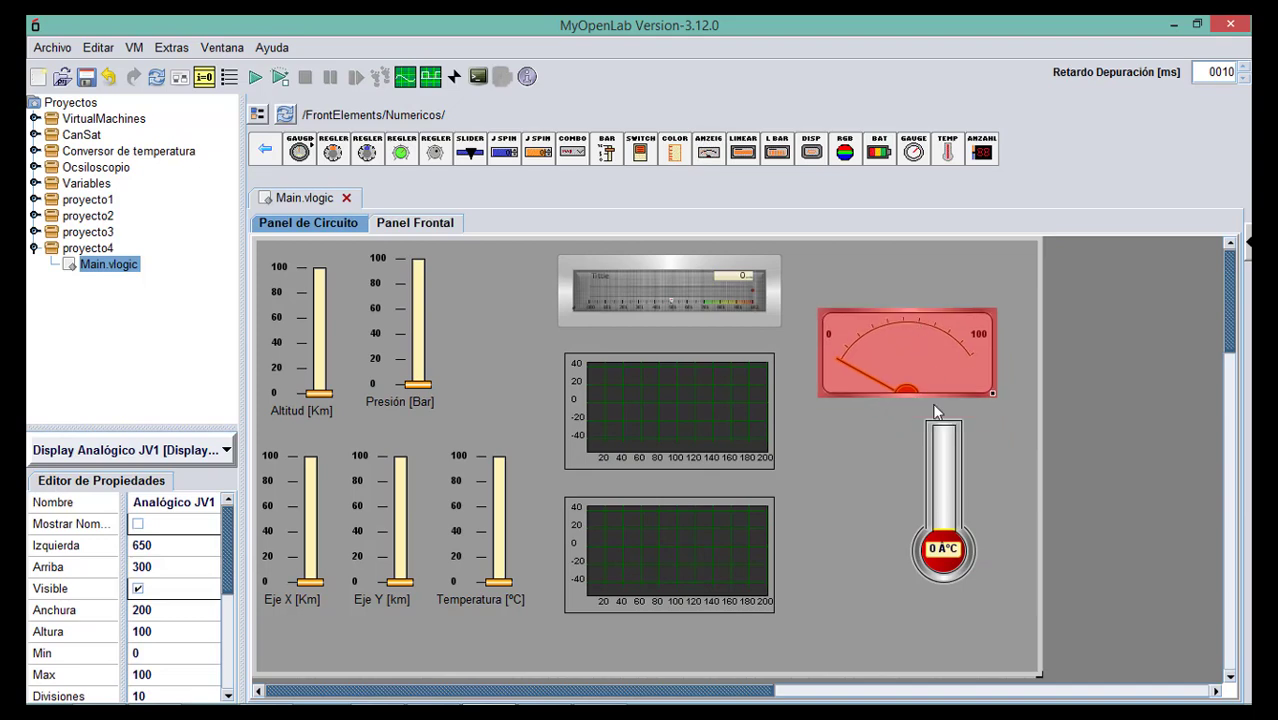
{"action": "left_click", "coordinate": [919, 495]}
{"action": "left_click_drag", "start_coordinate": [919, 495], "coordinate": [889, 501]}
{"action": "left_click", "coordinate": [985, 472]}
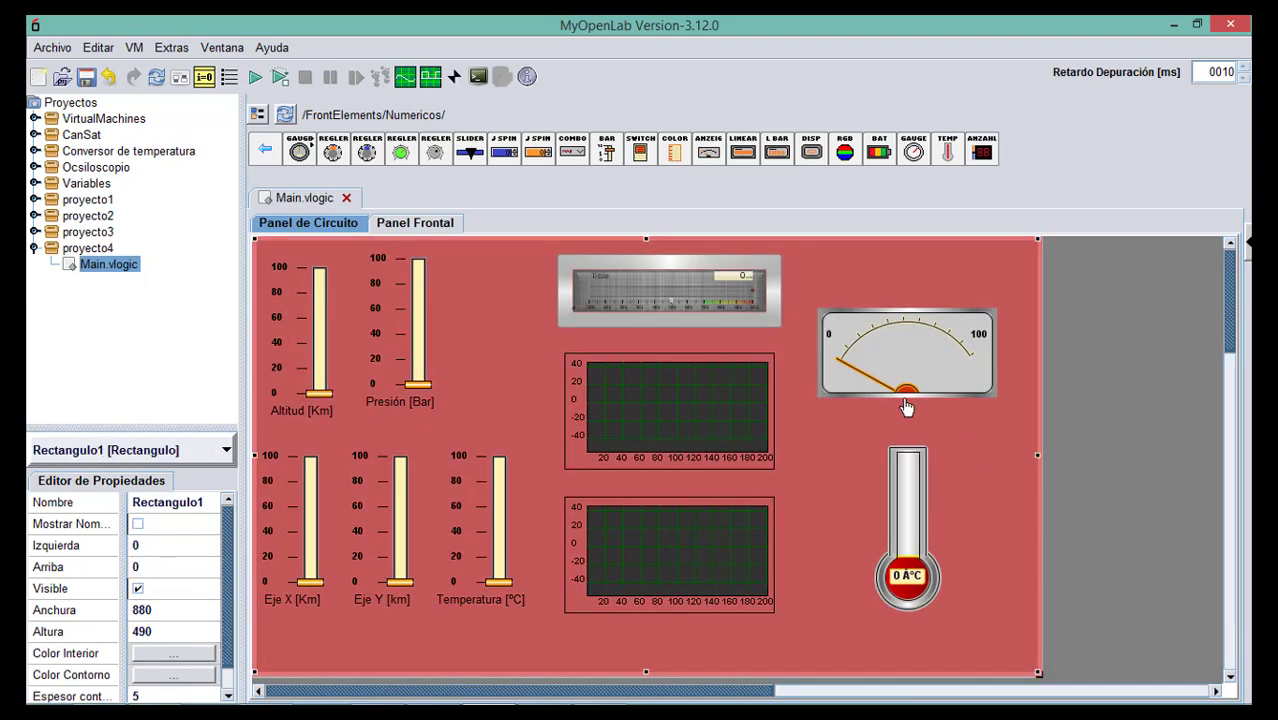
Show the linear gauge's name label and rename the gauge as Altitud.
{"action": "left_click", "coordinate": [697, 289]}
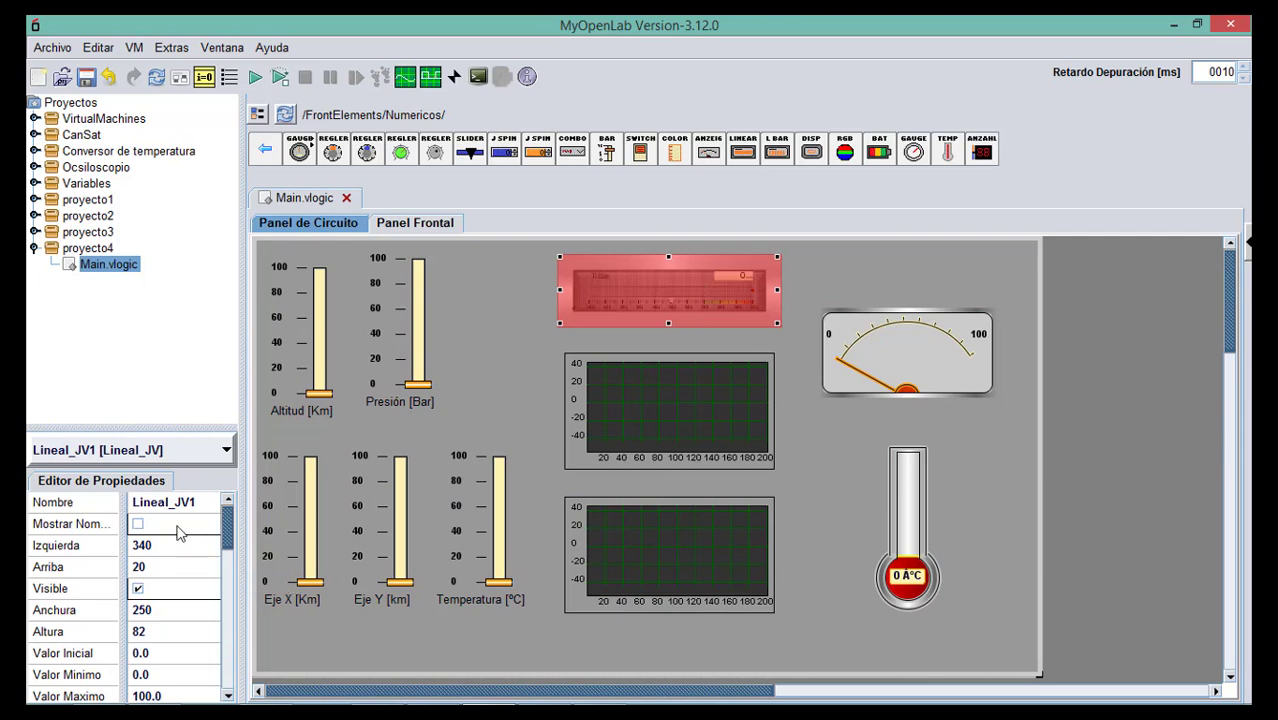
{"action": "left_click", "coordinate": [137, 524]}
{"action": "left_click_drag", "start_coordinate": [200, 503], "coordinate": [125, 503]}
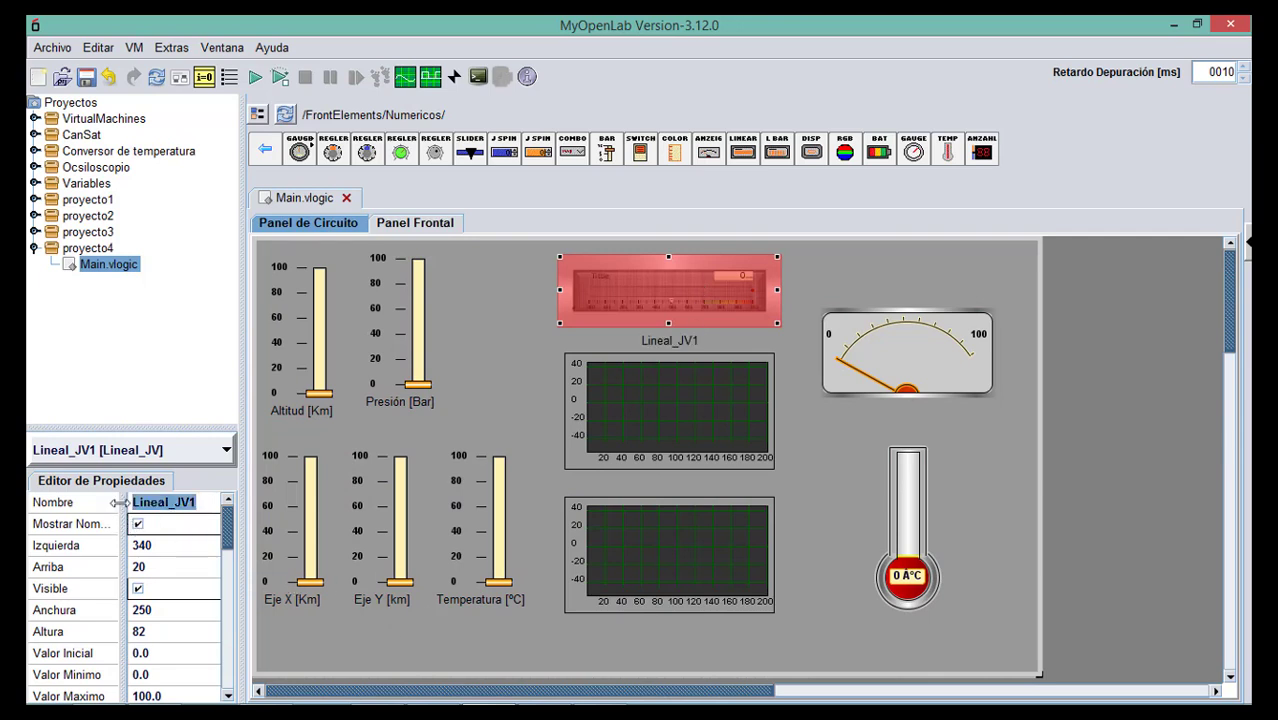
{"action": "type", "text": "Altitud"}
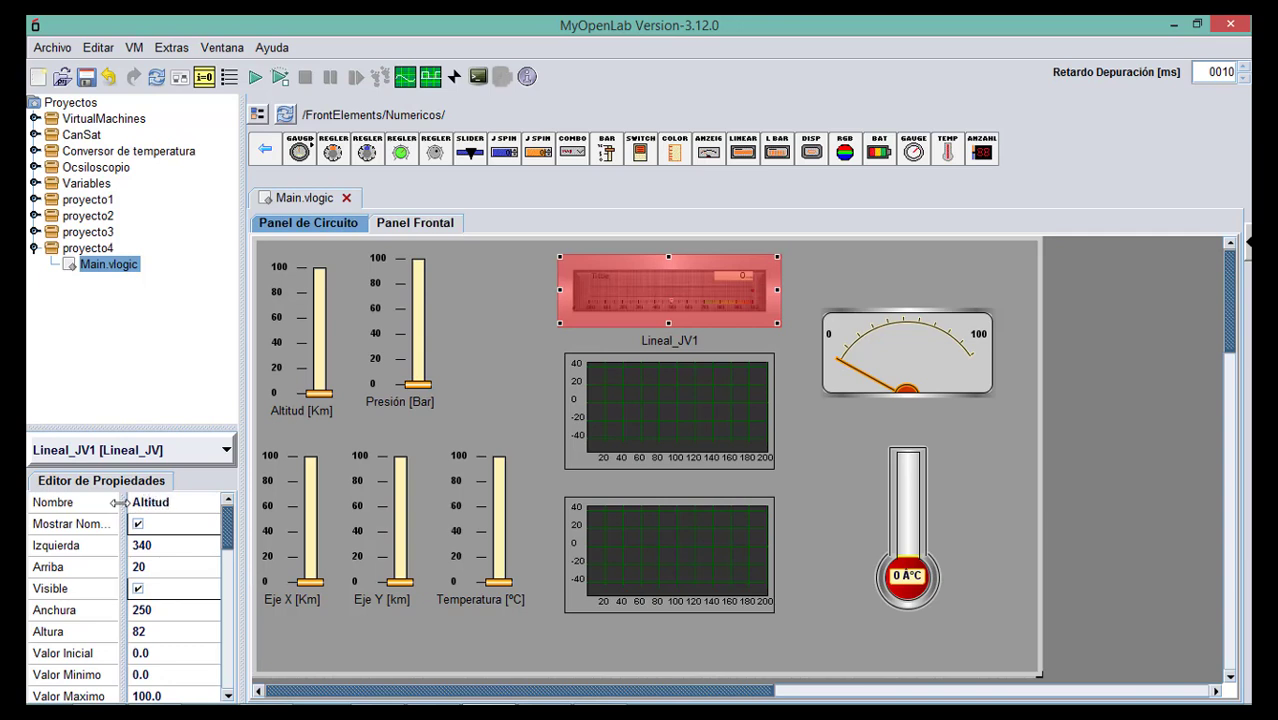
{"action": "key", "text": "Return"}
Show the upper graph's name label and rename the graph as Eje X.
{"action": "right_click", "coordinate": [684, 440]}
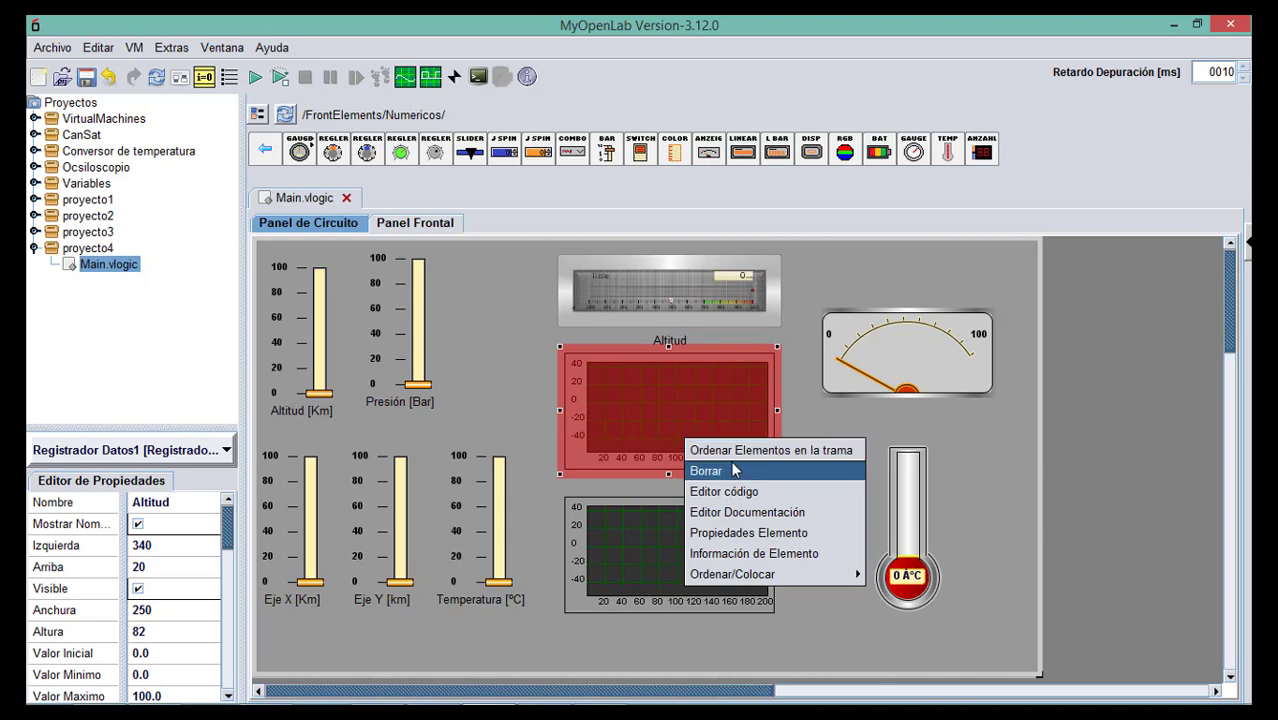
{"action": "left_click", "coordinate": [172, 502]}
{"action": "left_click", "coordinate": [182, 525]}
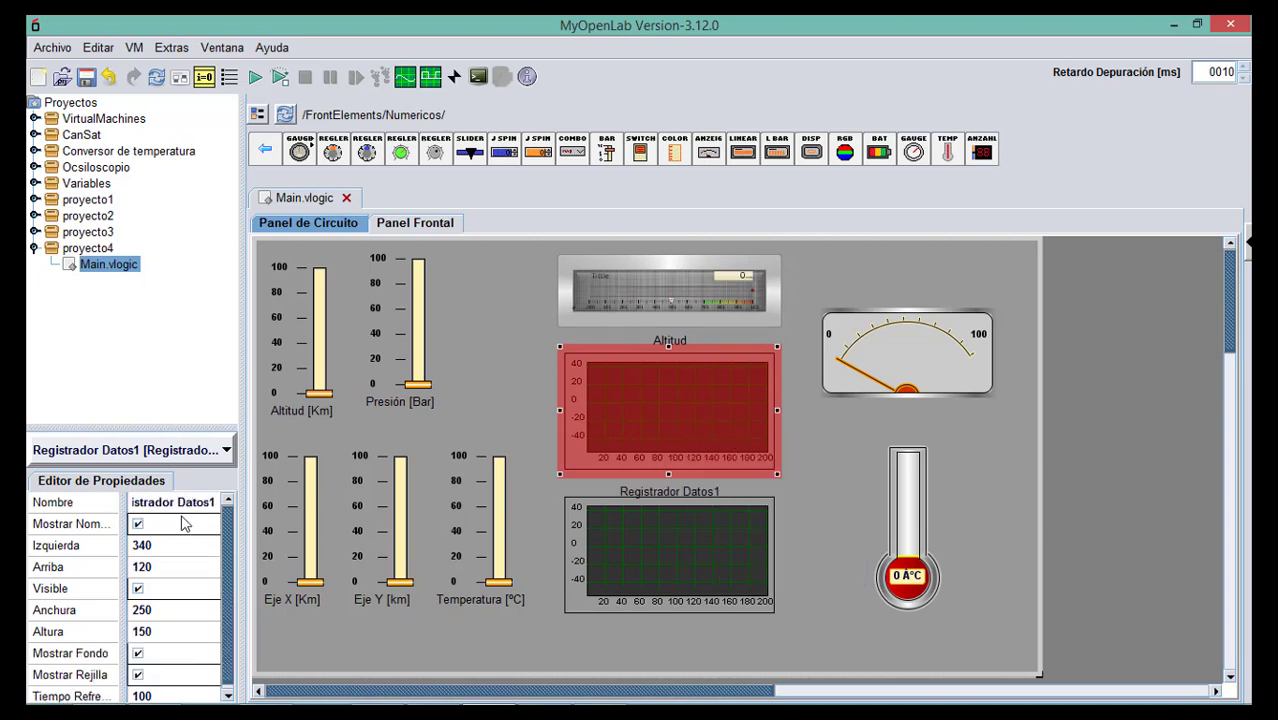
{"action": "left_click_drag", "start_coordinate": [209, 503], "coordinate": [97, 509]}
{"action": "key", "text": "BackSpace"}
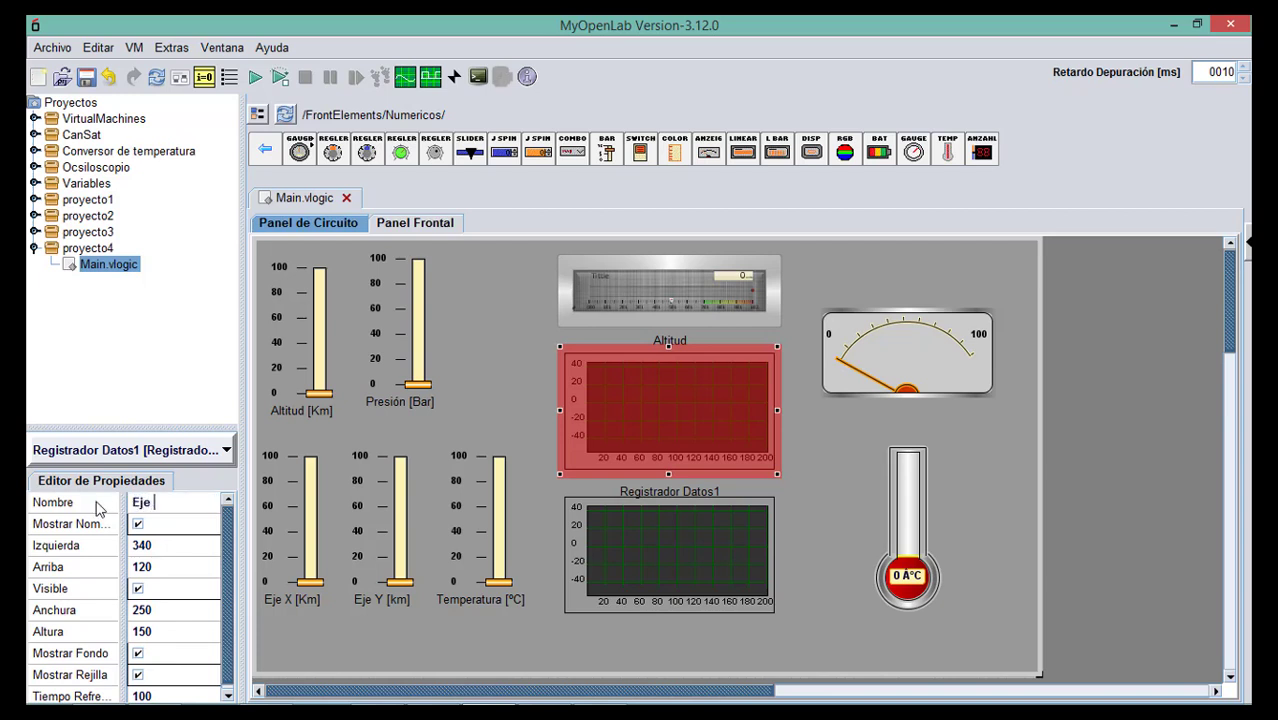
{"action": "key", "text": "Return"}
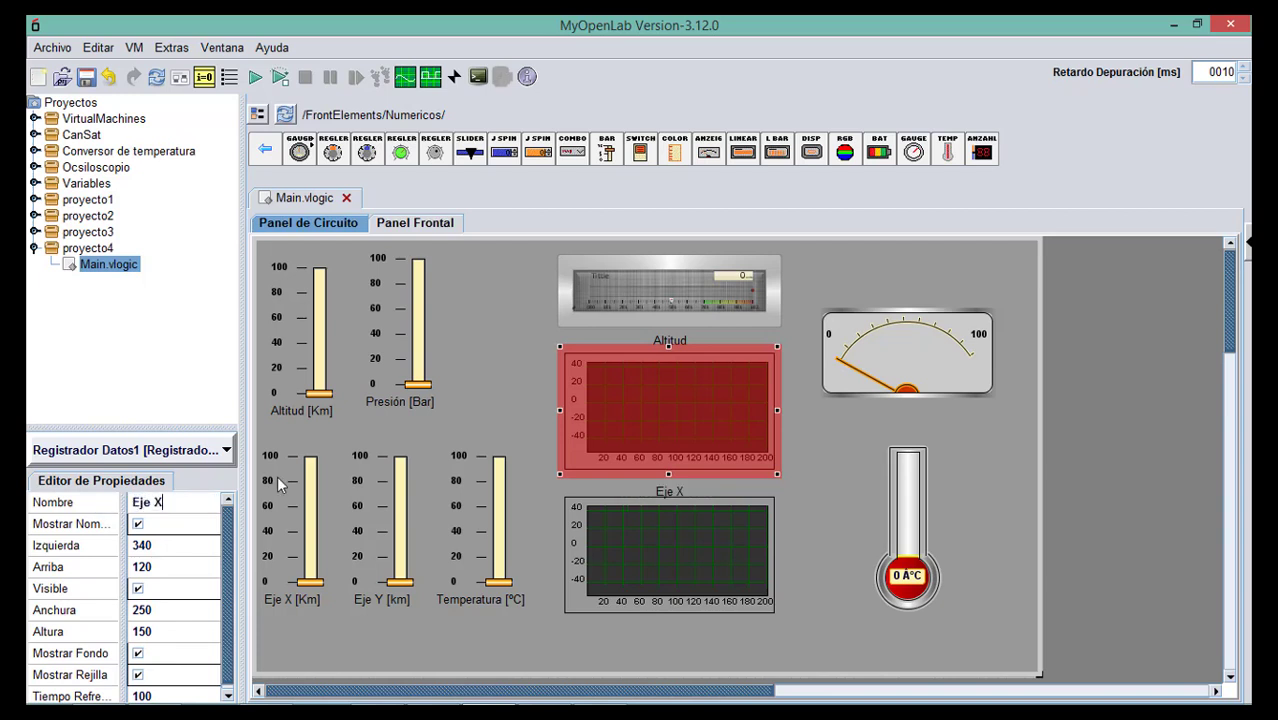
Show the lower graph's name label and rename the graph as Eje Y.
{"action": "left_click", "coordinate": [728, 542]}
{"action": "left_click", "coordinate": [140, 524]}
{"action": "left_click_drag", "start_coordinate": [180, 508], "coordinate": [98, 515]}
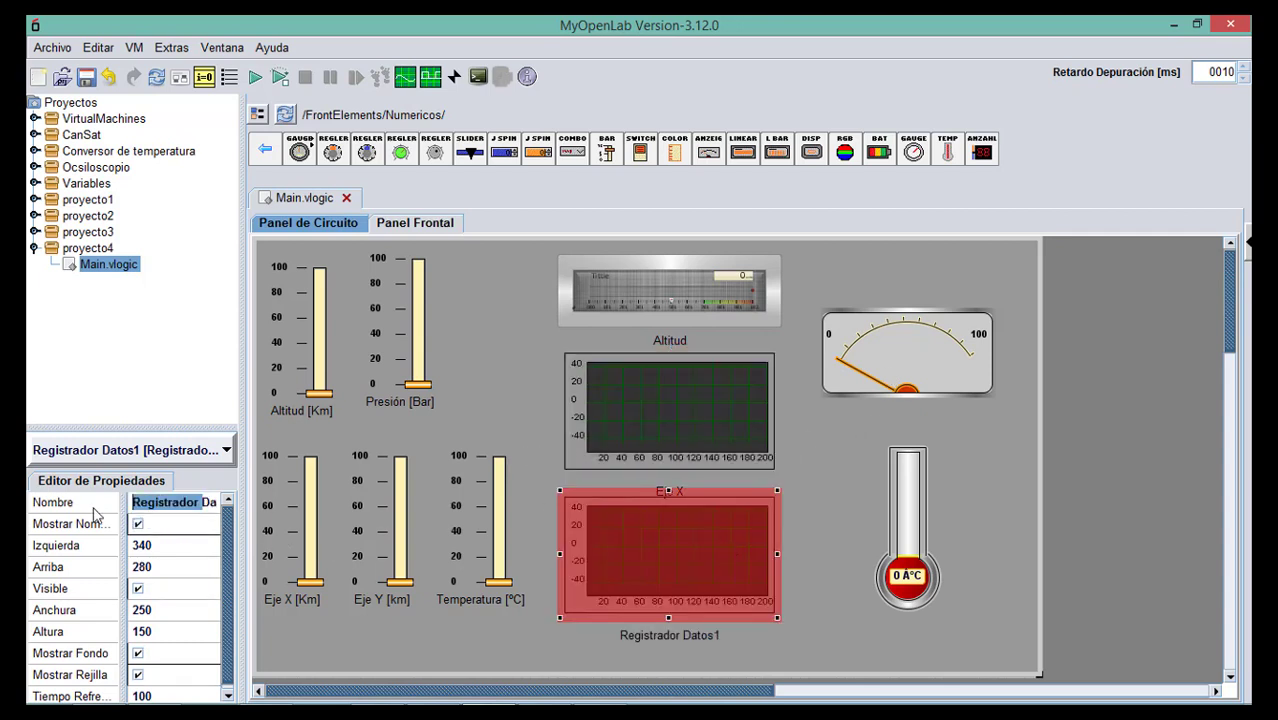
{"action": "key", "text": "BackSpace"}
{"action": "left_click_drag", "start_coordinate": [184, 507], "coordinate": [86, 512]}
{"action": "type", "text": "Ej"}
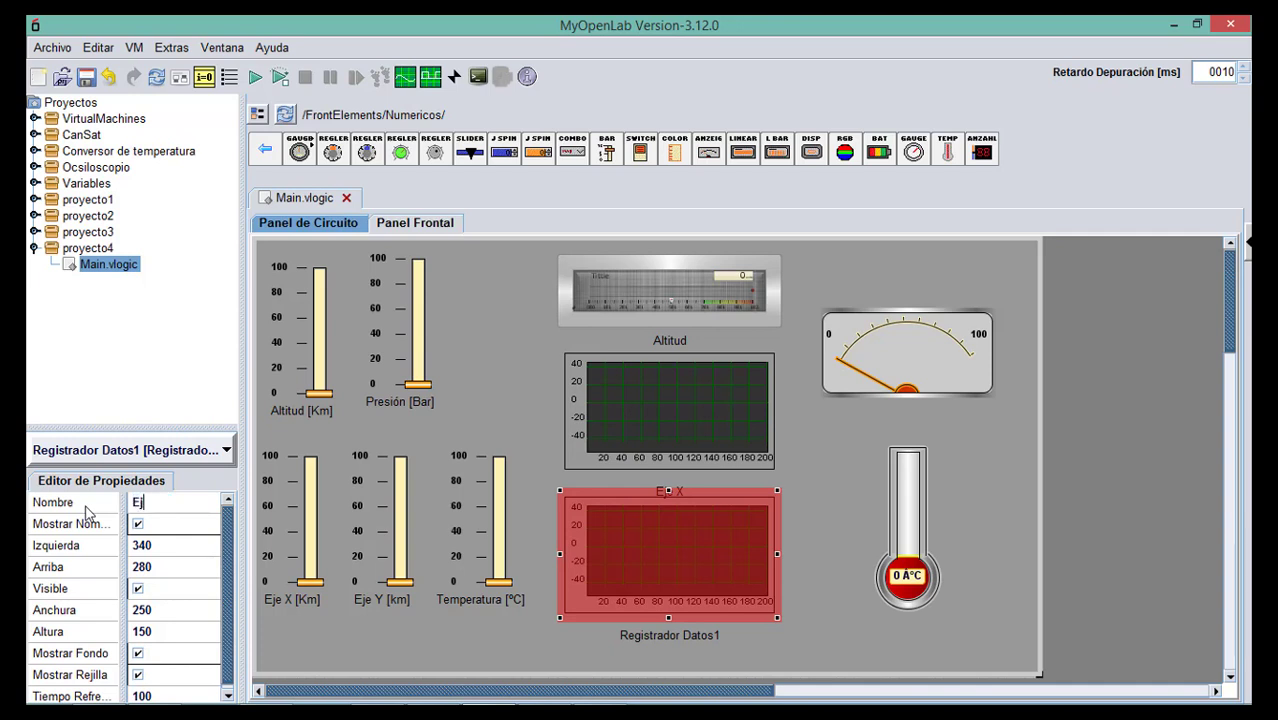
{"action": "type", "text": "e Y"}
{"action": "key", "text": "Return"}
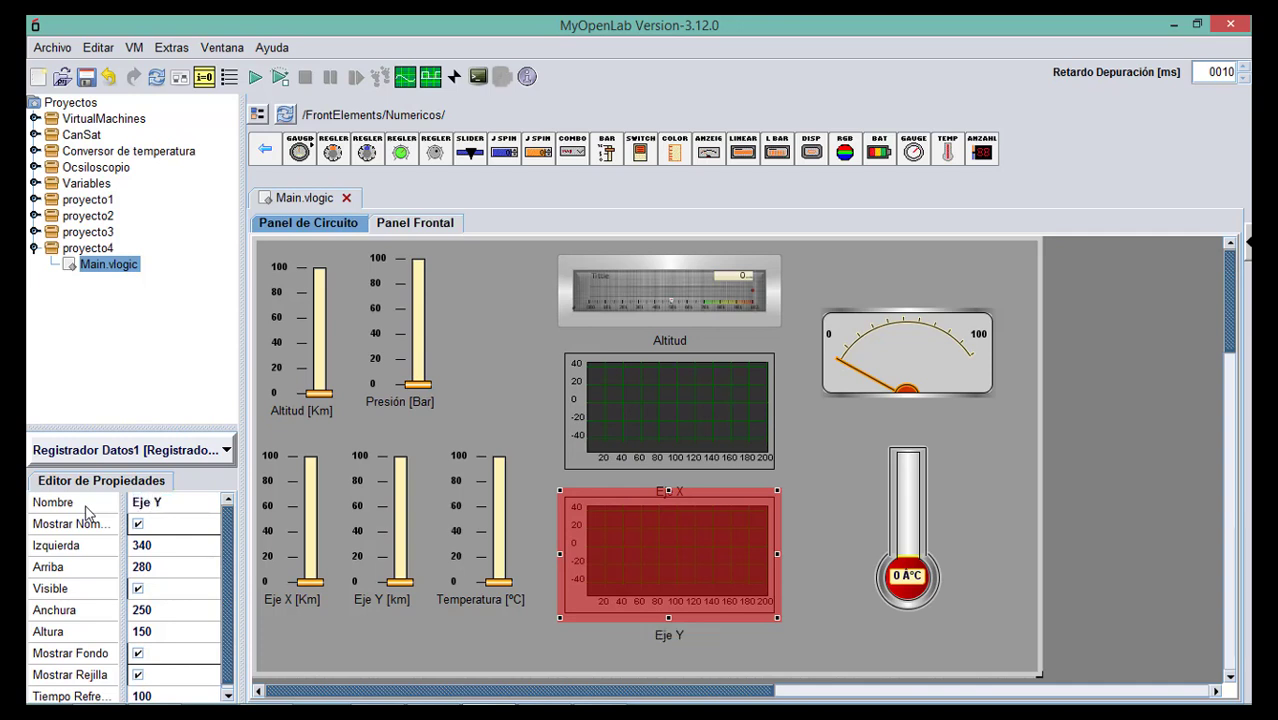
Show the thermometer's name label and shorten its name to Temperatura.
{"action": "left_click", "coordinate": [900, 548]}
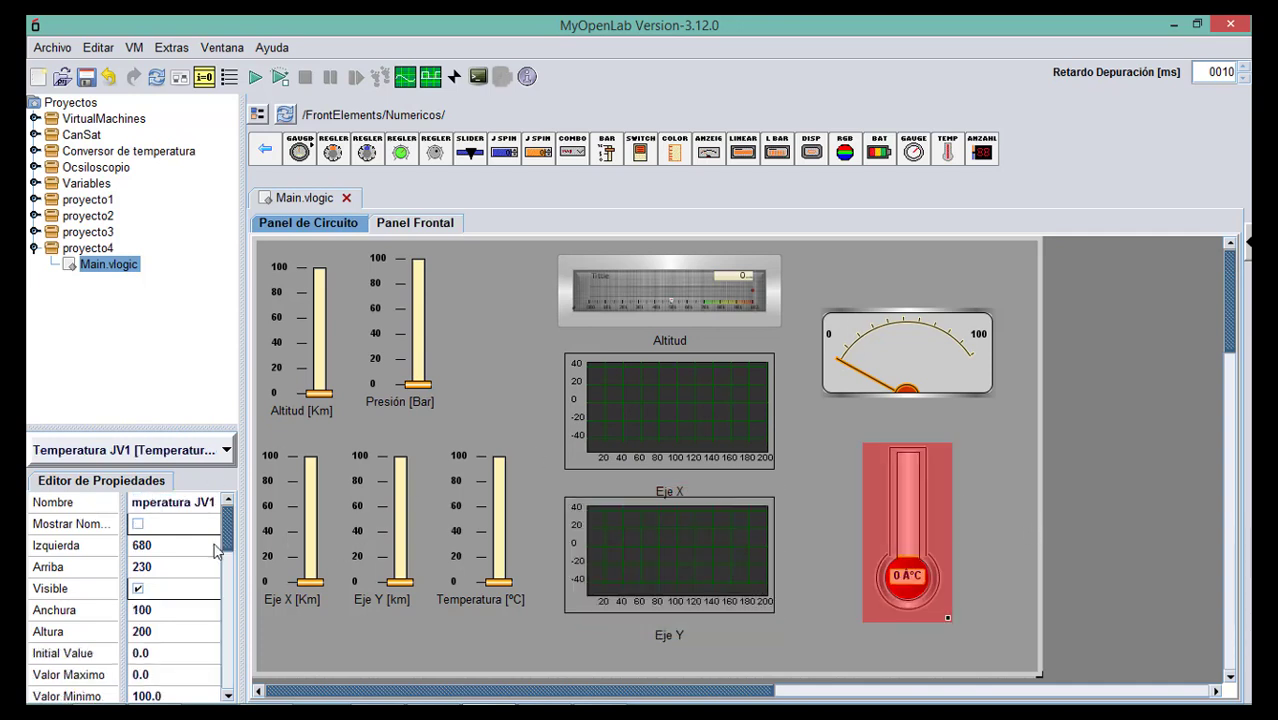
{"action": "left_click", "coordinate": [138, 524]}
{"action": "key", "text": "BackSpace"}
{"action": "key", "text": "BackSpace"}
{"action": "key", "text": "BackSpace"}
{"action": "key", "text": "BackSpace"}
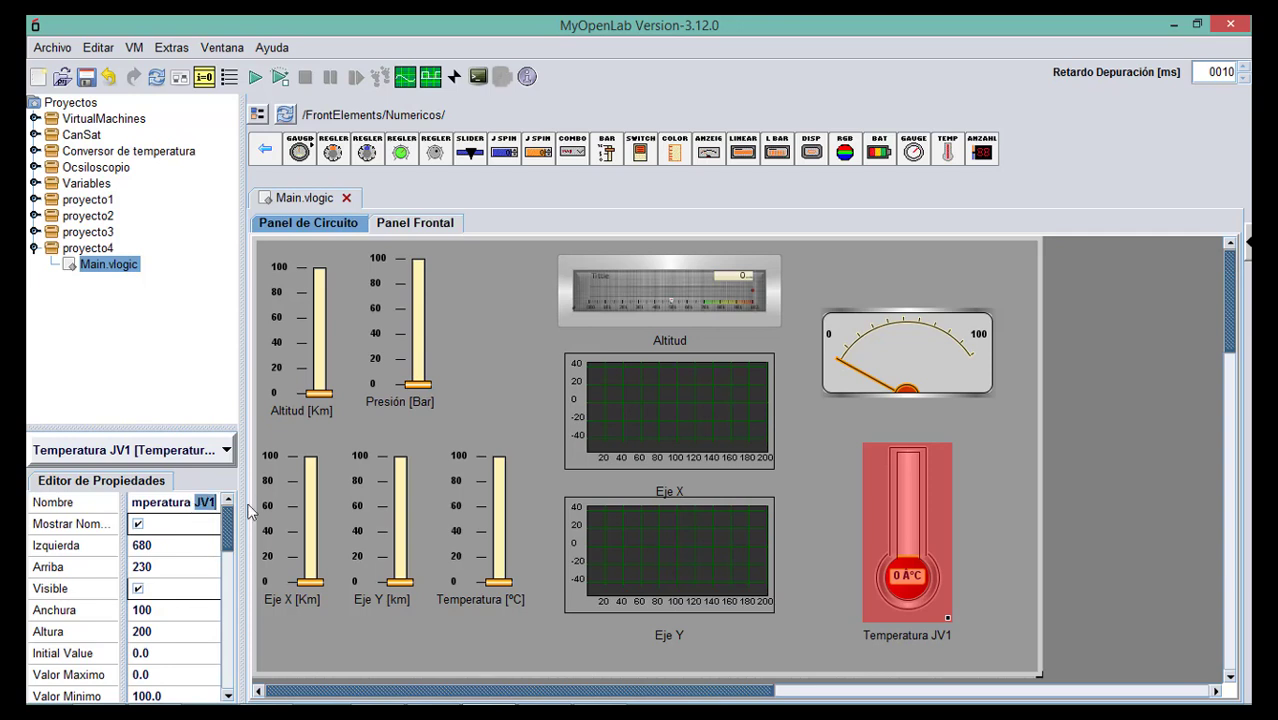
{"action": "key", "text": "Return"}
Show the analog display's name label and rename the display as Presión.
{"action": "left_click", "coordinate": [872, 378]}
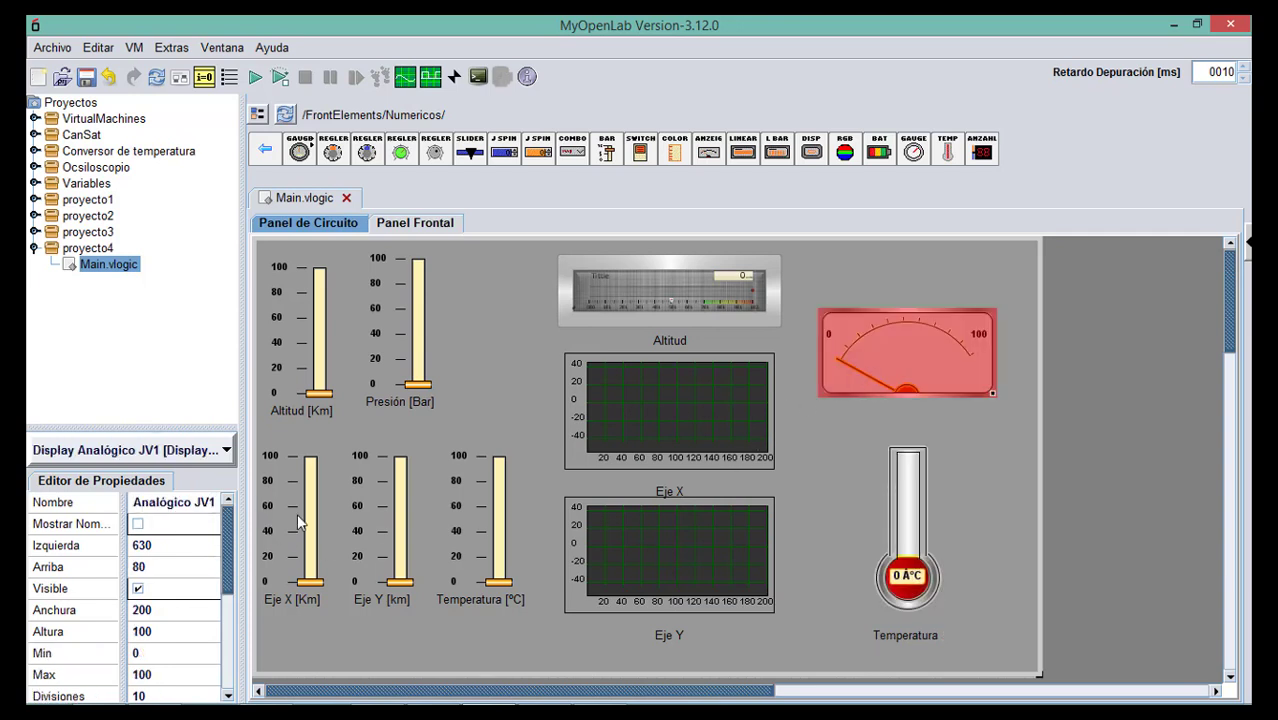
{"action": "left_click", "coordinate": [138, 524]}
{"action": "left_click", "coordinate": [175, 502]}
{"action": "key", "text": "BackSpace"}
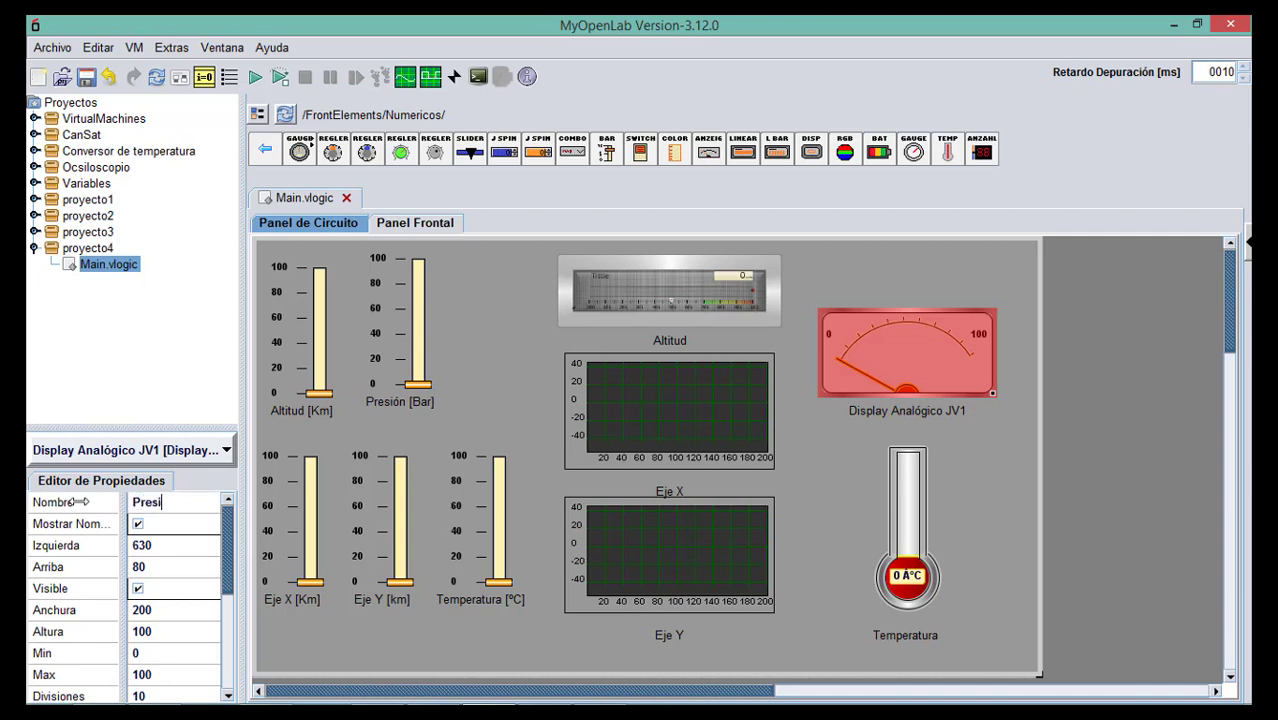
{"action": "key", "text": "Return"}
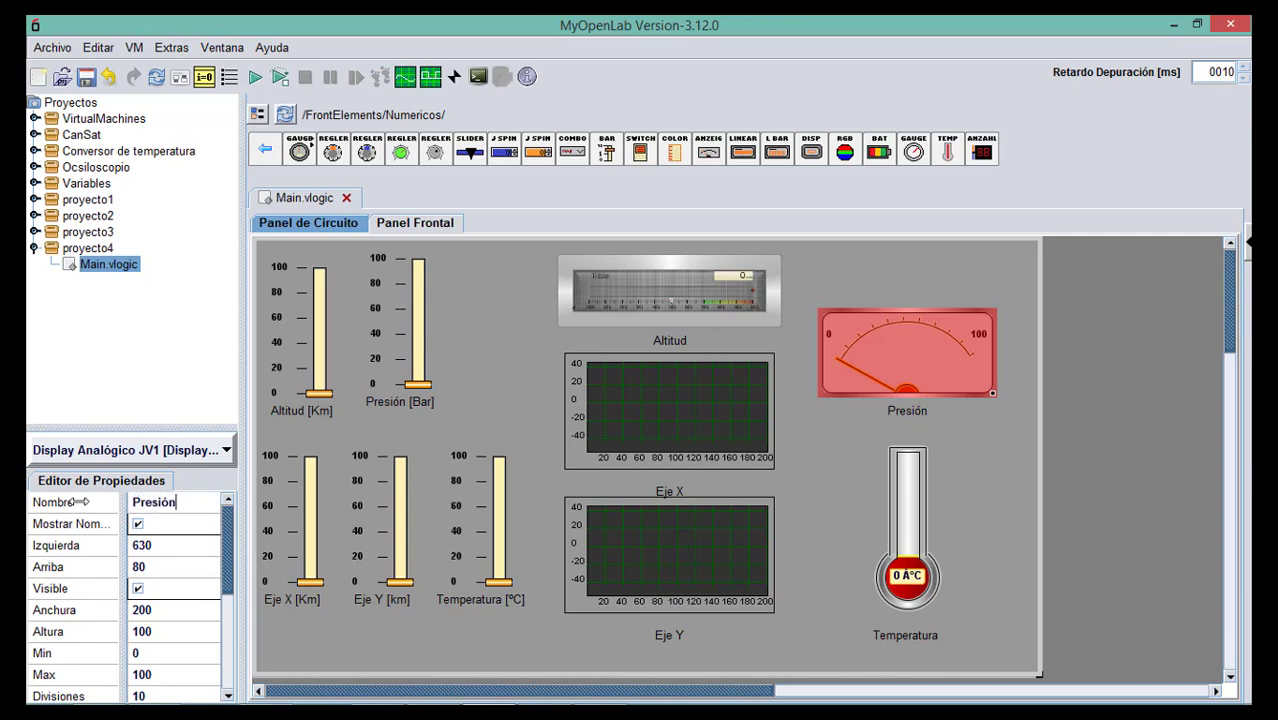
{"action": "left_click", "coordinate": [1003, 462]}
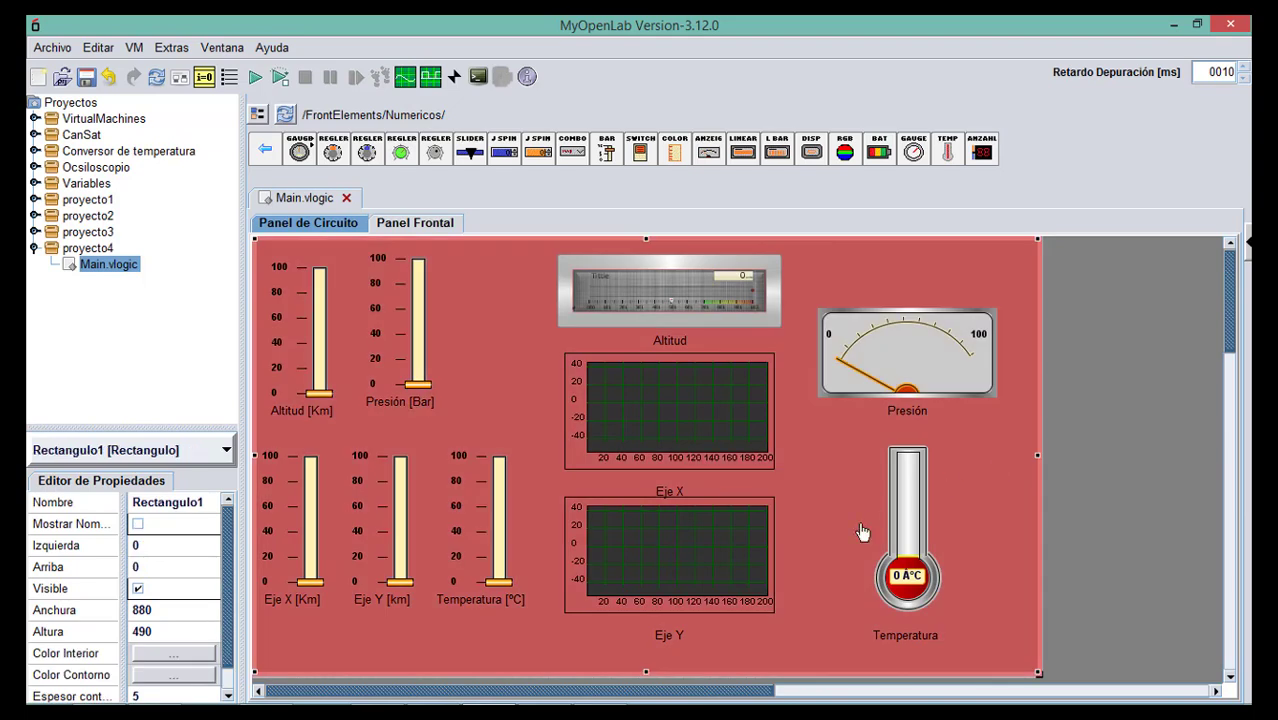
Shift both graphs slightly down and move the Presión display and the thermometer about 20 closer to the panel's outer edge.
{"action": "left_click", "coordinate": [706, 569]}
{"action": "left_click_drag", "start_coordinate": [713, 397], "coordinate": [713, 407]}
{"action": "left_click_drag", "start_coordinate": [880, 329], "coordinate": [894, 328]}
{"action": "left_click", "coordinate": [903, 468]}
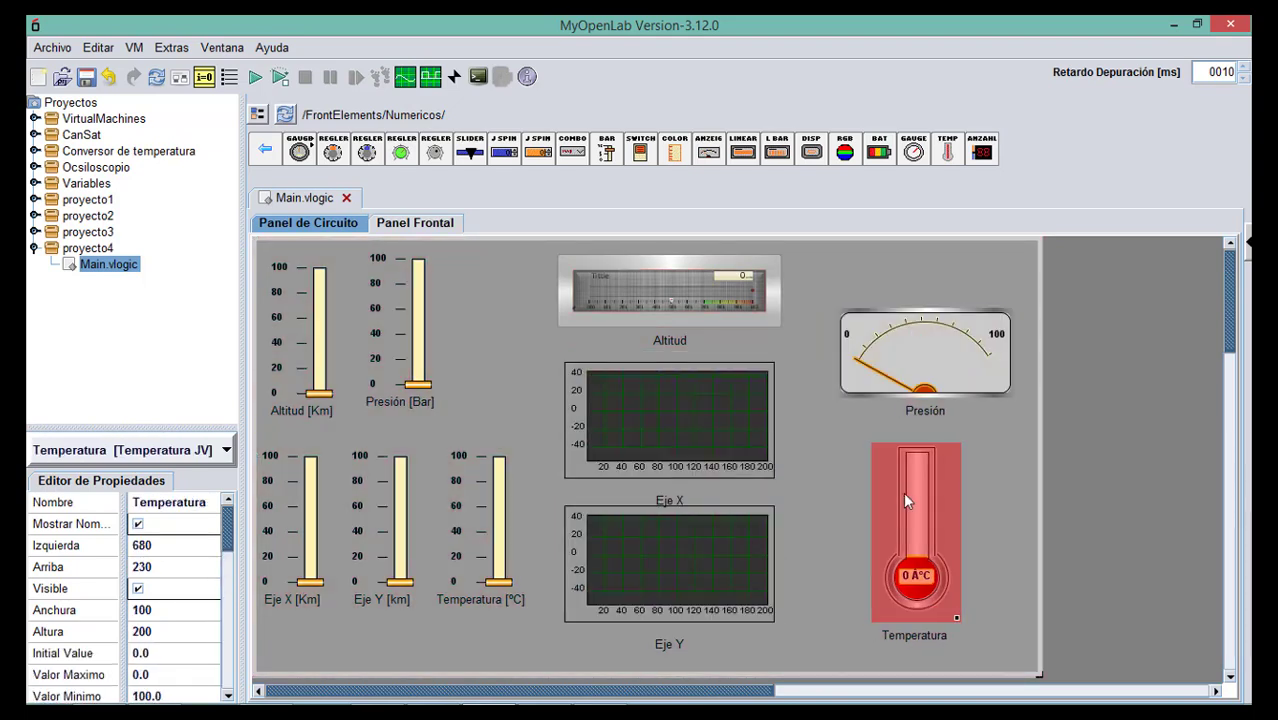
Add a Salida Numerica JV (INT-DBL) numeric display beside the linear gauge at left 610, top 20.
{"action": "left_click", "coordinate": [706, 150]}
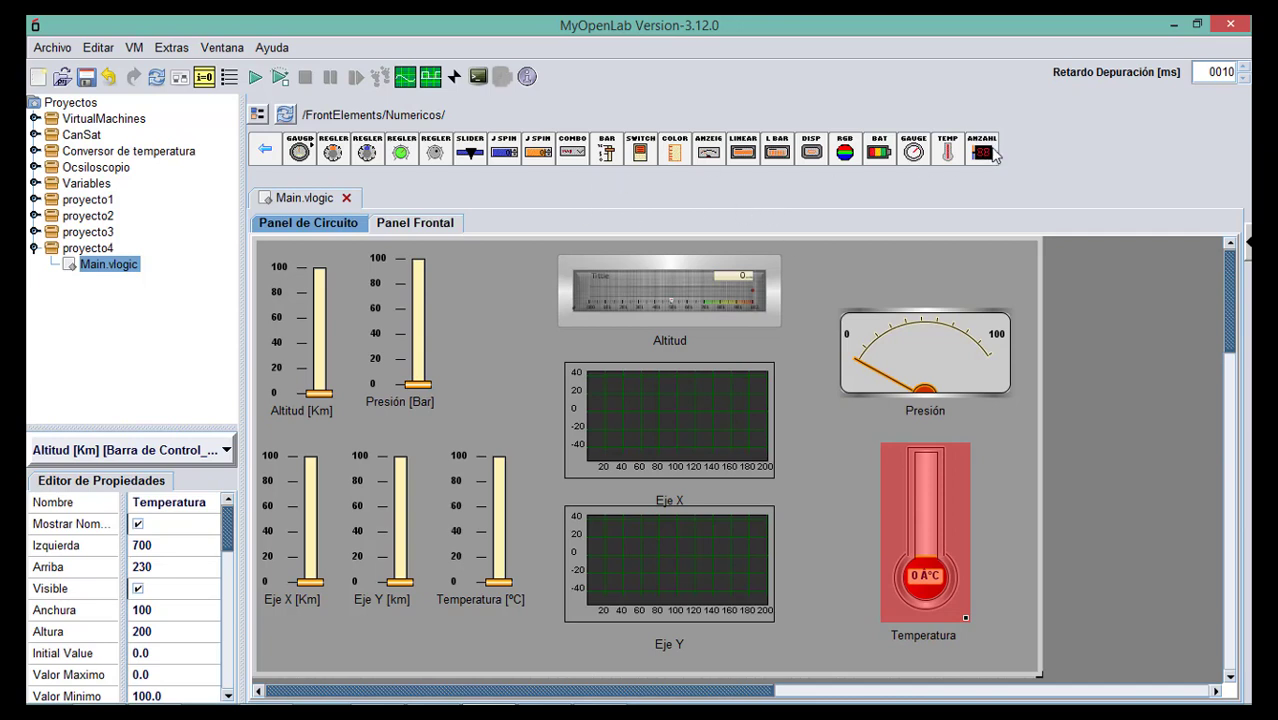
{"action": "left_click", "coordinate": [852, 272]}
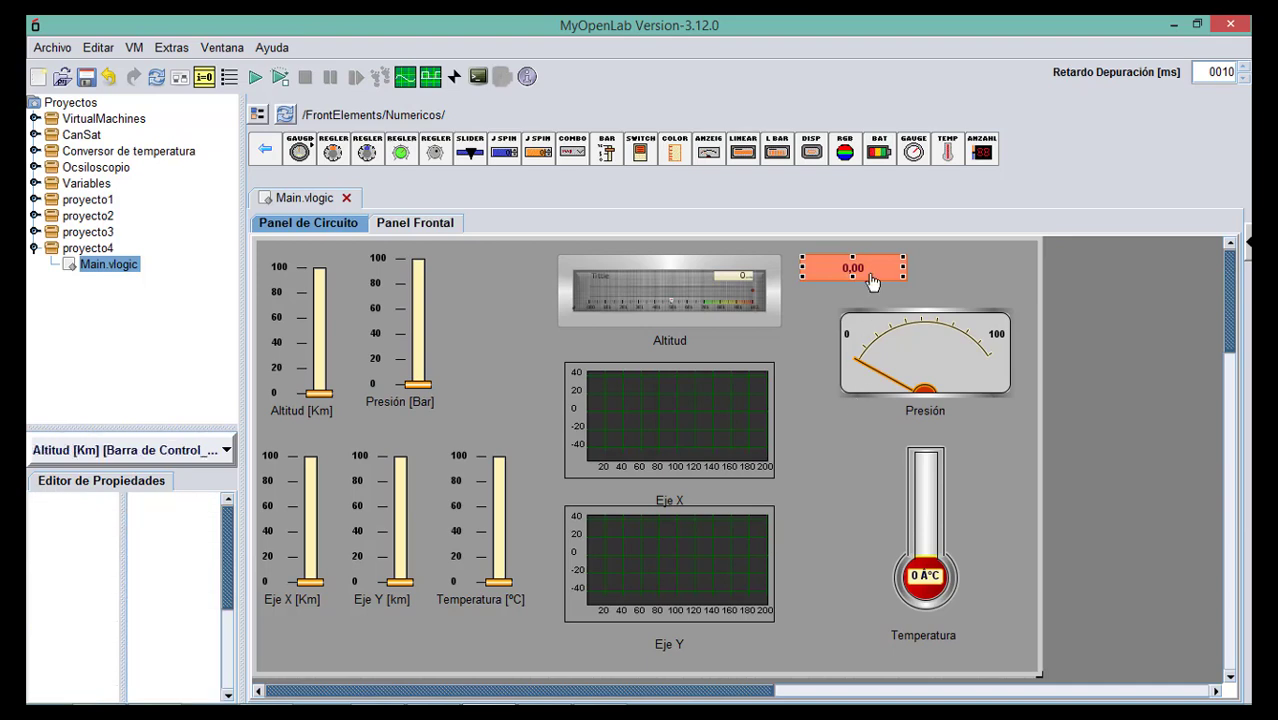
{"action": "left_click", "coordinate": [840, 418]}
{"action": "key", "text": "Delete"}
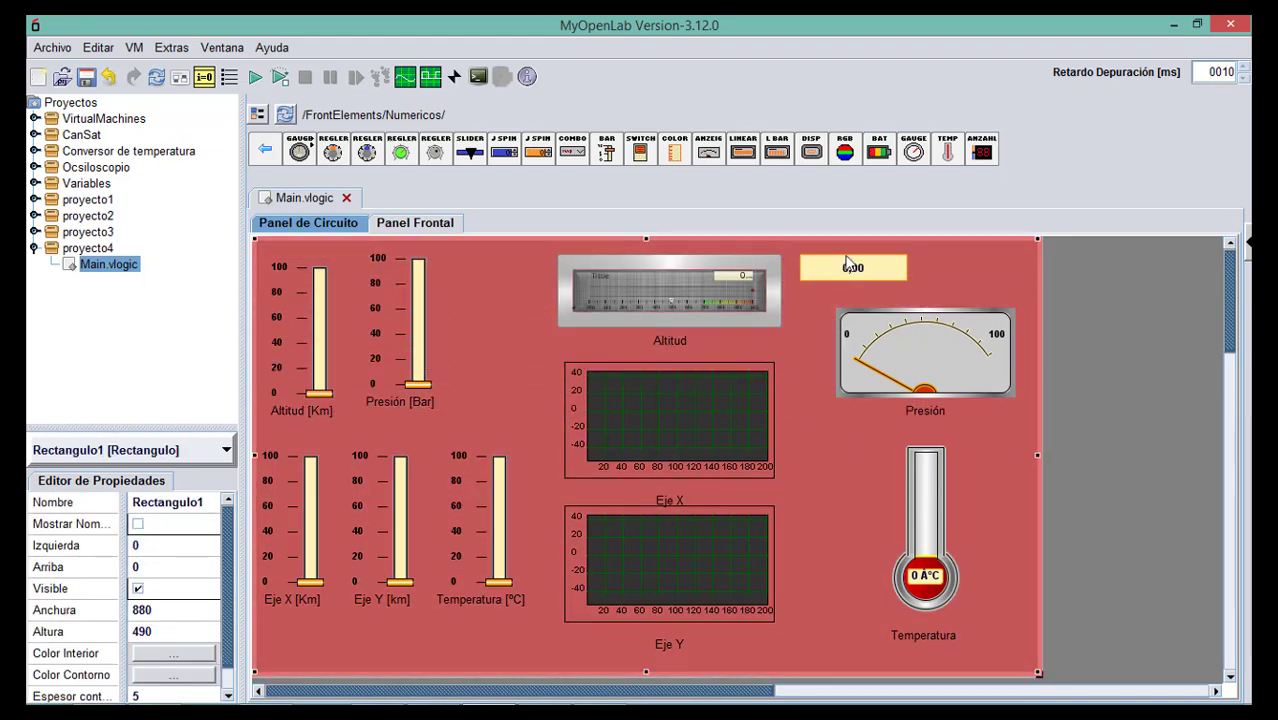
Duplicate the numeric display, placing copies near the Eje X graph, the Eje Y graph, the thermometer and the Presión display.
{"action": "left_click", "coordinate": [848, 270]}
{"action": "left_click_drag", "start_coordinate": [848, 270], "coordinate": [832, 443]}
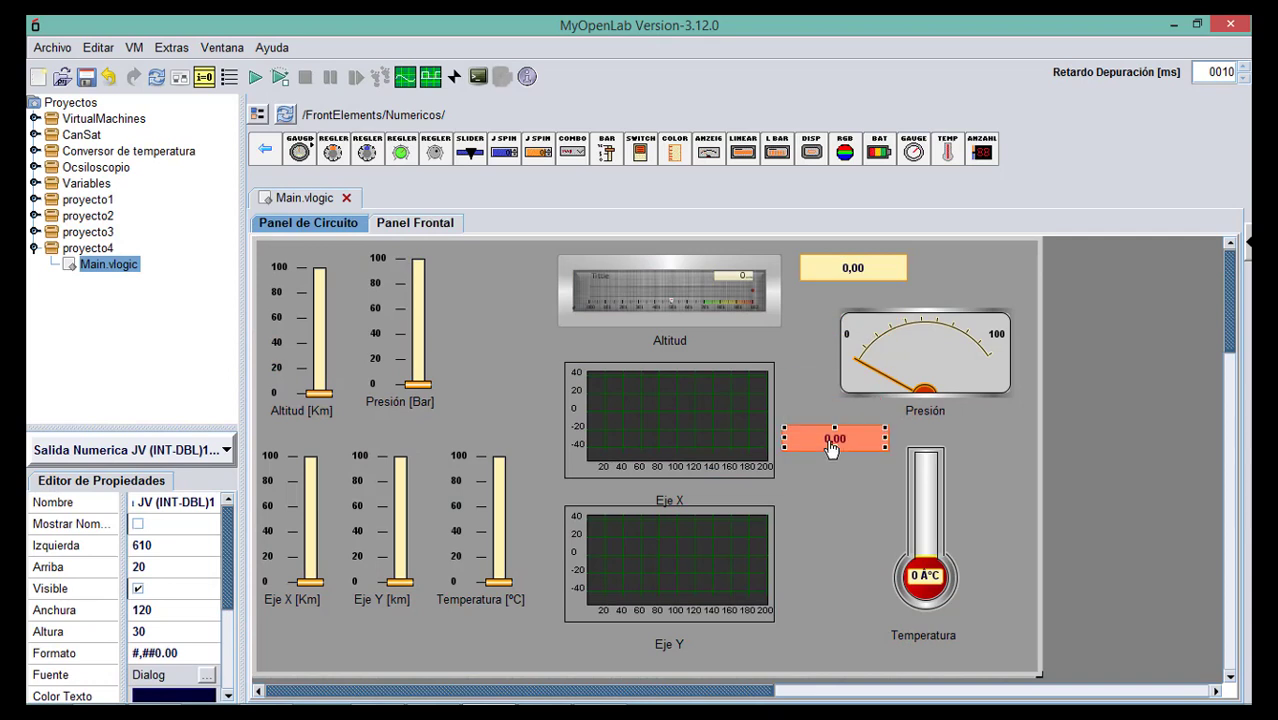
{"action": "left_click_drag", "start_coordinate": [836, 272], "coordinate": [818, 615]}
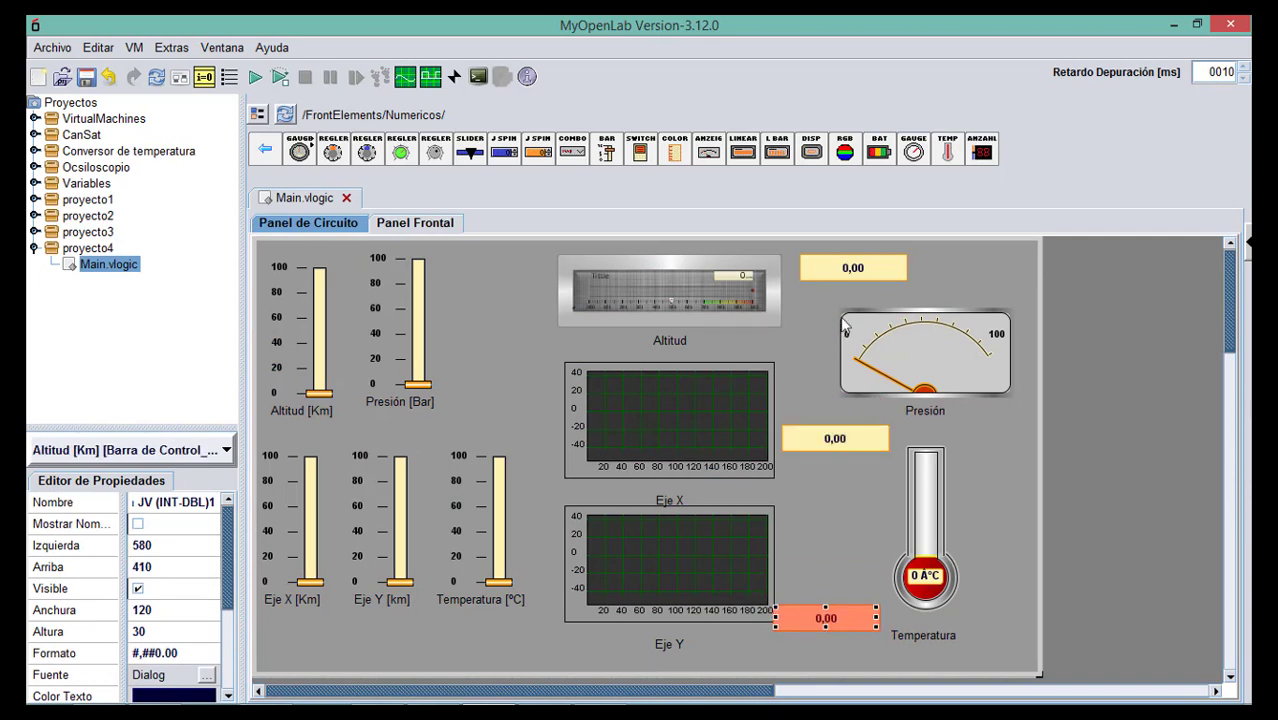
{"action": "left_click", "coordinate": [862, 273]}
{"action": "left_click_drag", "start_coordinate": [862, 273], "coordinate": [975, 518]}
Fit narrowed numeric displays beside the Altitud, Eje X and Eje Y labels, 70, 60 and 60 wide, lowering the Eje Y graph slightly for room.
{"action": "left_click_drag", "start_coordinate": [887, 268], "coordinate": [780, 341]}
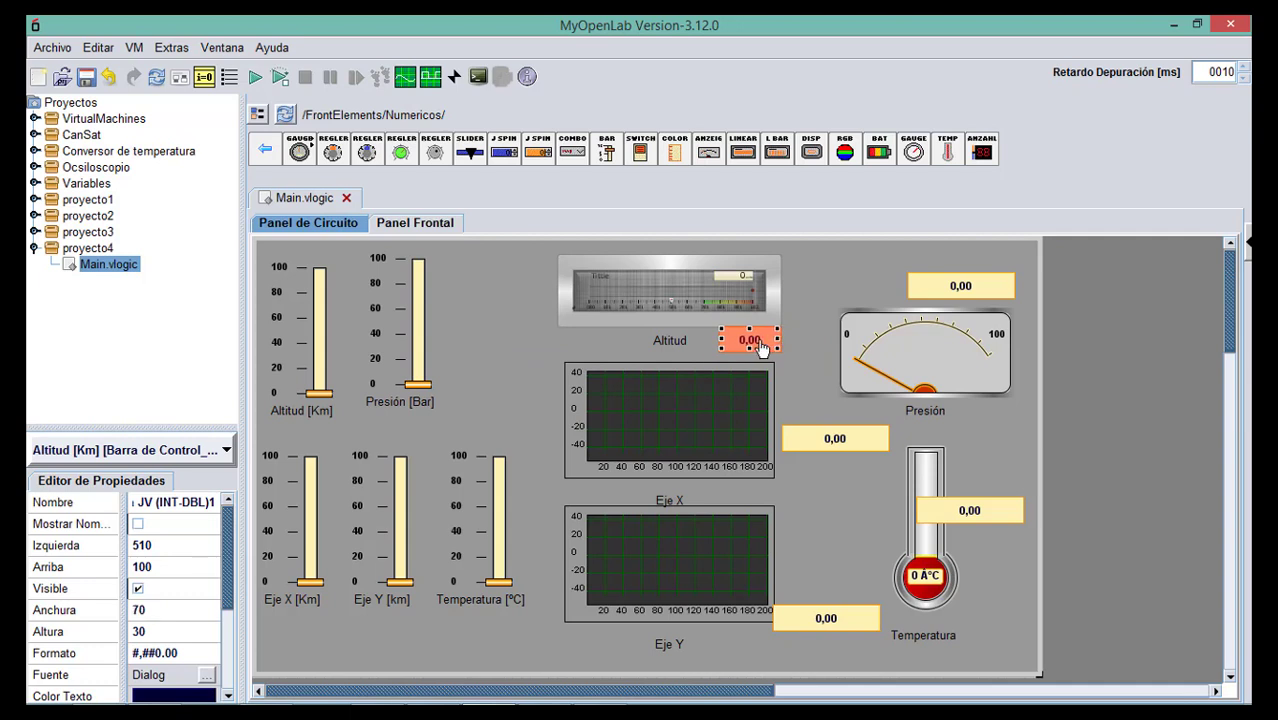
{"action": "left_click", "coordinate": [730, 432]}
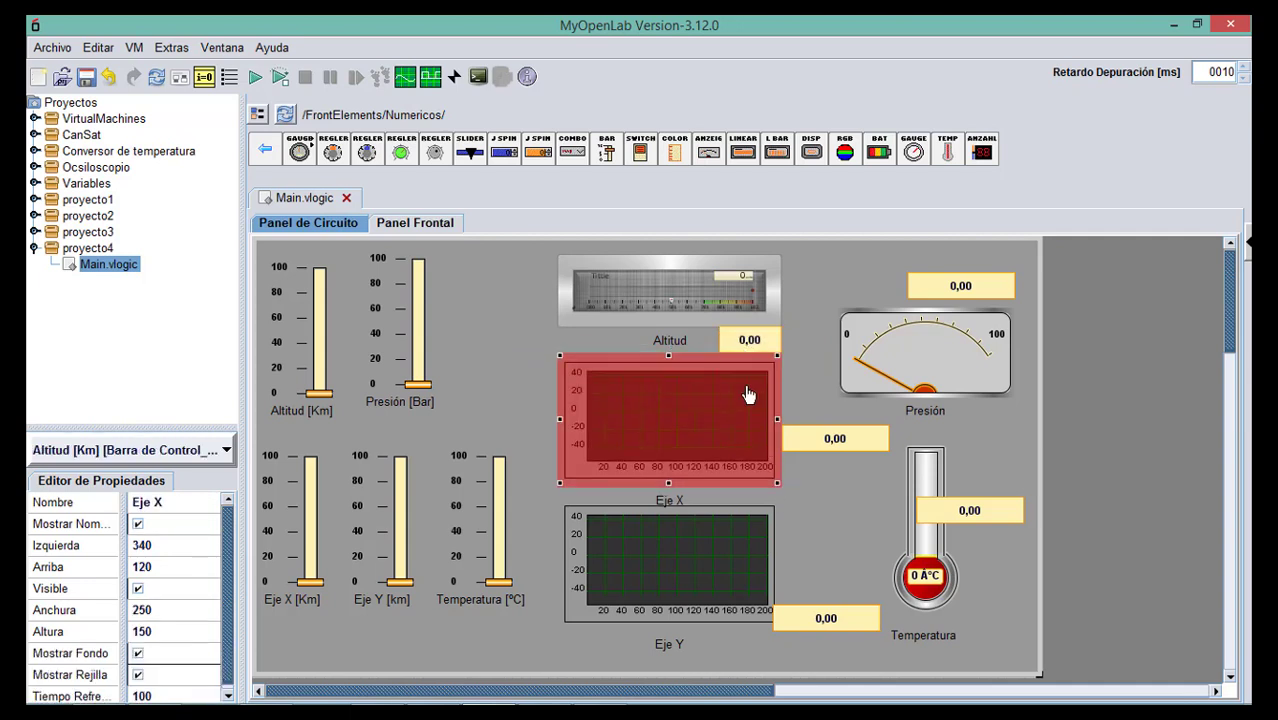
{"action": "left_click_drag", "start_coordinate": [745, 549], "coordinate": [745, 557]}
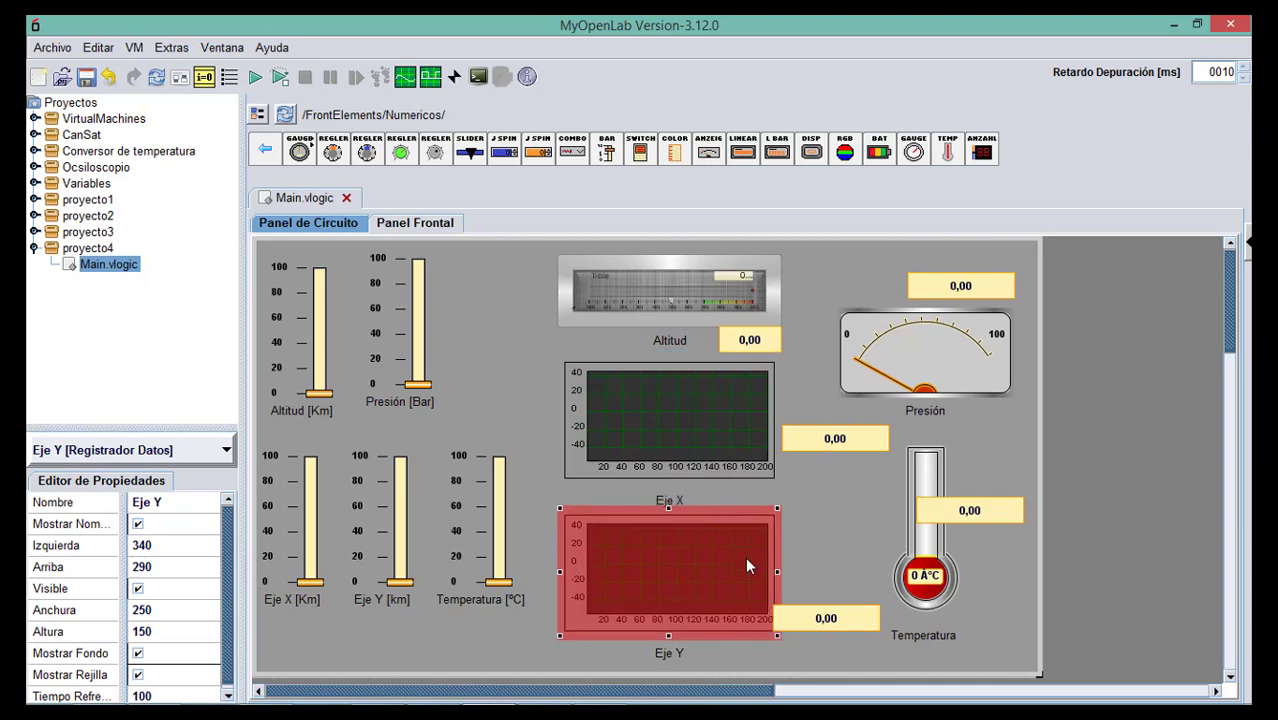
{"action": "left_click_drag", "start_coordinate": [823, 446], "coordinate": [725, 491]}
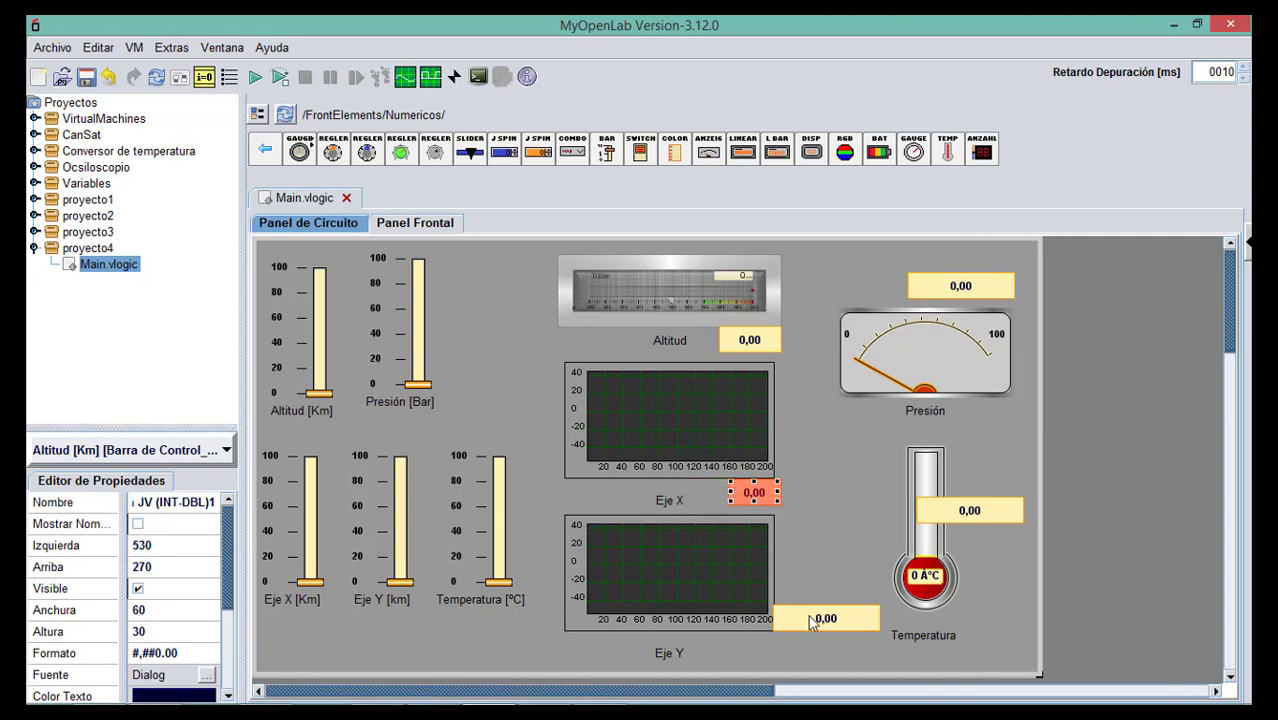
{"action": "left_click_drag", "start_coordinate": [815, 617], "coordinate": [770, 652]}
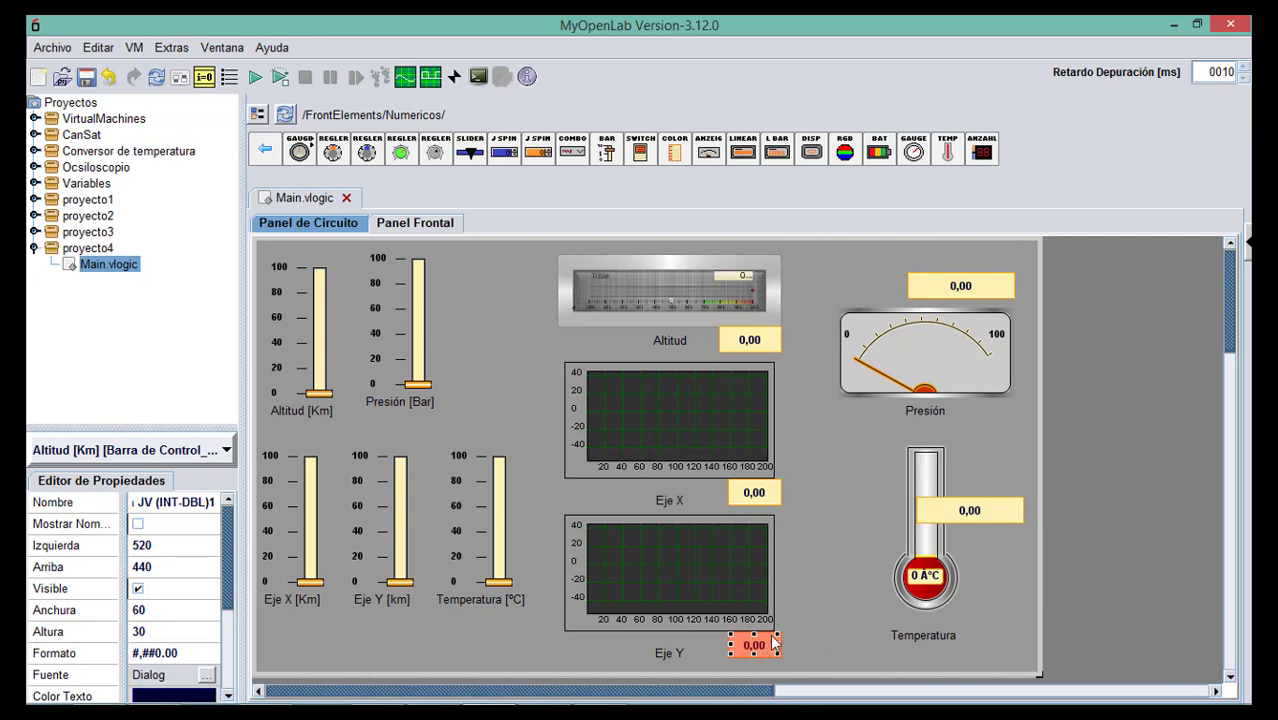
Fit a numeric display 70 wide beside the thermometer, and centre the Presión display above its gauge at left 690, top 40.
{"action": "left_click", "coordinate": [960, 511]}
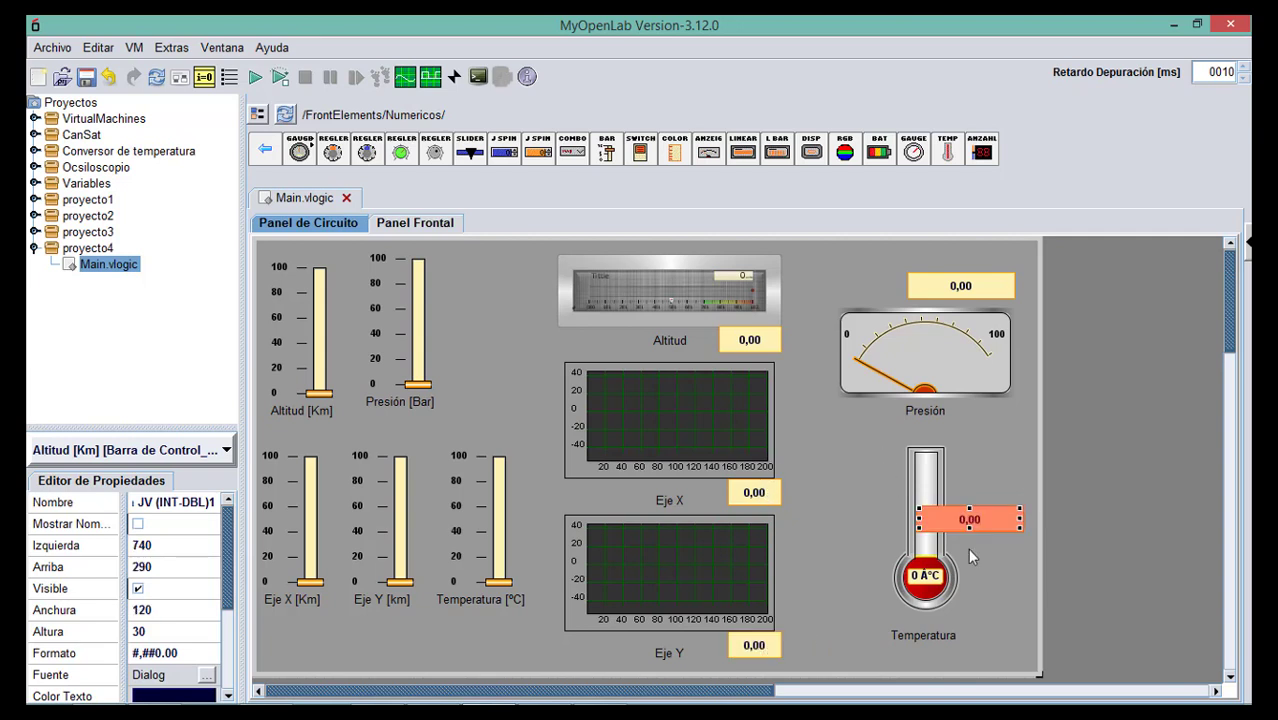
{"action": "mouse_move", "coordinate": [965, 506]}
{"action": "left_mouse_down"}
{"action": "mouse_move", "coordinate": [975, 496]}
{"action": "mouse_move", "coordinate": [976, 512]}
{"action": "left_mouse_up"}
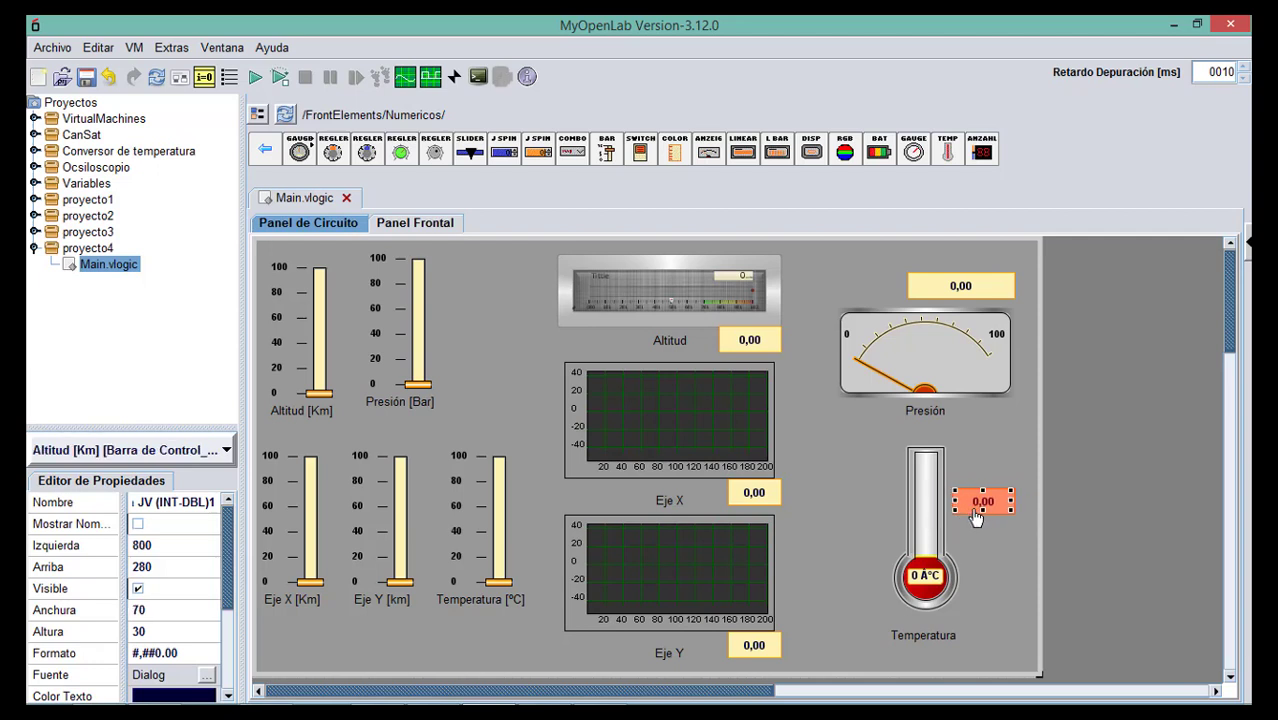
{"action": "left_click", "coordinate": [969, 282]}
{"action": "left_click_drag", "start_coordinate": [969, 282], "coordinate": [936, 289]}
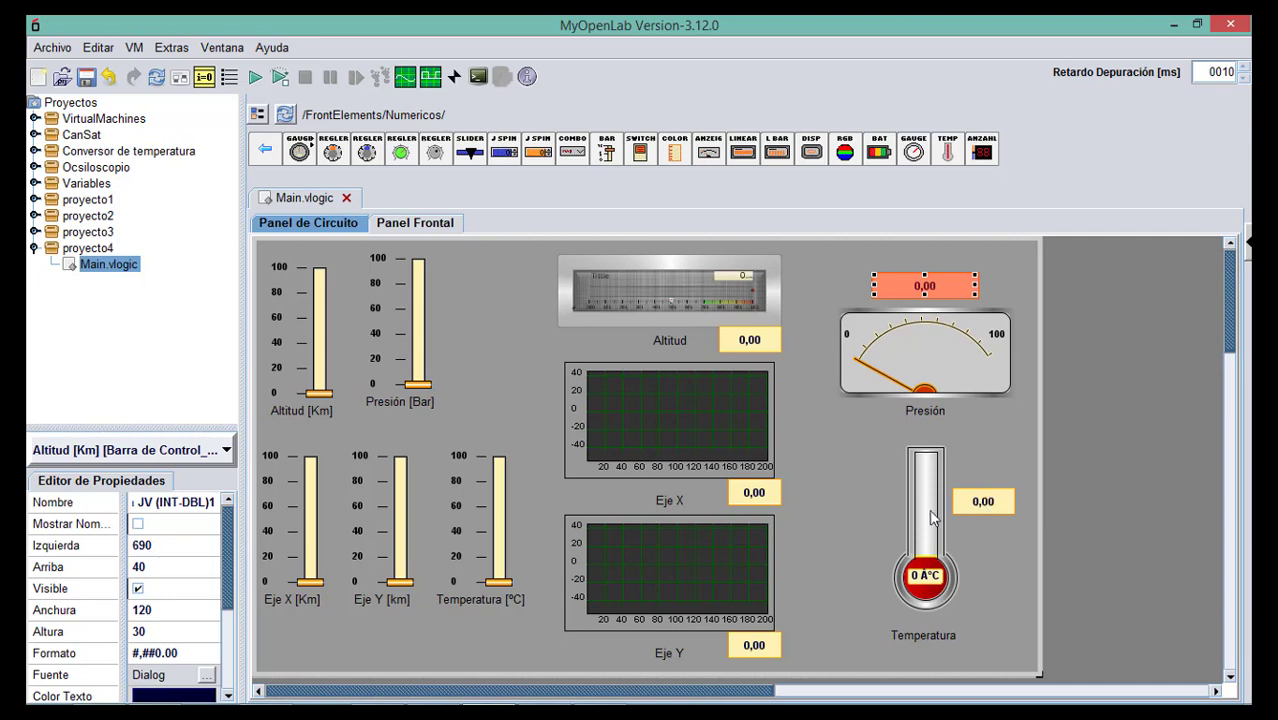
Raise the thermometer slightly, and align the Presión slider with the Altitud slider at left 120, top 30.
{"action": "left_click_drag", "start_coordinate": [929, 508], "coordinate": [929, 656]}
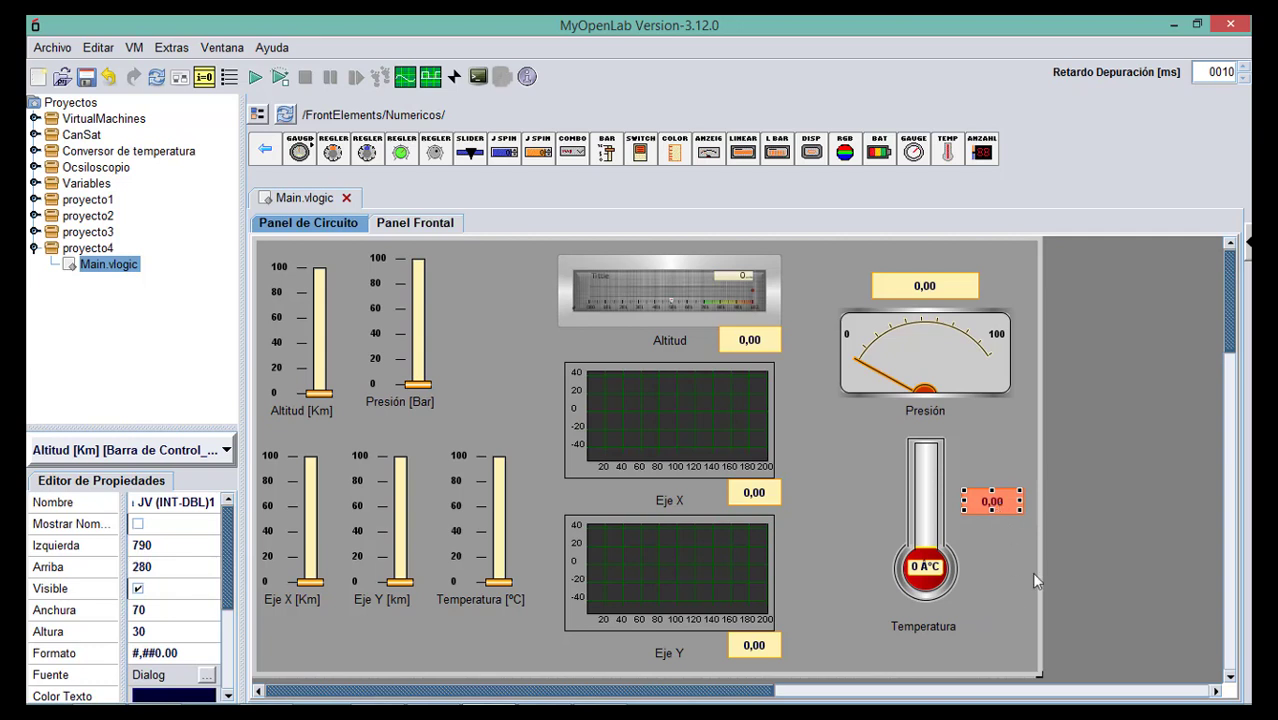
{"action": "left_click", "coordinate": [1080, 535]}
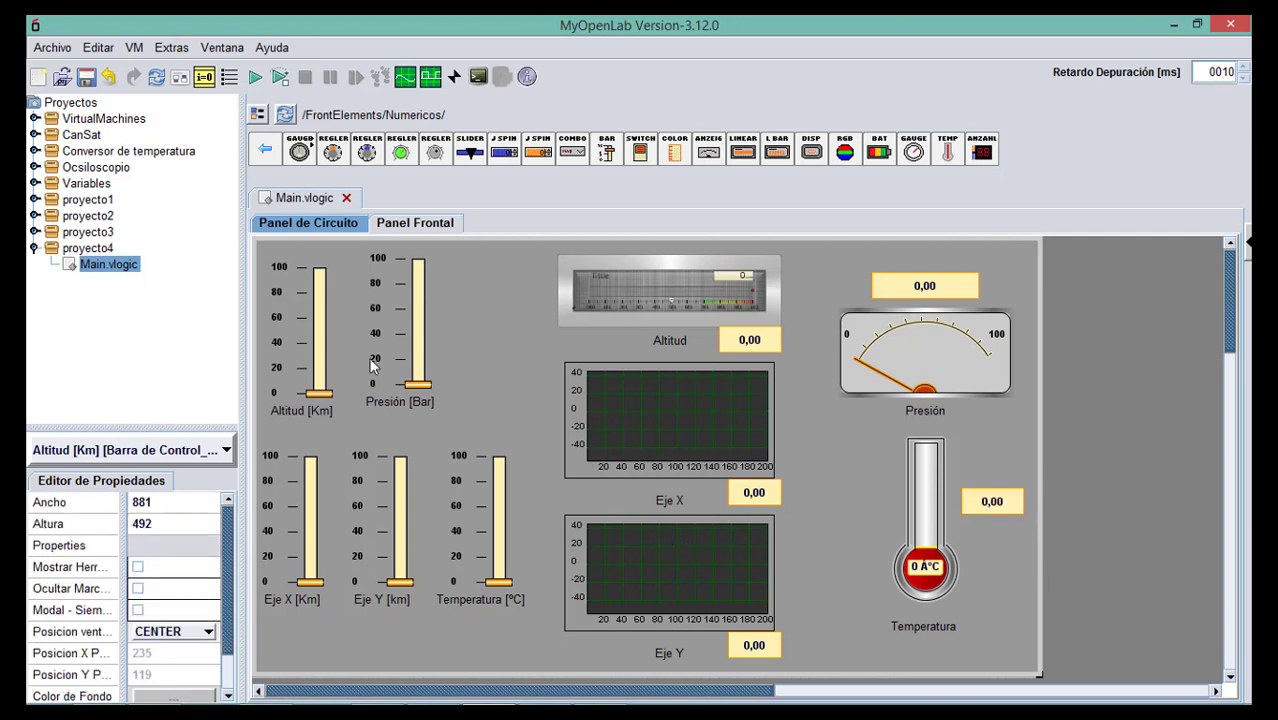
{"action": "left_click_drag", "start_coordinate": [423, 350], "coordinate": [414, 356]}
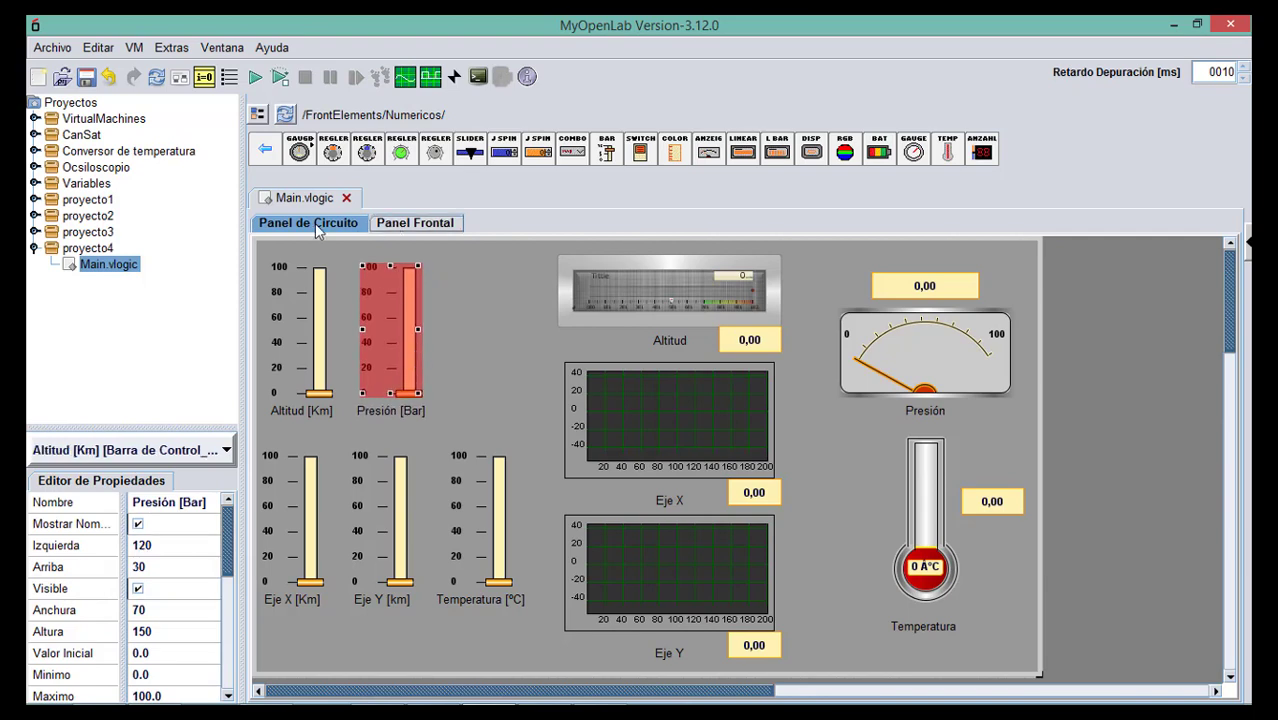
In the circuit diagram, line up the five Barra de Control_JV1 blocks in one column at left 40, moving the Lineal_JV1 block aside.
{"action": "left_click", "coordinate": [315, 223]}
{"action": "left_click_drag", "start_coordinate": [290, 270], "coordinate": [400, 467]}
{"action": "left_click", "coordinate": [294, 336]}
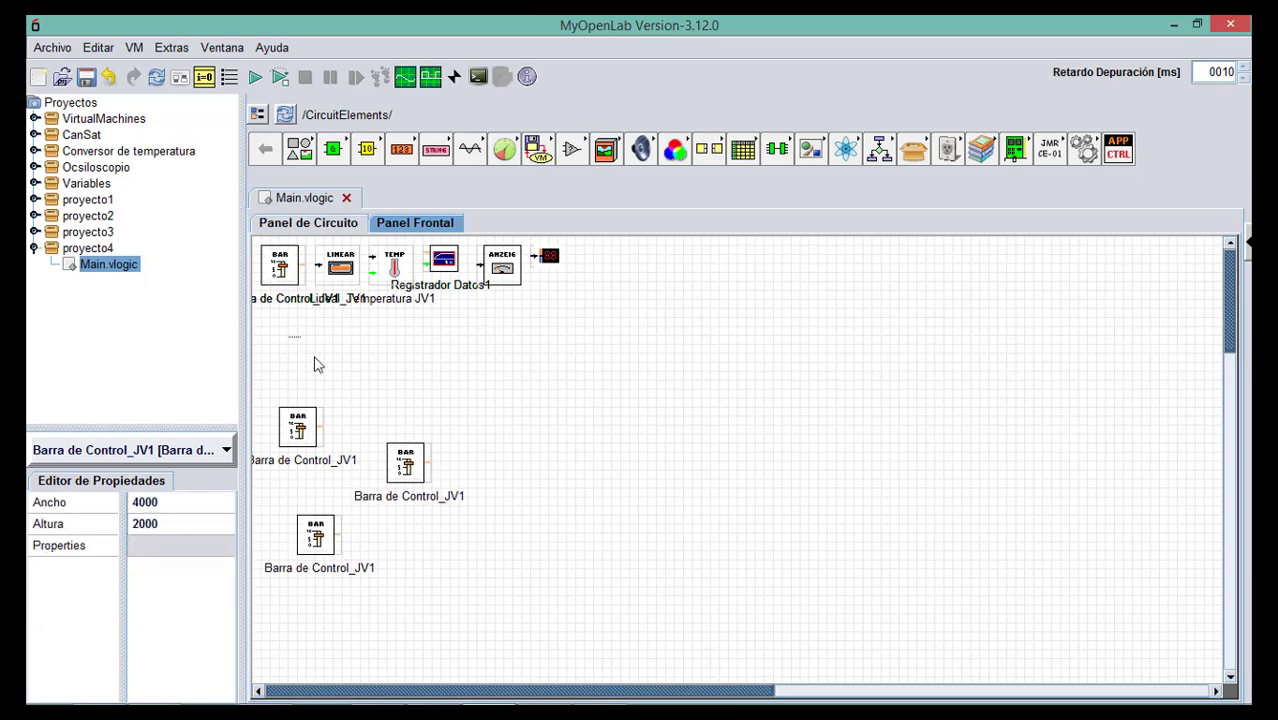
{"action": "left_click_drag", "start_coordinate": [280, 265], "coordinate": [434, 392]}
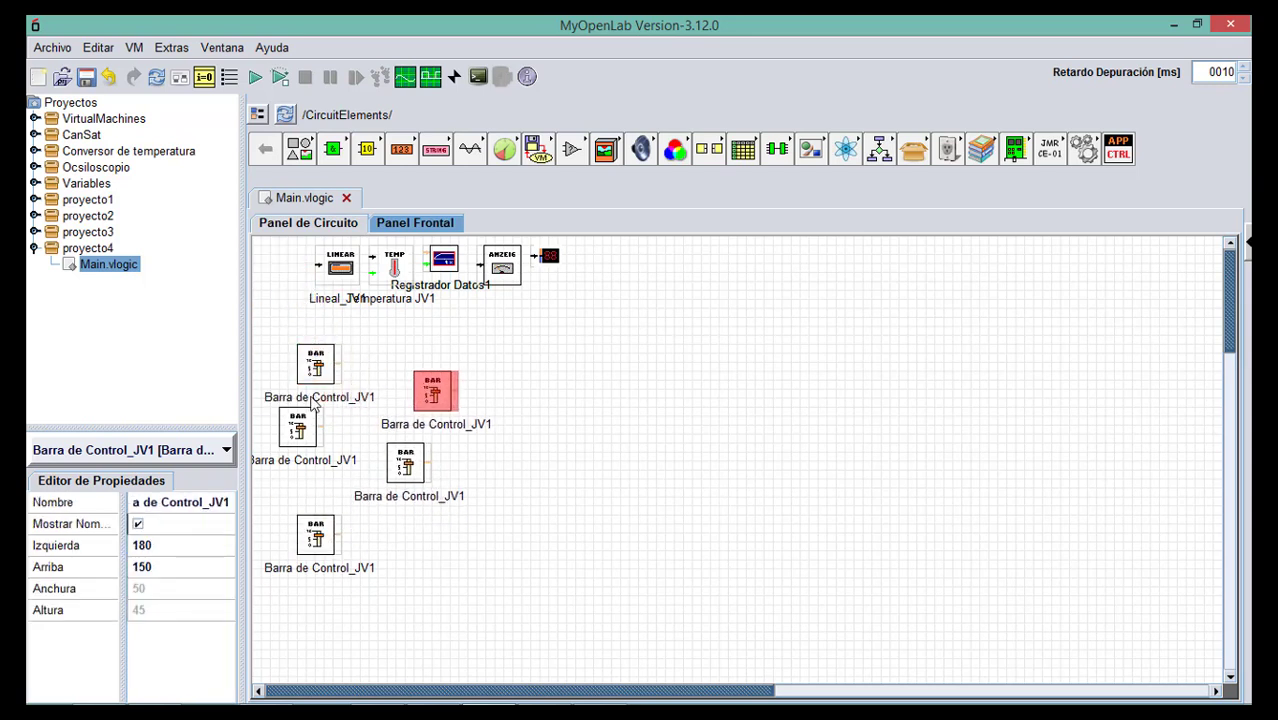
{"action": "left_click_drag", "start_coordinate": [301, 425], "coordinate": [310, 450]}
{"action": "left_click_drag", "start_coordinate": [308, 535], "coordinate": [310, 608]}
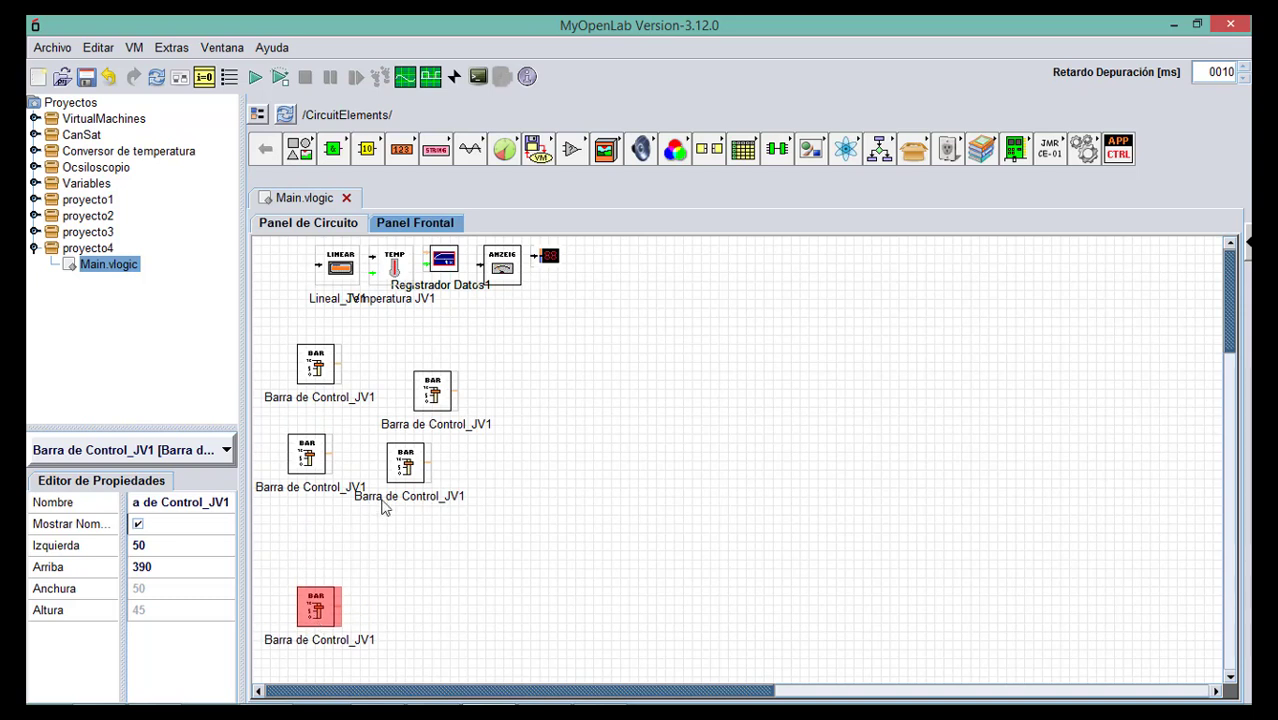
{"action": "left_click_drag", "start_coordinate": [403, 478], "coordinate": [302, 556]}
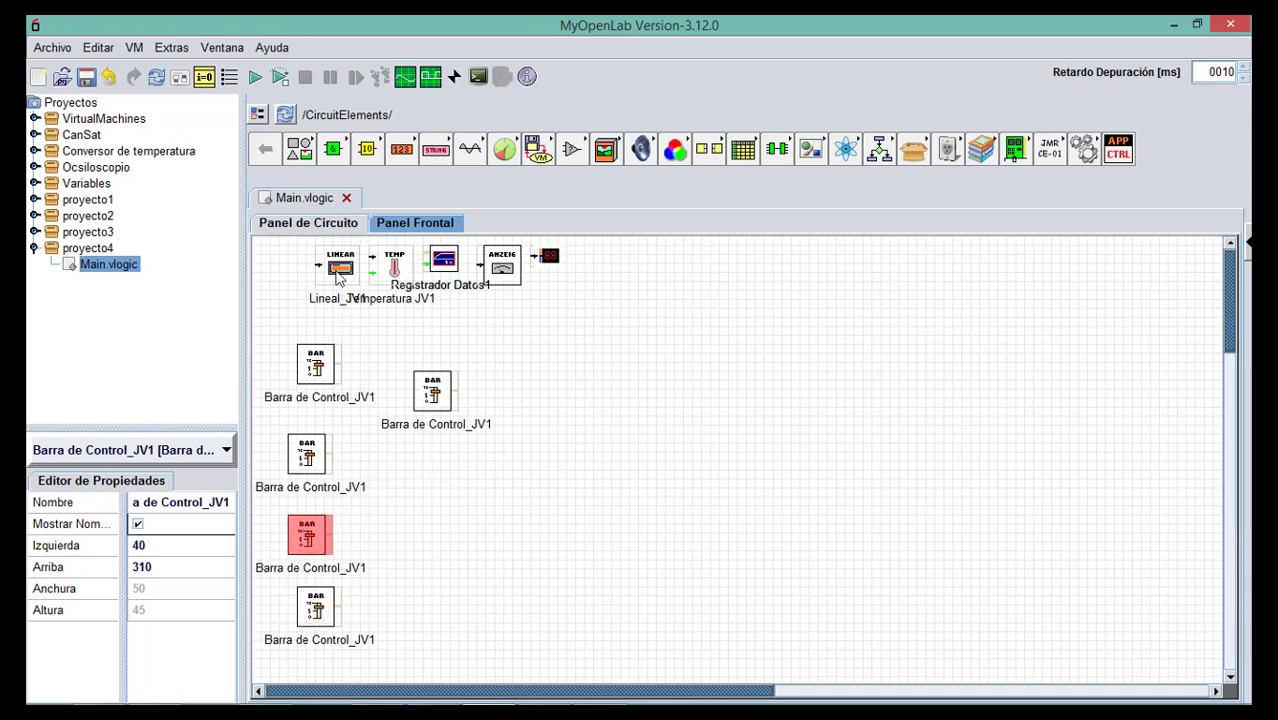
{"action": "left_click_drag", "start_coordinate": [338, 280], "coordinate": [535, 405]}
{"action": "left_click_drag", "start_coordinate": [432, 392], "coordinate": [308, 281]}
{"action": "left_click_drag", "start_coordinate": [318, 366], "coordinate": [310, 366]}
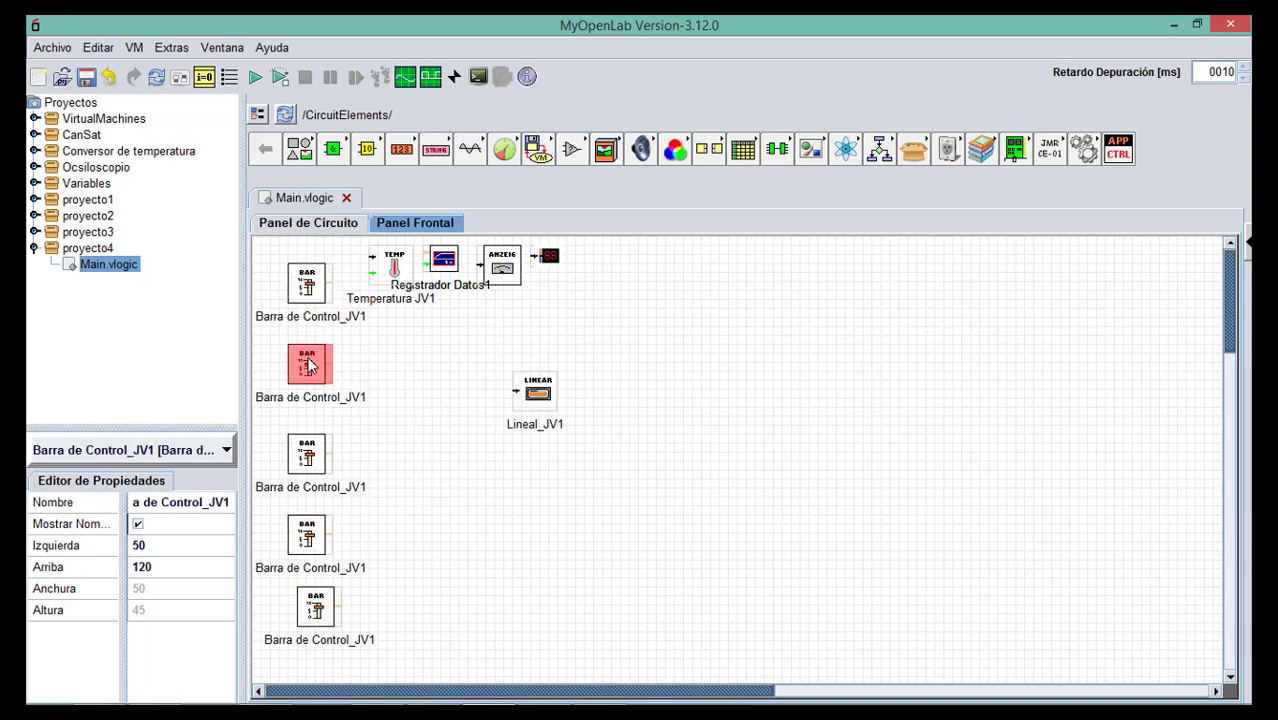
{"action": "left_click_drag", "start_coordinate": [322, 605], "coordinate": [312, 610]}
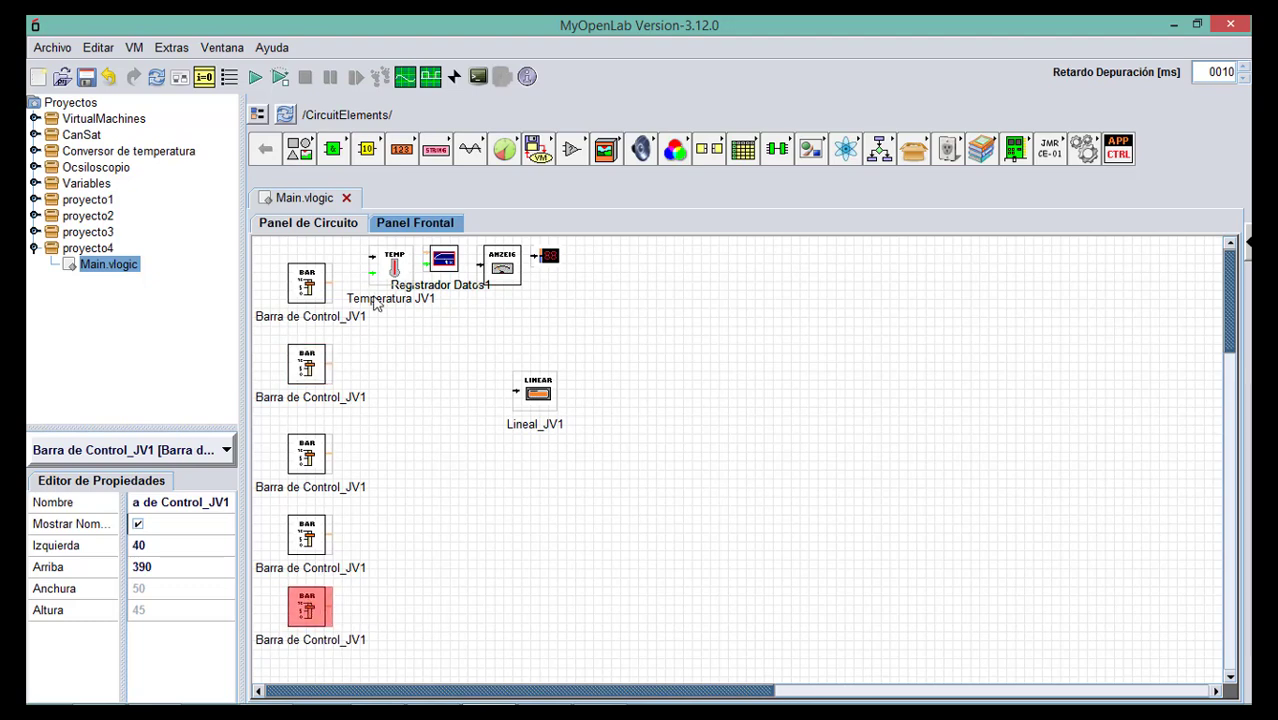
Spread out the Temperatura, Registrador Datos, analog display and Lineal blocks beside the slider column, checking which slider the topmost block represents.
{"action": "left_click_drag", "start_coordinate": [385, 264], "coordinate": [464, 529]}
{"action": "left_click_drag", "start_coordinate": [445, 271], "coordinate": [452, 358]}
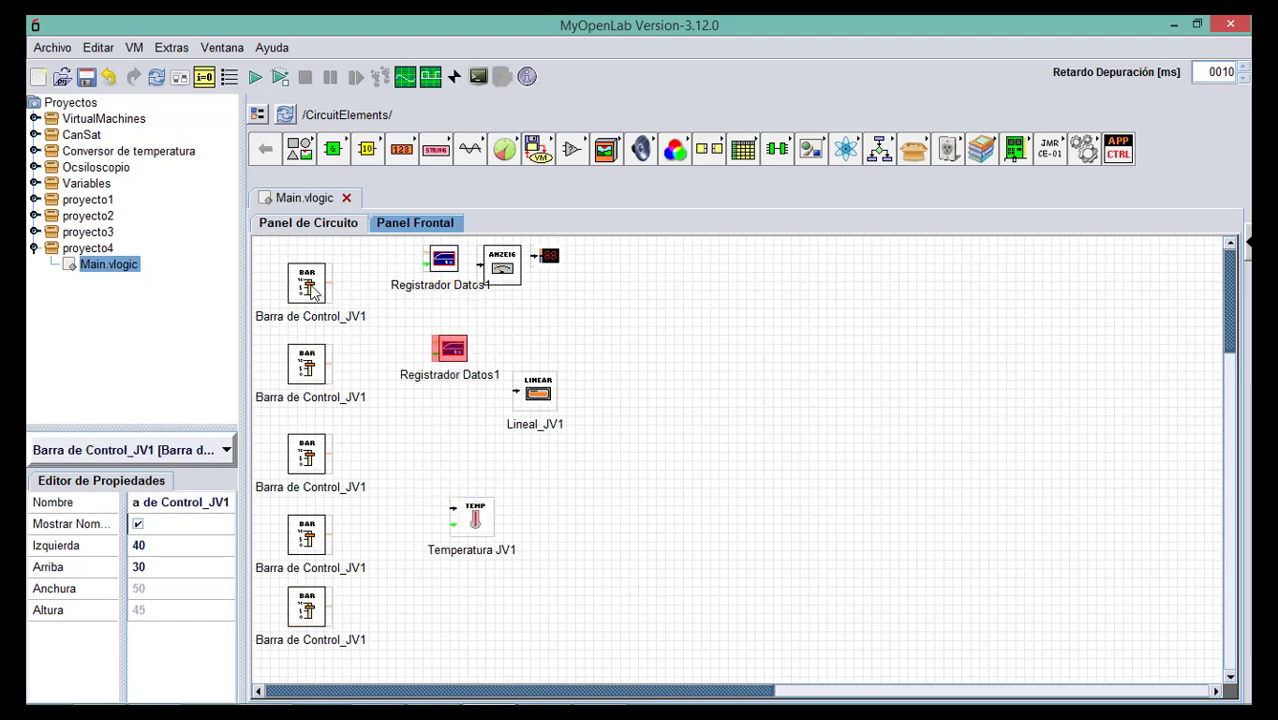
{"action": "double_click", "coordinate": [310, 288]}
{"action": "left_click", "coordinate": [453, 360]}
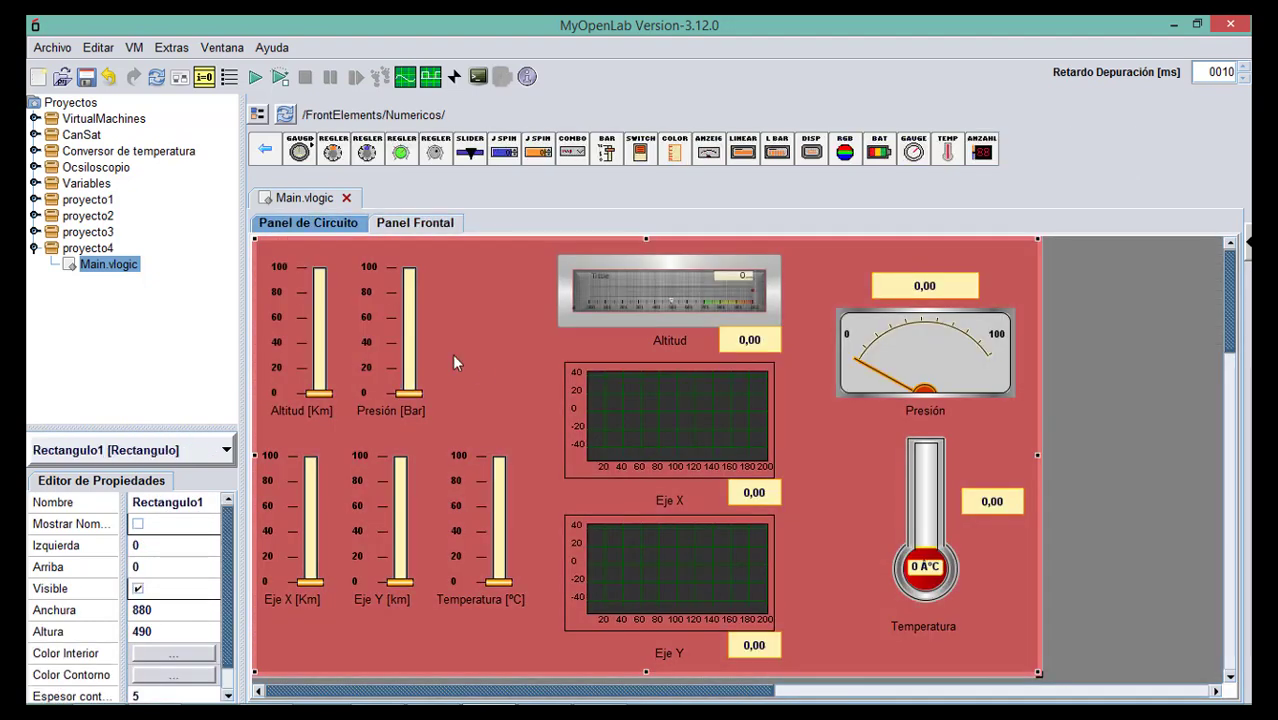
{"action": "double_click", "coordinate": [308, 350]}
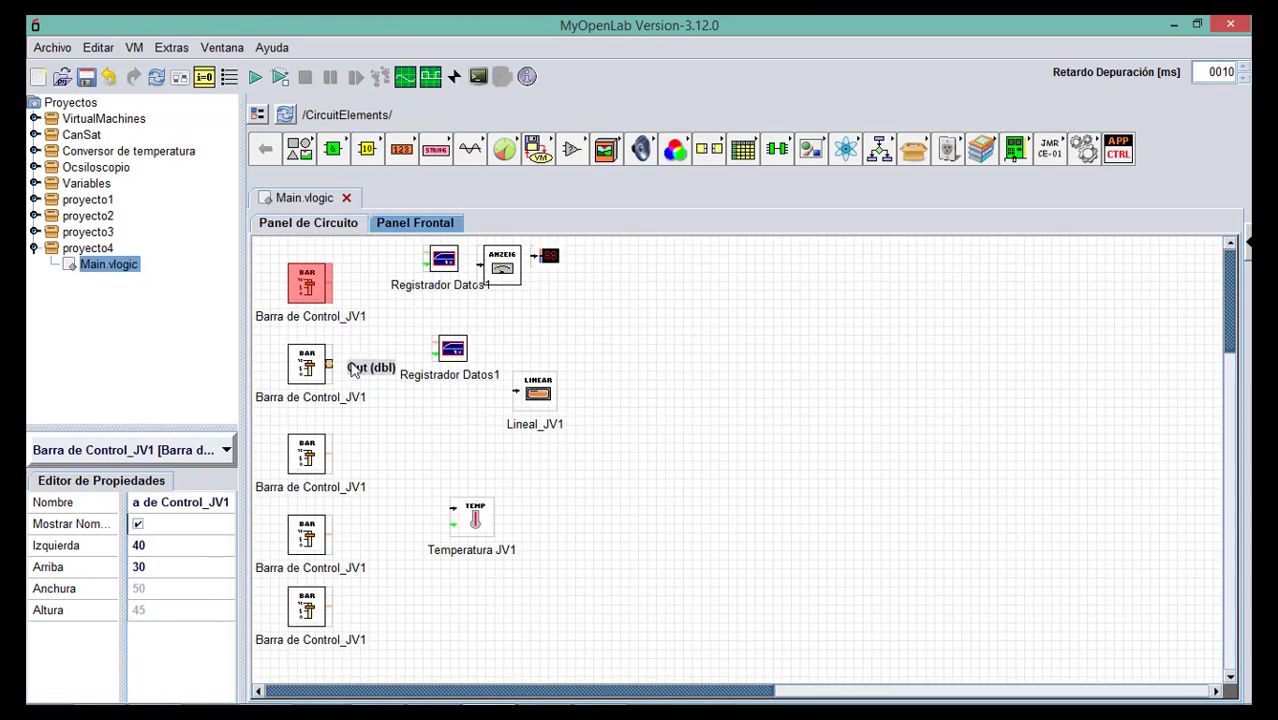
{"action": "left_click_drag", "start_coordinate": [510, 283], "coordinate": [720, 402]}
{"action": "left_click_drag", "start_coordinate": [540, 392], "coordinate": [421, 328]}
{"action": "left_click_drag", "start_coordinate": [453, 268], "coordinate": [597, 537]}
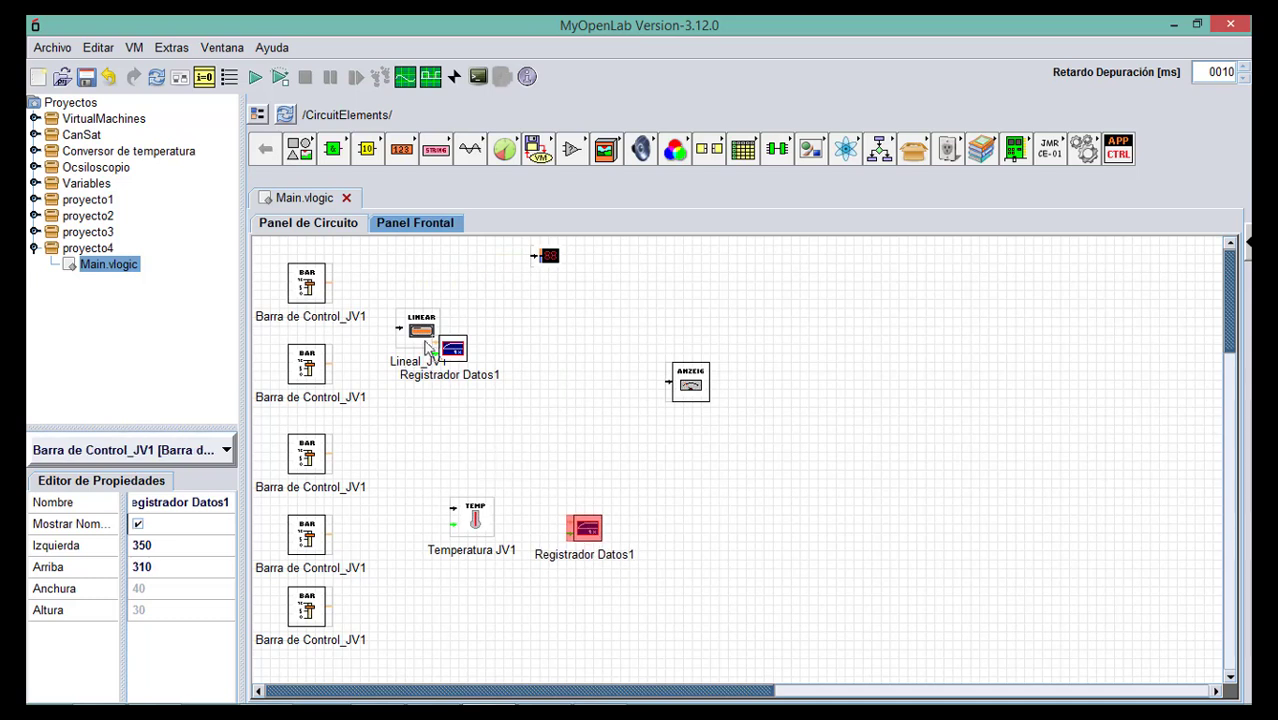
Align the Lineal_JV1 block with the Altitud slider block and wire the slider's output to its input.
{"action": "left_click_drag", "start_coordinate": [422, 340], "coordinate": [428, 294]}
{"action": "left_click", "coordinate": [385, 291]}
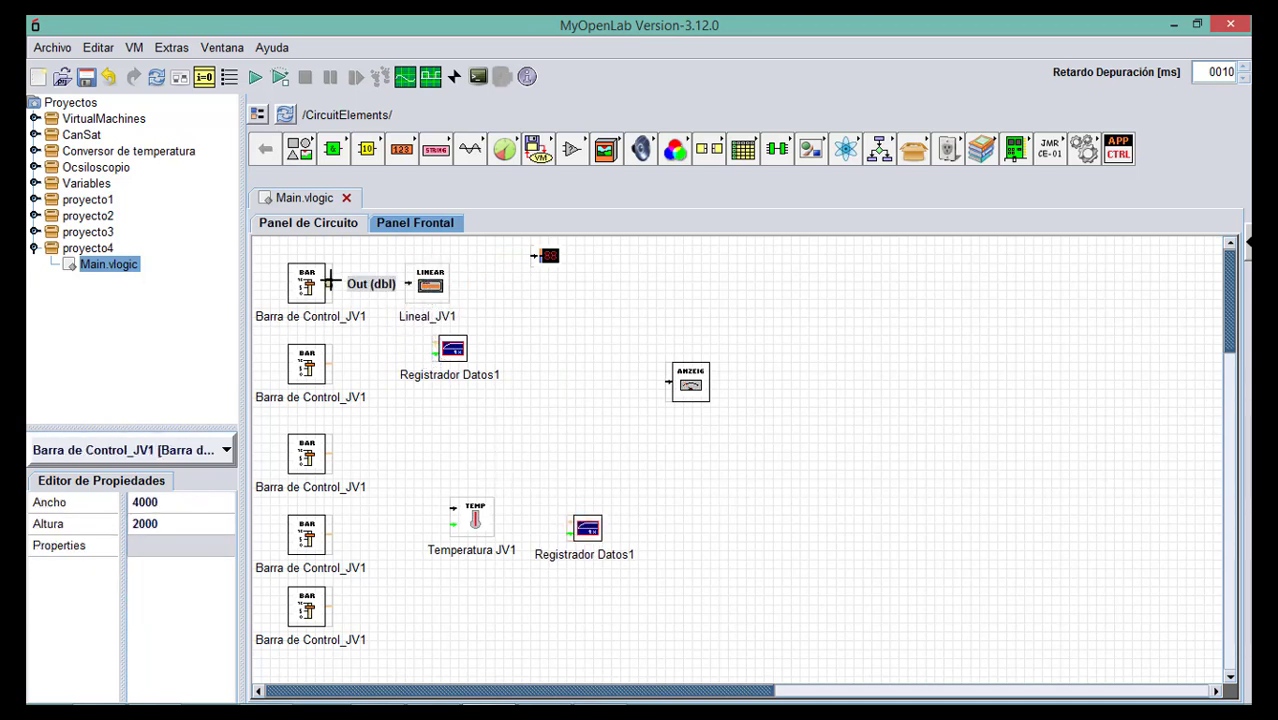
{"action": "left_click_drag", "start_coordinate": [330, 283], "coordinate": [408, 284]}
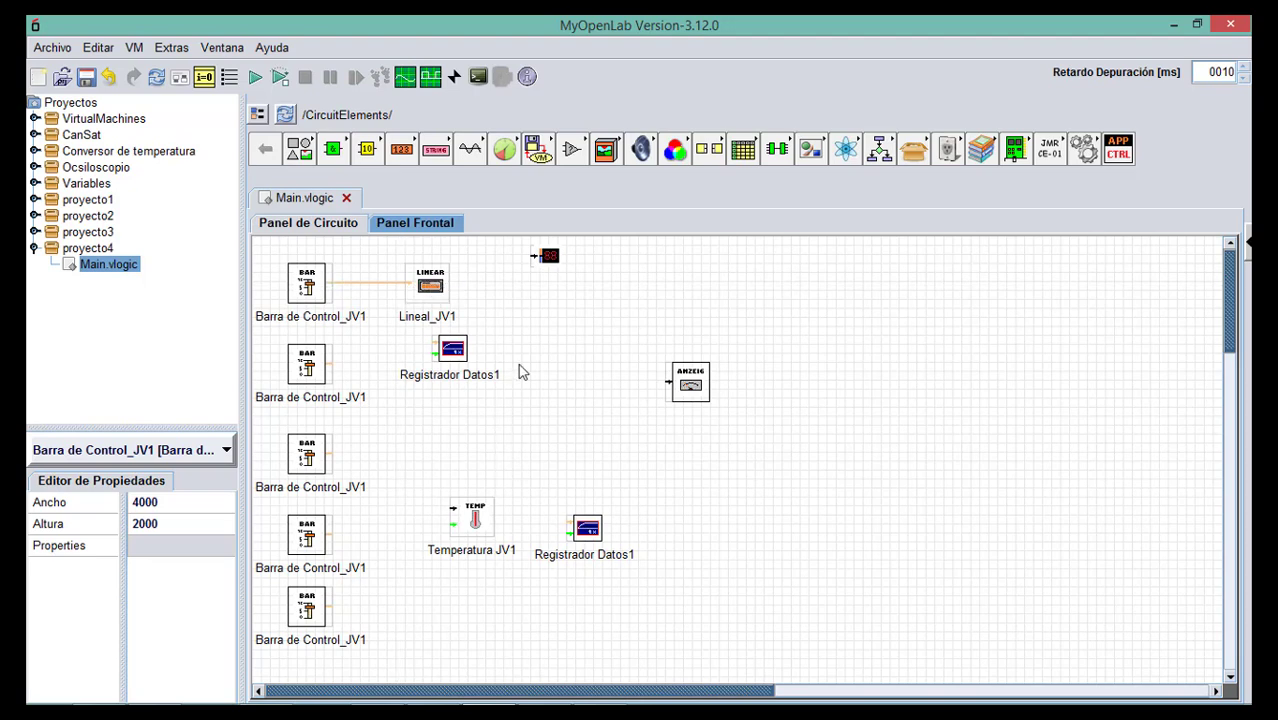
Place the analog display block level with the Presión slider block, clearing the recorder out of the way, and wire the slider's output to it.
{"action": "double_click", "coordinate": [324, 368]}
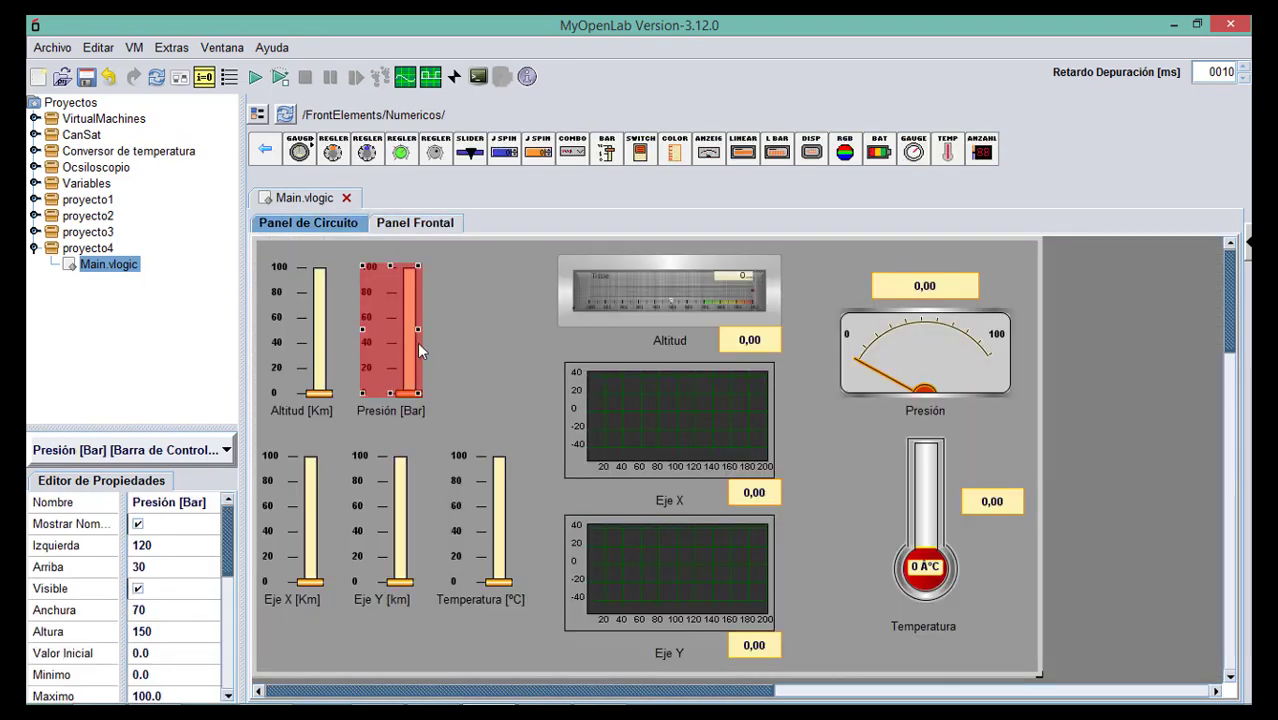
{"action": "double_click", "coordinate": [420, 351]}
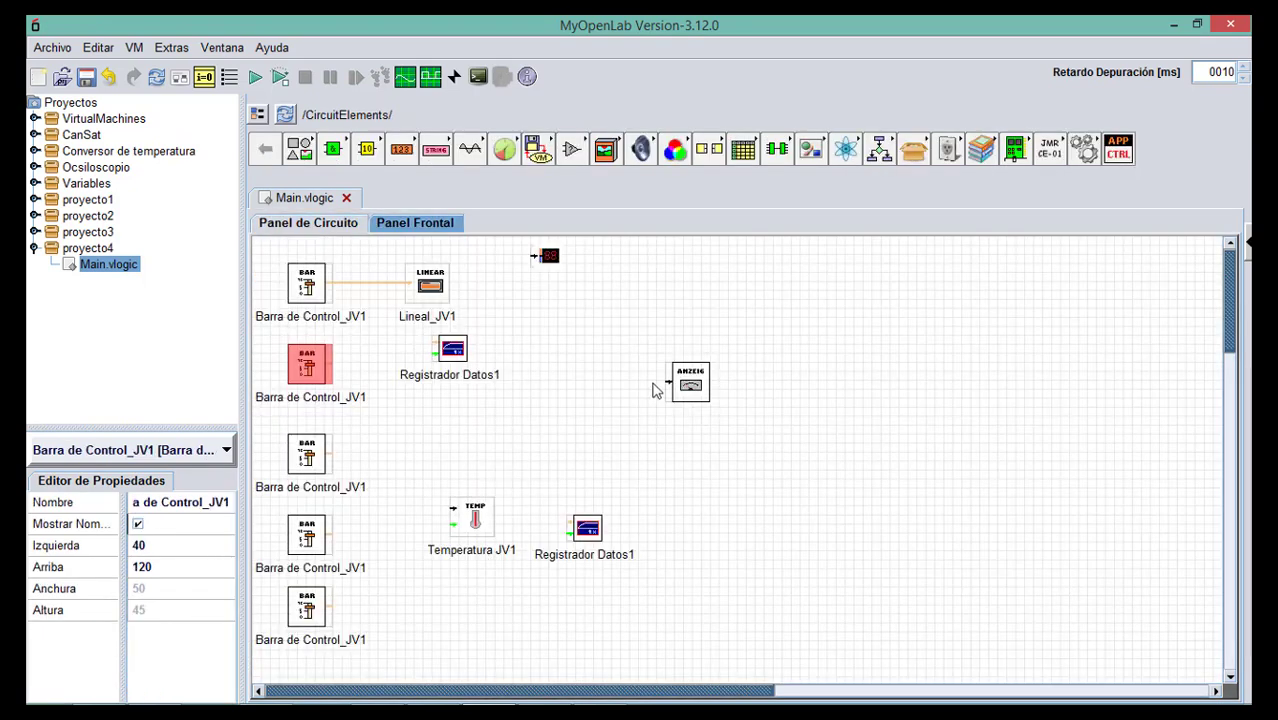
{"action": "left_click_drag", "start_coordinate": [688, 385], "coordinate": [605, 512]}
{"action": "left_click", "coordinate": [448, 385]}
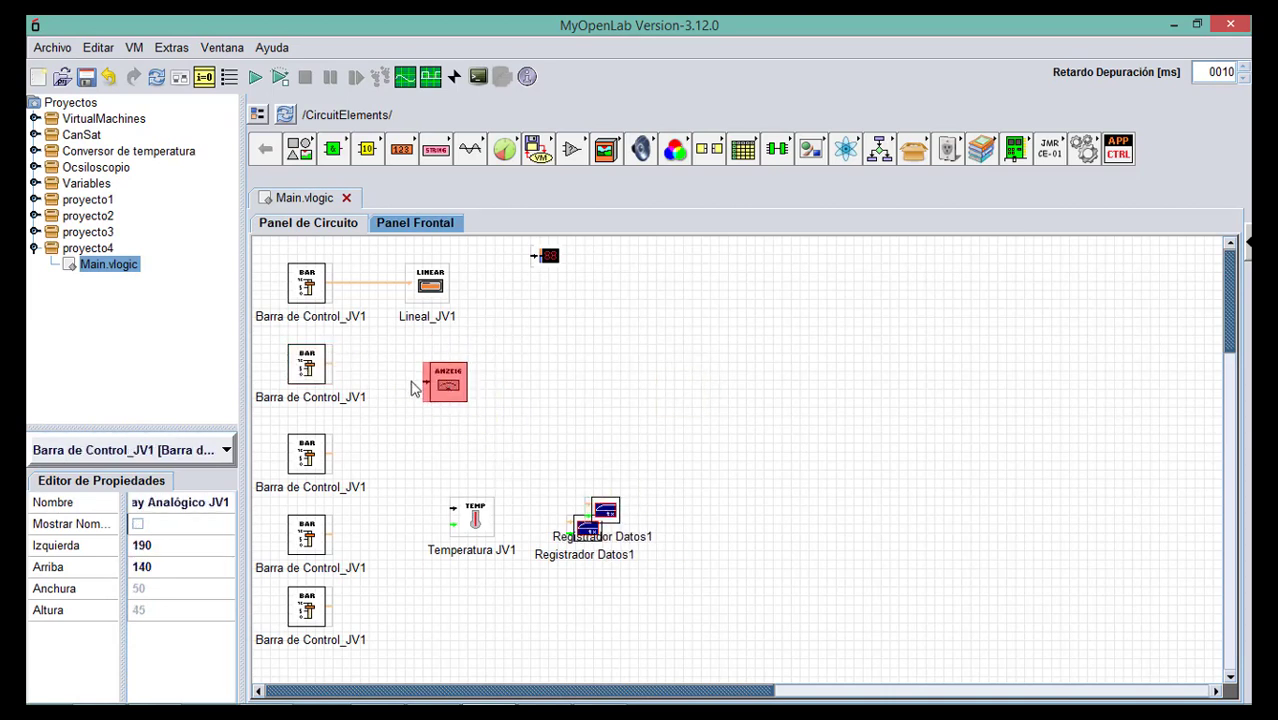
{"action": "left_click", "coordinate": [330, 362]}
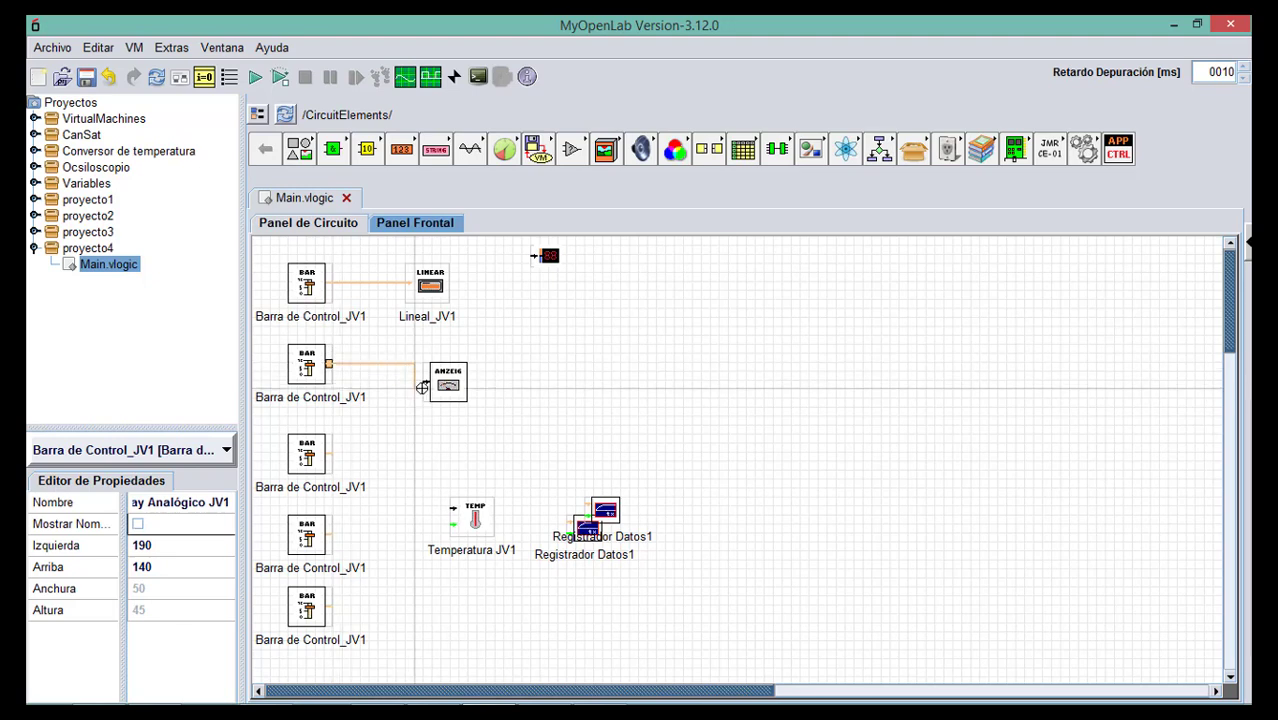
{"action": "left_click", "coordinate": [424, 384]}
{"action": "left_click_drag", "start_coordinate": [444, 382], "coordinate": [436, 362]}
{"action": "left_click", "coordinate": [628, 451]}
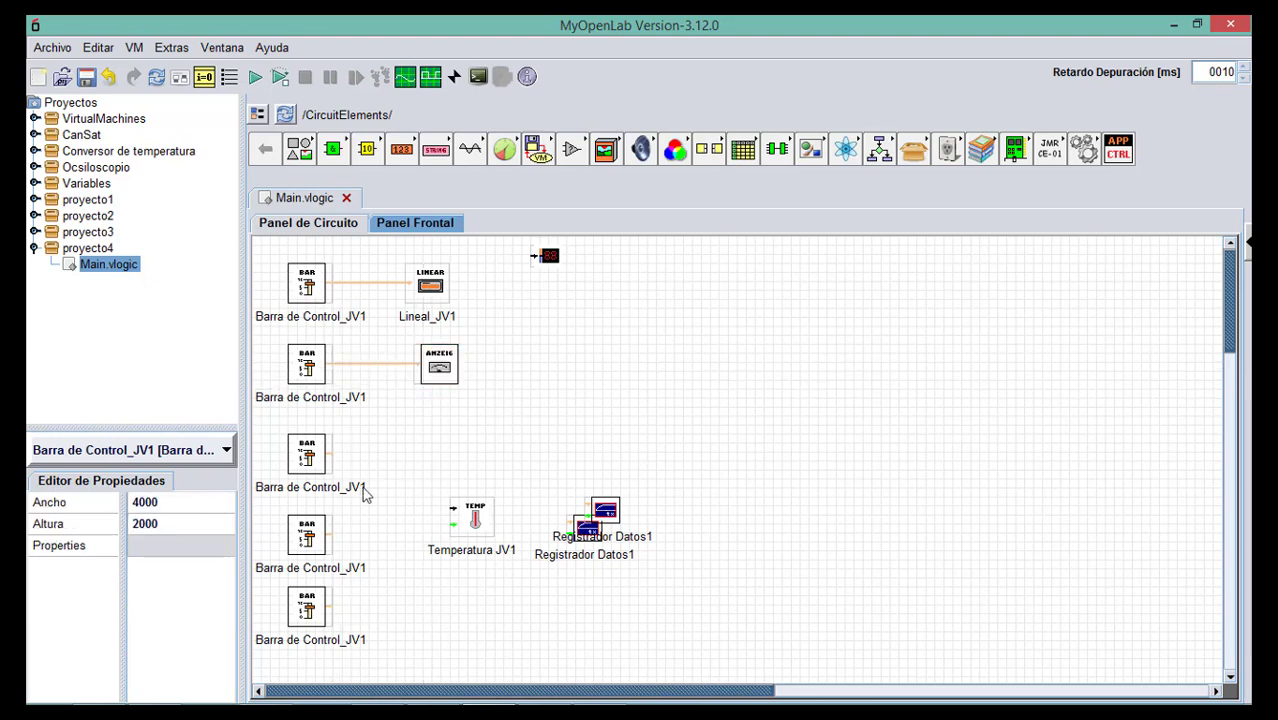
Check which panel elements the third slider block and the Registrador Datos block placed beside it represent.
{"action": "double_click", "coordinate": [318, 443]}
{"action": "double_click", "coordinate": [316, 510]}
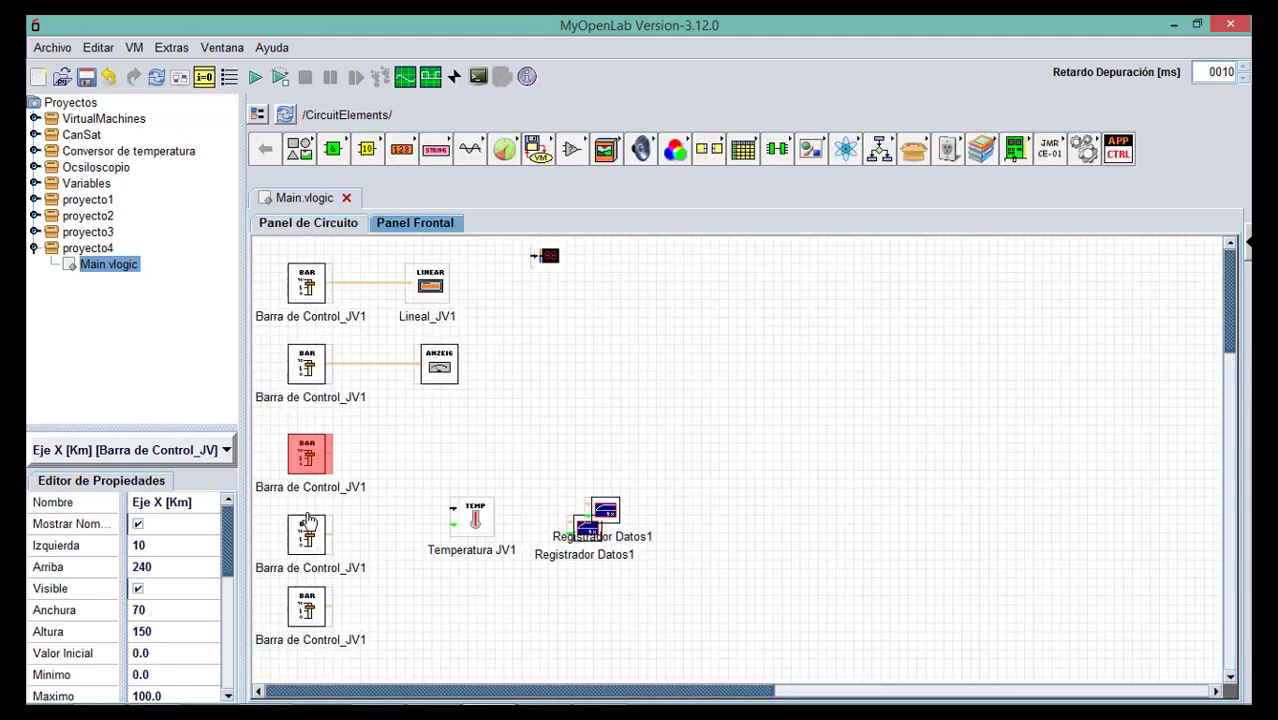
{"action": "left_click_drag", "start_coordinate": [605, 510], "coordinate": [456, 448]}
{"action": "double_click", "coordinate": [460, 448]}
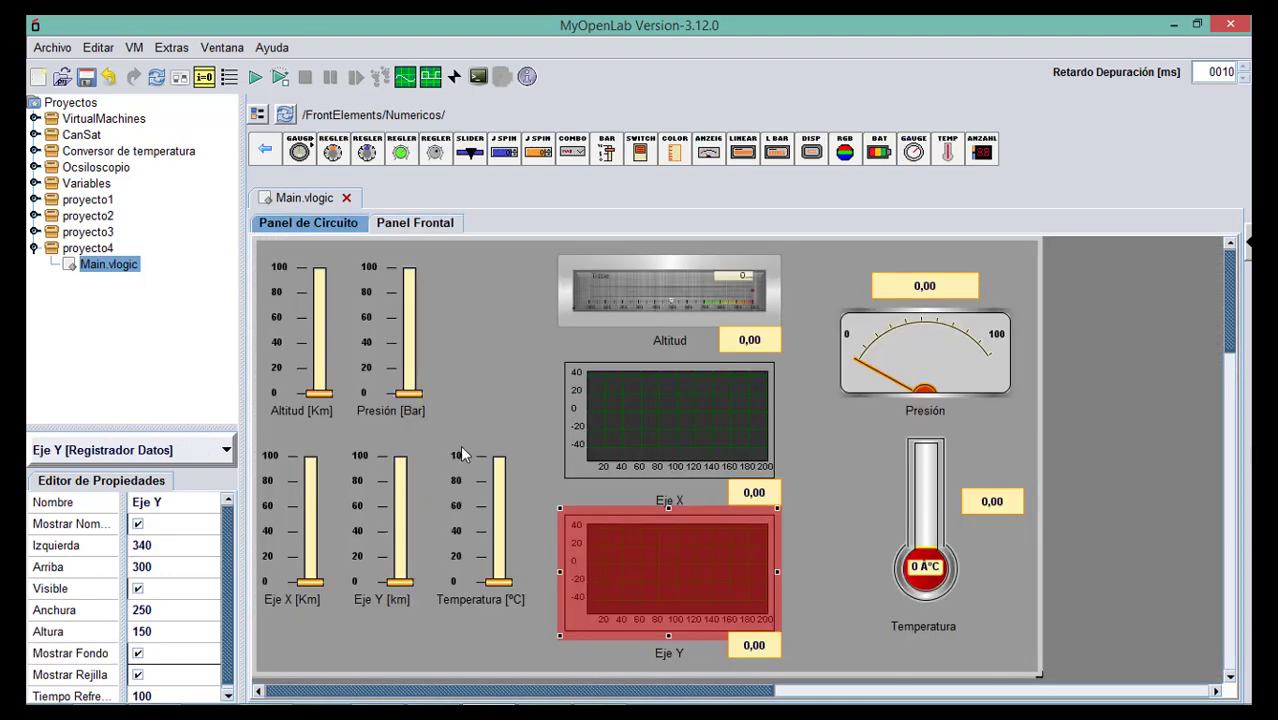
{"action": "double_click", "coordinate": [666, 565]}
Place the Eje X graph's Registrador Datos block beside the Eje X slider block and wire the slider's output to its upper input.
{"action": "left_click_drag", "start_coordinate": [586, 536], "coordinate": [557, 511]}
{"action": "mouse_move", "coordinate": [510, 433]}
{"action": "left_mouse_down"}
{"action": "mouse_move", "coordinate": [471, 470]}
{"action": "mouse_move", "coordinate": [328, 449]}
{"action": "mouse_move", "coordinate": [516, 450]}
{"action": "mouse_move", "coordinate": [441, 460]}
{"action": "left_mouse_up"}
{"action": "left_click", "coordinate": [505, 472]}
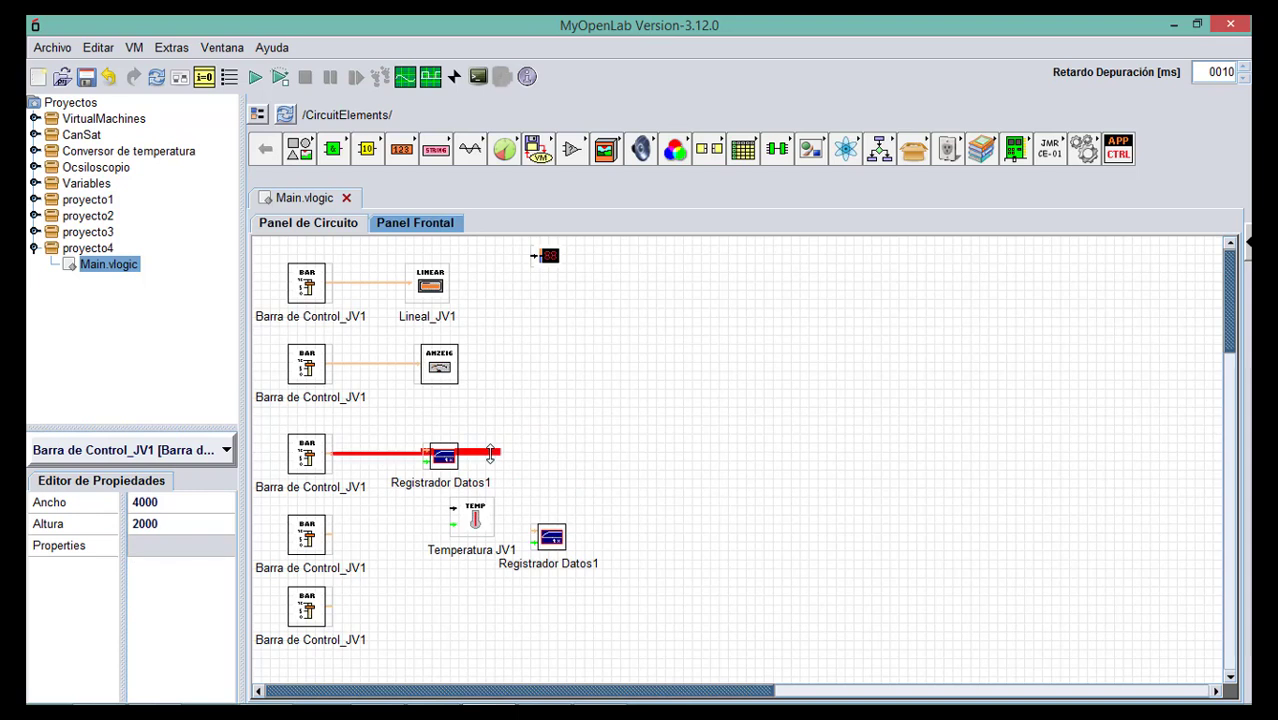
{"action": "left_click", "coordinate": [397, 486]}
{"action": "left_click", "coordinate": [351, 462]}
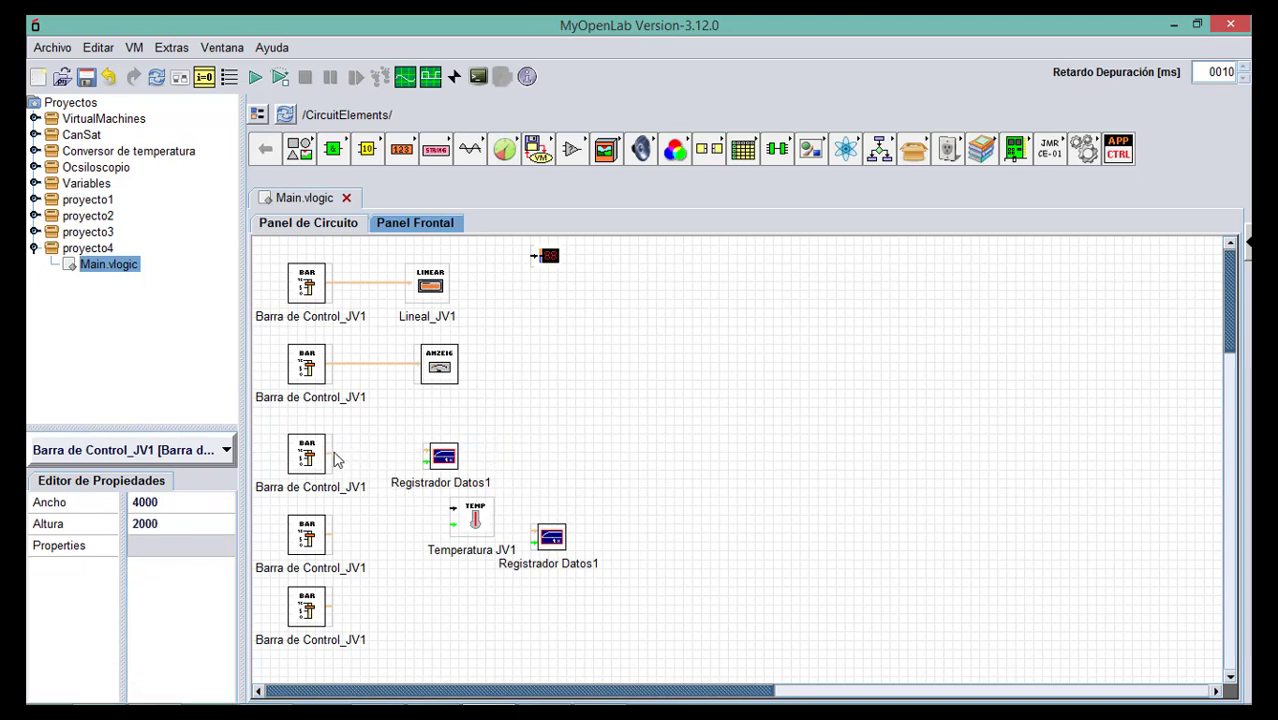
{"action": "left_click_drag", "start_coordinate": [333, 453], "coordinate": [426, 452]}
Swap the two lowest slider blocks and wire the Temperatura slider's output to the upper input of the Temperatura JV1 block placed beside it.
{"action": "left_click", "coordinate": [482, 517]}
{"action": "double_click", "coordinate": [316, 534]}
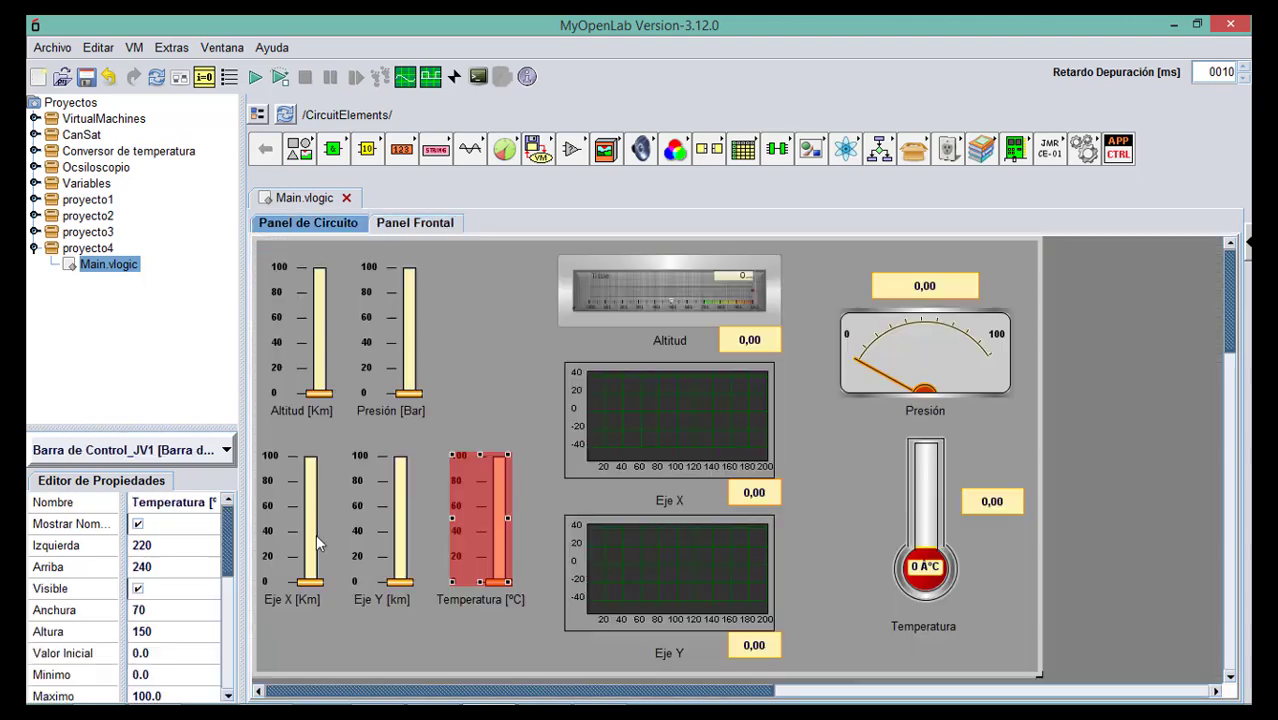
{"action": "double_click", "coordinate": [471, 554]}
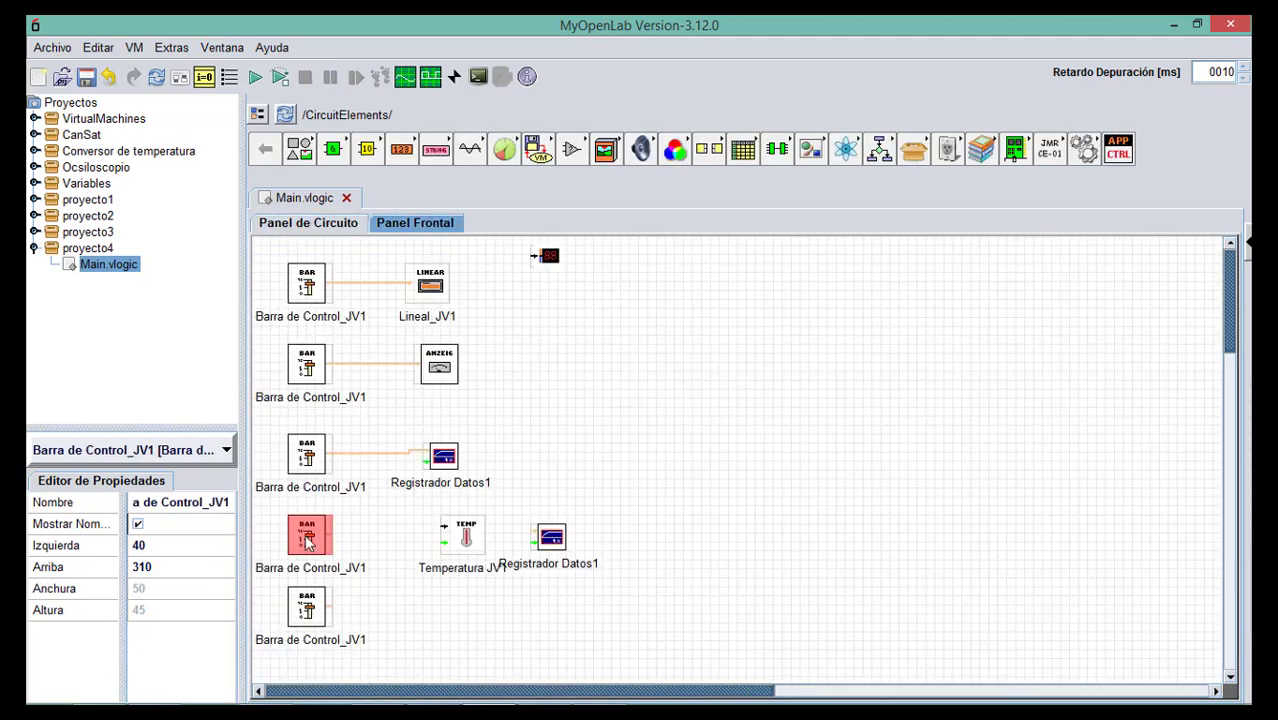
{"action": "left_click_drag", "start_coordinate": [307, 541], "coordinate": [387, 621]}
{"action": "left_click_drag", "start_coordinate": [307, 608], "coordinate": [307, 528]}
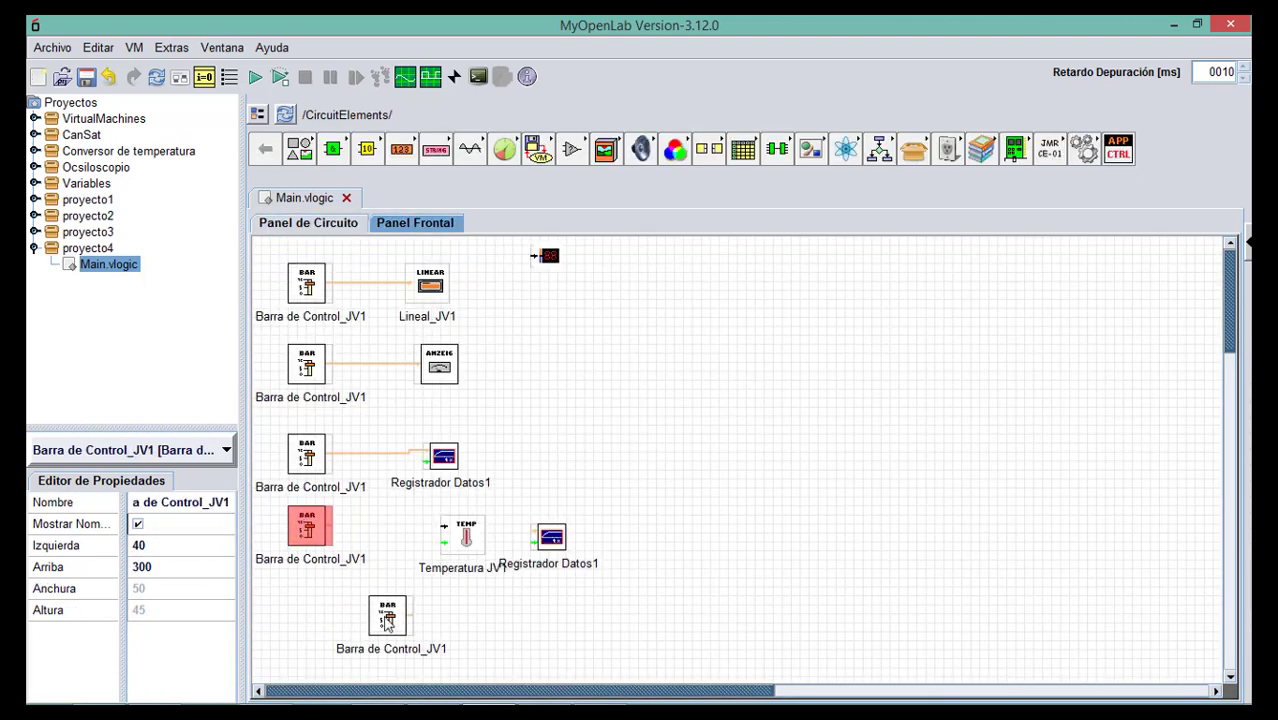
{"action": "left_click_drag", "start_coordinate": [387, 621], "coordinate": [307, 613]}
{"action": "left_click_drag", "start_coordinate": [466, 540], "coordinate": [412, 618]}
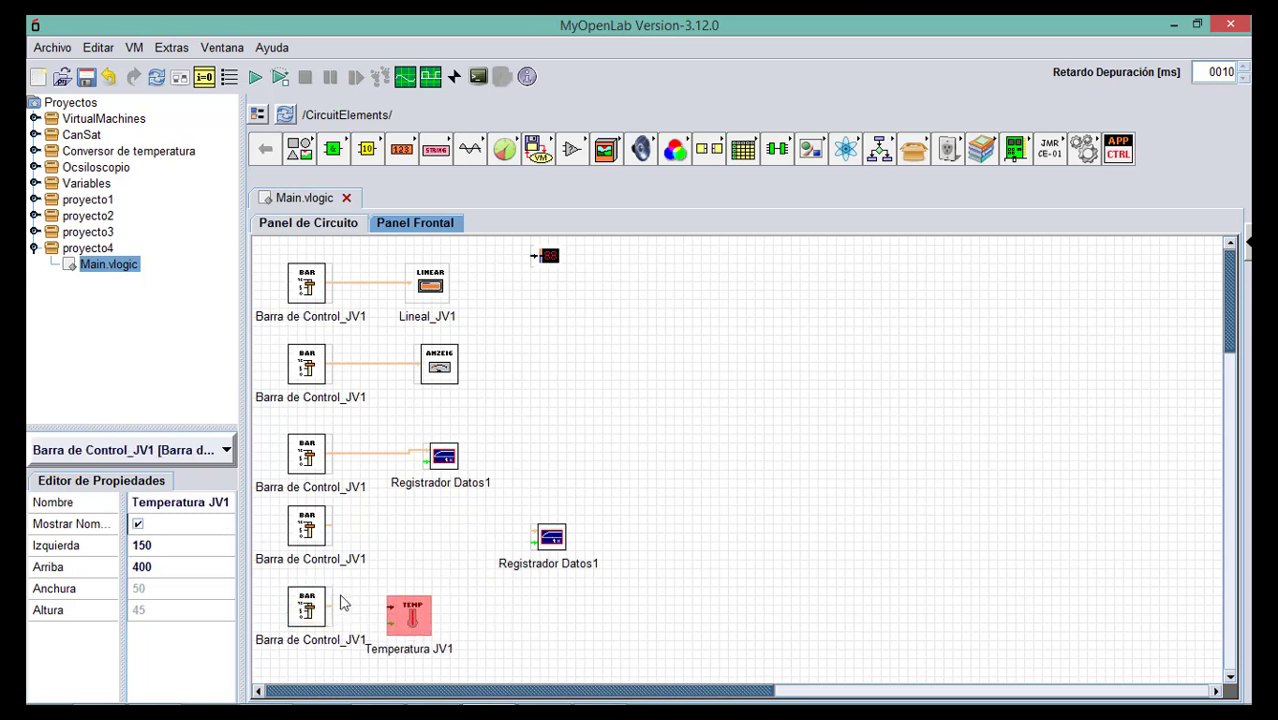
{"action": "left_click_drag", "start_coordinate": [330, 604], "coordinate": [413, 607]}
Place the remaining Registrador Datos block beside the Eje Y slider block and wire the slider's output to its upper input.
{"action": "left_click_drag", "start_coordinate": [563, 553], "coordinate": [464, 543]}
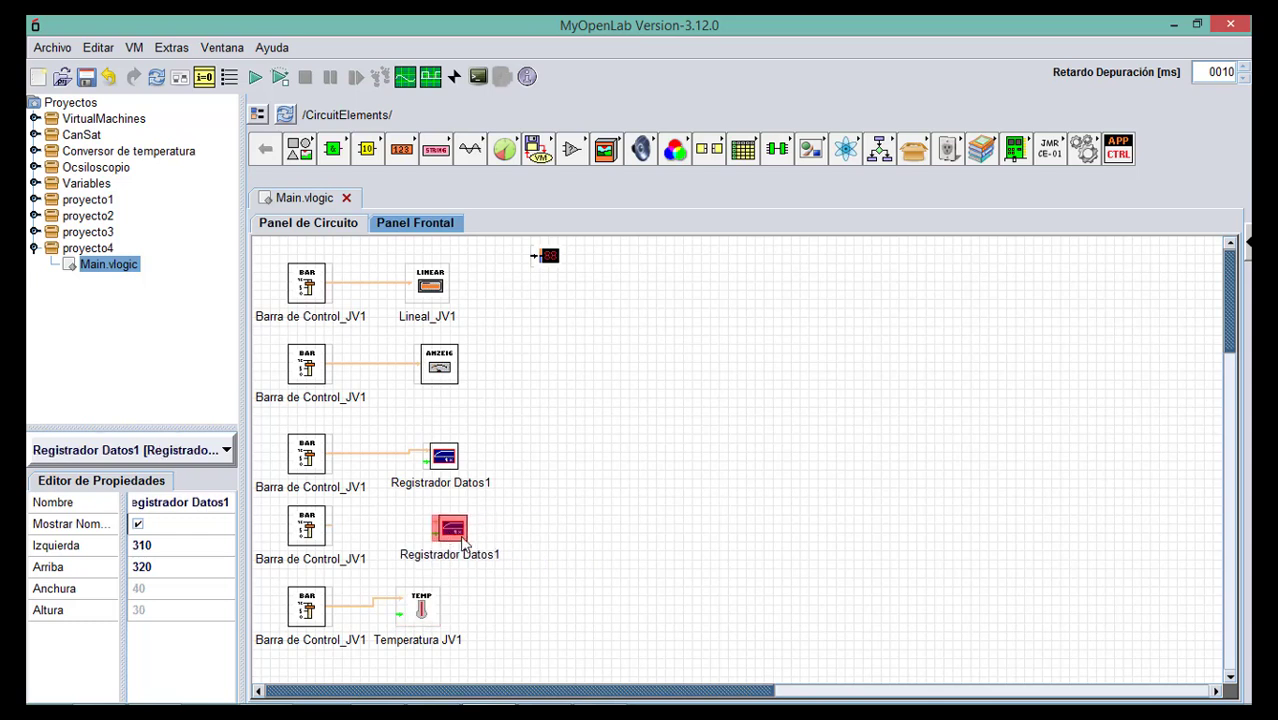
{"action": "left_click_drag", "start_coordinate": [328, 526], "coordinate": [434, 528]}
{"action": "left_click", "coordinate": [563, 242]}
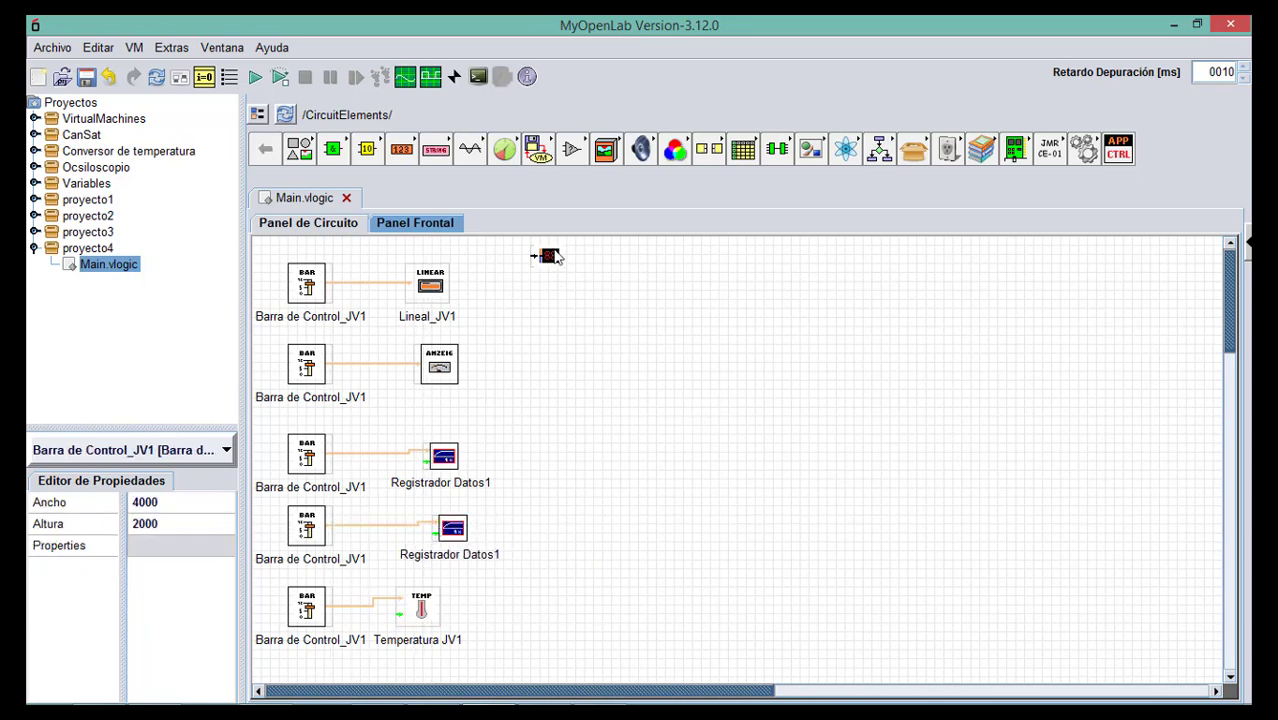
Spread out the stacked numeric display blocks, identify the one belonging to Altitud, and place it beside the Lineal_JV1 block.
{"action": "left_click_drag", "start_coordinate": [553, 253], "coordinate": [557, 473]}
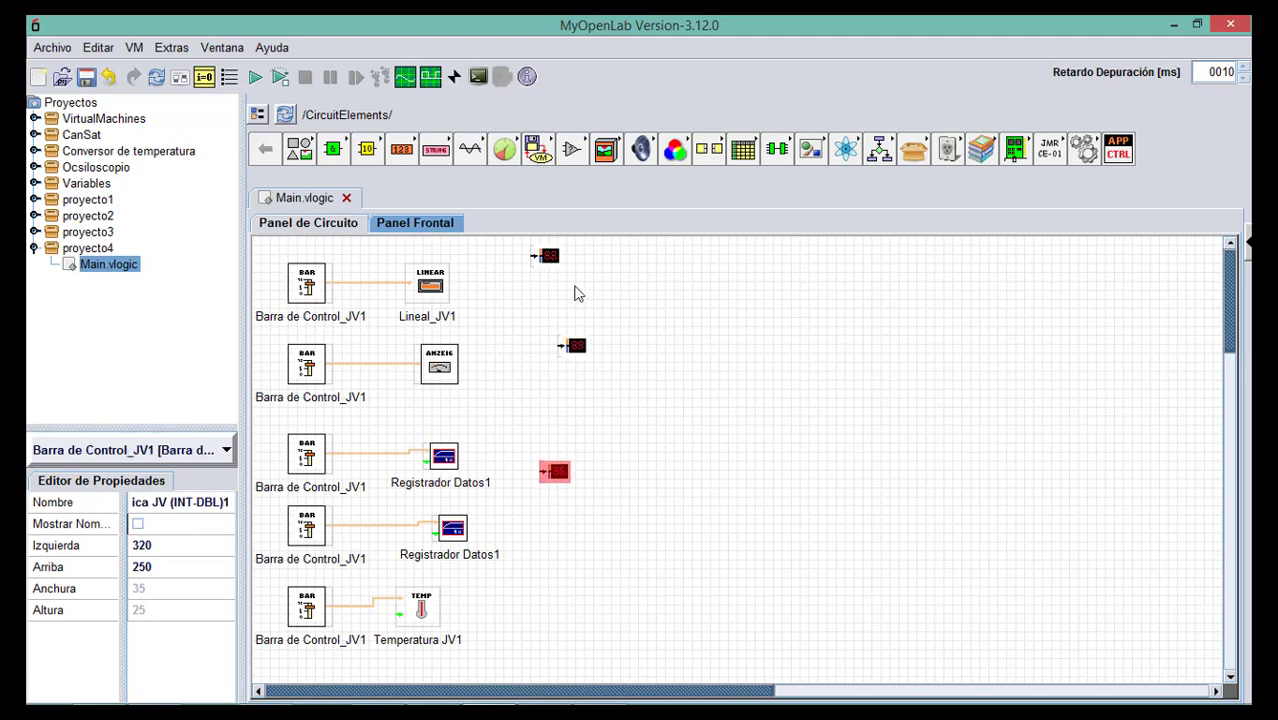
{"action": "left_click_drag", "start_coordinate": [560, 262], "coordinate": [541, 384]}
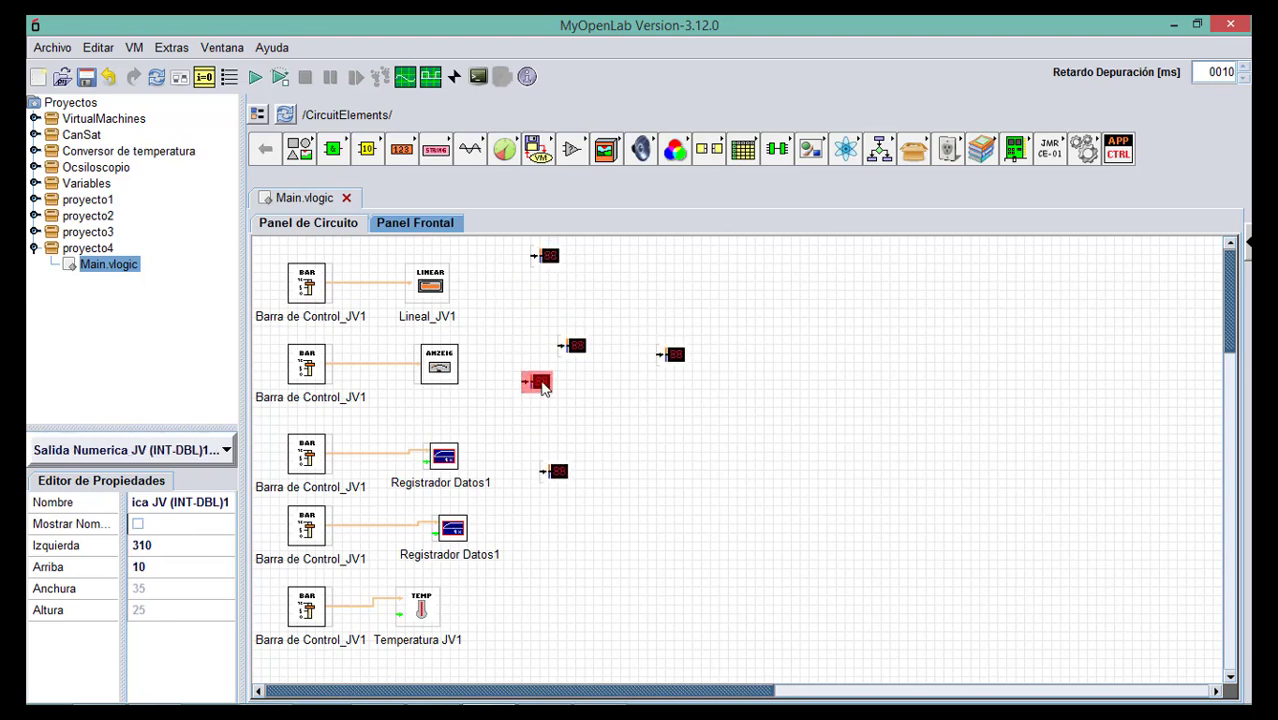
{"action": "left_click", "coordinate": [552, 261]}
{"action": "double_click", "coordinate": [552, 266]}
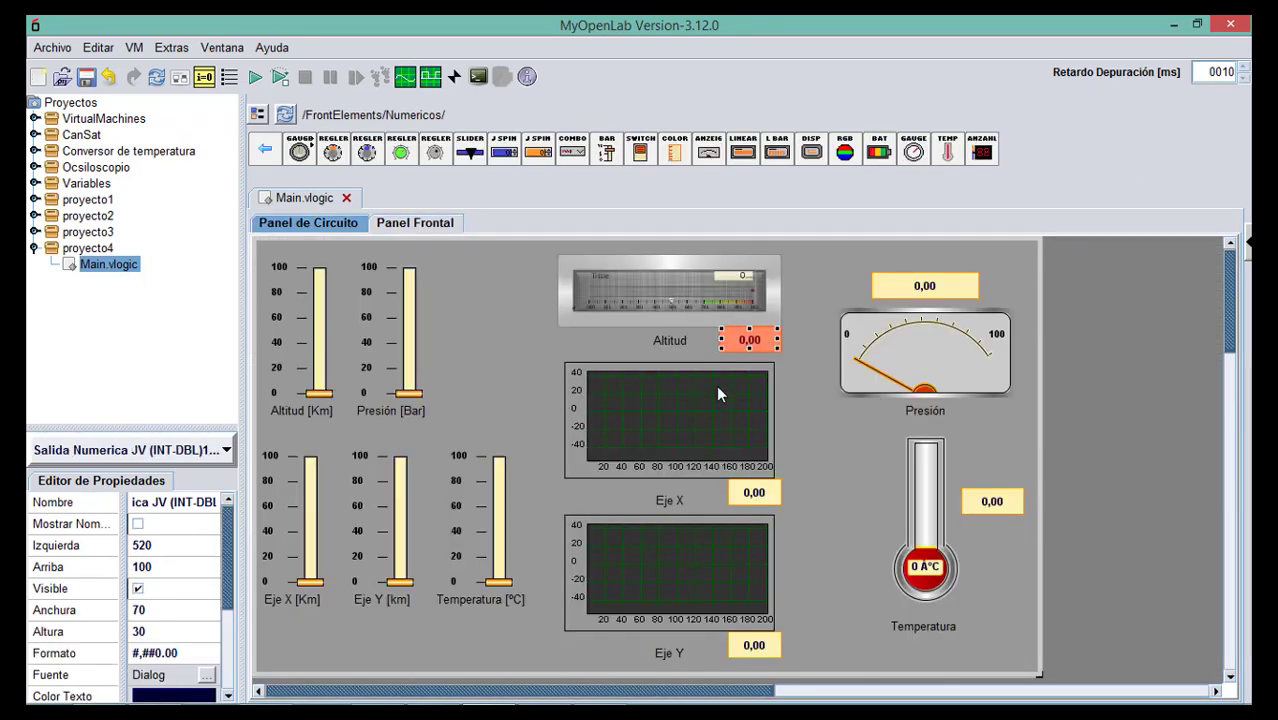
{"action": "double_click", "coordinate": [752, 343]}
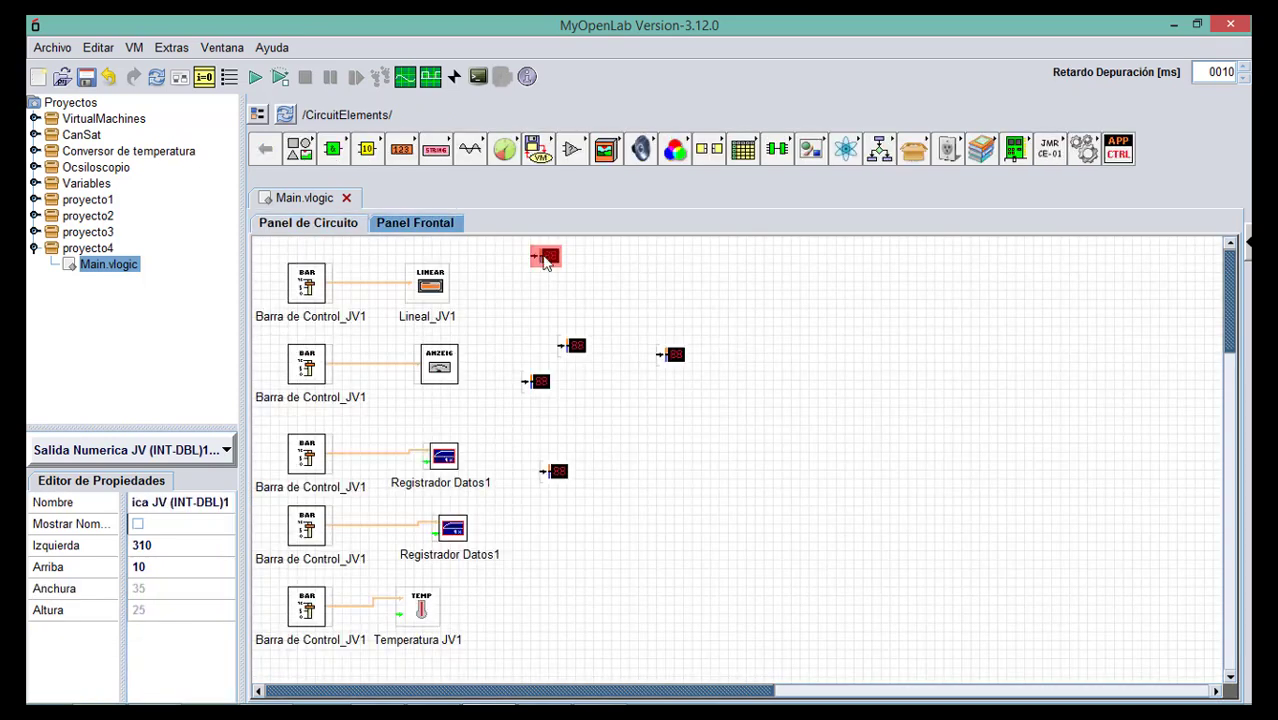
{"action": "left_click_drag", "start_coordinate": [545, 260], "coordinate": [514, 290]}
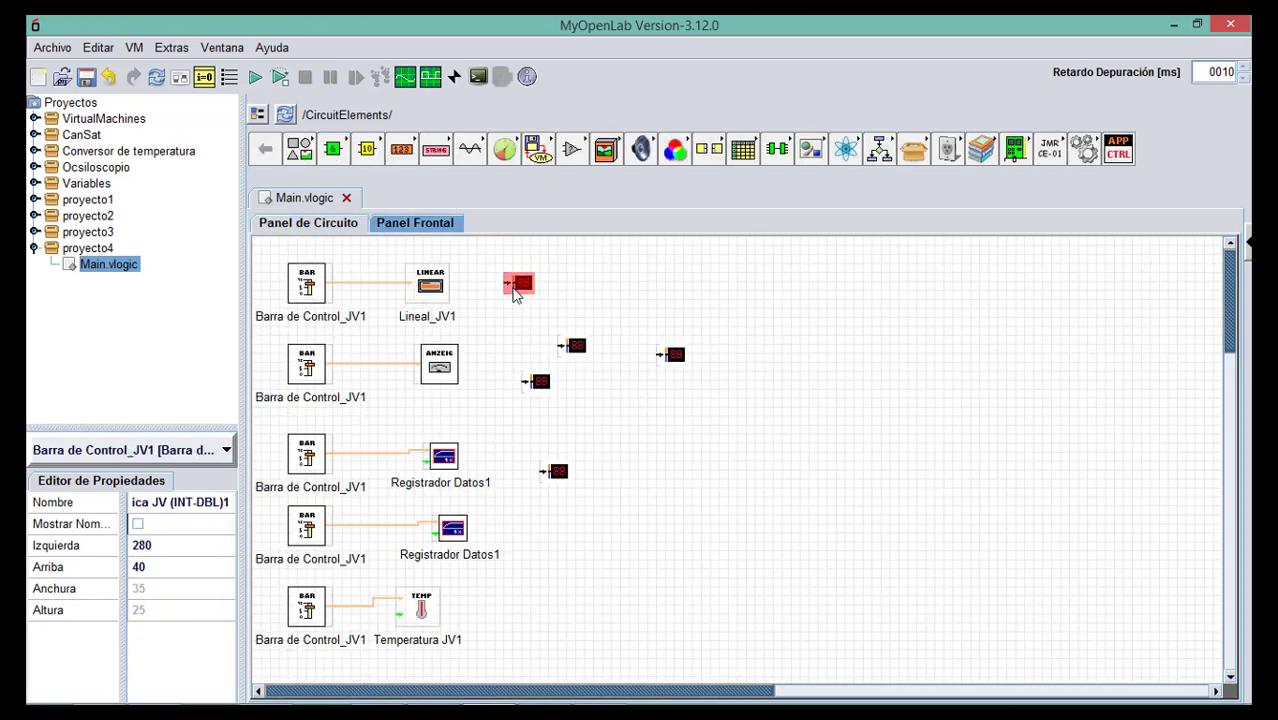
Identify the Eje X and Eje Y numeric display blocks and place each beside its axis's Registrador Datos block.
{"action": "double_click", "coordinate": [572, 346]}
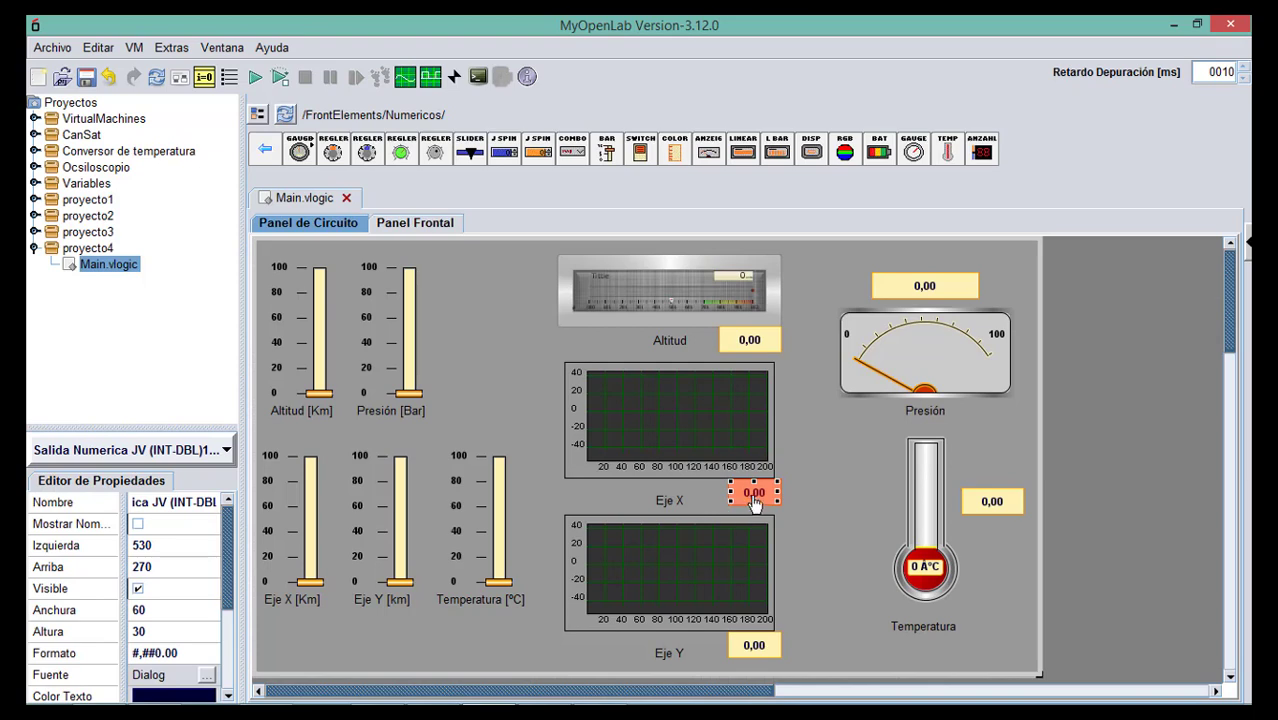
{"action": "double_click", "coordinate": [754, 496]}
{"action": "left_click_drag", "start_coordinate": [574, 347], "coordinate": [522, 459]}
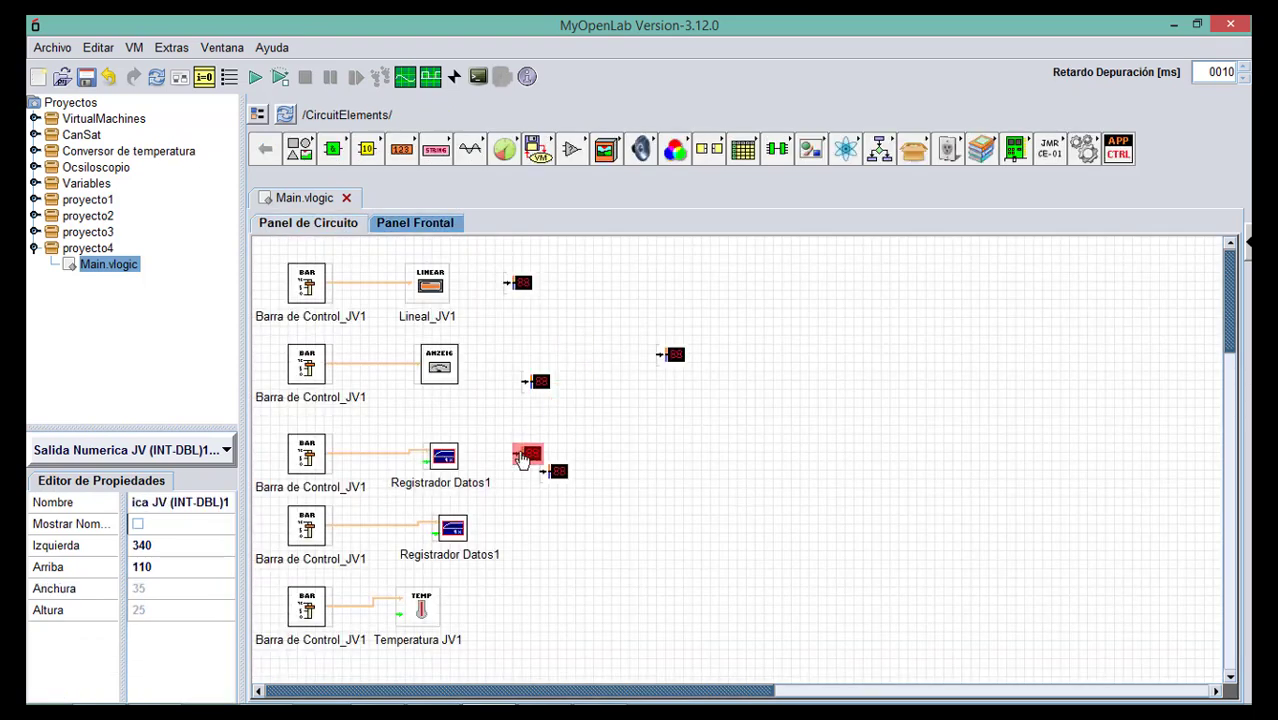
{"action": "double_click", "coordinate": [559, 474]}
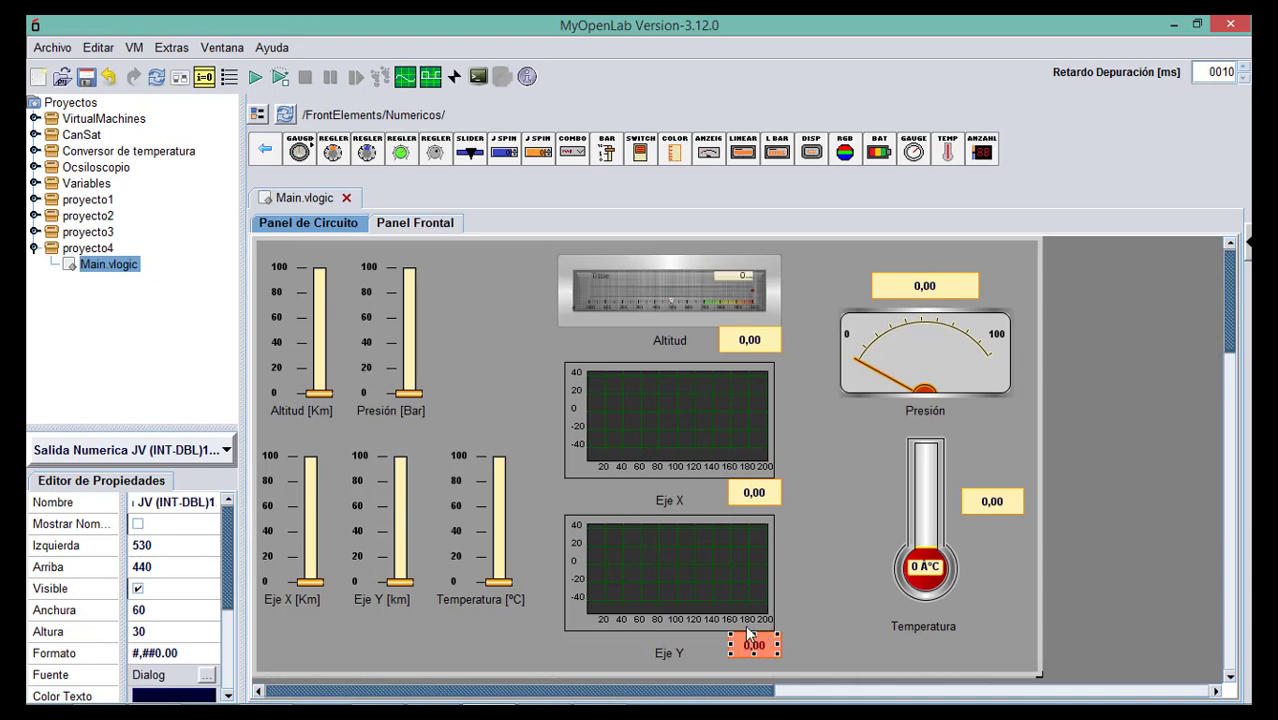
{"action": "double_click", "coordinate": [754, 647]}
{"action": "left_click_drag", "start_coordinate": [556, 472], "coordinate": [531, 550]}
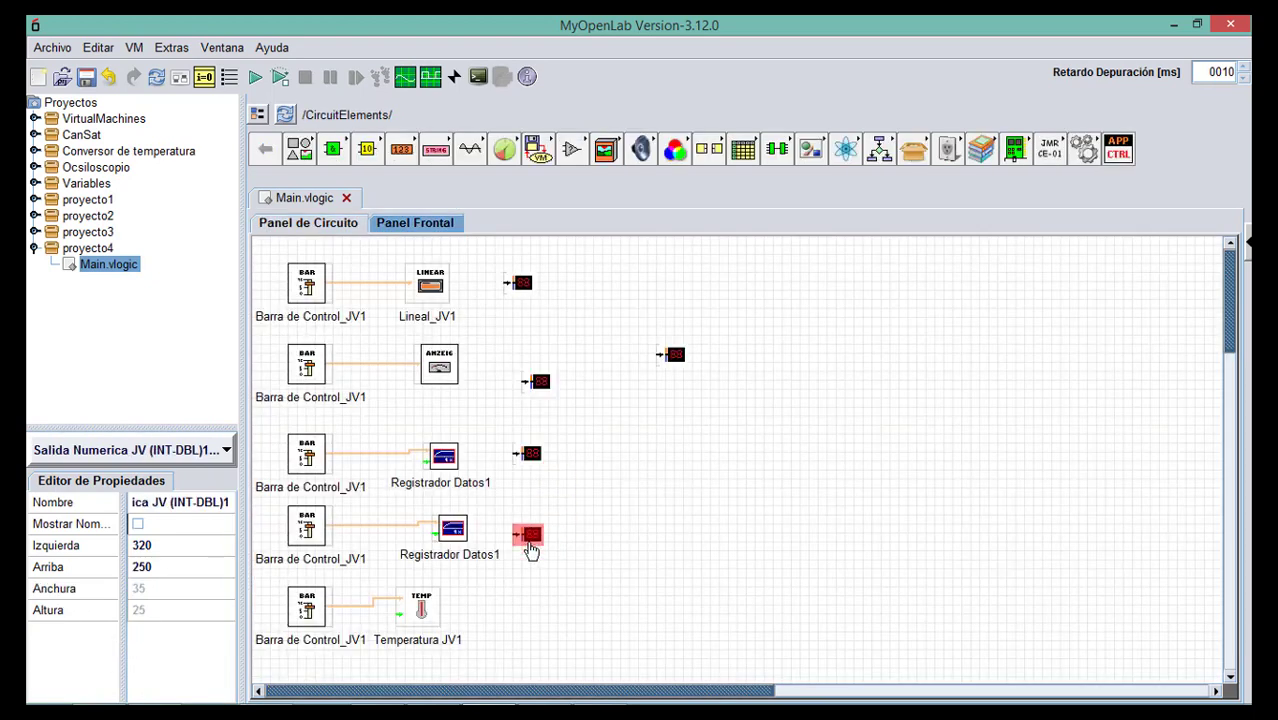
Identify the Temperatura numeric display block and place it beside the Temperatura JV1 block.
{"action": "double_click", "coordinate": [675, 356]}
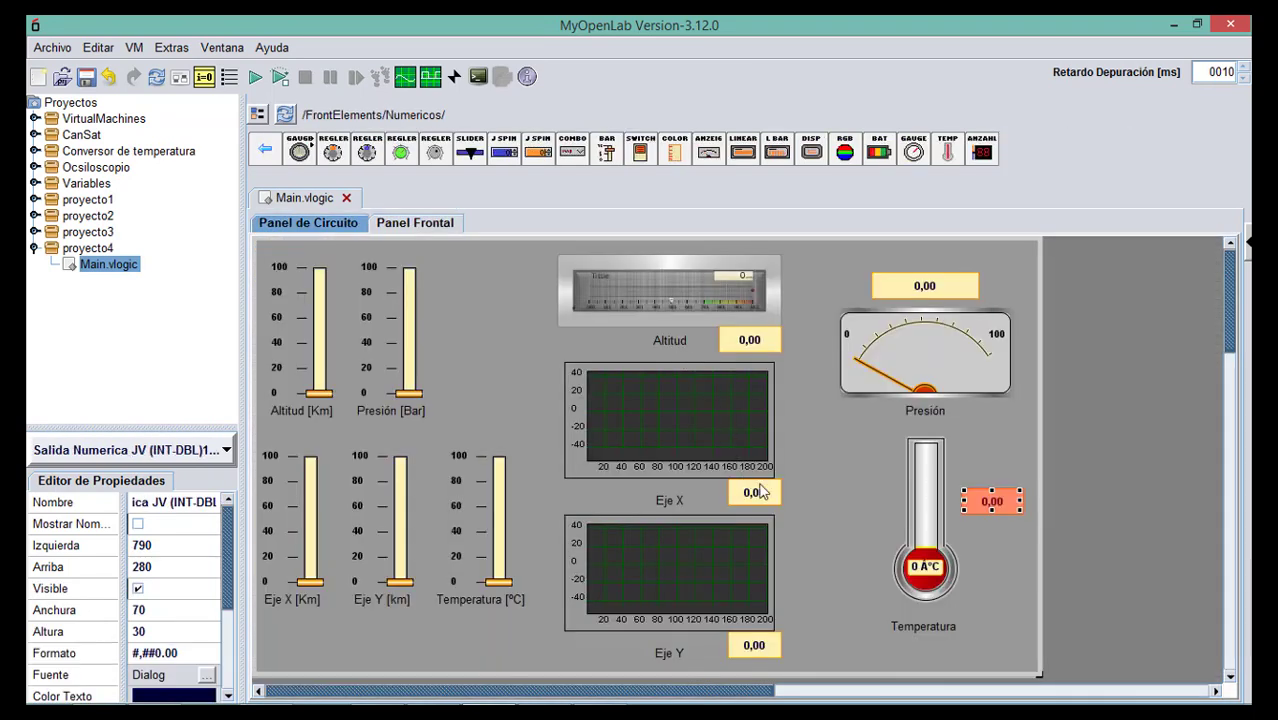
{"action": "double_click", "coordinate": [990, 503]}
{"action": "left_click_drag", "start_coordinate": [677, 358], "coordinate": [524, 610]}
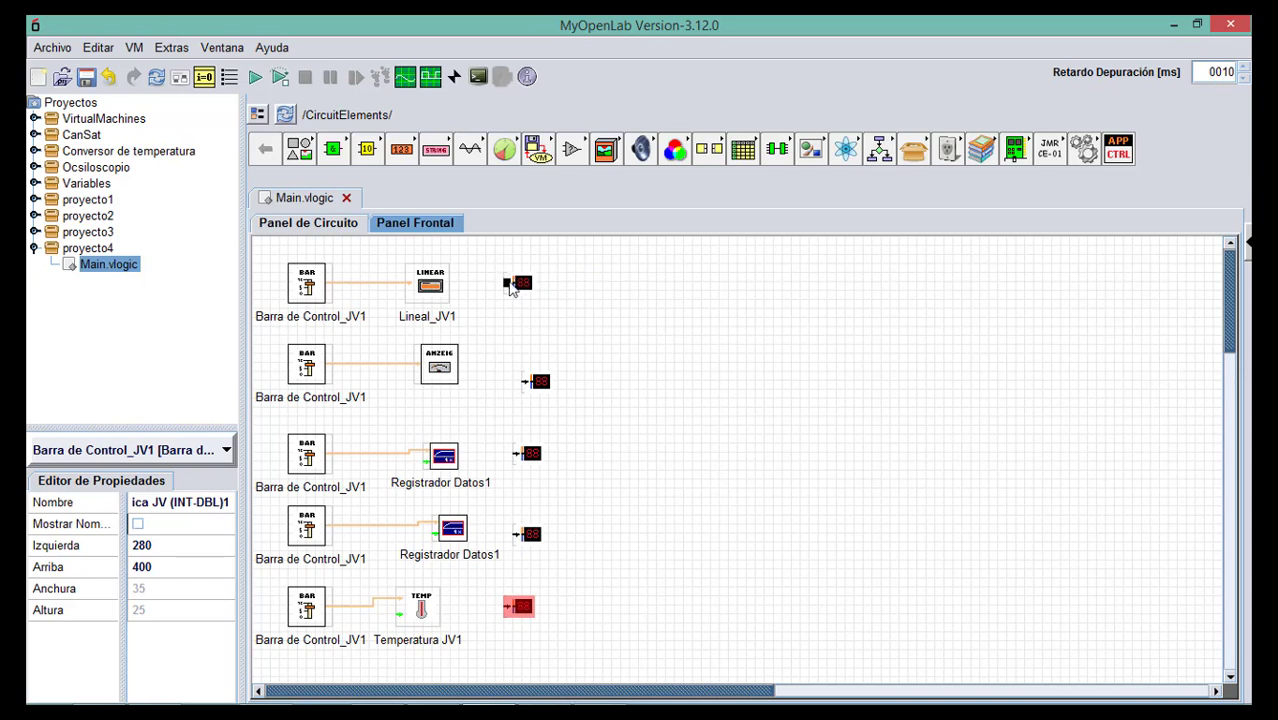
Add a node on each of the five wires running from the slider blocks to their instrument blocks.
{"action": "right_click", "coordinate": [366, 283]}
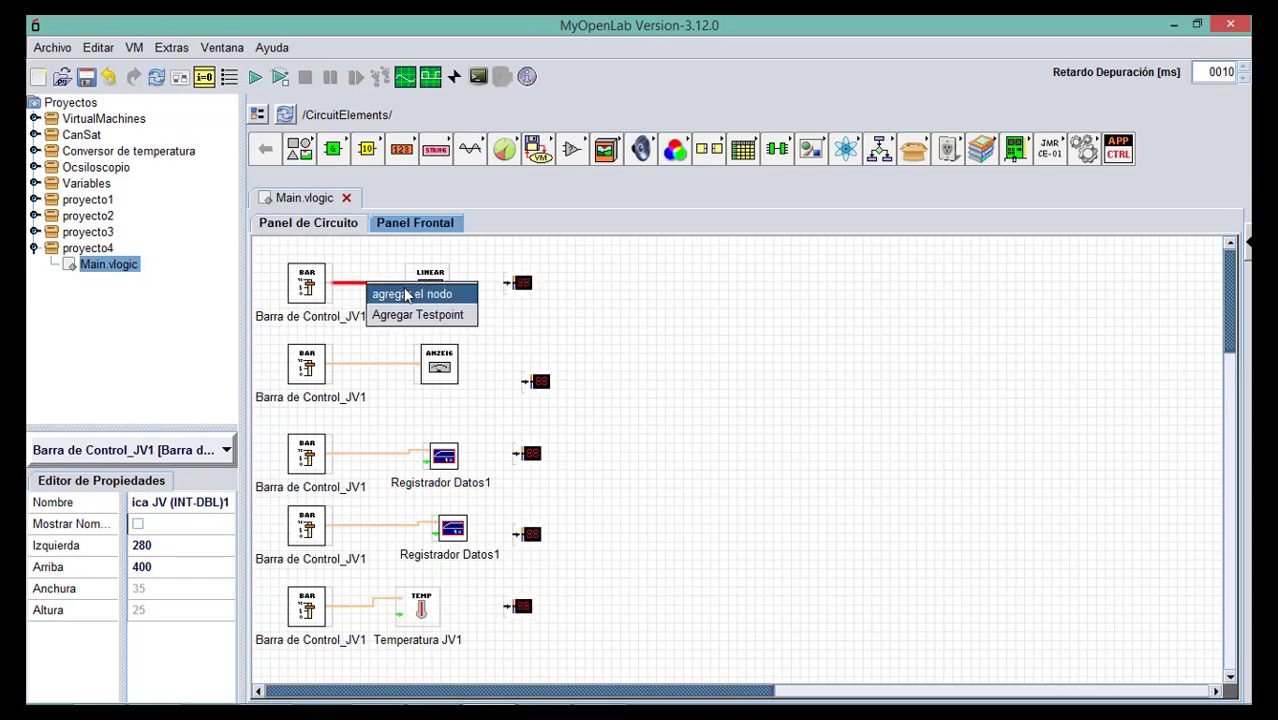
{"action": "left_click", "coordinate": [405, 290]}
{"action": "right_click", "coordinate": [373, 361]}
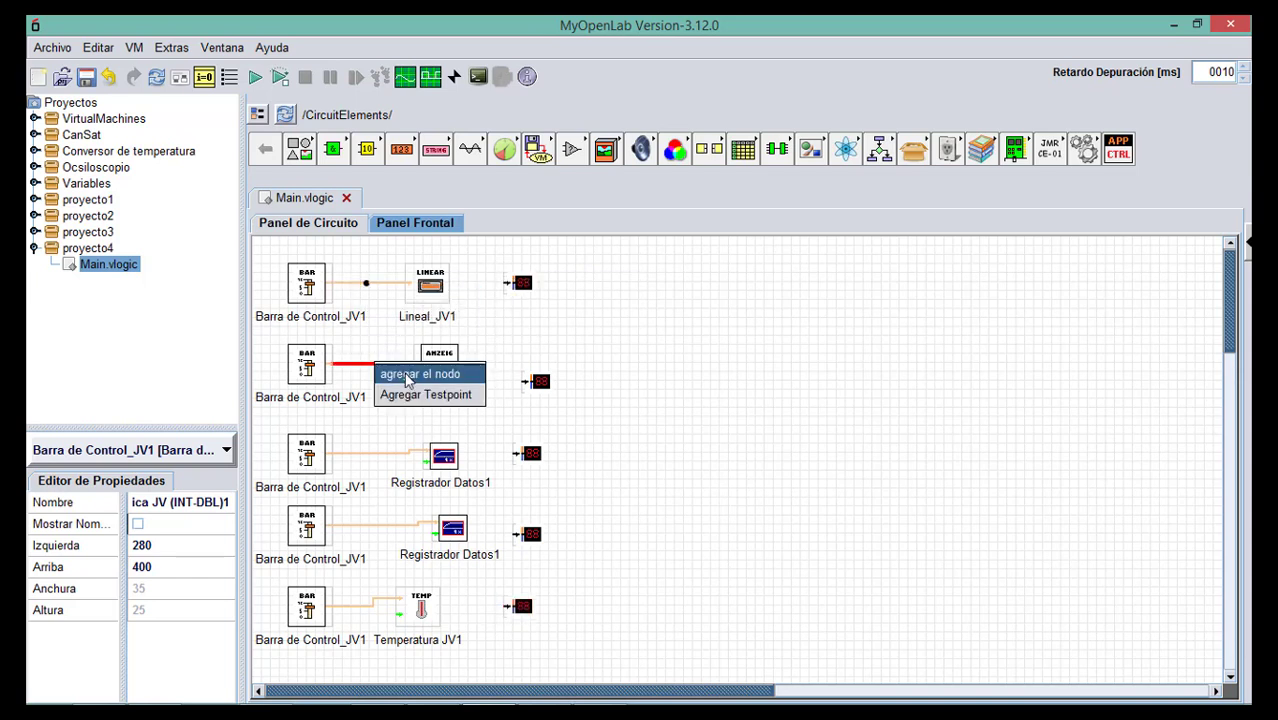
{"action": "left_click", "coordinate": [412, 368]}
{"action": "right_click", "coordinate": [372, 456]}
{"action": "left_click", "coordinate": [410, 464]}
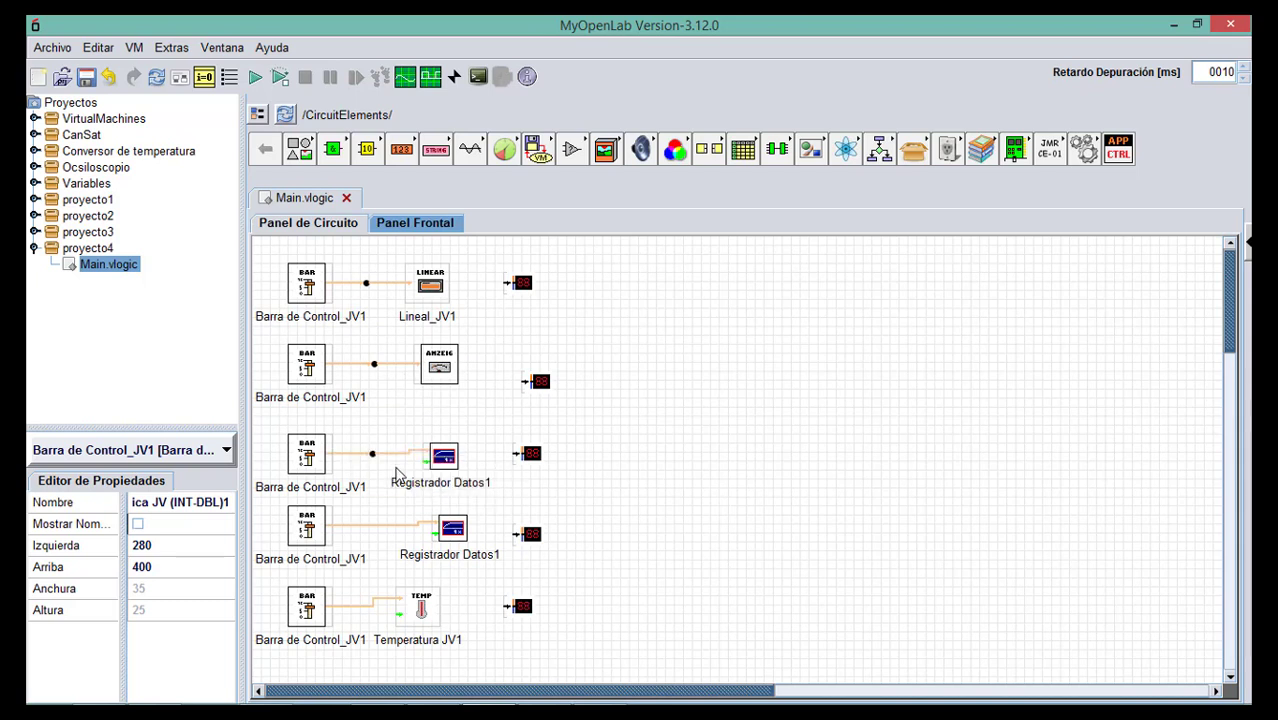
{"action": "right_click", "coordinate": [369, 527]}
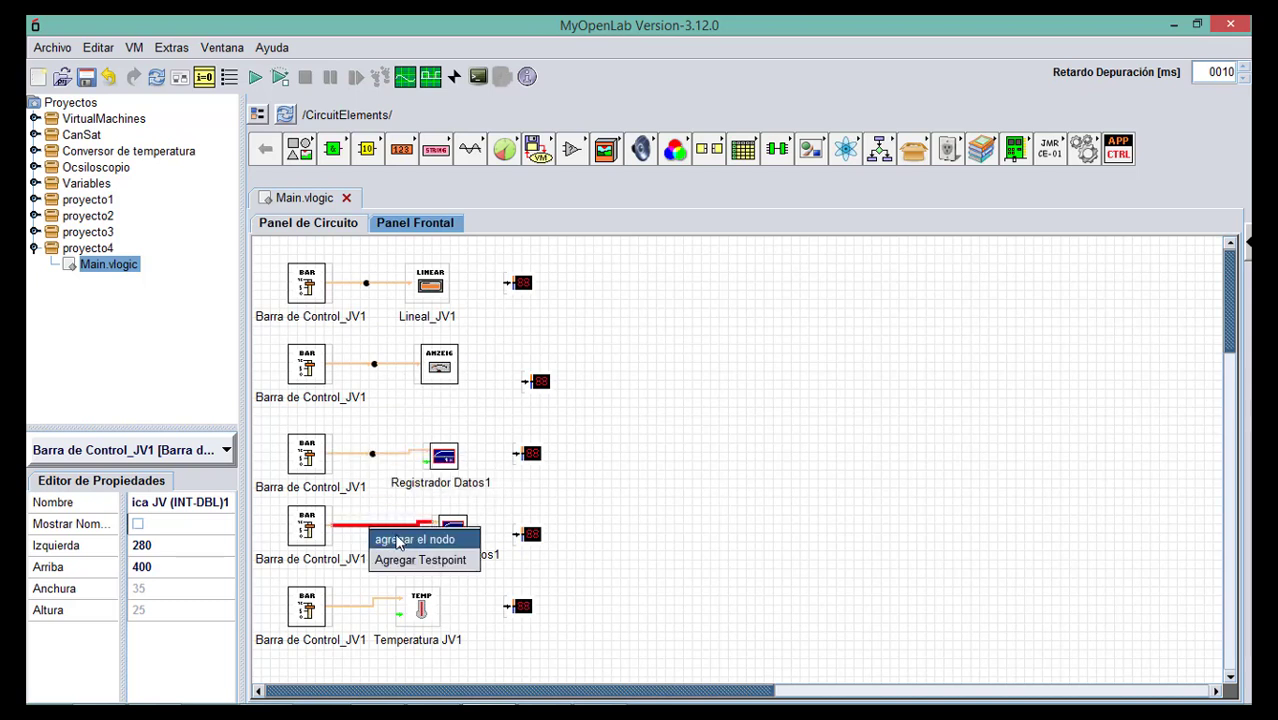
{"action": "left_click", "coordinate": [396, 538]}
{"action": "right_click", "coordinate": [364, 606]}
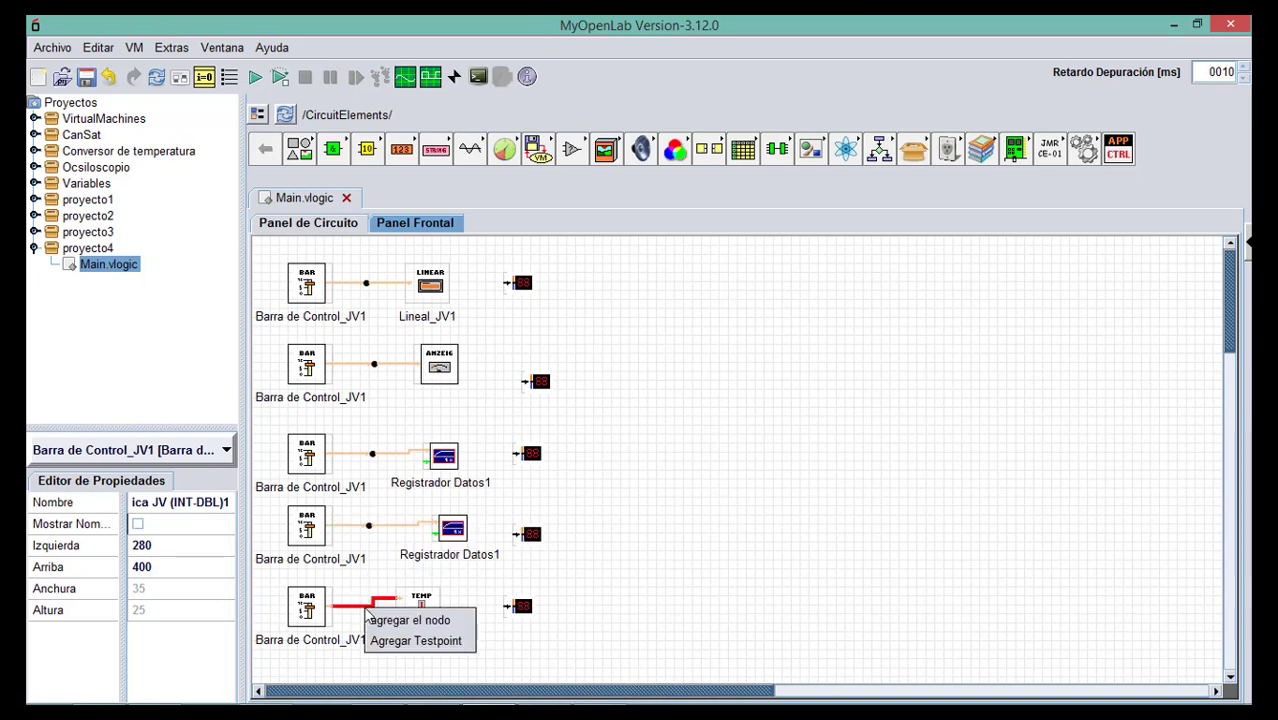
{"action": "left_click", "coordinate": [400, 617]}
Place the Temperatura and Eje Y numeric displays just above their instrument blocks and wire each to the node on its slider's wire.
{"action": "left_click_drag", "start_coordinate": [365, 600], "coordinate": [420, 582]}
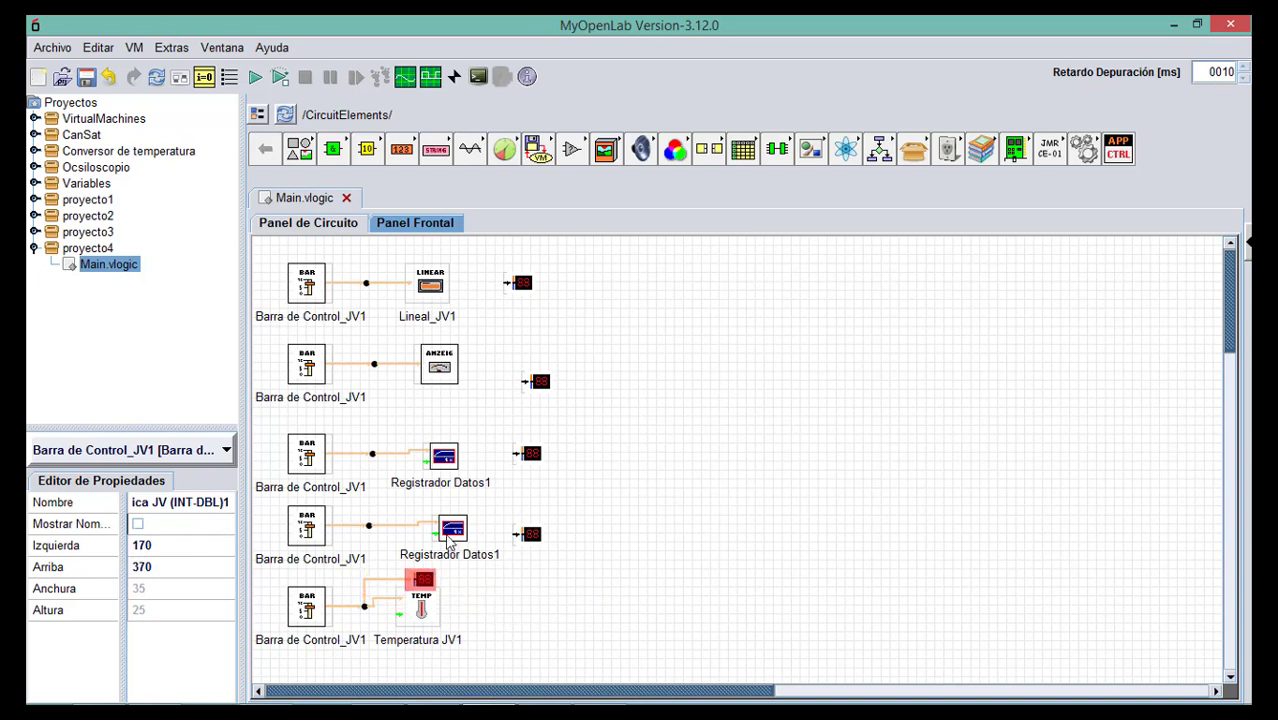
{"action": "mouse_move", "coordinate": [455, 532]}
{"action": "left_mouse_down"}
{"action": "mouse_move", "coordinate": [435, 543]}
{"action": "mouse_move", "coordinate": [457, 545]}
{"action": "mouse_move", "coordinate": [449, 522]}
{"action": "left_mouse_up"}
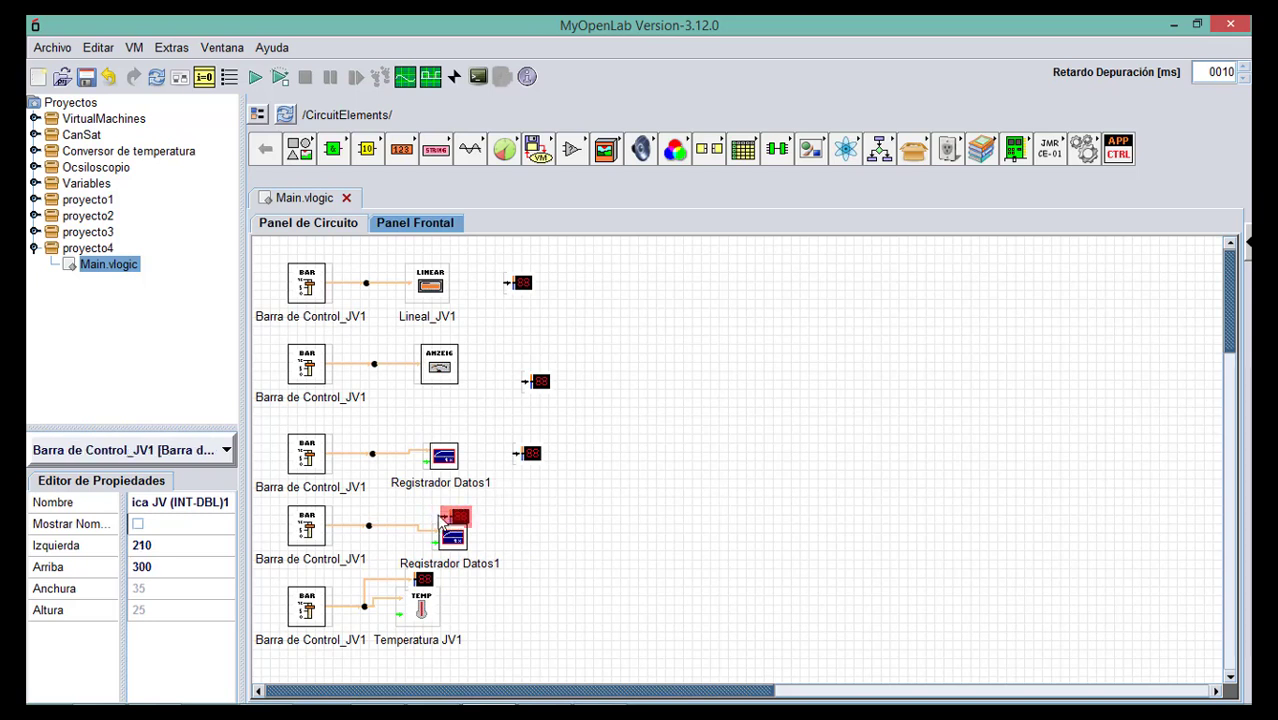
{"action": "left_click_drag", "start_coordinate": [369, 521], "coordinate": [441, 516]}
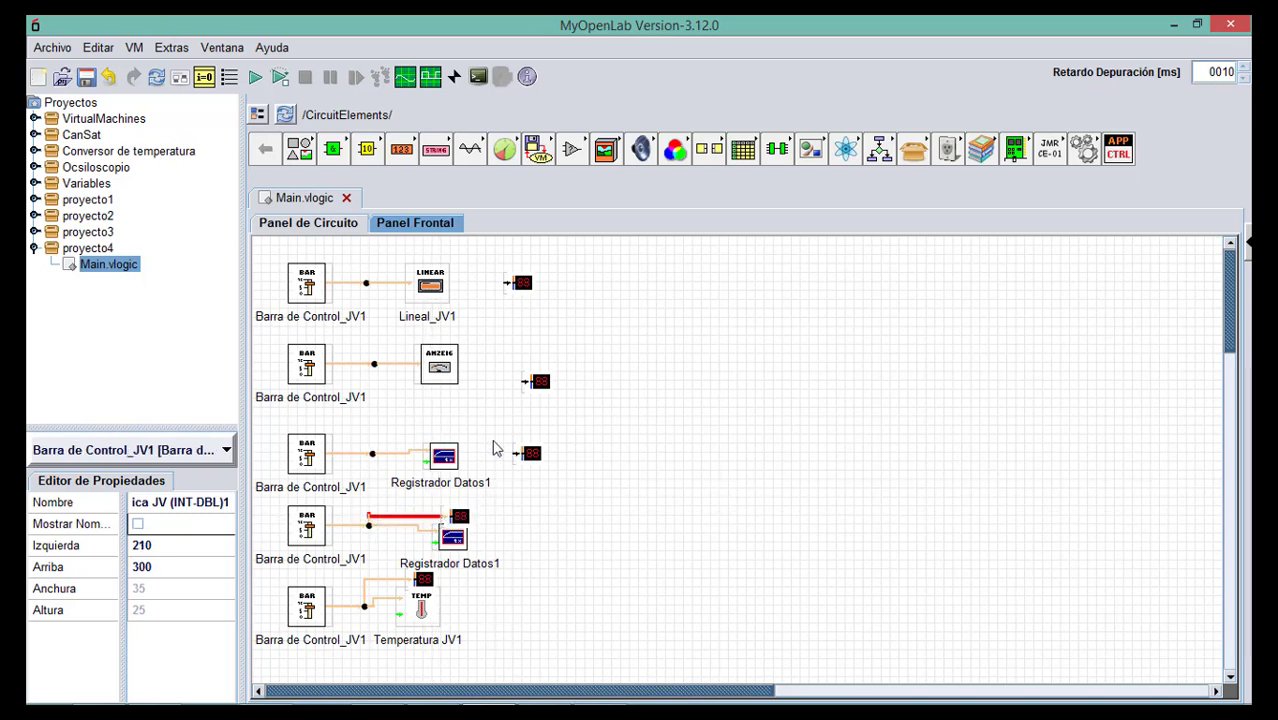
Place the Eje X and Presión numeric displays above their instrument rows and wire each to the node on its slider's wire.
{"action": "left_click_drag", "start_coordinate": [530, 453], "coordinate": [436, 418]}
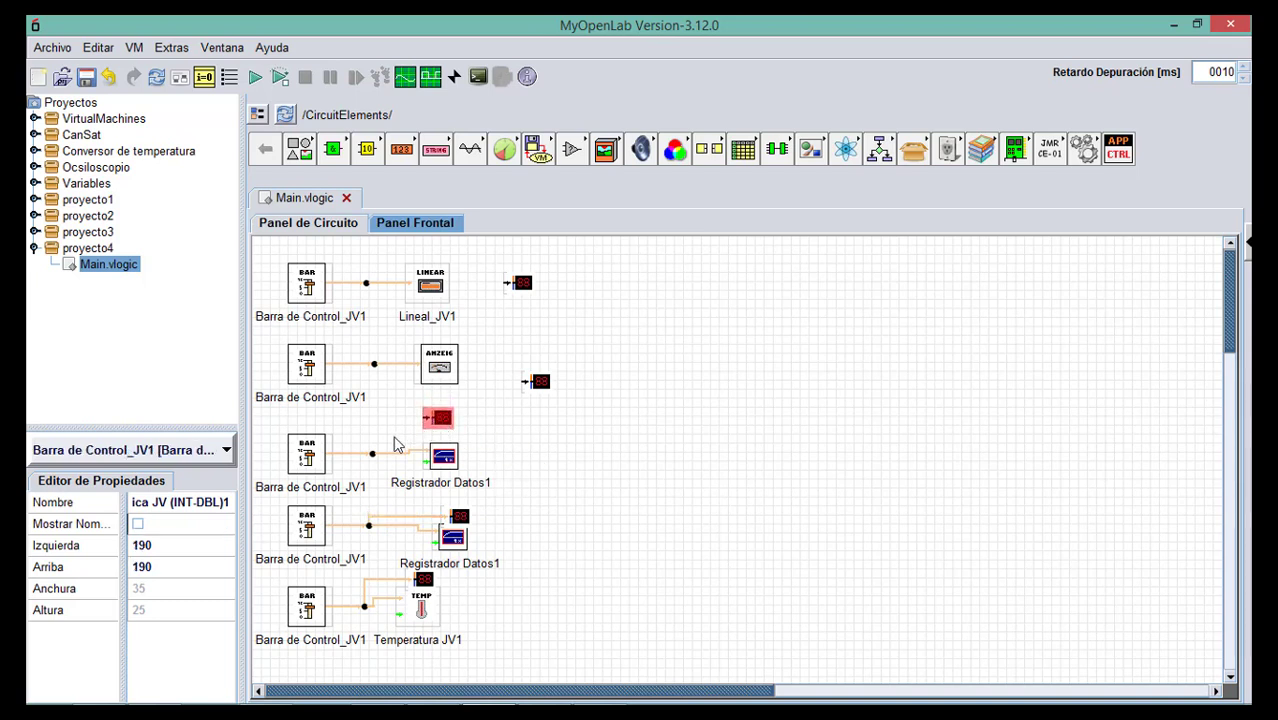
{"action": "left_click_drag", "start_coordinate": [372, 452], "coordinate": [421, 425]}
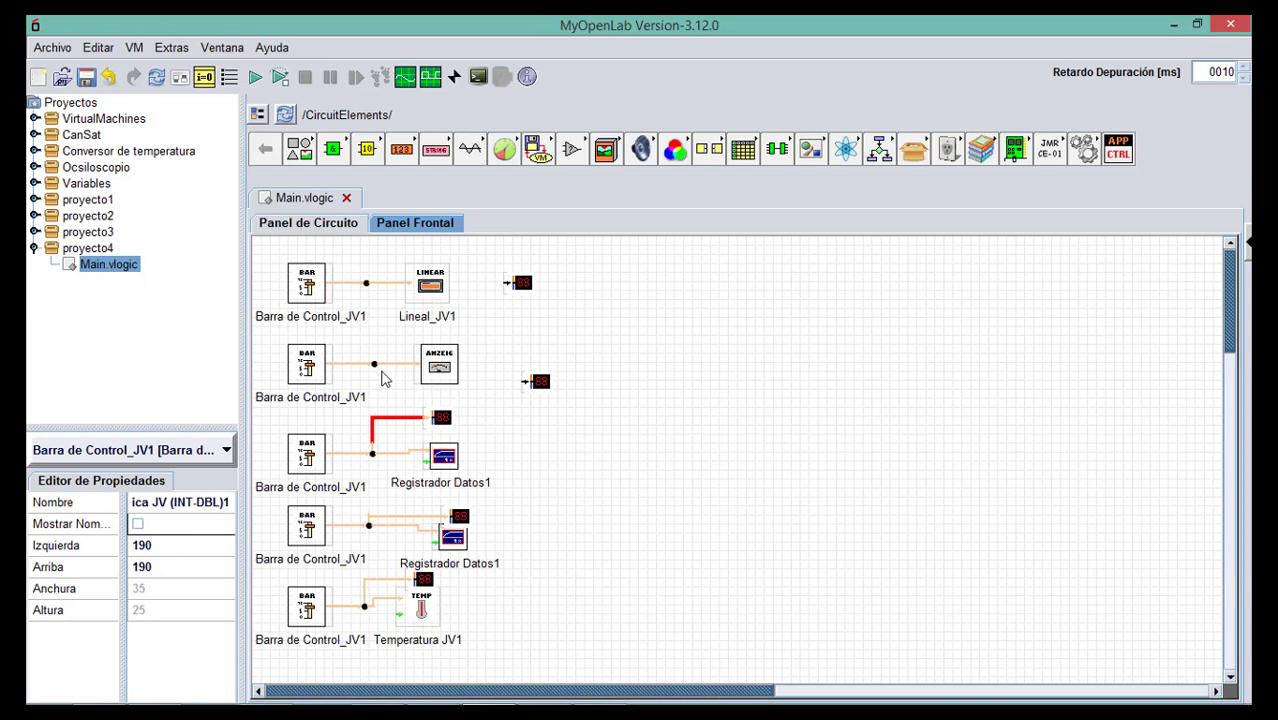
{"action": "left_click", "coordinate": [393, 378]}
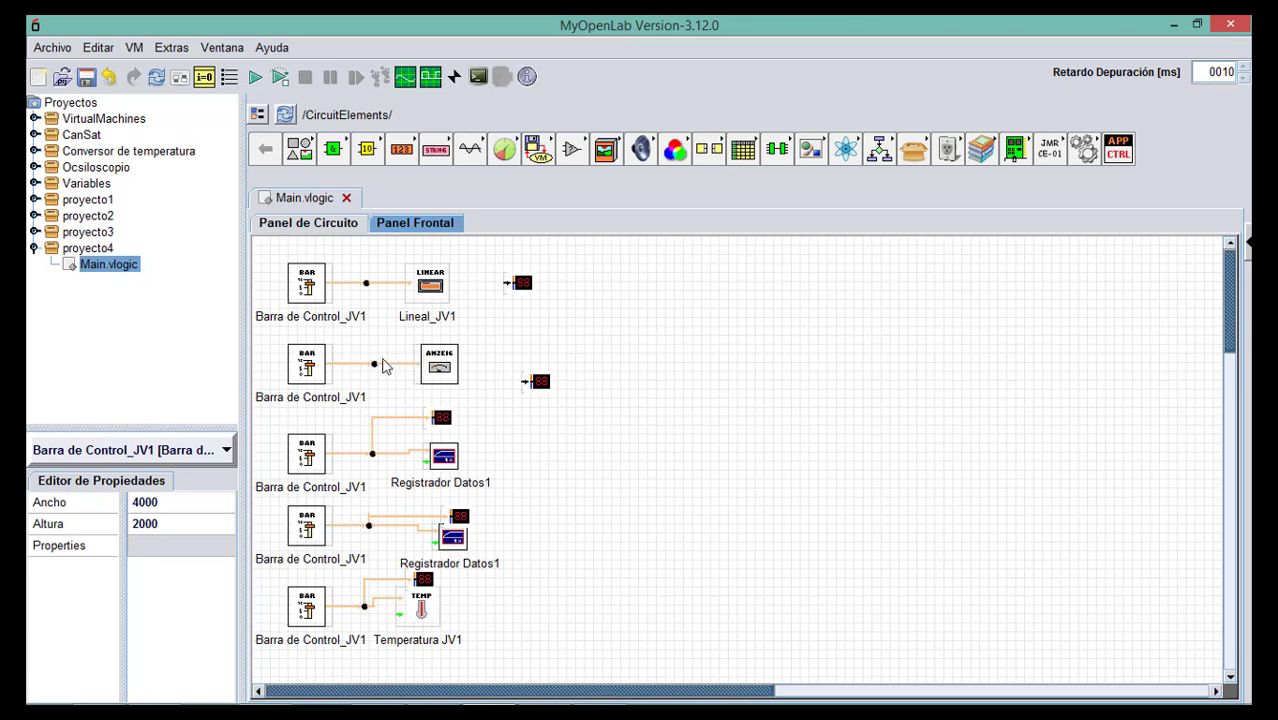
{"action": "left_click", "coordinate": [373, 364]}
{"action": "left_click_drag", "start_coordinate": [374, 360], "coordinate": [508, 346]}
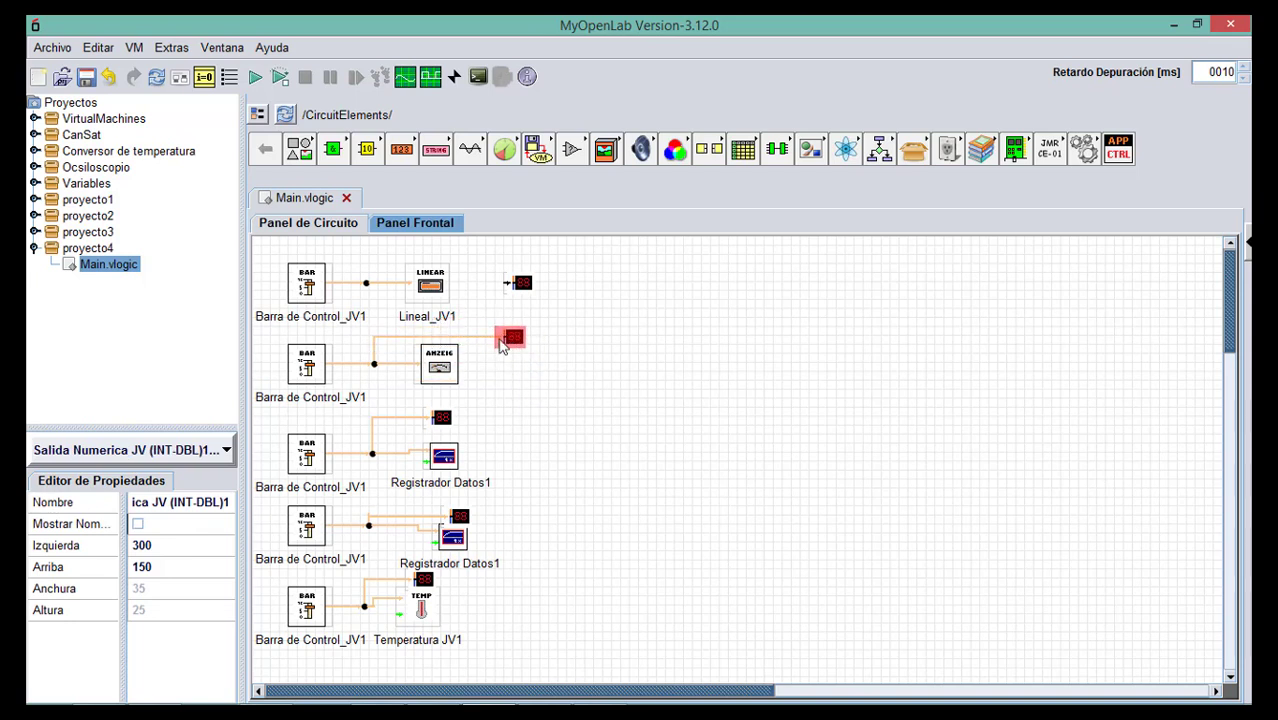
Move the Eje X, Eje Y and Temperatura numeric displays rightward, clear of their instrument blocks.
{"action": "left_click_drag", "start_coordinate": [443, 418], "coordinate": [557, 421]}
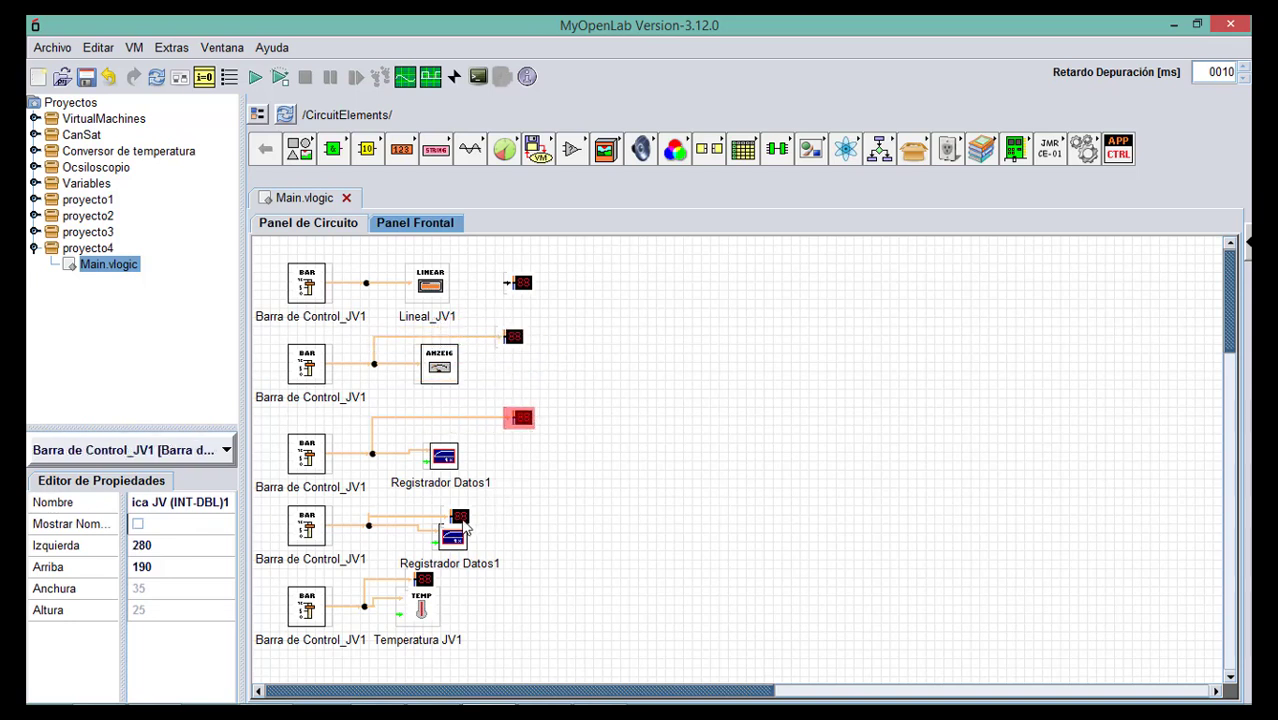
{"action": "left_click_drag", "start_coordinate": [462, 520], "coordinate": [531, 512]}
{"action": "left_click_drag", "start_coordinate": [424, 598], "coordinate": [542, 582]}
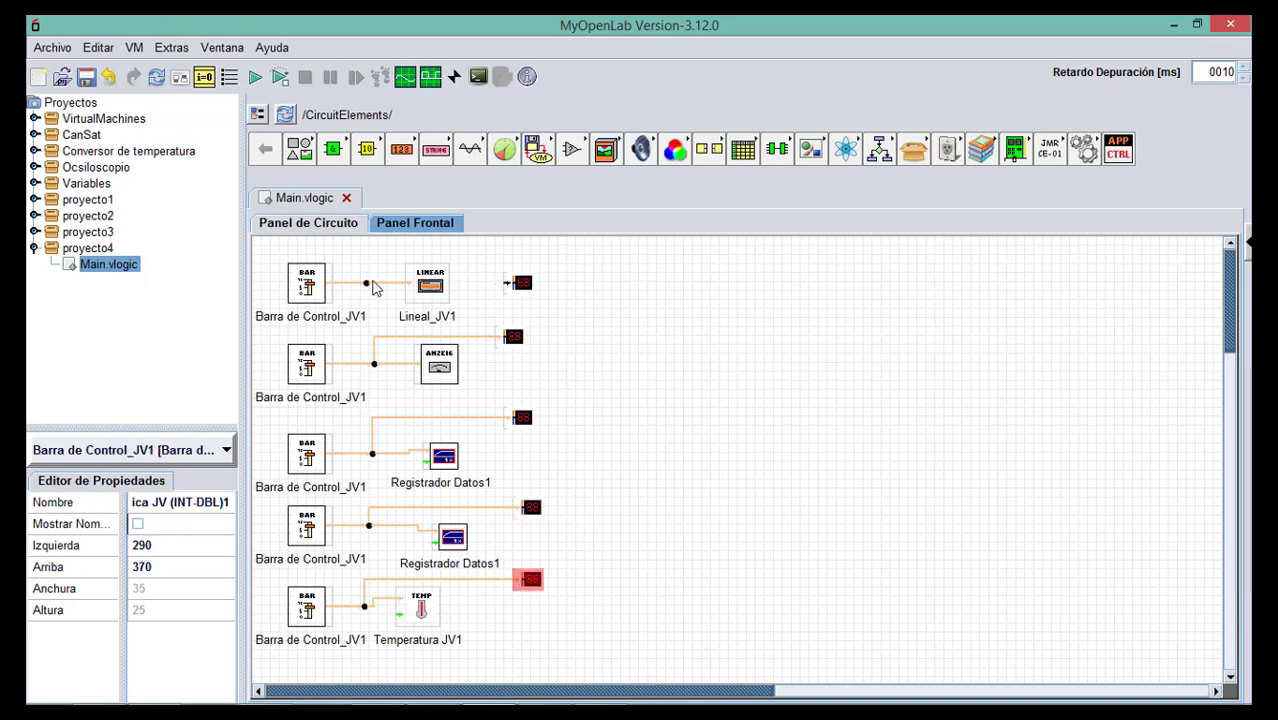
Wire the Altitud slider's node to its numeric display, raised above the Lineal_JV1 block, and align all five displays in one column.
{"action": "left_click_drag", "start_coordinate": [367, 284], "coordinate": [520, 257]}
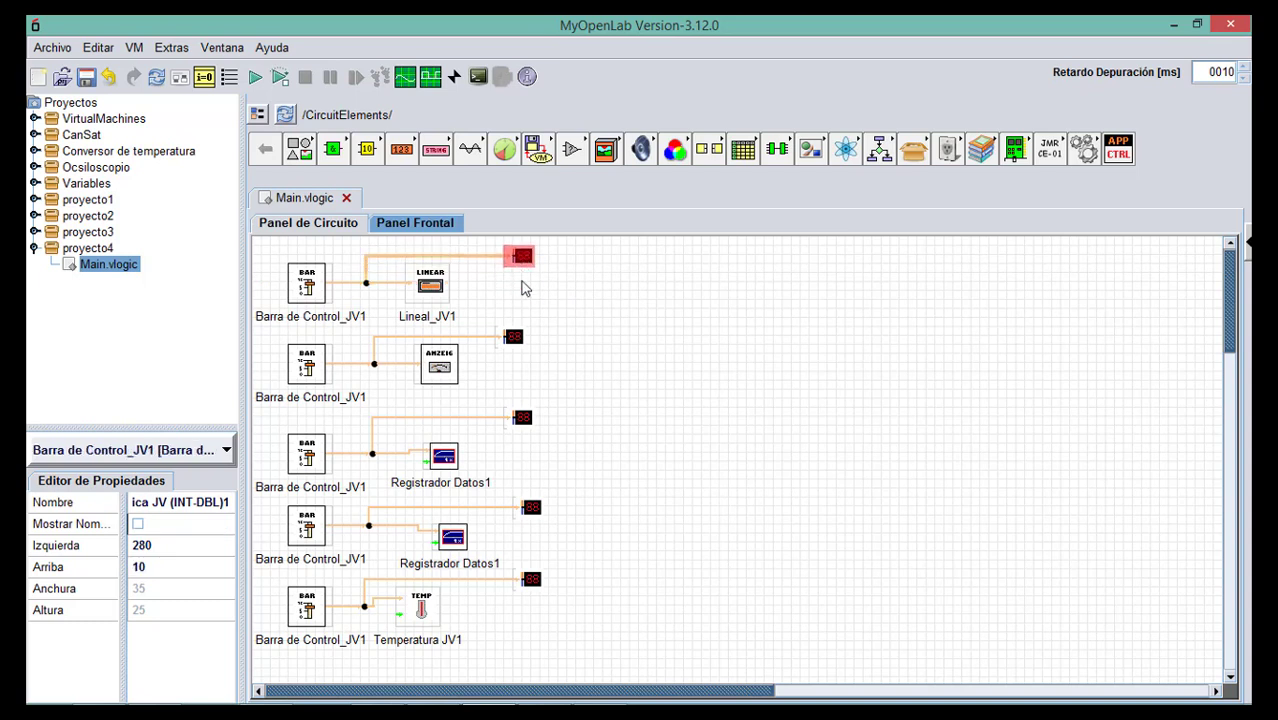
{"action": "left_click", "coordinate": [524, 338]}
{"action": "left_click_drag", "start_coordinate": [537, 508], "coordinate": [528, 508]}
{"action": "left_click_drag", "start_coordinate": [545, 570], "coordinate": [533, 568]}
{"action": "left_click", "coordinate": [610, 484]}
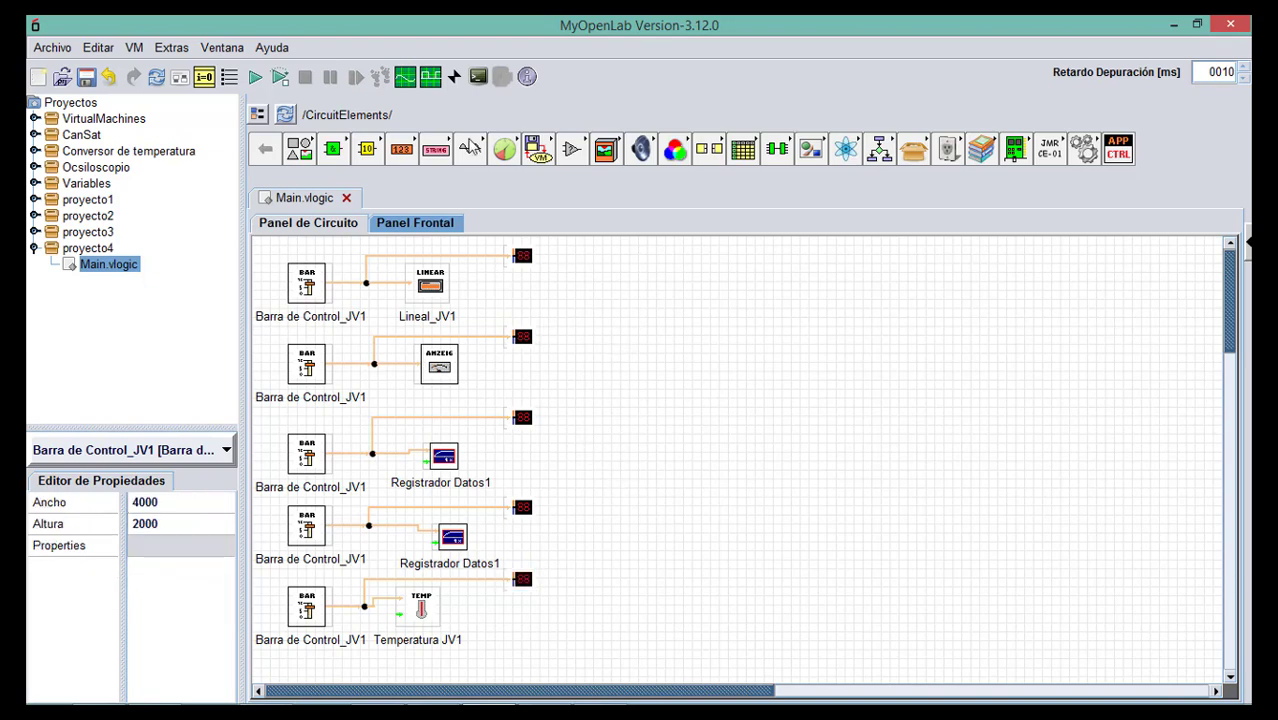
Run the project, test the sliders with Altitud at 4 and Temperatura at about 58.67, and close the running panel.
{"action": "left_click", "coordinate": [418, 226]}
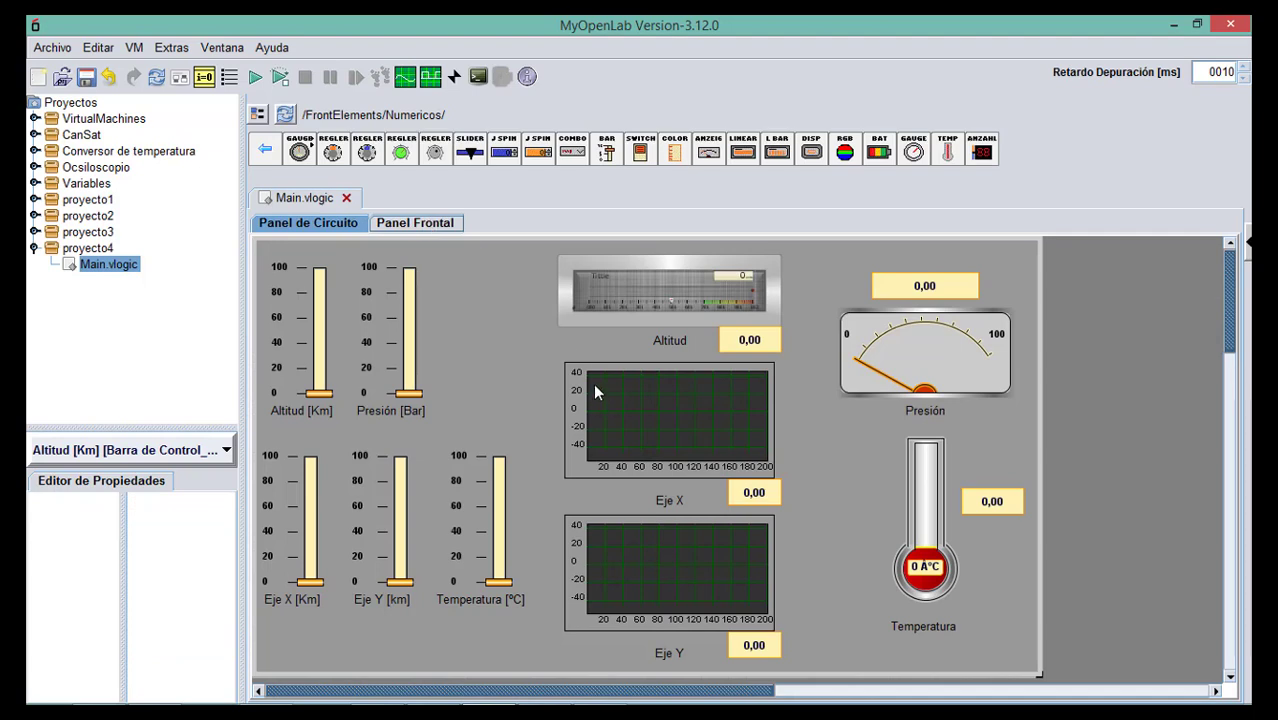
{"action": "left_click", "coordinate": [257, 78]}
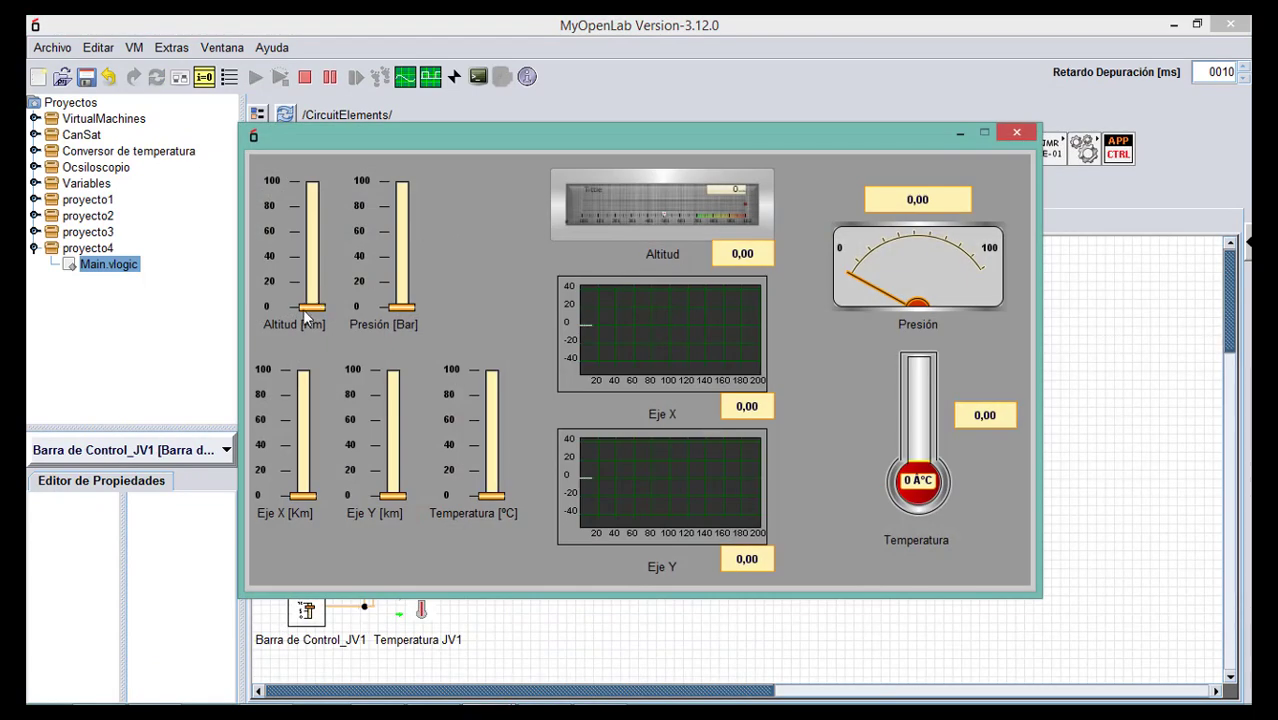
{"action": "mouse_move", "coordinate": [308, 307]}
{"action": "left_mouse_down"}
{"action": "mouse_move", "coordinate": [332, 178]}
{"action": "mouse_move", "coordinate": [312, 302]}
{"action": "left_mouse_up"}
{"action": "left_click_drag", "start_coordinate": [401, 306], "coordinate": [390, 342]}
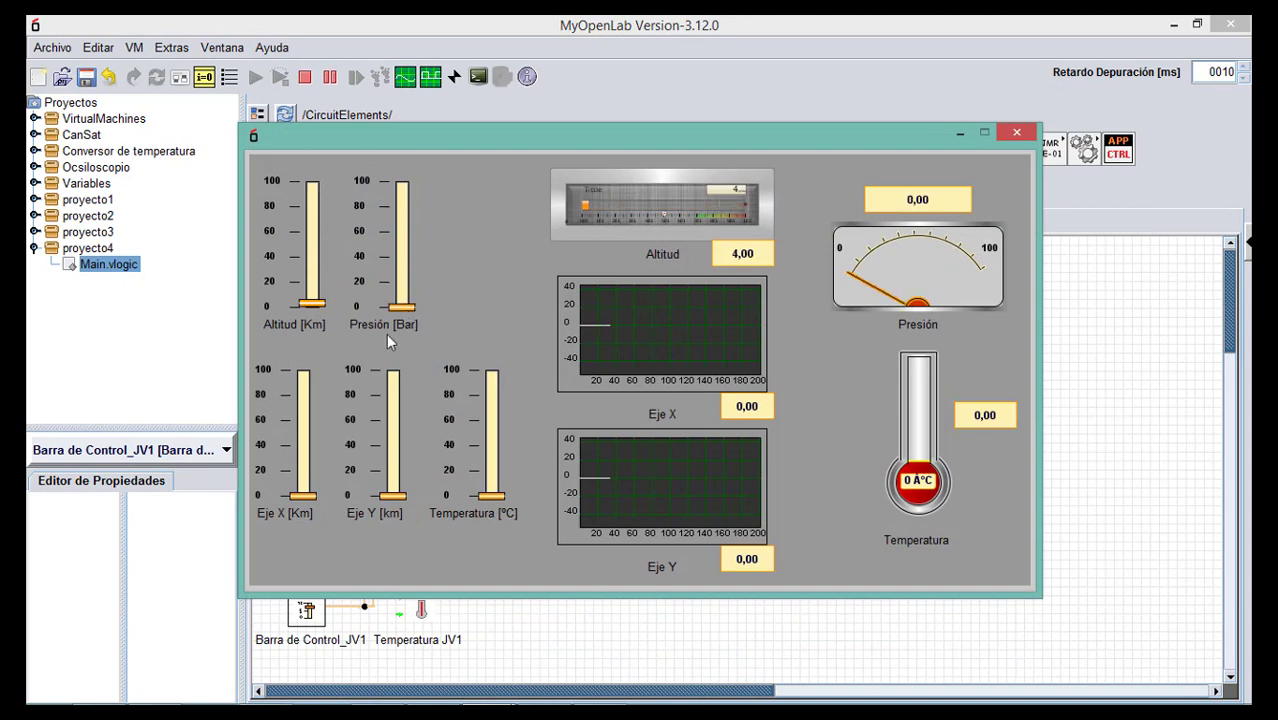
{"action": "mouse_move", "coordinate": [290, 495]}
{"action": "left_mouse_down"}
{"action": "mouse_move", "coordinate": [305, 429]}
{"action": "mouse_move", "coordinate": [314, 512]}
{"action": "left_mouse_up"}
{"action": "mouse_move", "coordinate": [388, 497]}
{"action": "left_mouse_down"}
{"action": "mouse_move", "coordinate": [399, 377]}
{"action": "mouse_move", "coordinate": [428, 514]}
{"action": "mouse_move", "coordinate": [483, 432]}
{"action": "mouse_move", "coordinate": [509, 437]}
{"action": "left_mouse_up"}
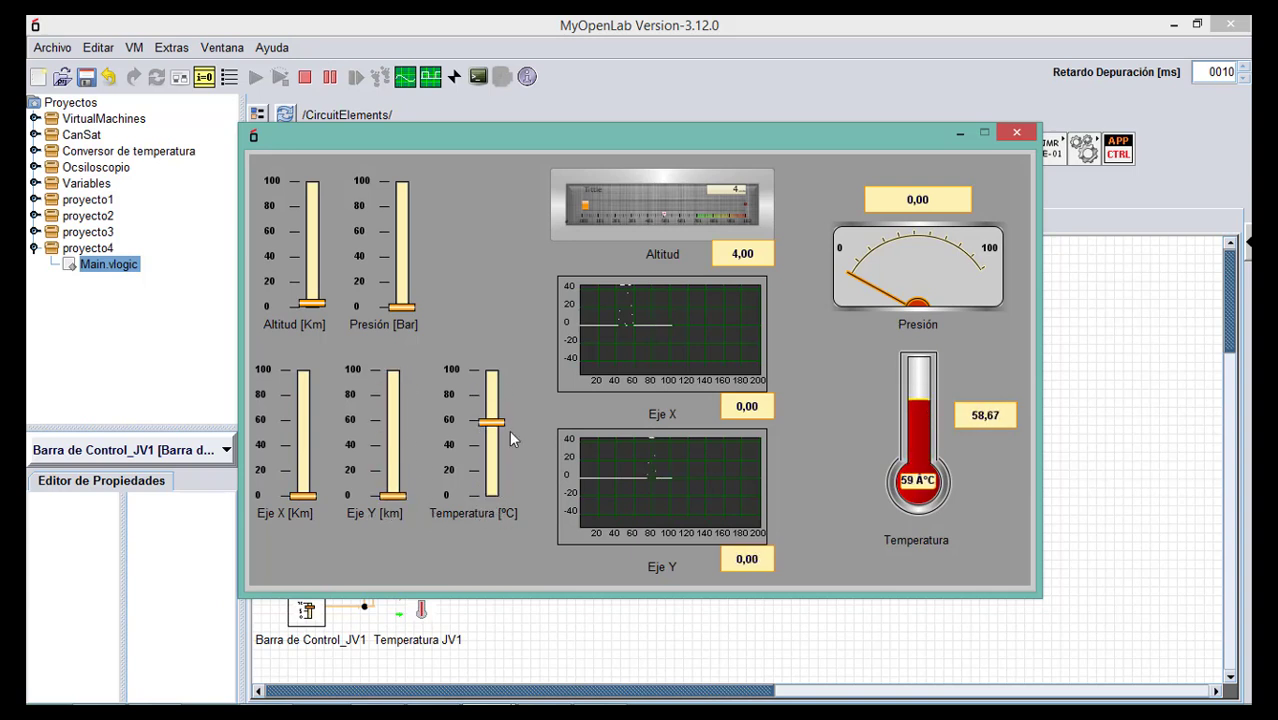
{"action": "left_click", "coordinate": [1016, 133]}
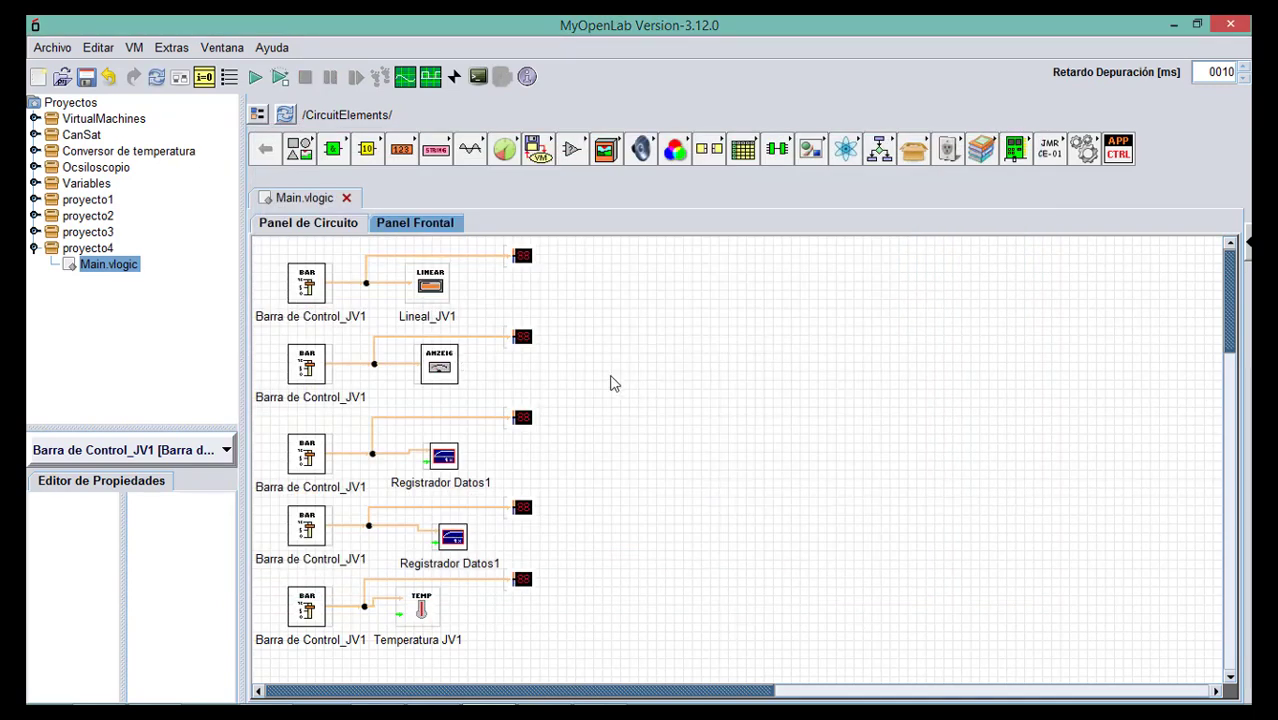
Set the Altitud [Km] slider's maximum to 50 on the dashboard panel.
{"action": "double_click", "coordinate": [318, 283]}
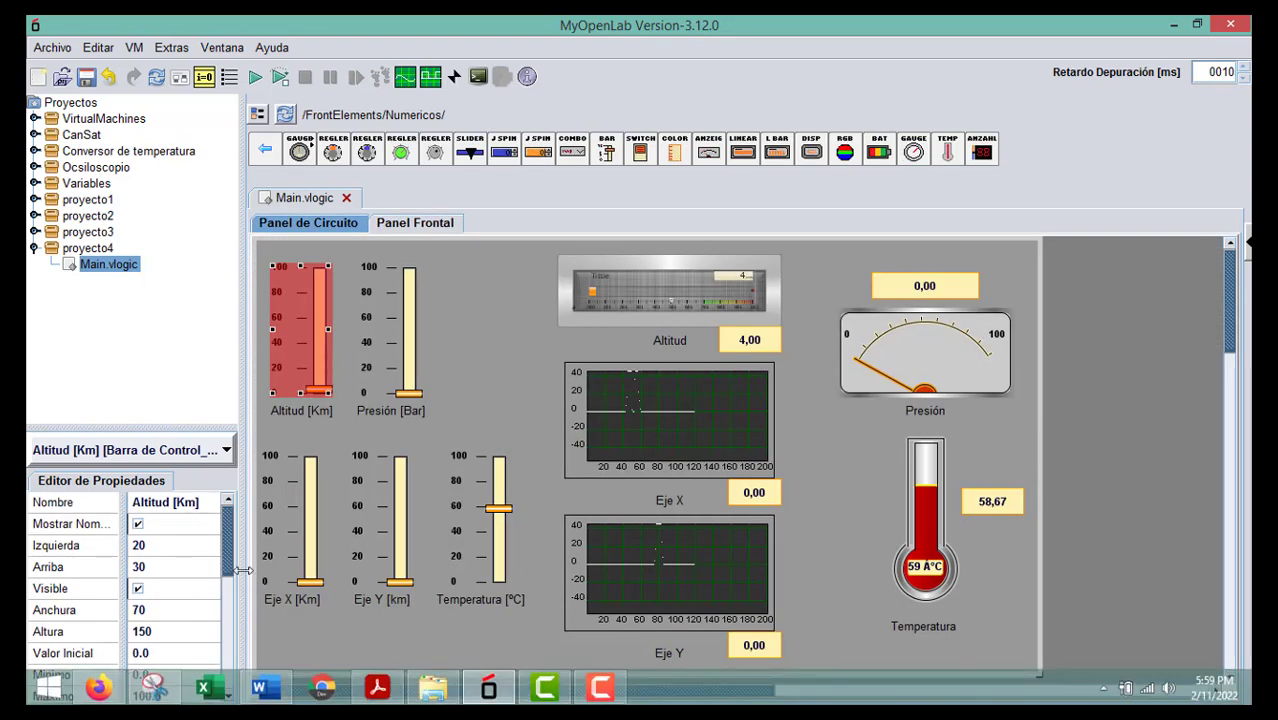
{"action": "mouse_move", "coordinate": [227, 570]}
{"action": "left_mouse_down"}
{"action": "mouse_move", "coordinate": [233, 668]}
{"action": "mouse_move", "coordinate": [232, 572]}
{"action": "left_mouse_up"}
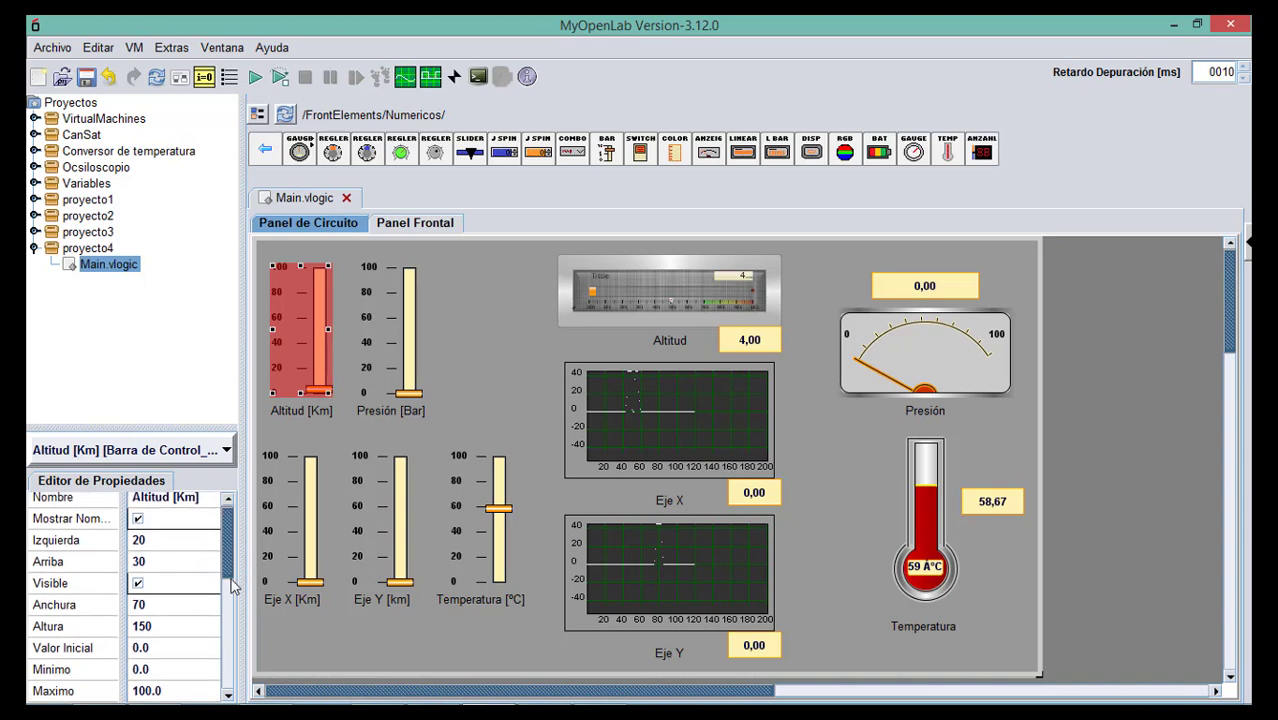
{"action": "scroll", "coordinate": [205, 615], "scroll_direction": "down", "scroll_amount": 1}
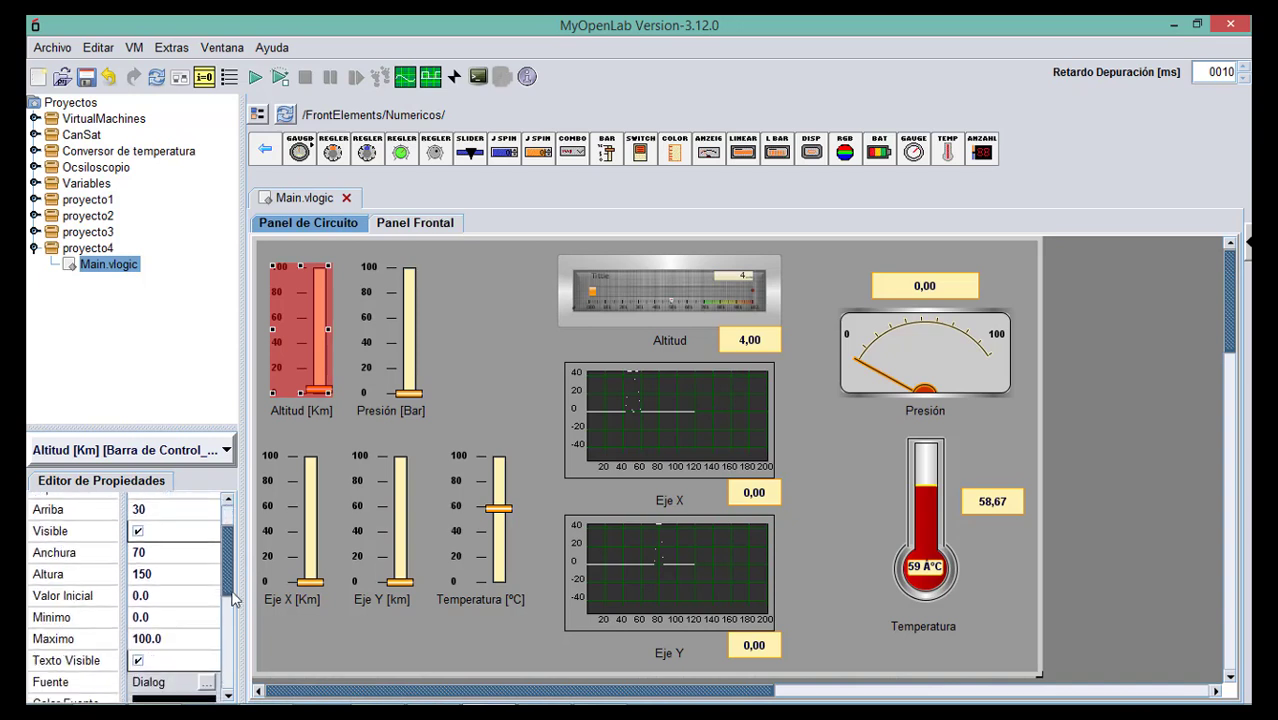
{"action": "double_click", "coordinate": [178, 630]}
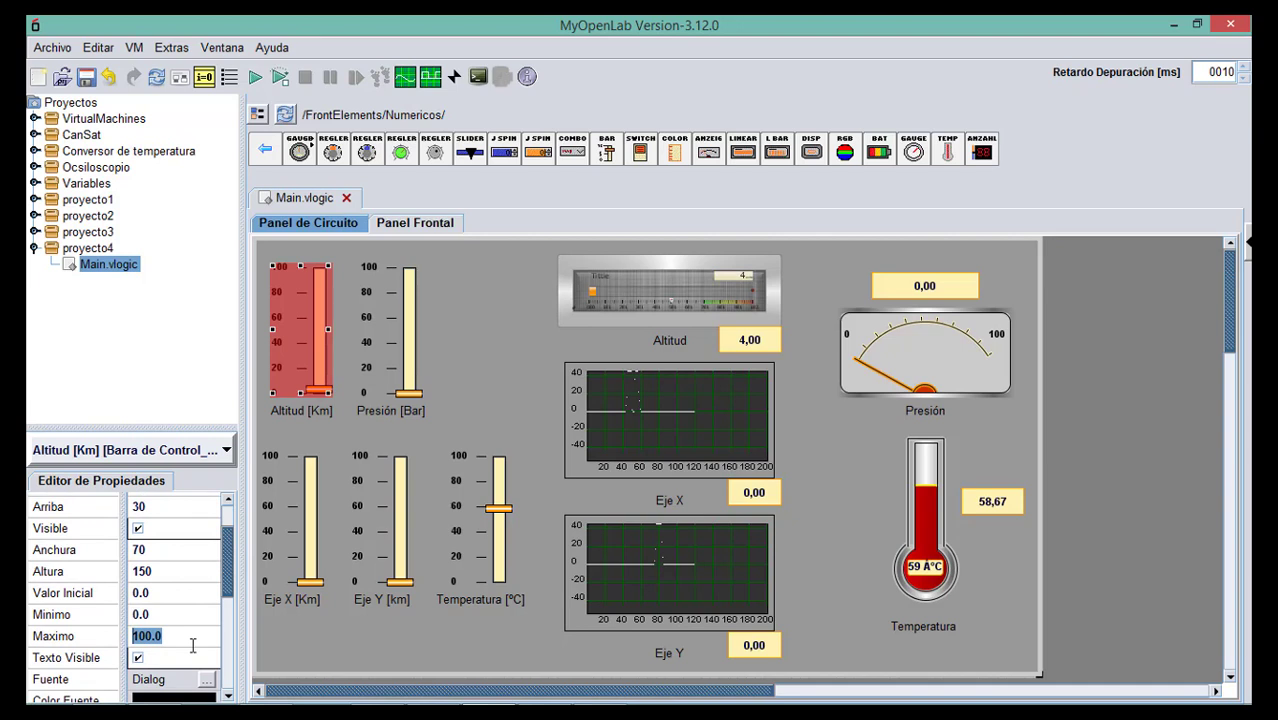
{"action": "type", "text": "50"}
{"action": "key", "text": "Return"}
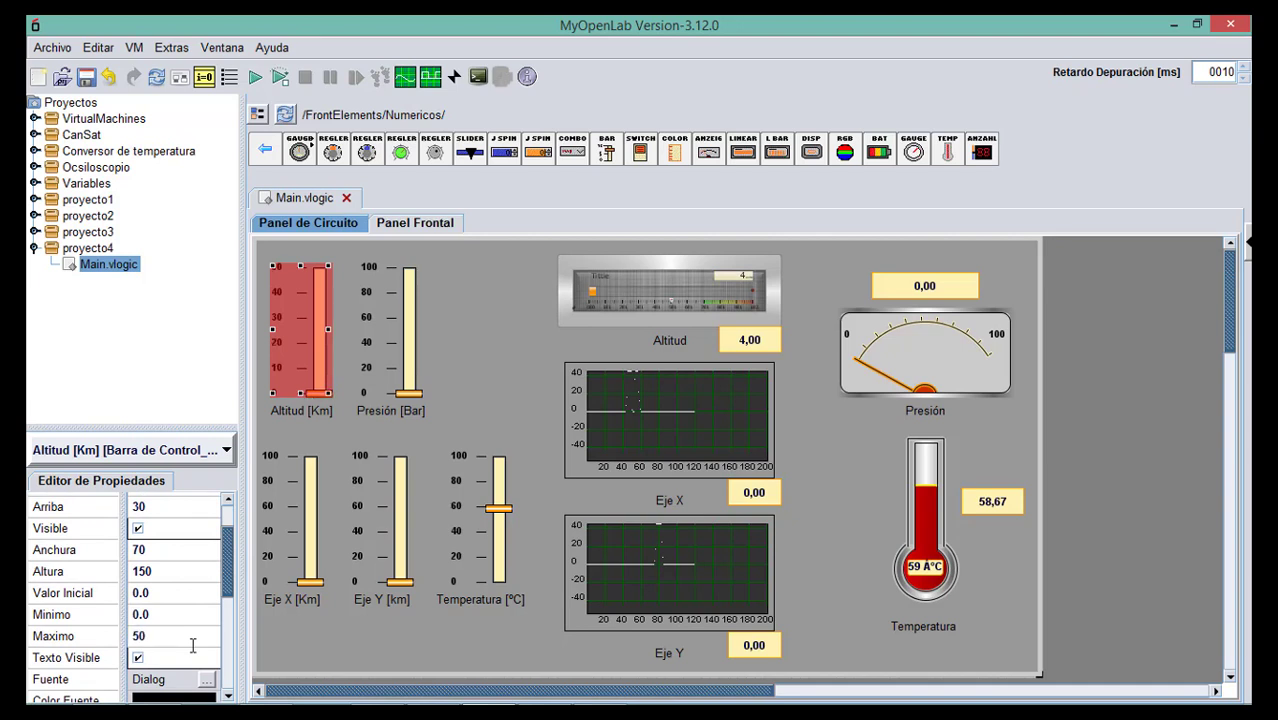
{"action": "left_click", "coordinate": [310, 660]}
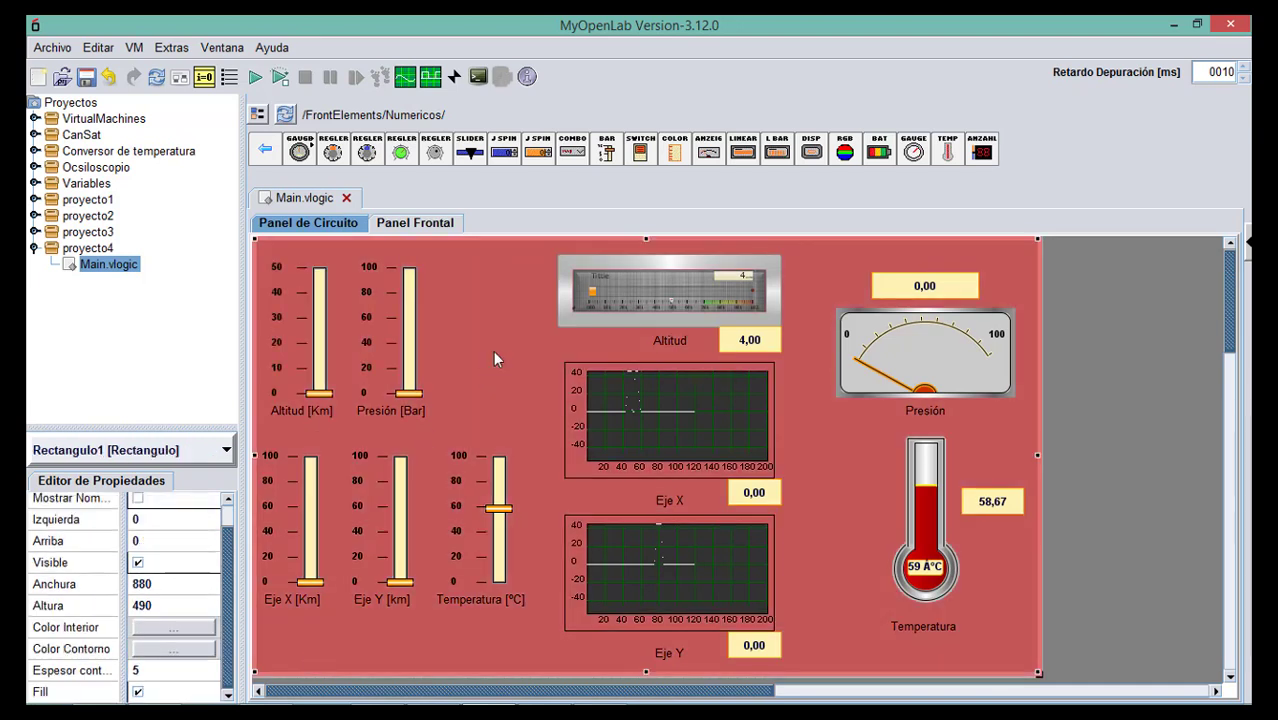
Set the maximum value of the Altitud linear gauge to 50 to match its slider.
{"action": "left_click", "coordinate": [320, 342]}
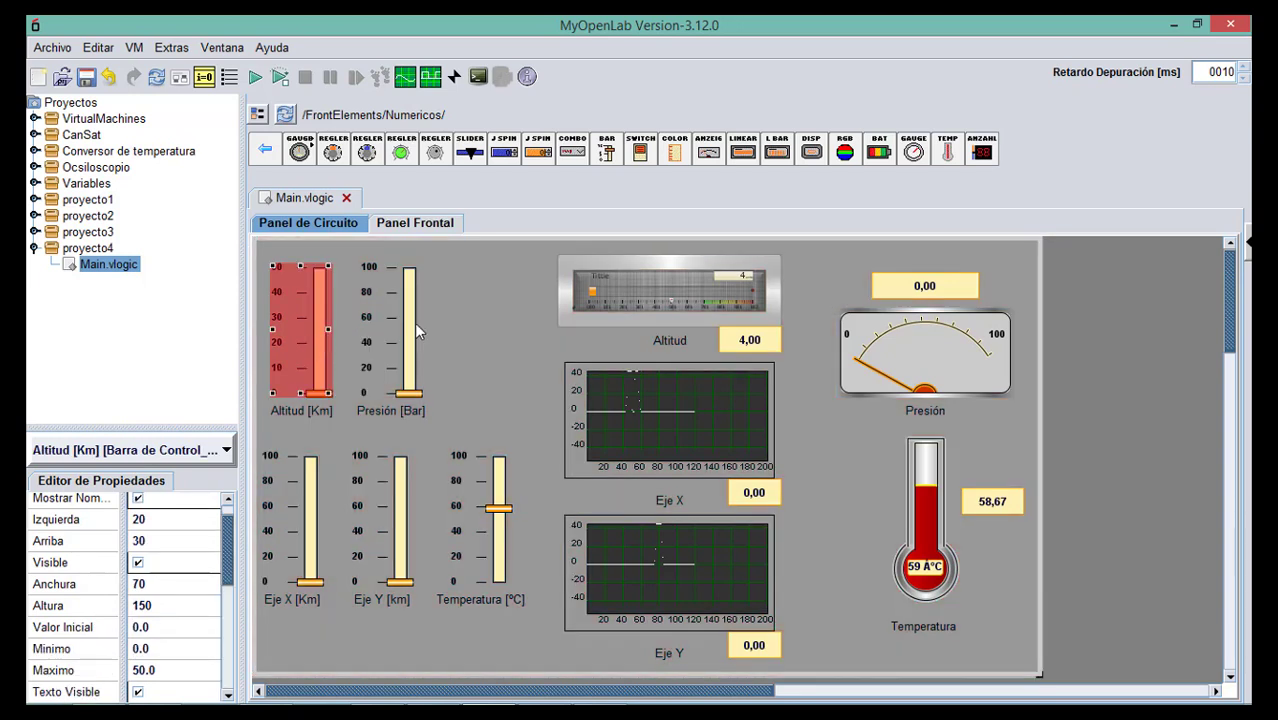
{"action": "left_click", "coordinate": [603, 296]}
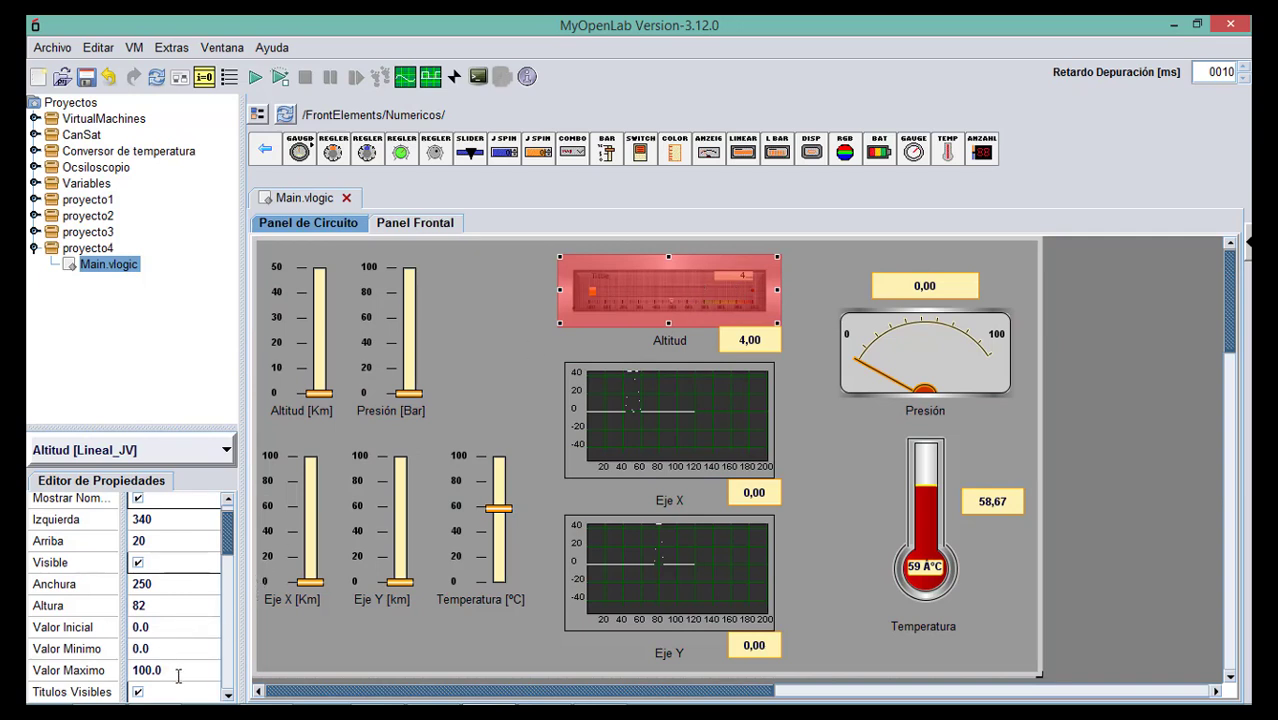
{"action": "left_click_drag", "start_coordinate": [170, 668], "coordinate": [128, 672]}
{"action": "type", "text": "50"}
{"action": "left_click", "coordinate": [453, 429]}
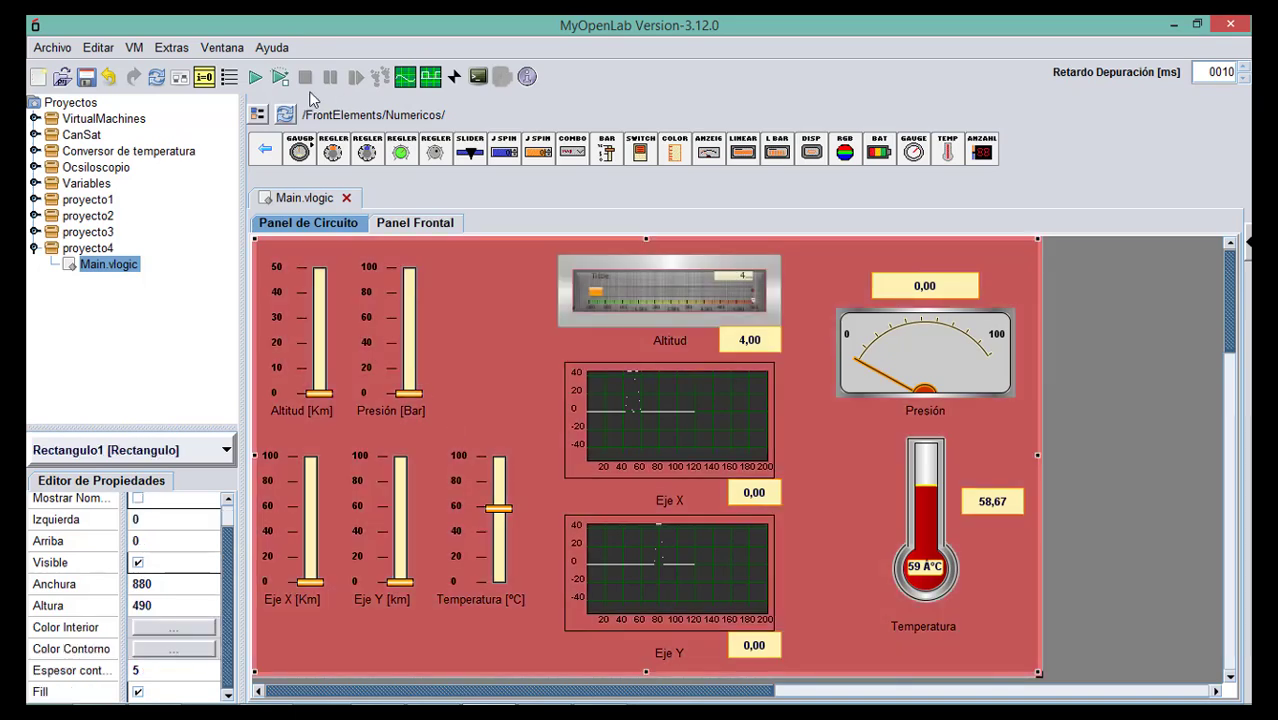
Run the project, raise the Altitud slider to its maximum of 50, and close the running panel.
{"action": "left_click", "coordinate": [255, 77]}
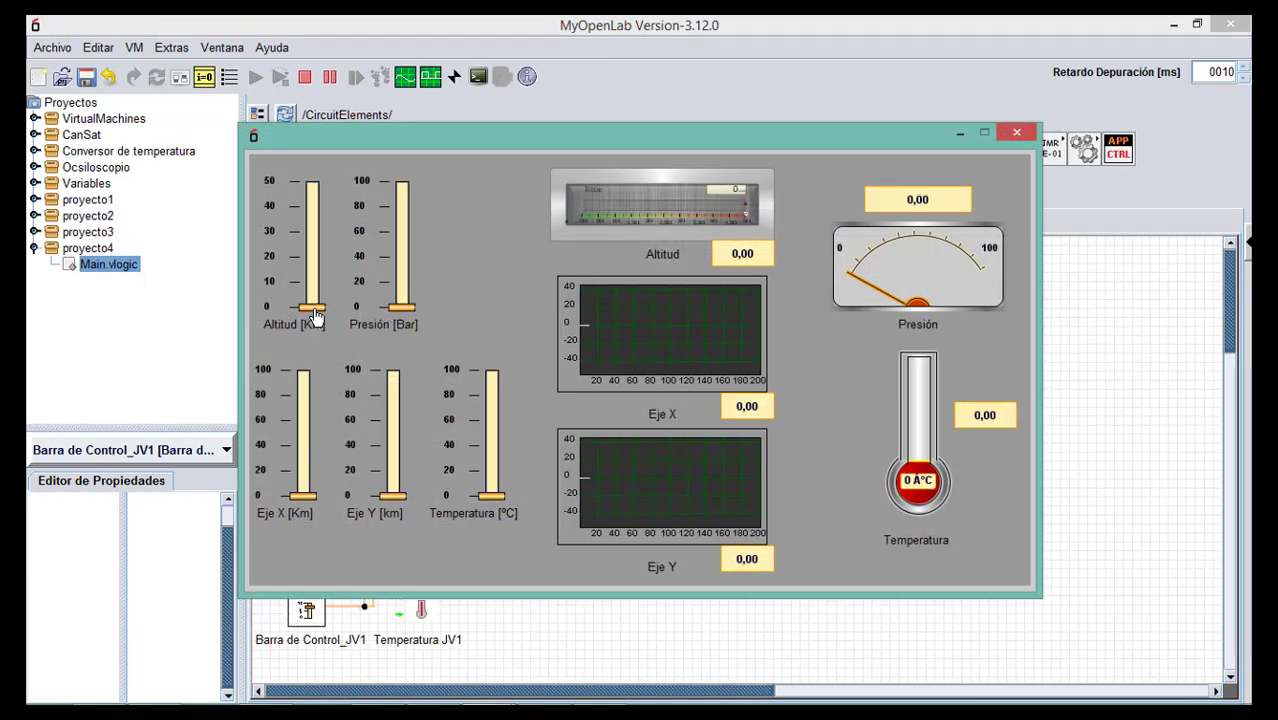
{"action": "left_click_drag", "start_coordinate": [314, 314], "coordinate": [338, 181]}
{"action": "left_click", "coordinate": [1016, 132]}
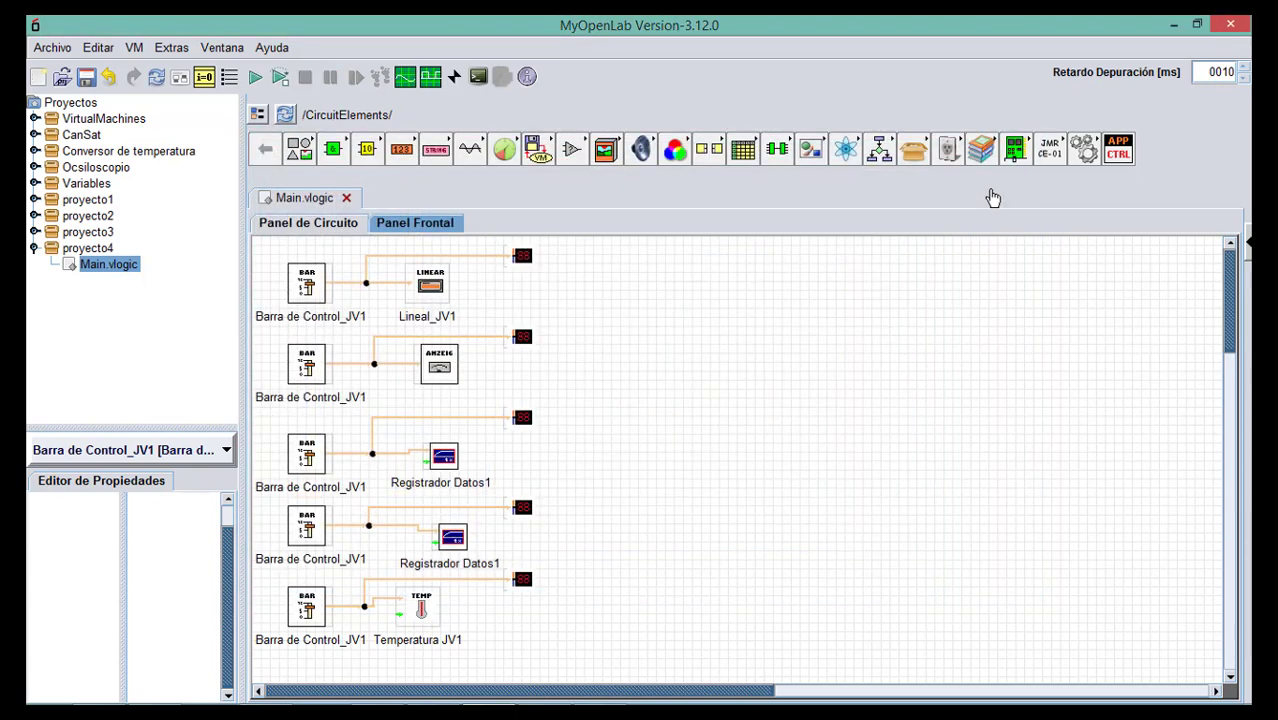
Shift the Presión [Bar] slider slightly rightward on the dashboard, away from the Altitud slider.
{"action": "left_click", "coordinate": [298, 318]}
{"action": "double_click", "coordinate": [313, 299]}
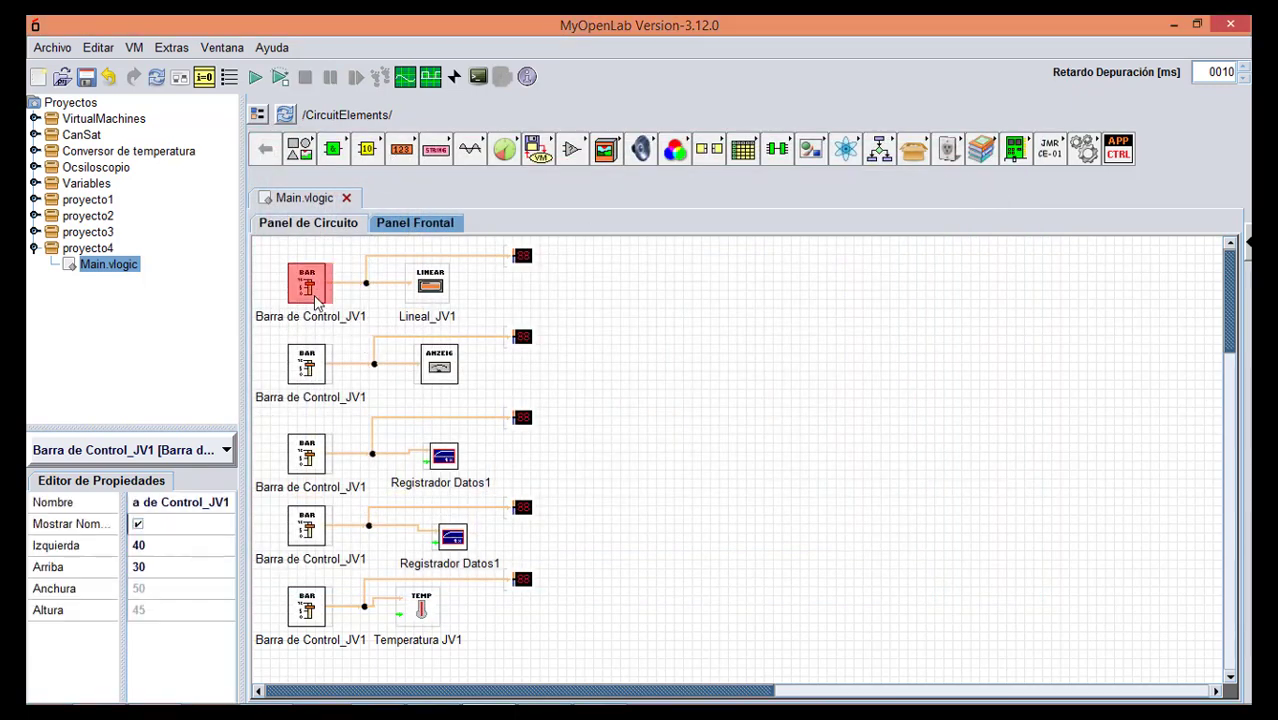
{"action": "left_click", "coordinate": [405, 366]}
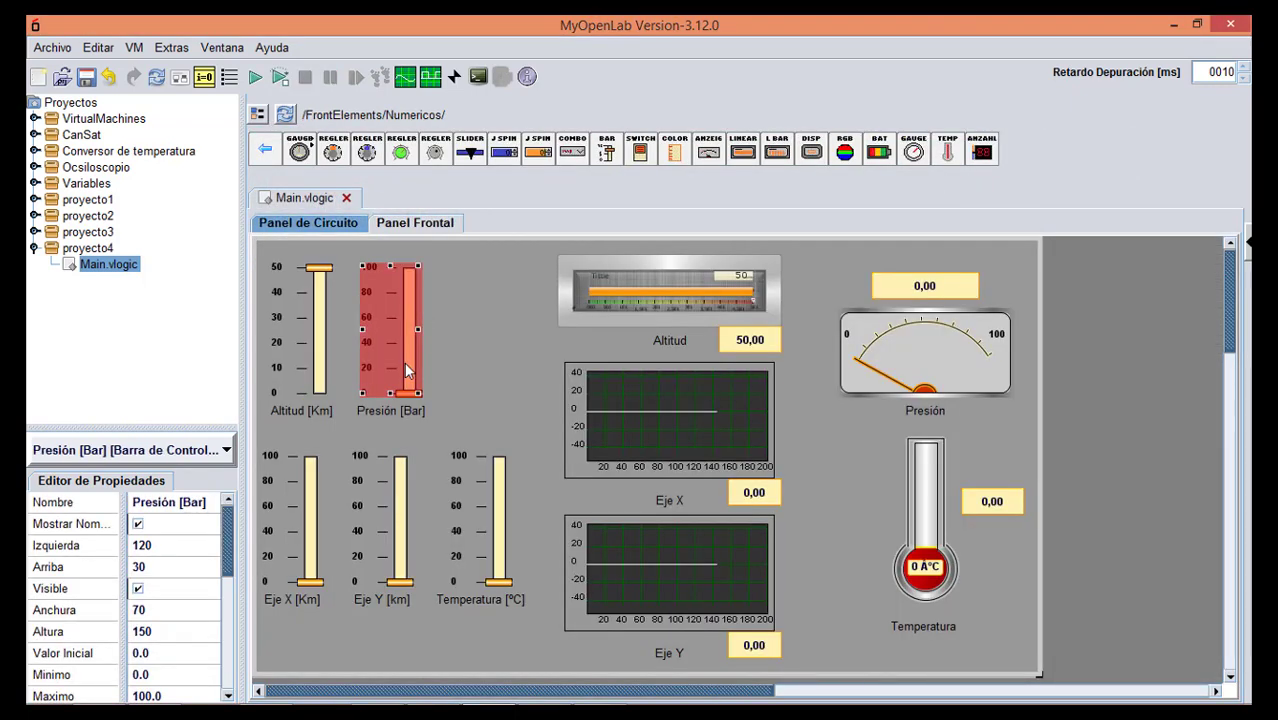
{"action": "double_click", "coordinate": [405, 366]}
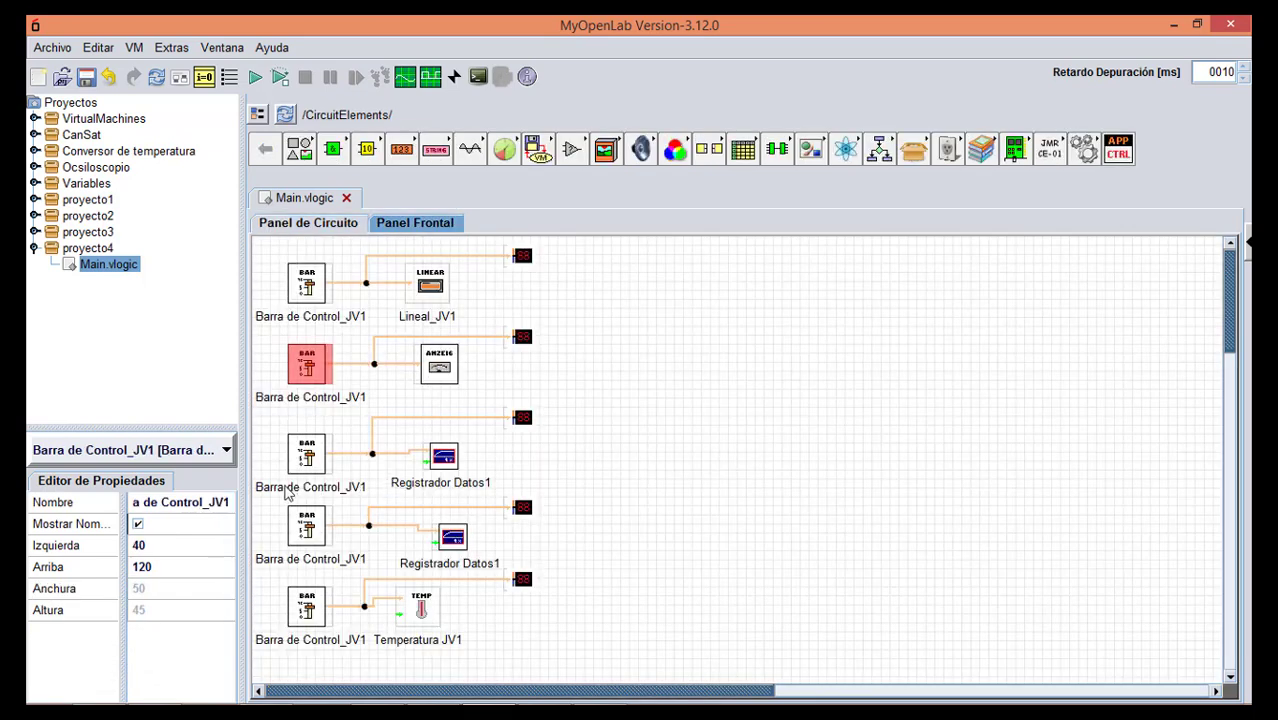
{"action": "double_click", "coordinate": [326, 366]}
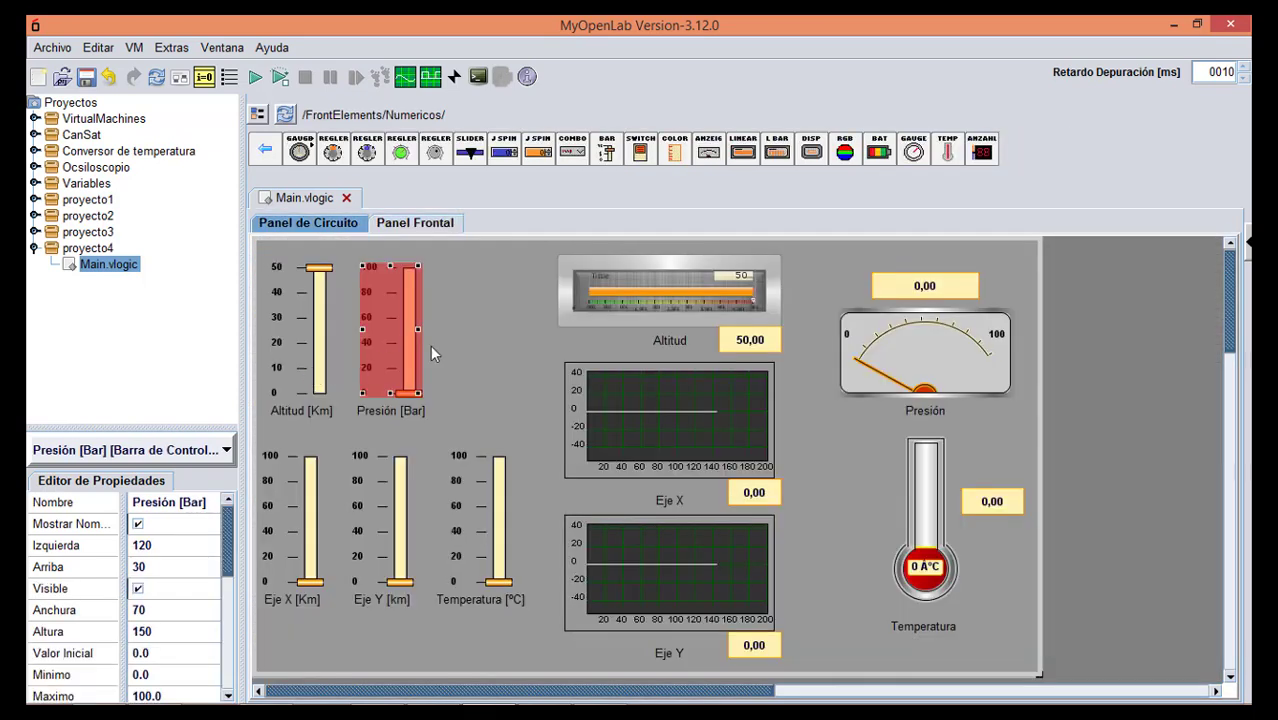
{"action": "left_click", "coordinate": [486, 354]}
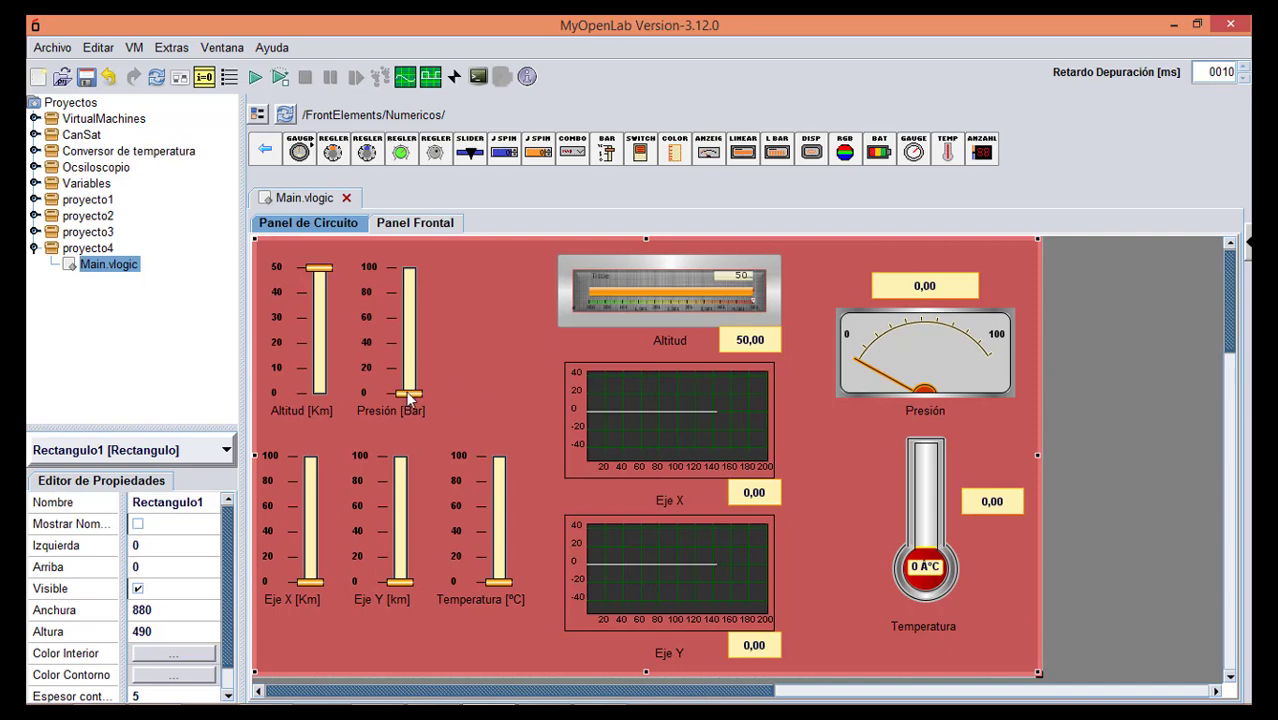
{"action": "left_click", "coordinate": [407, 386]}
{"action": "left_click_drag", "start_coordinate": [407, 386], "coordinate": [416, 386]}
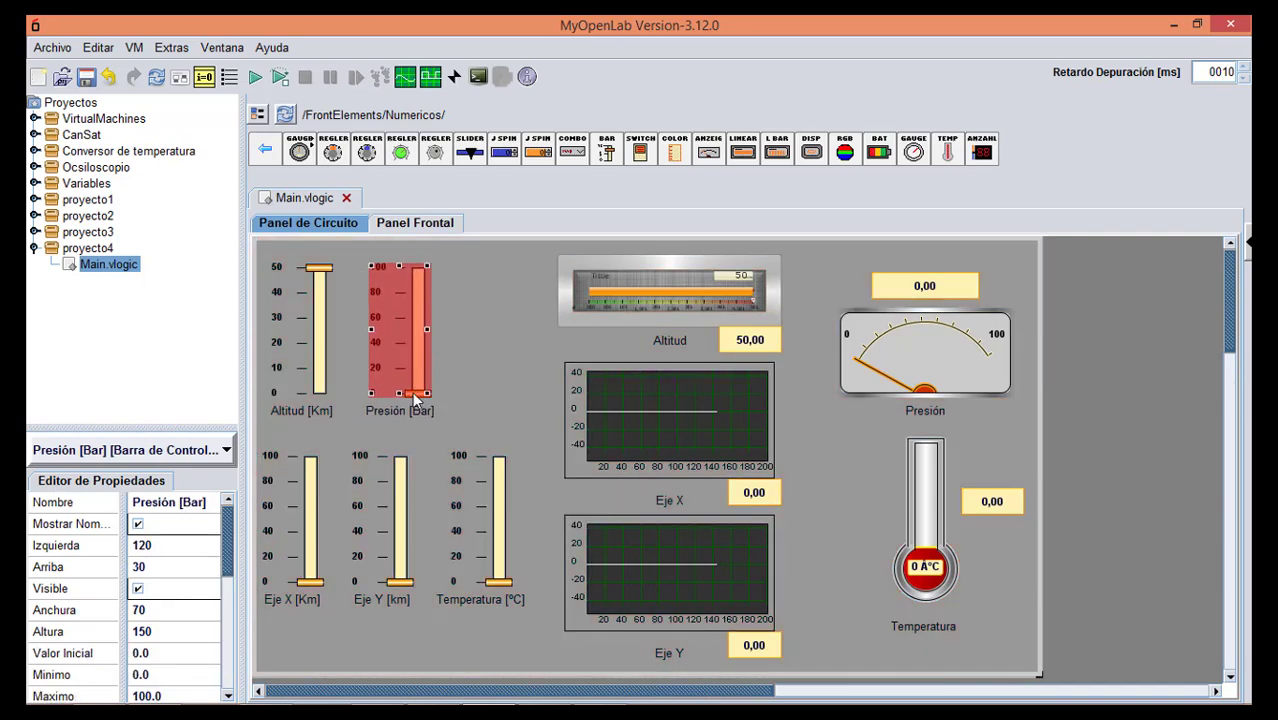
{"action": "left_click", "coordinate": [362, 315]}
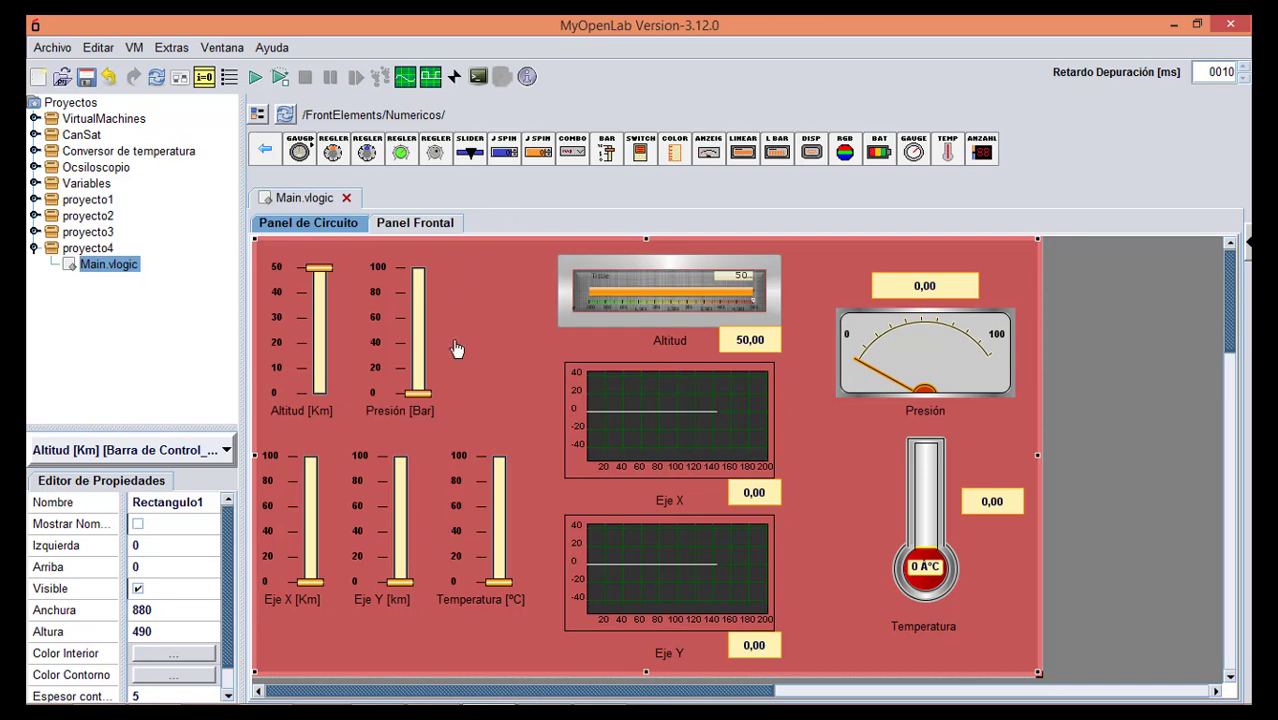
Set the Eje X [Km] slider's maximum to 40 in its dashboard properties.
{"action": "left_click", "coordinate": [310, 555]}
{"action": "double_click", "coordinate": [310, 557]}
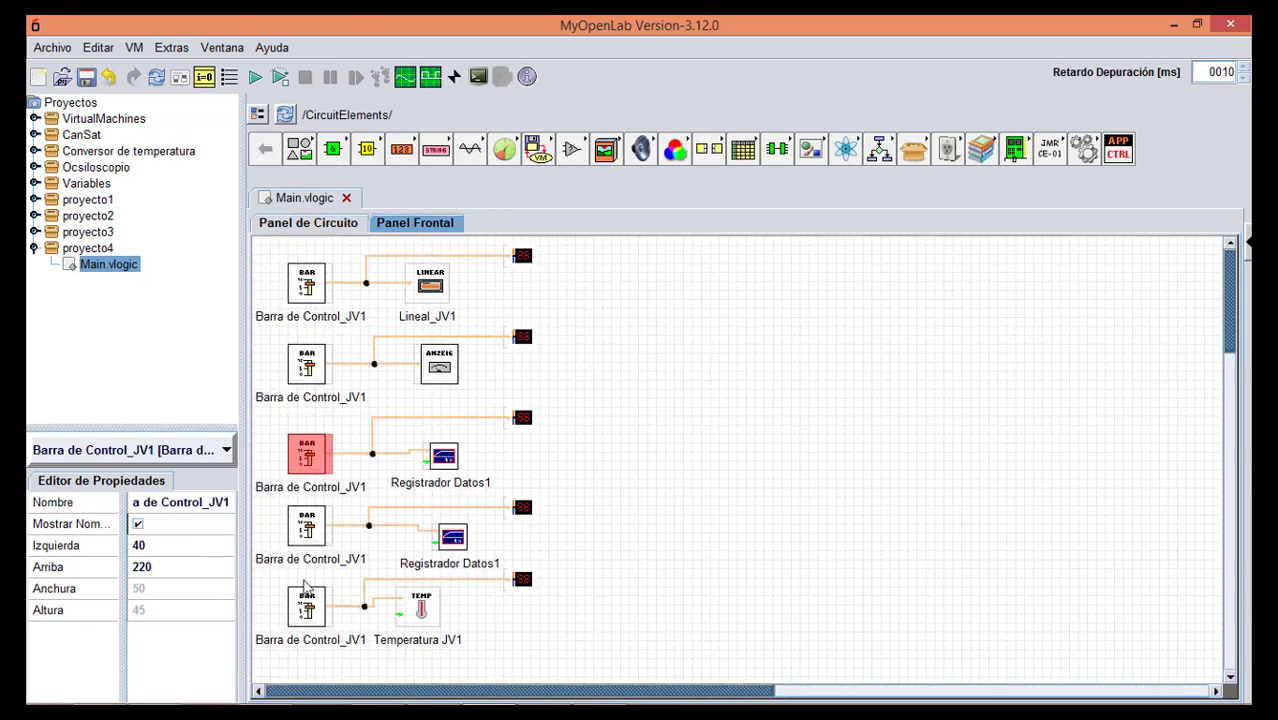
{"action": "double_click", "coordinate": [312, 455]}
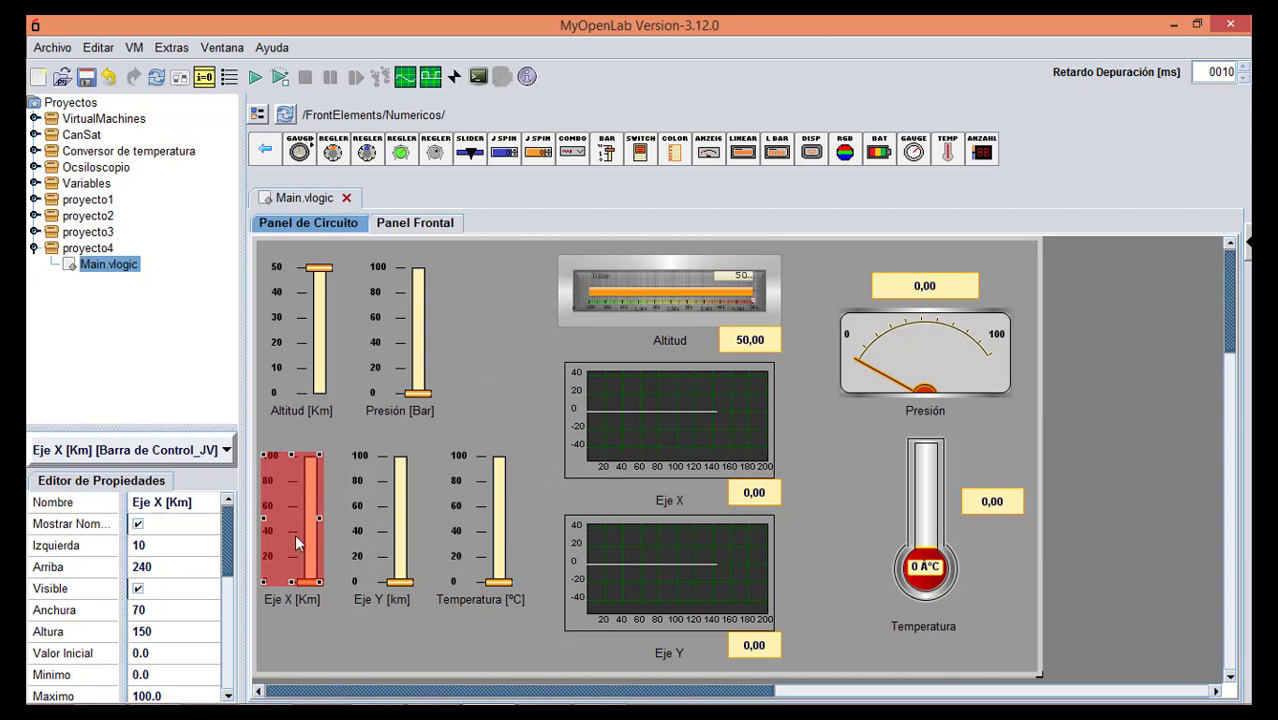
{"action": "left_click", "coordinate": [234, 614]}
{"action": "left_click", "coordinate": [233, 545]}
{"action": "left_click_drag", "start_coordinate": [231, 529], "coordinate": [230, 576]}
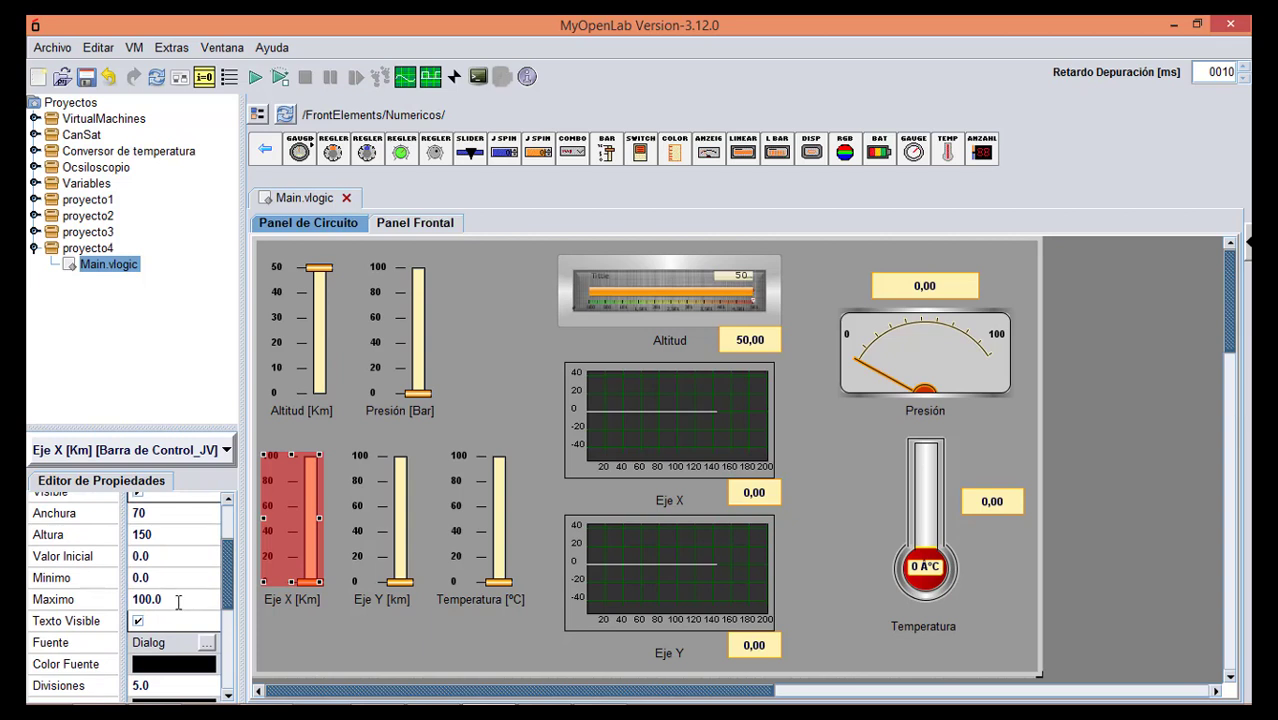
{"action": "left_click_drag", "start_coordinate": [178, 600], "coordinate": [128, 600]}
{"action": "type", "text": "40"}
{"action": "key", "text": "Return"}
Set the Eje X [Km] slider's minimum to -40.
{"action": "left_click", "coordinate": [140, 578]}
{"action": "double_click", "coordinate": [140, 578]}
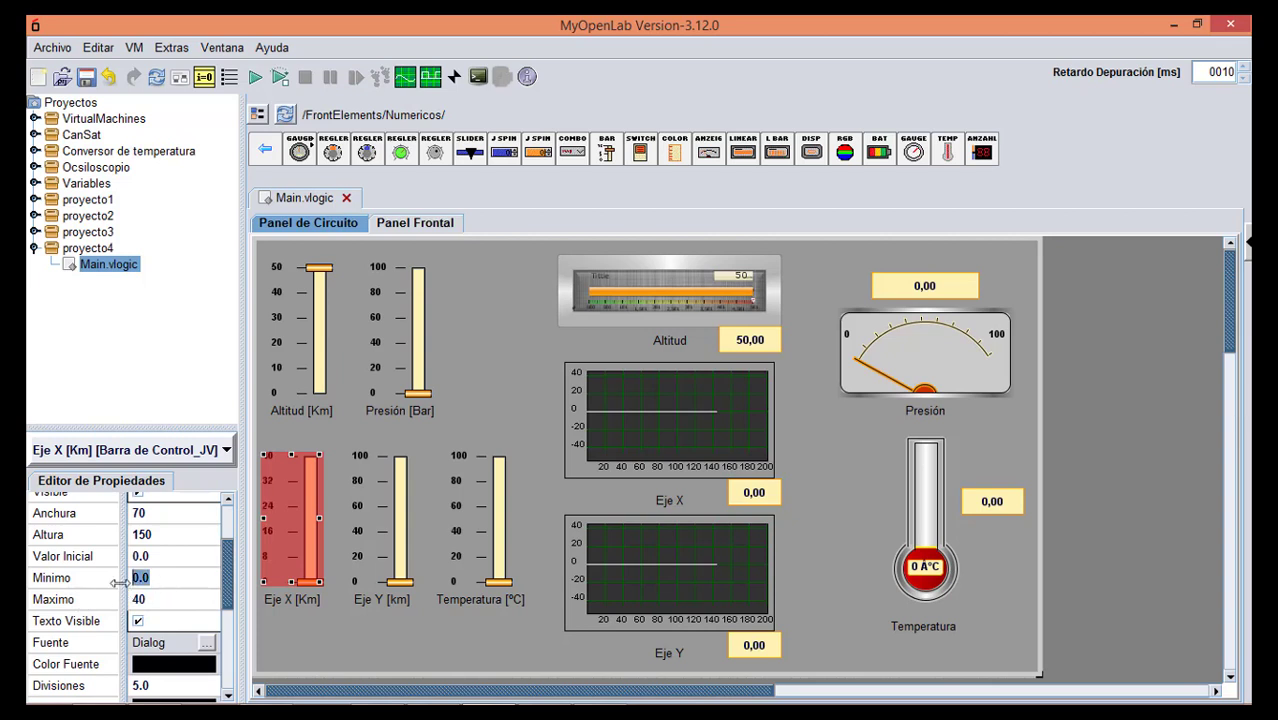
{"action": "key", "text": "BackSpace"}
{"action": "key", "text": "Return"}
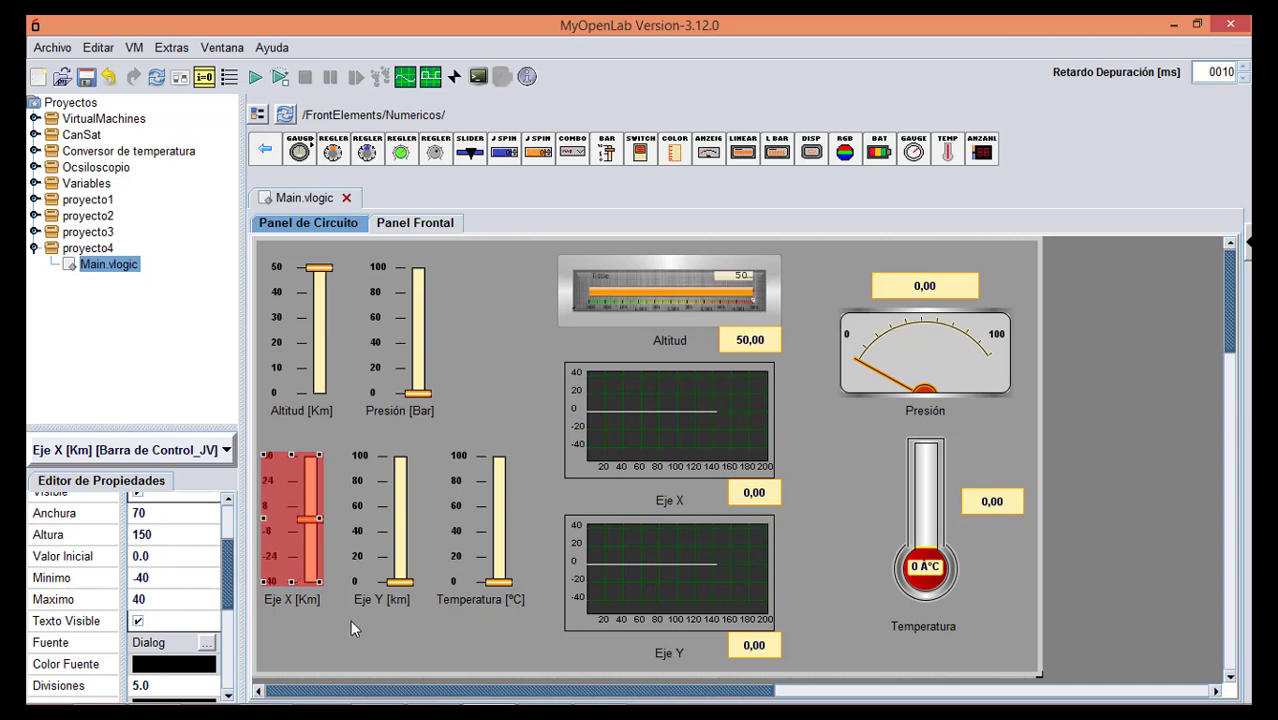
Set the Eje Y [km] slider's maximum to 40 and its minimum to -40.
{"action": "left_click", "coordinate": [375, 548]}
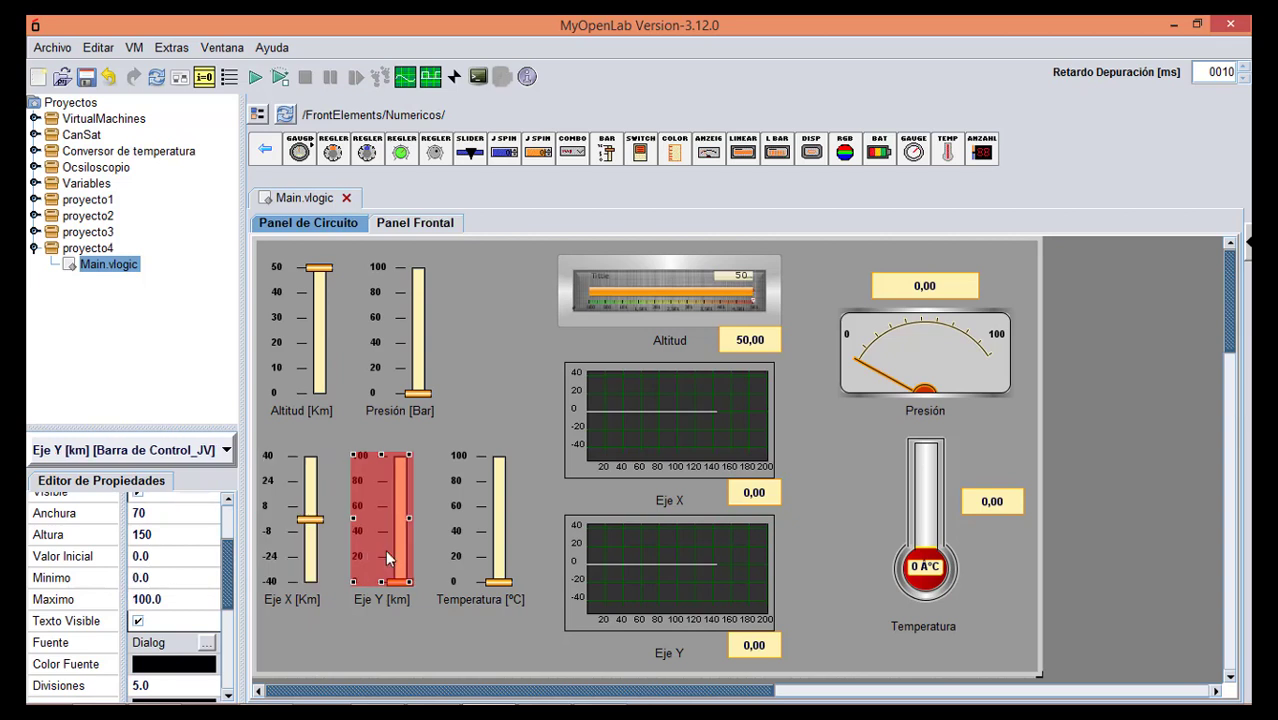
{"action": "left_click", "coordinate": [186, 603]}
{"action": "left_click_drag", "start_coordinate": [180, 603], "coordinate": [120, 608]}
{"action": "type", "text": "40"}
{"action": "key", "text": "Return"}
{"action": "left_click_drag", "start_coordinate": [167, 586], "coordinate": [108, 585]}
{"action": "type", "text": "-40"}
{"action": "key", "text": "Return"}
{"action": "left_click", "coordinate": [392, 652]}
Set the Temperatura [ºC] slider's minimum to 40 and its maximum to -40.
{"action": "left_click", "coordinate": [474, 562]}
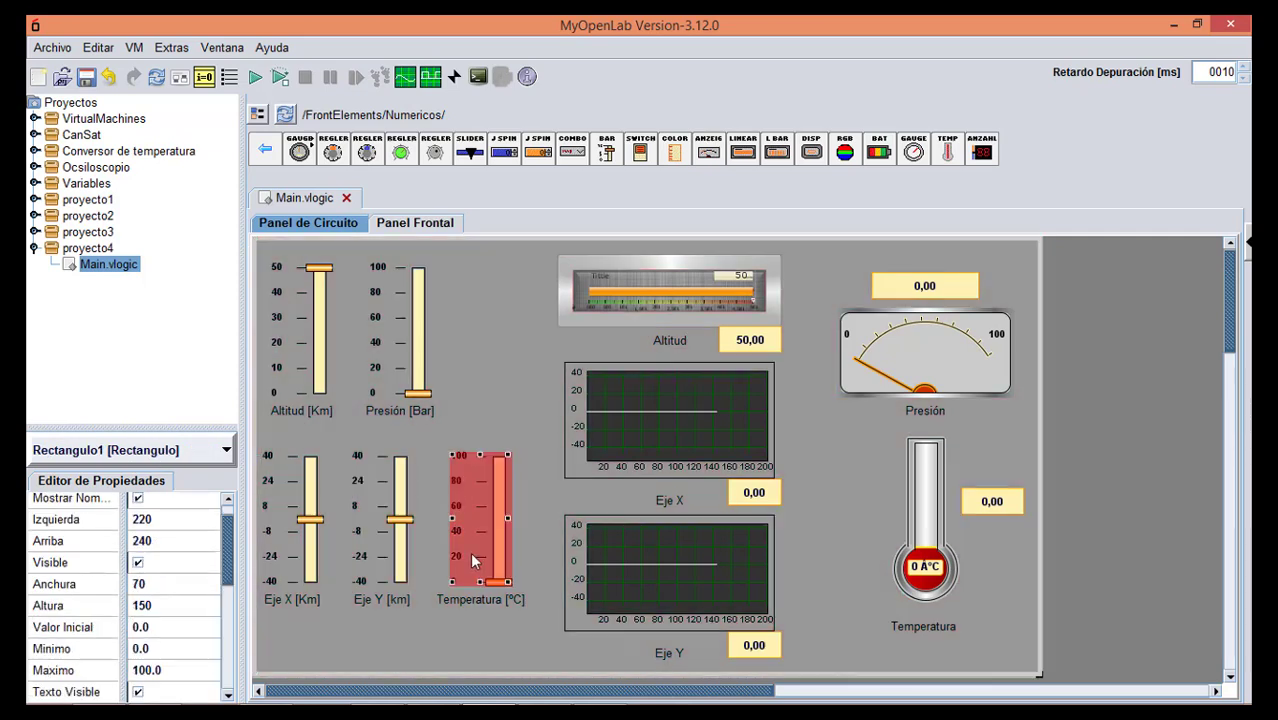
{"action": "mouse_move", "coordinate": [230, 578]}
{"action": "left_mouse_down"}
{"action": "mouse_move", "coordinate": [229, 632]}
{"action": "mouse_move", "coordinate": [235, 570]}
{"action": "left_mouse_up"}
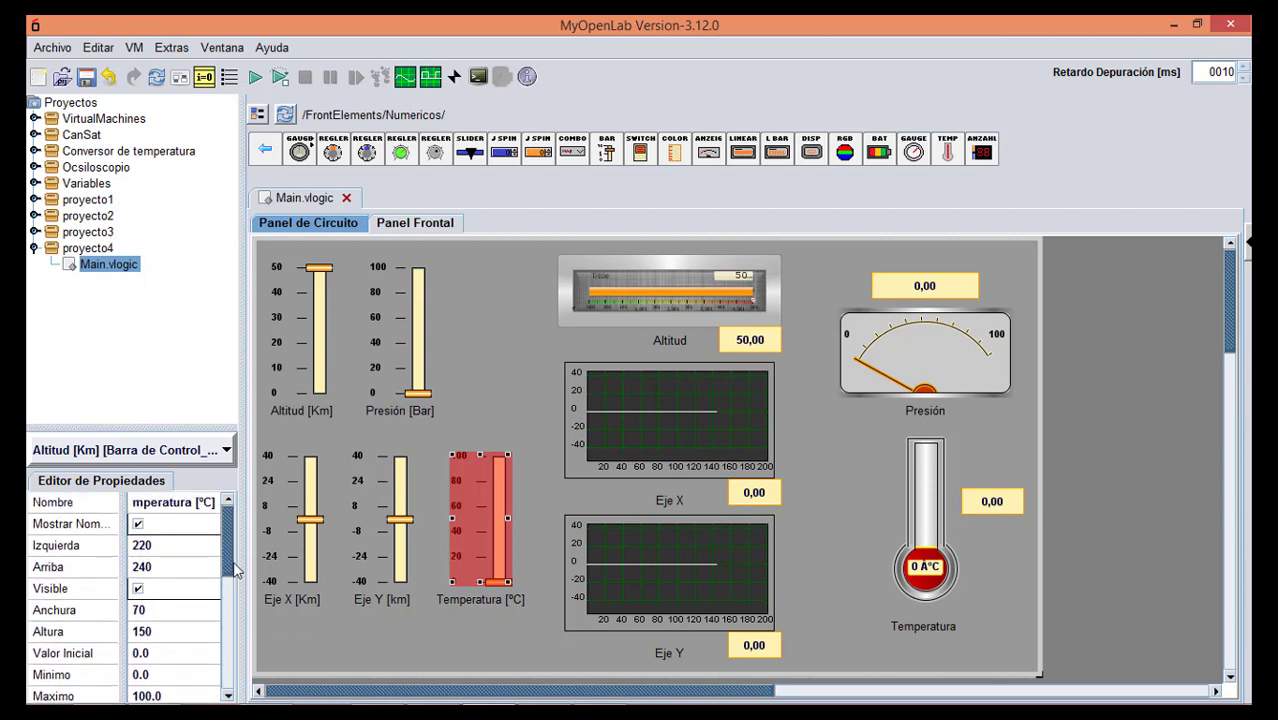
{"action": "mouse_move", "coordinate": [235, 570]}
{"action": "left_mouse_down"}
{"action": "mouse_move", "coordinate": [236, 625]}
{"action": "mouse_move", "coordinate": [233, 535]}
{"action": "mouse_move", "coordinate": [233, 625]}
{"action": "mouse_move", "coordinate": [233, 538]}
{"action": "mouse_move", "coordinate": [231, 567]}
{"action": "left_mouse_up"}
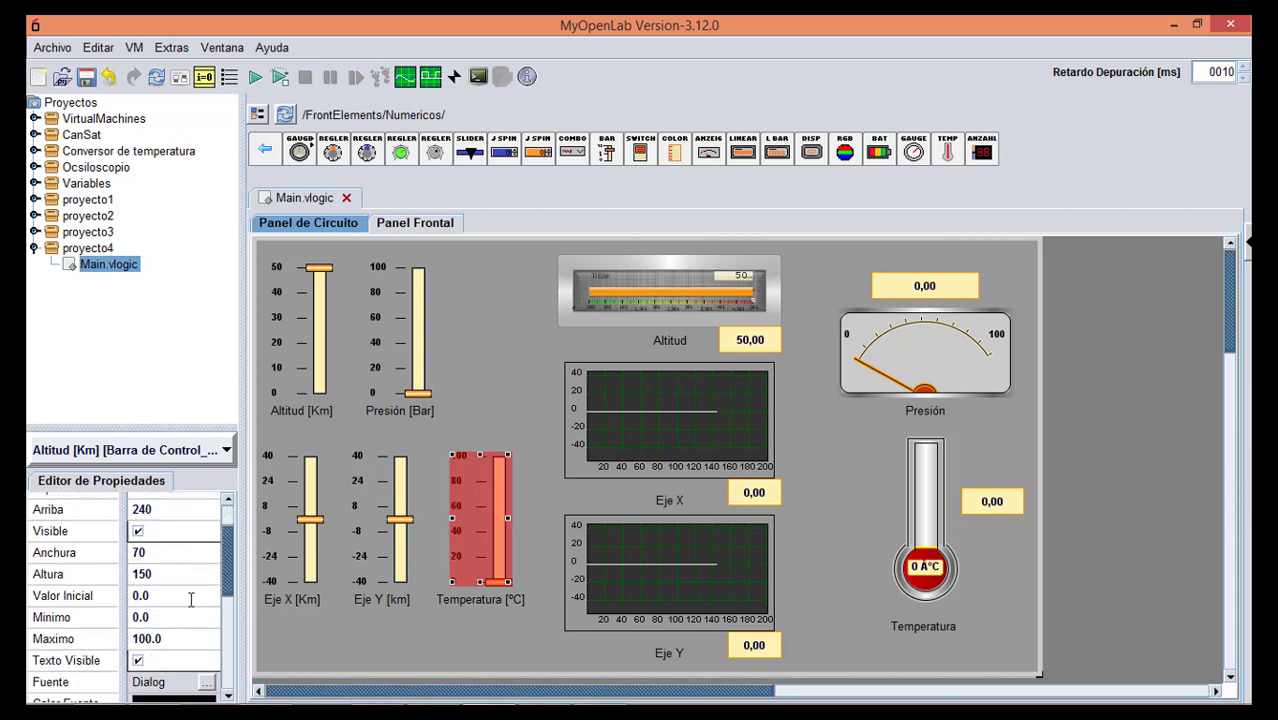
{"action": "left_click", "coordinate": [152, 618]}
{"action": "type", "text": "-"}
{"action": "key", "text": "BackSpace"}
{"action": "type", "text": "60"}
{"action": "key", "text": "BackSpace"}
{"action": "key", "text": "BackSpace"}
{"action": "type", "text": "40"}
{"action": "left_click", "coordinate": [177, 640]}
{"action": "type", "text": "-40"}
{"action": "key", "text": "Return"}
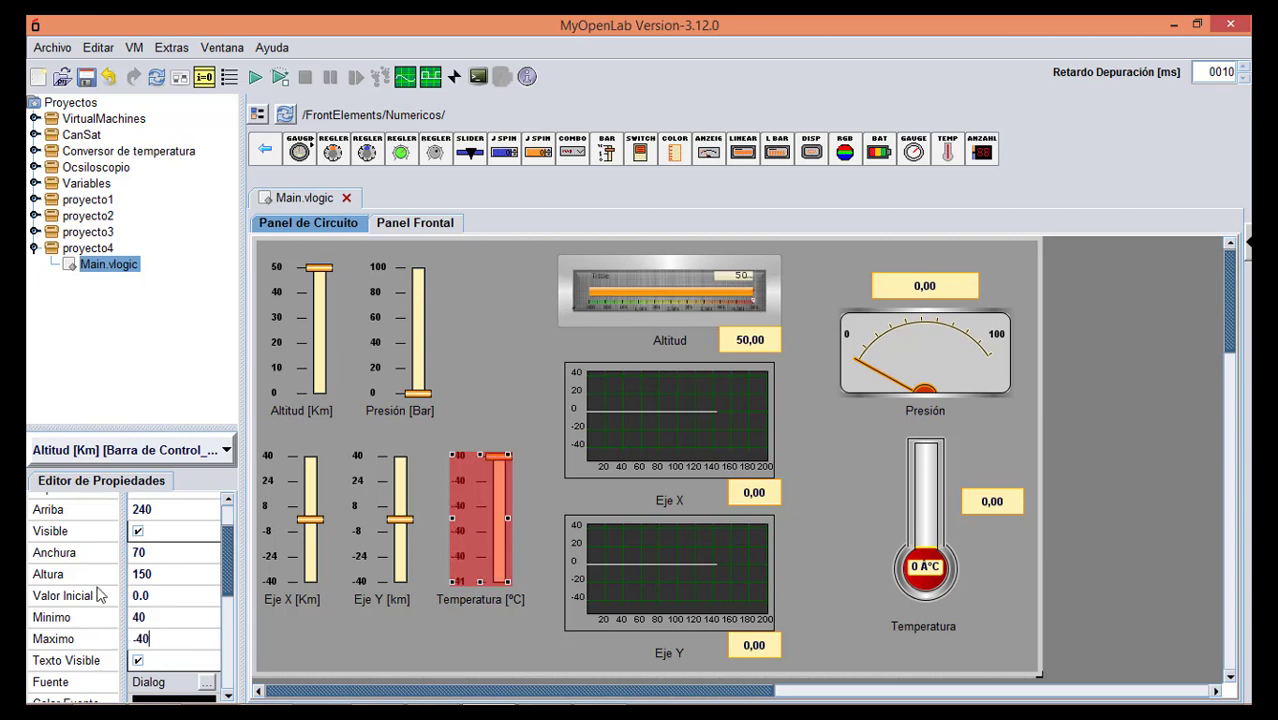
Run the project, test the Temperatura slider by moving it to mid-scale, and close the running panel.
{"action": "left_click", "coordinate": [432, 347]}
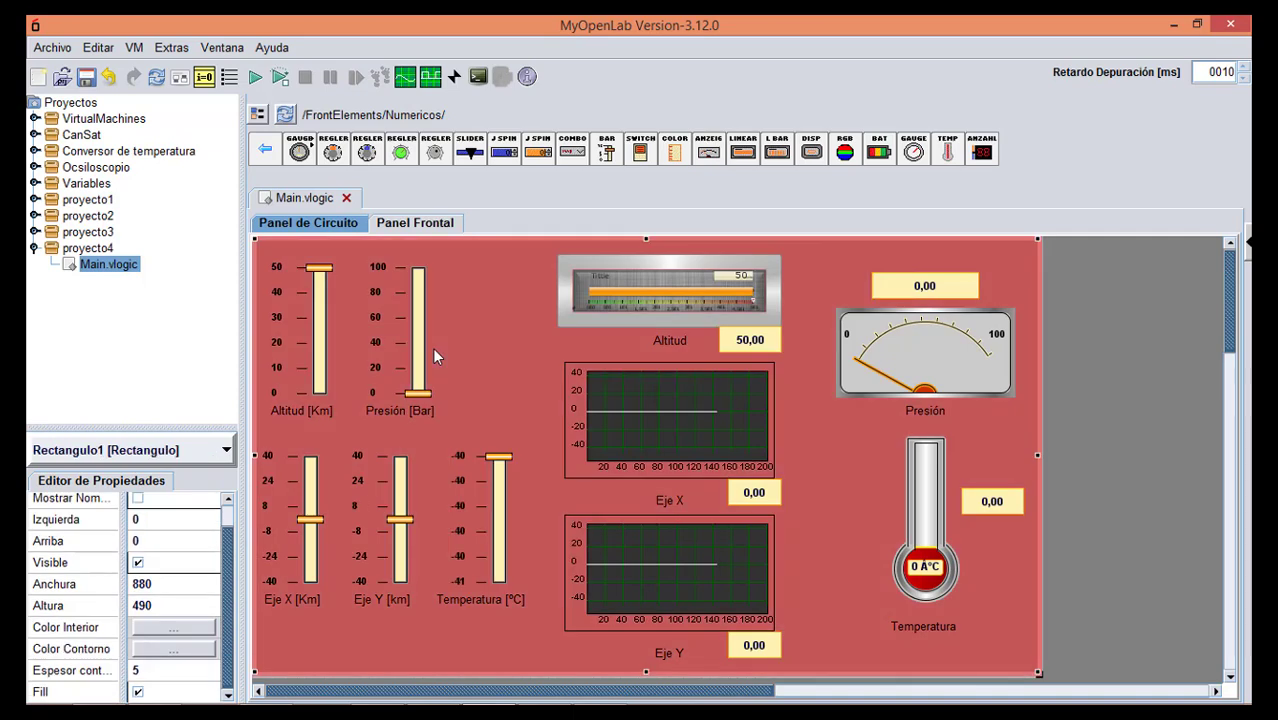
{"action": "left_click", "coordinate": [256, 78]}
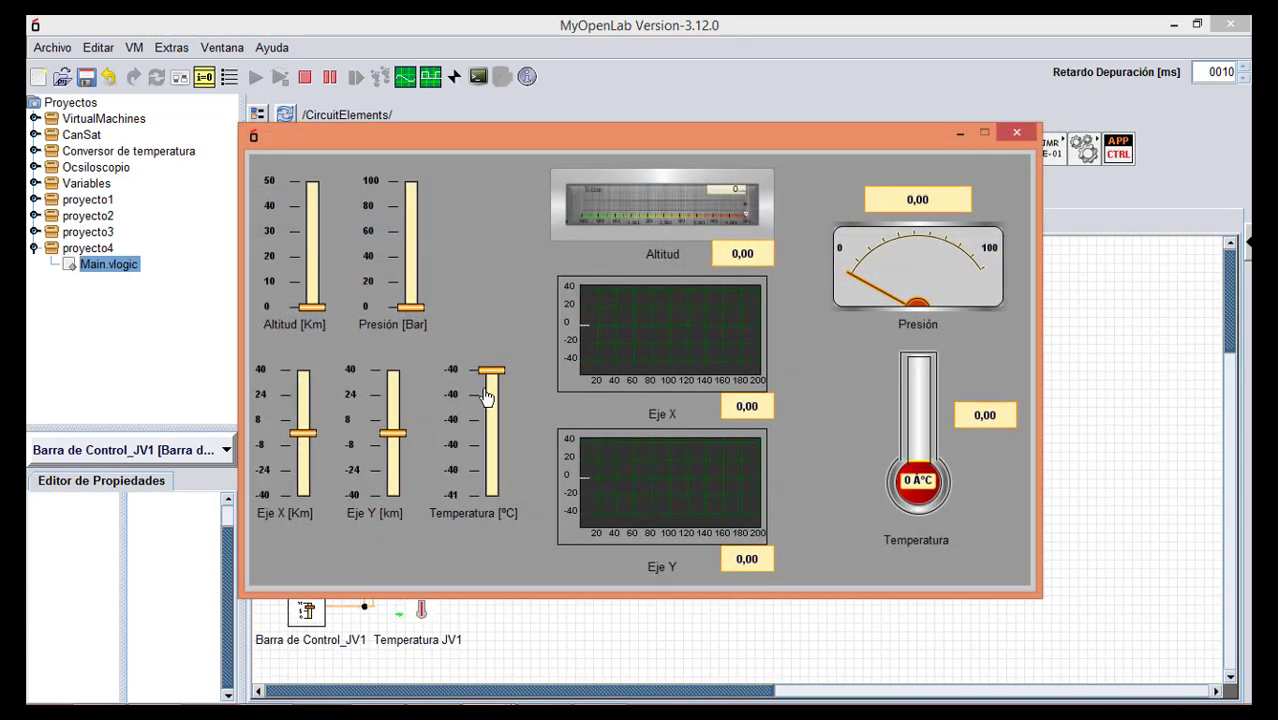
{"action": "left_click_drag", "start_coordinate": [494, 378], "coordinate": [466, 446]}
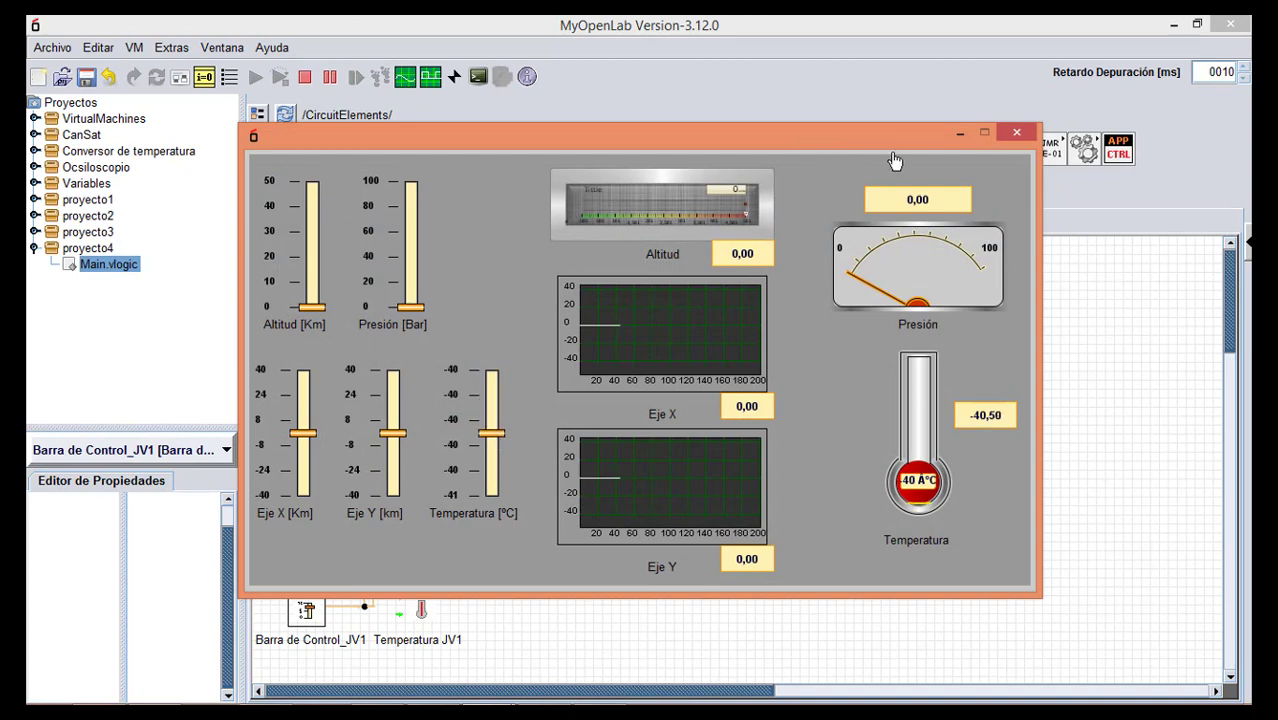
{"action": "left_click", "coordinate": [1016, 132]}
Return to the front-panel design and set the Temperatura [ºC] slider's minimum to -50.
{"action": "double_click", "coordinate": [296, 522]}
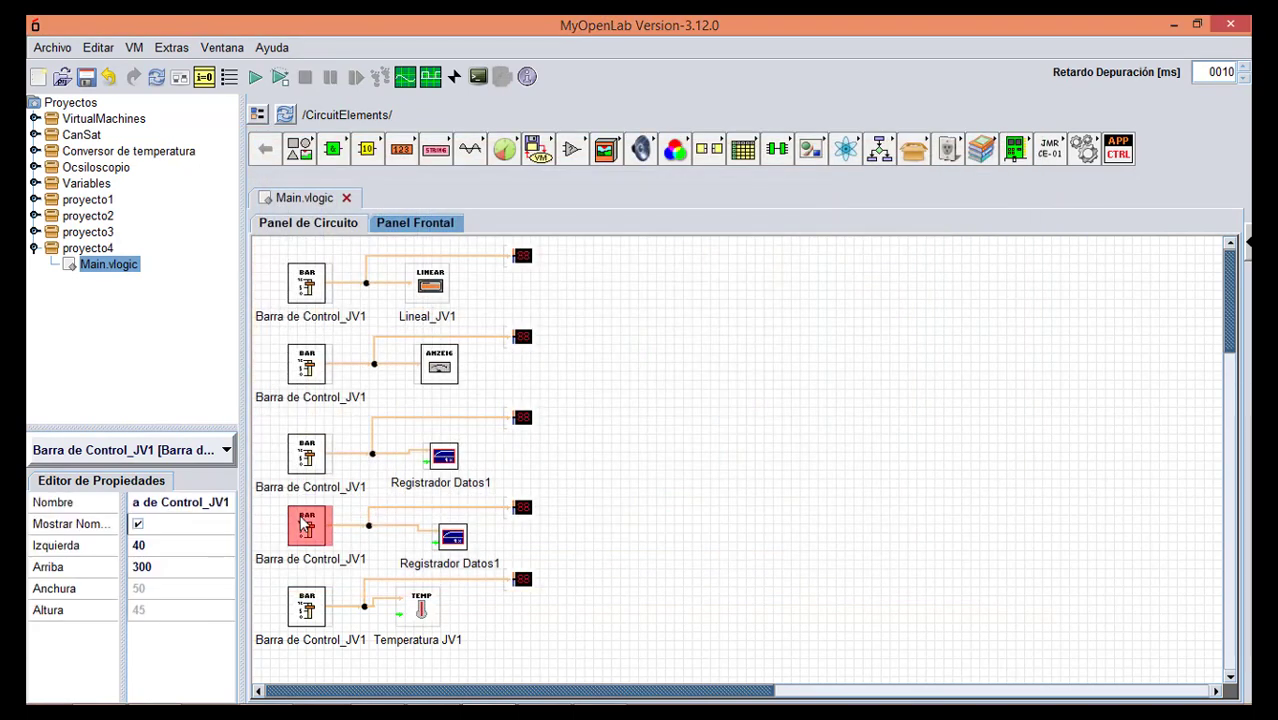
{"action": "left_click", "coordinate": [533, 516]}
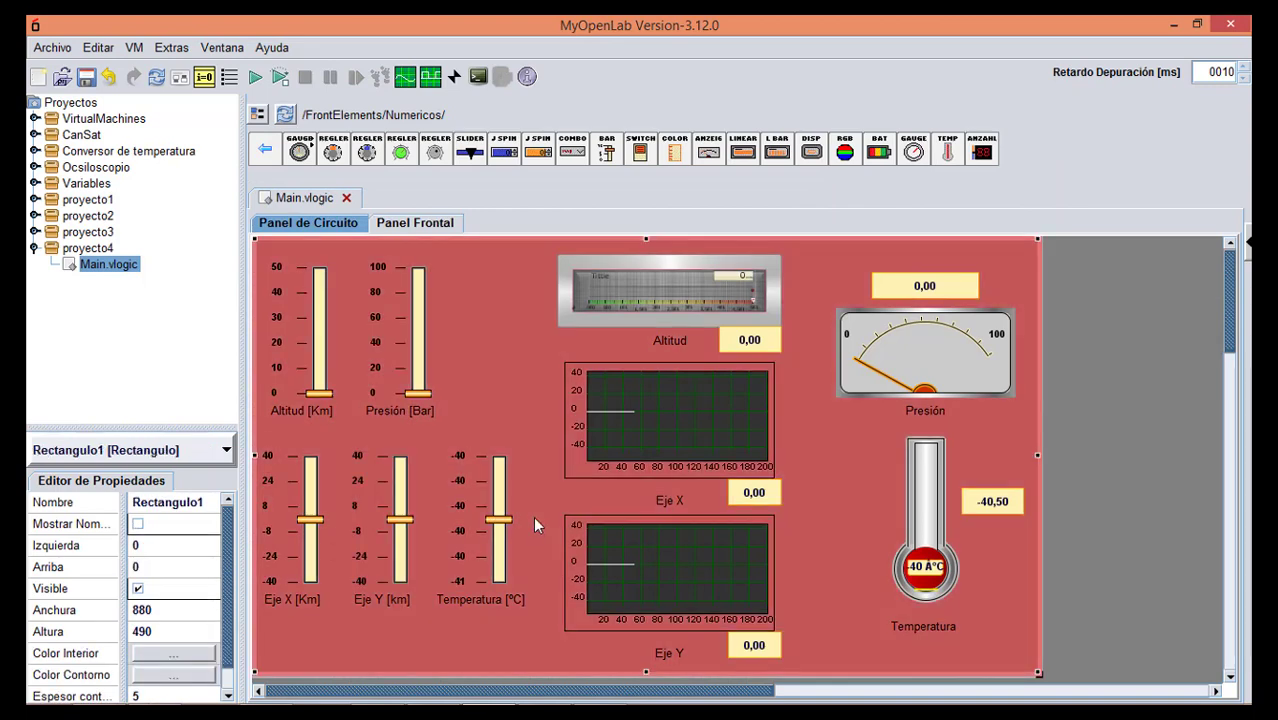
{"action": "left_click", "coordinate": [490, 519]}
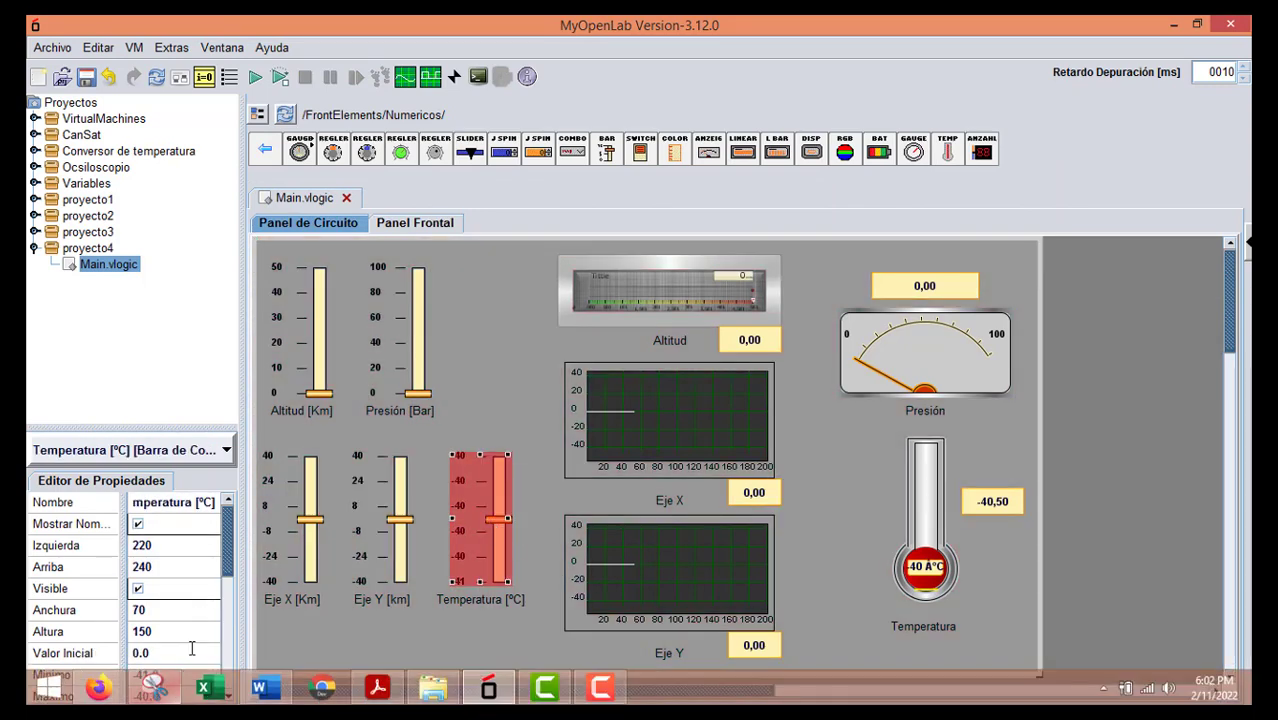
{"action": "scroll", "coordinate": [229, 575], "scroll_direction": "down", "scroll_amount": 3}
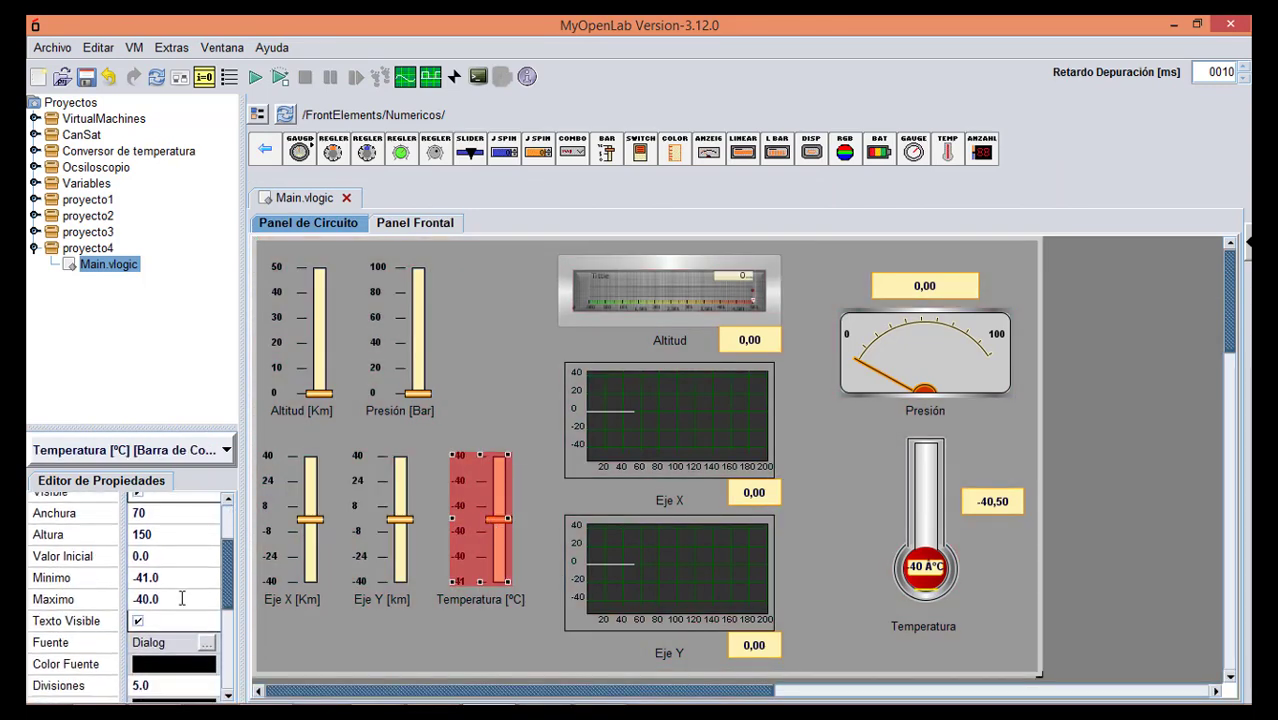
{"action": "left_click", "coordinate": [176, 594]}
{"action": "left_click", "coordinate": [137, 578]}
{"action": "key", "text": "BackSpace"}
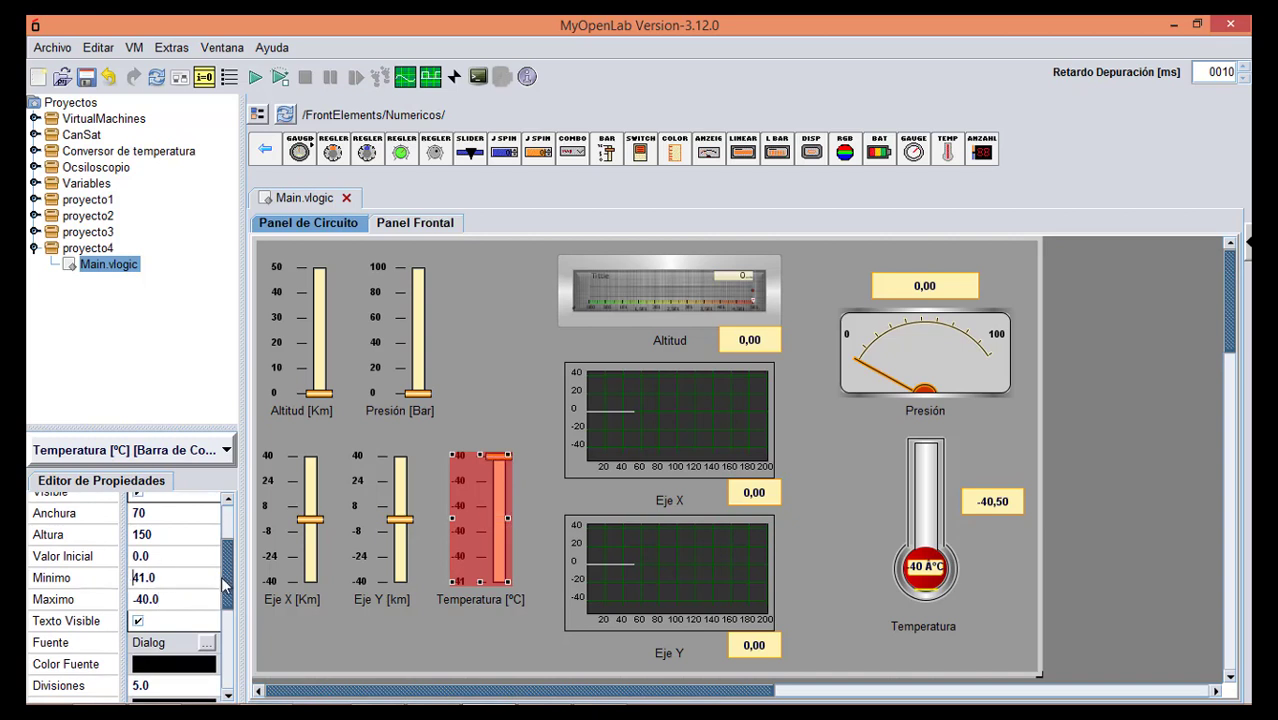
{"action": "double_click", "coordinate": [142, 578]}
{"action": "type", "text": "-50"}
Set the Temperatura [ºC] slider's maximum to 50.
{"action": "double_click", "coordinate": [128, 600]}
{"action": "type", "text": "50"}
{"action": "key", "text": "Return"}
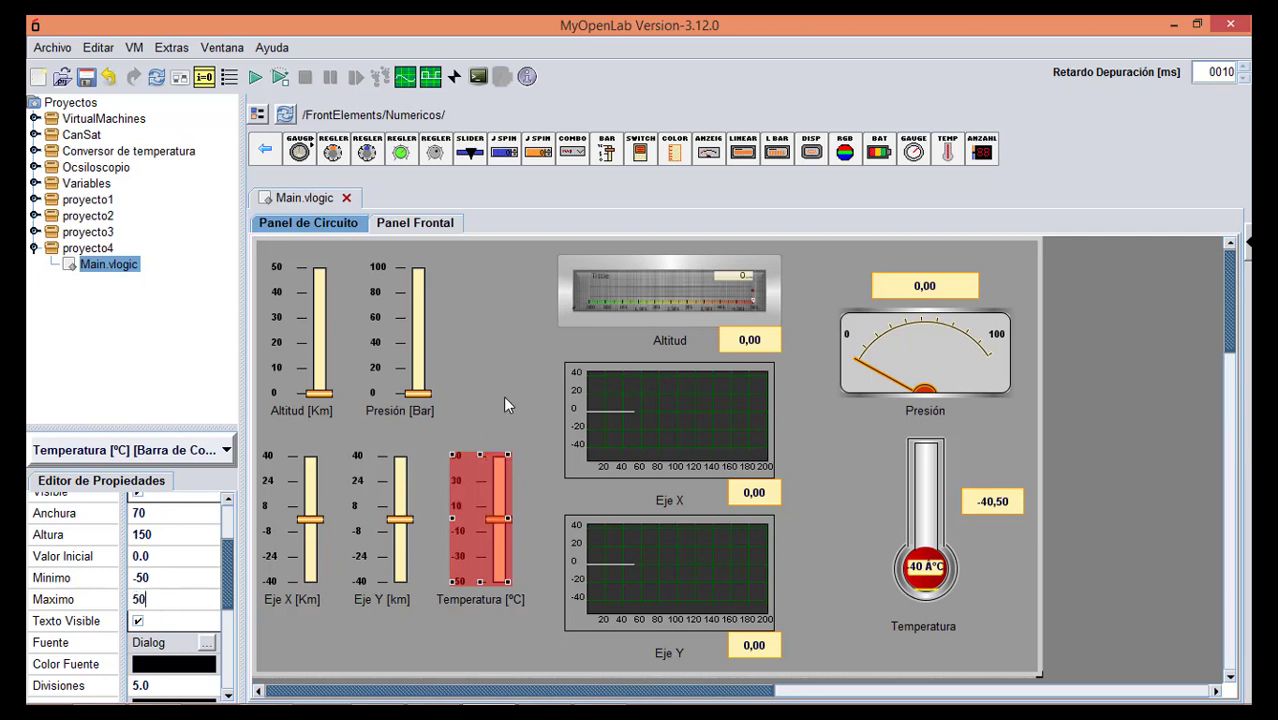
{"action": "left_click", "coordinate": [504, 395]}
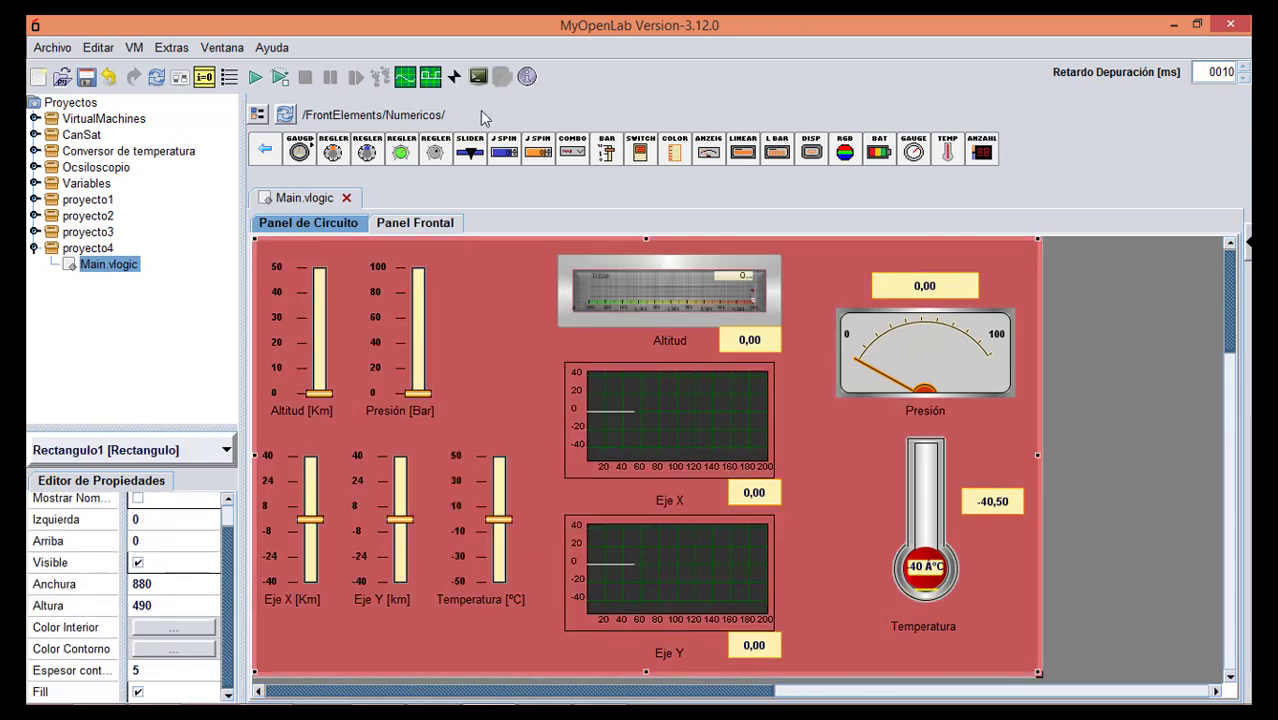
Run the project and test the Altitud and Presión sliders, leaving both near the low end of their scales.
{"action": "left_click", "coordinate": [256, 77]}
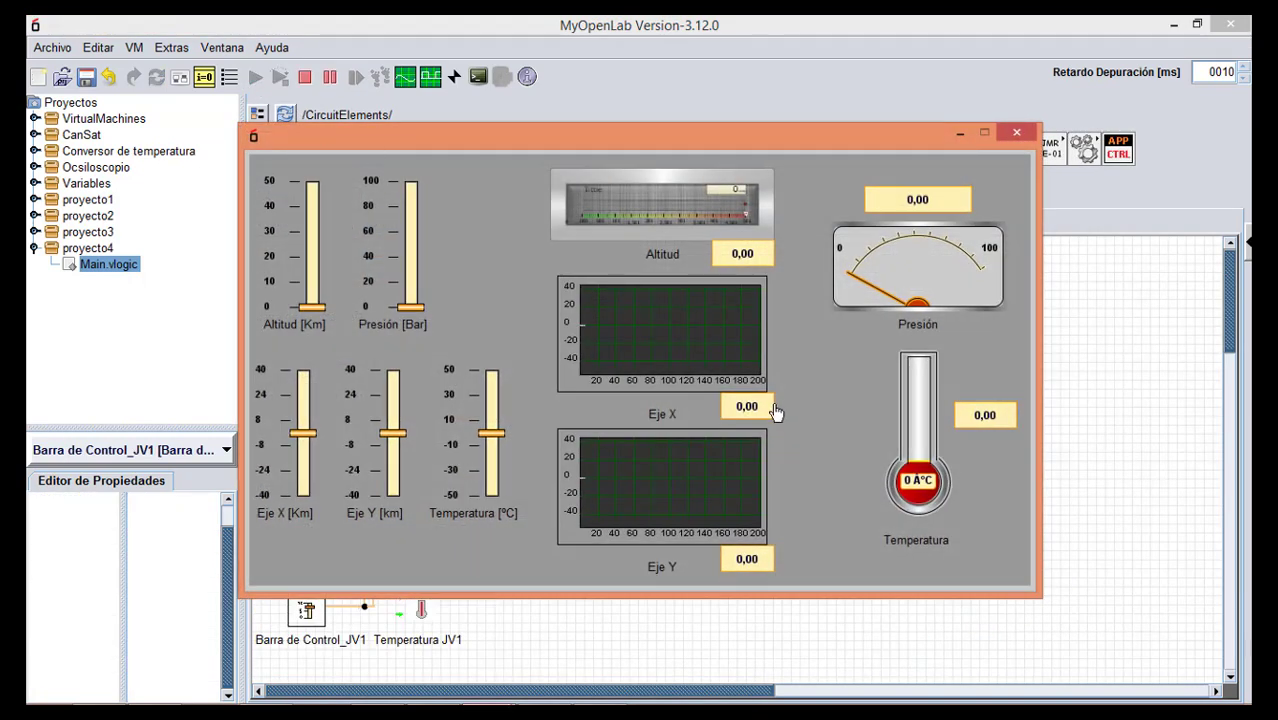
{"action": "left_click_drag", "start_coordinate": [312, 306], "coordinate": [338, 181]}
{"action": "left_click_drag", "start_coordinate": [337, 192], "coordinate": [415, 306]}
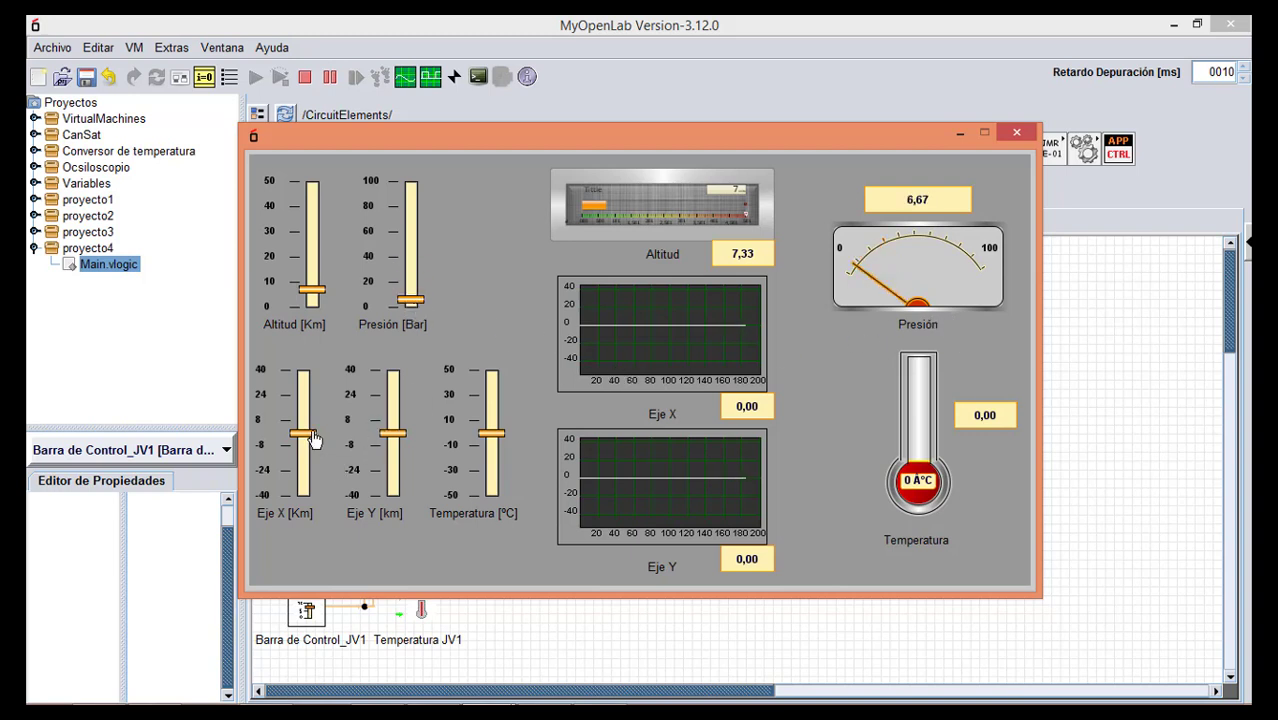
Test the Eje X, Eje Y and Temperatura sliders across positive and negative values, and close the running panel.
{"action": "left_click_drag", "start_coordinate": [305, 433], "coordinate": [307, 503]}
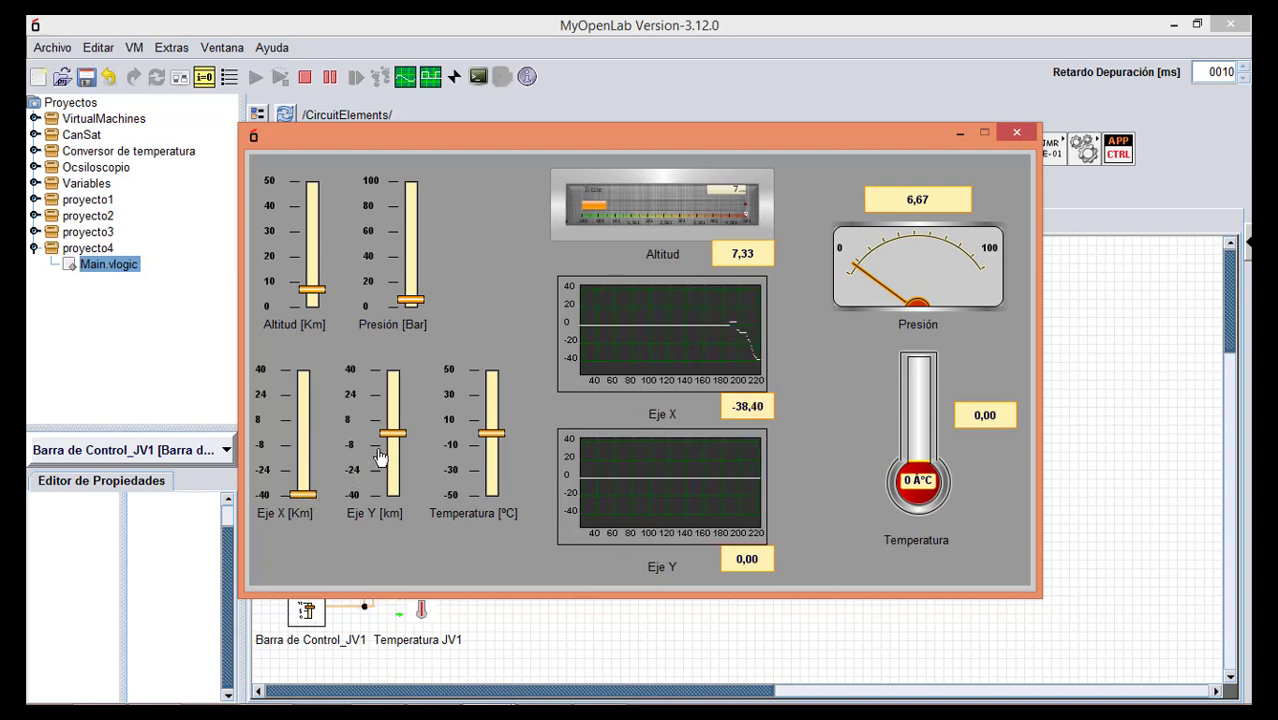
{"action": "left_click_drag", "start_coordinate": [394, 438], "coordinate": [386, 402]}
{"action": "left_click_drag", "start_coordinate": [304, 494], "coordinate": [304, 398]}
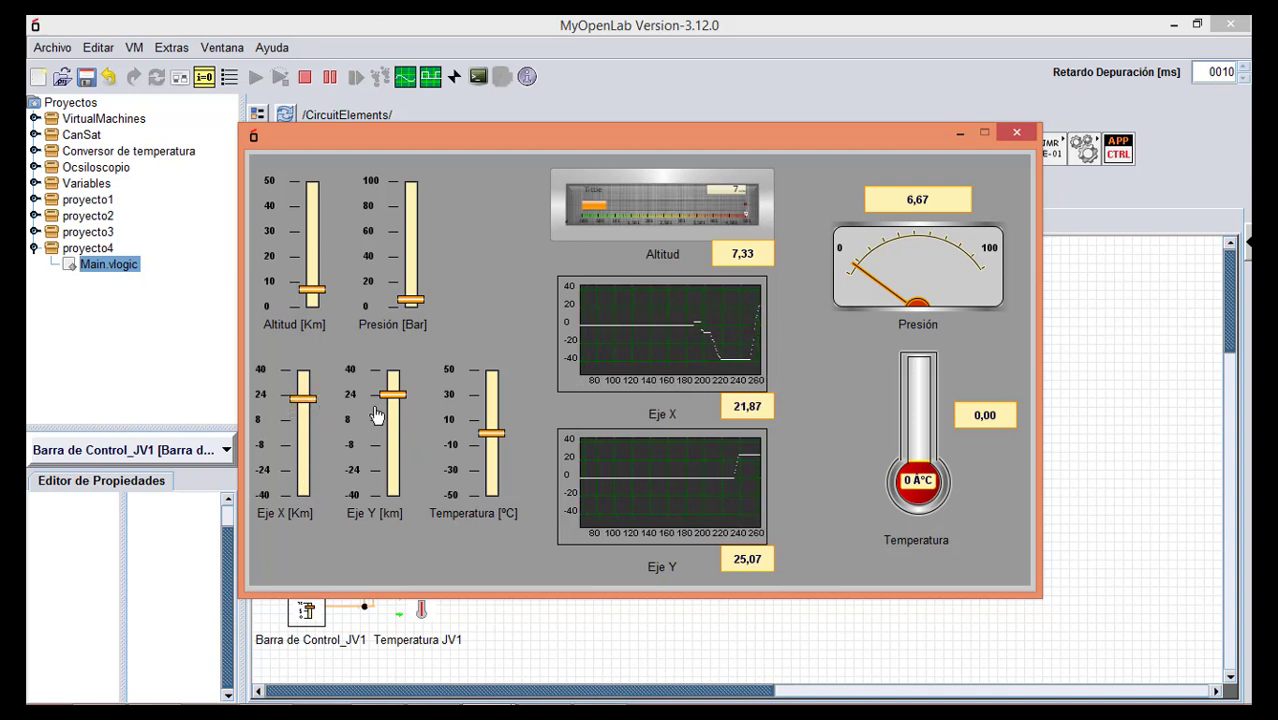
{"action": "left_click_drag", "start_coordinate": [392, 396], "coordinate": [397, 484]}
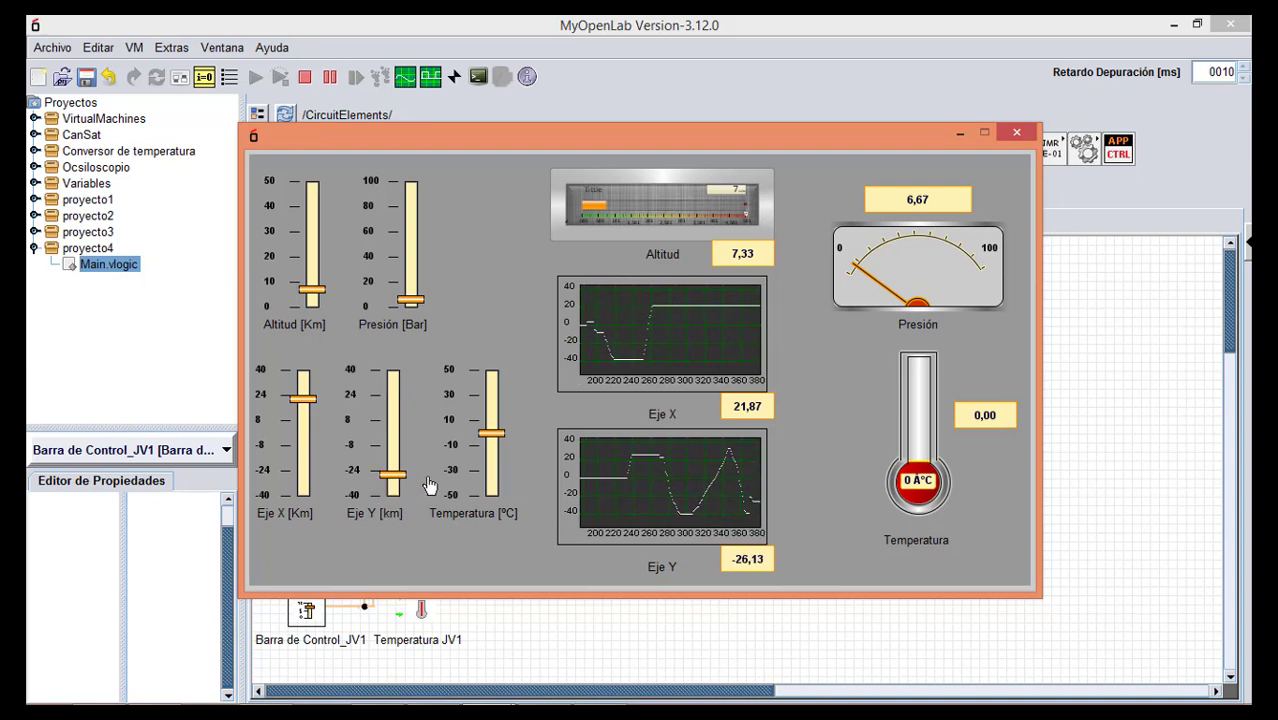
{"action": "mouse_move", "coordinate": [492, 433]}
{"action": "left_mouse_down"}
{"action": "mouse_move", "coordinate": [499, 510]}
{"action": "mouse_move", "coordinate": [500, 364]}
{"action": "mouse_move", "coordinate": [525, 516]}
{"action": "mouse_move", "coordinate": [525, 368]}
{"action": "mouse_move", "coordinate": [525, 491]}
{"action": "mouse_move", "coordinate": [507, 444]}
{"action": "left_mouse_up"}
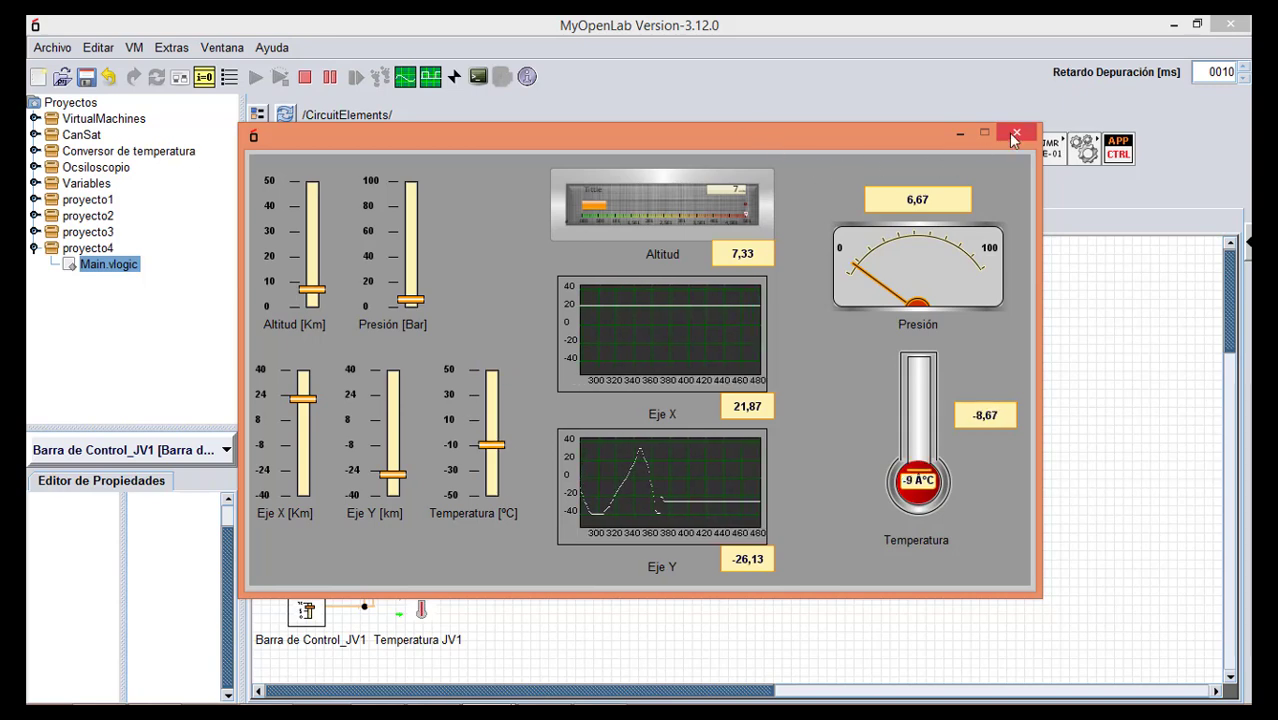
{"action": "left_click", "coordinate": [1015, 135]}
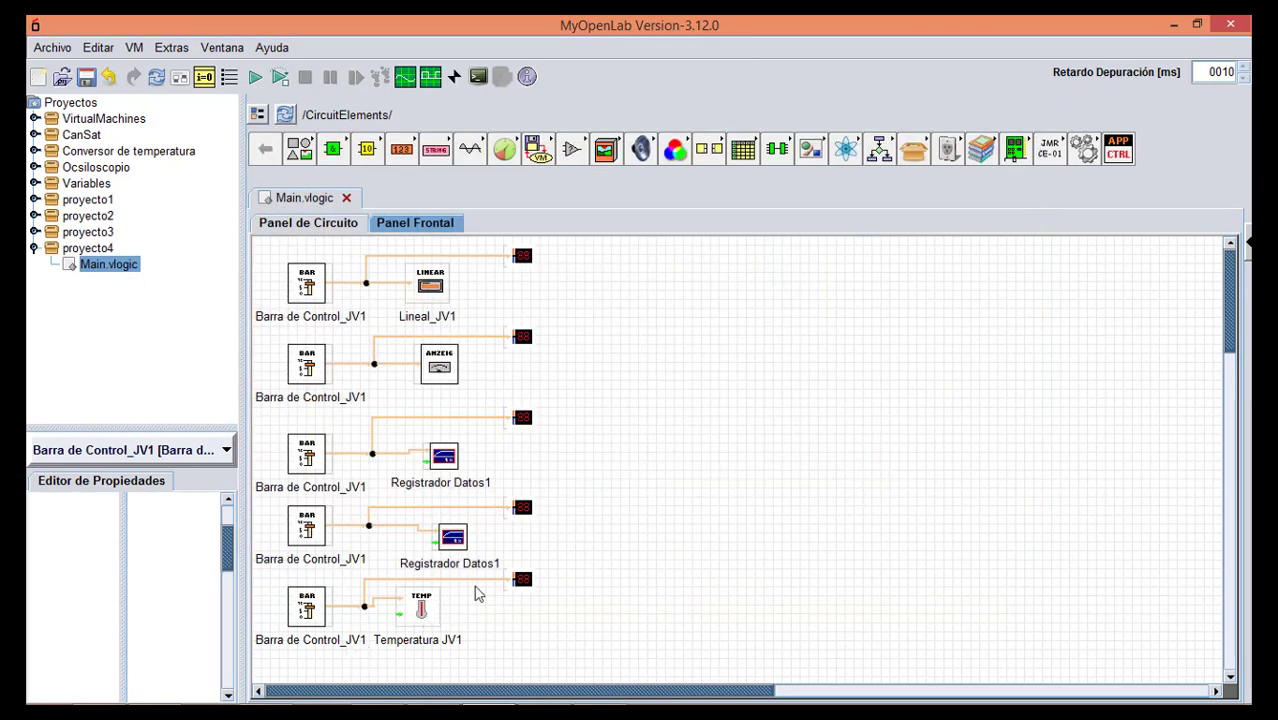
Replace the Temperatura thermometer with a new thermometer placed below the Presión gauge, and look through its properties.
{"action": "double_click", "coordinate": [427, 614]}
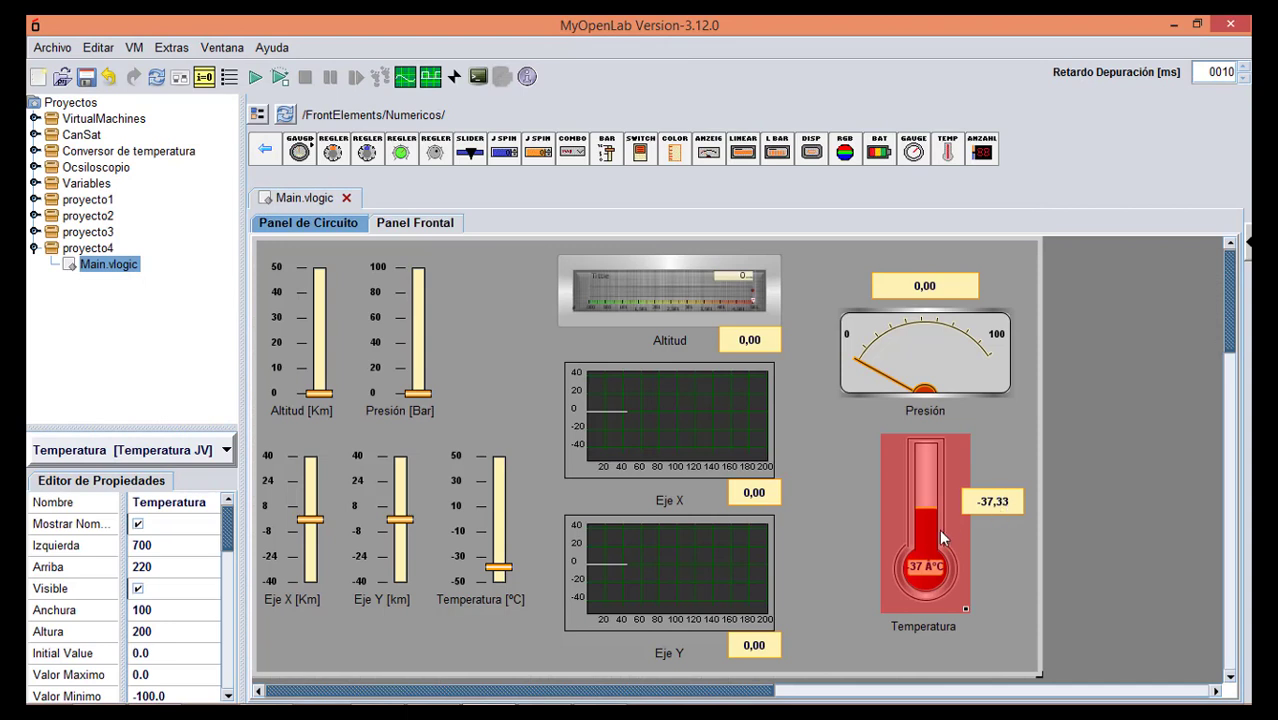
{"action": "key", "text": "Delete"}
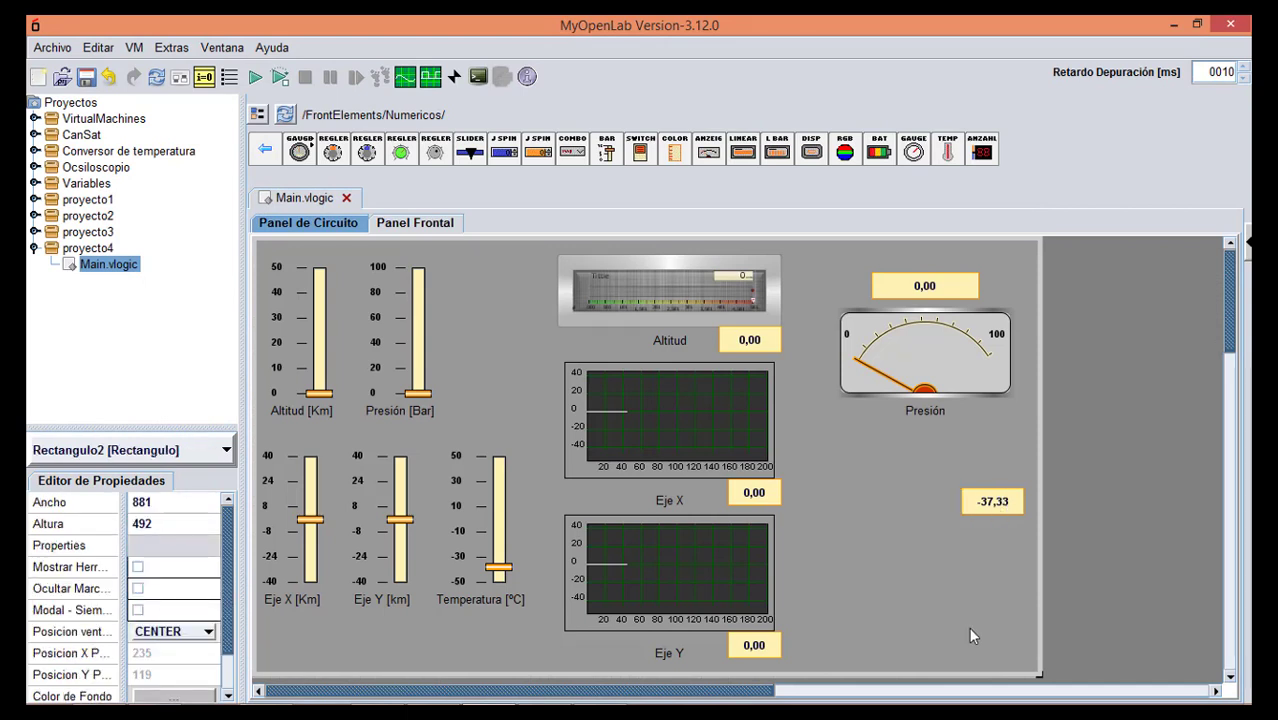
{"action": "left_click", "coordinate": [947, 150]}
{"action": "left_click", "coordinate": [915, 550]}
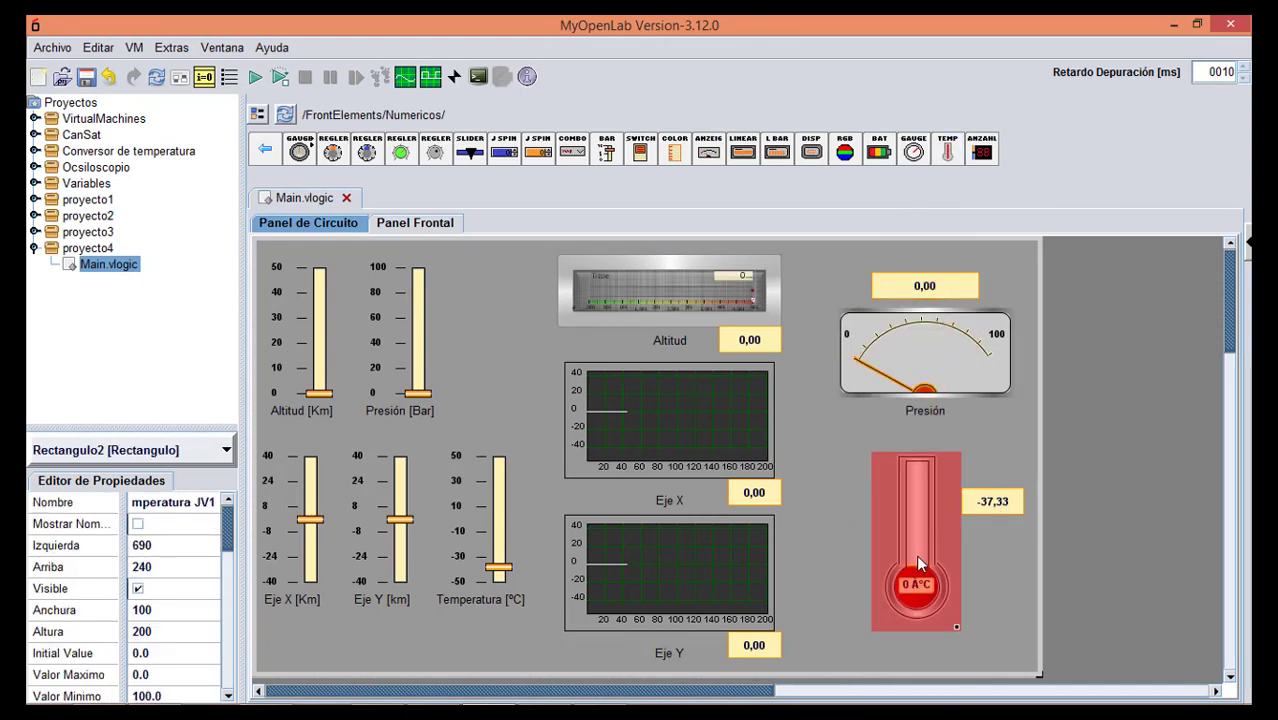
{"action": "left_click", "coordinate": [229, 563]}
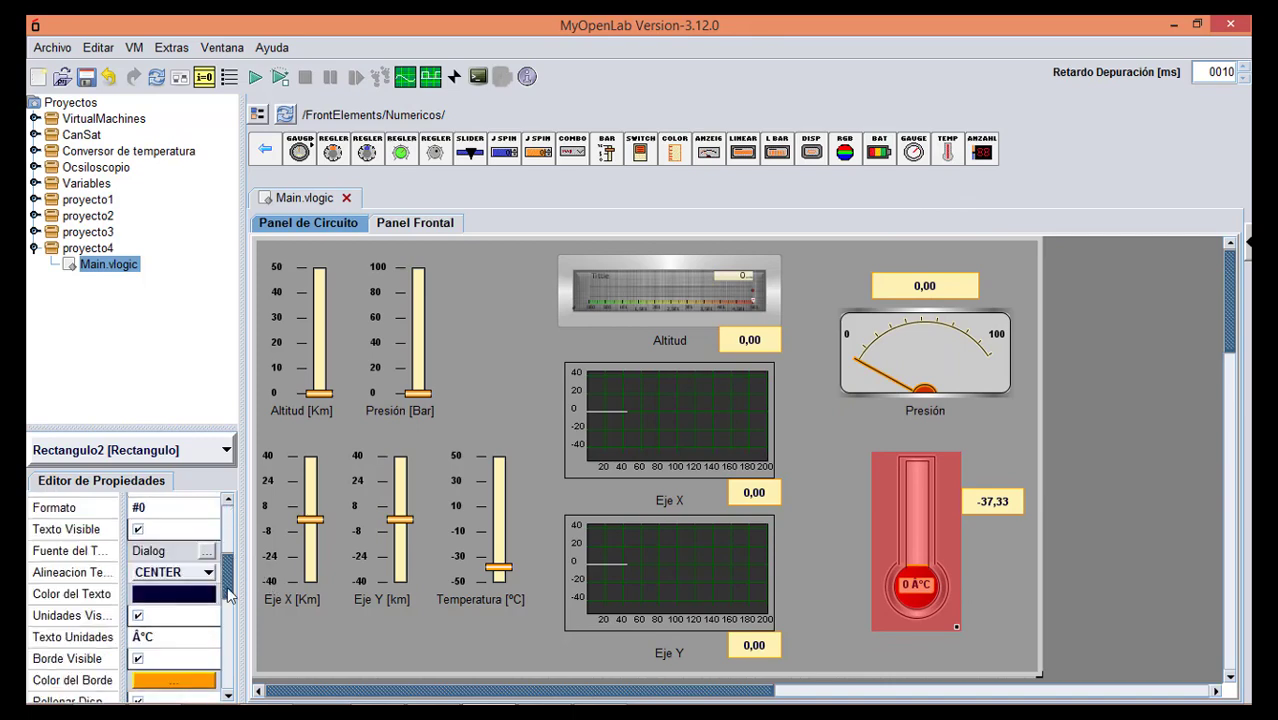
{"action": "left_click_drag", "start_coordinate": [233, 590], "coordinate": [230, 630]}
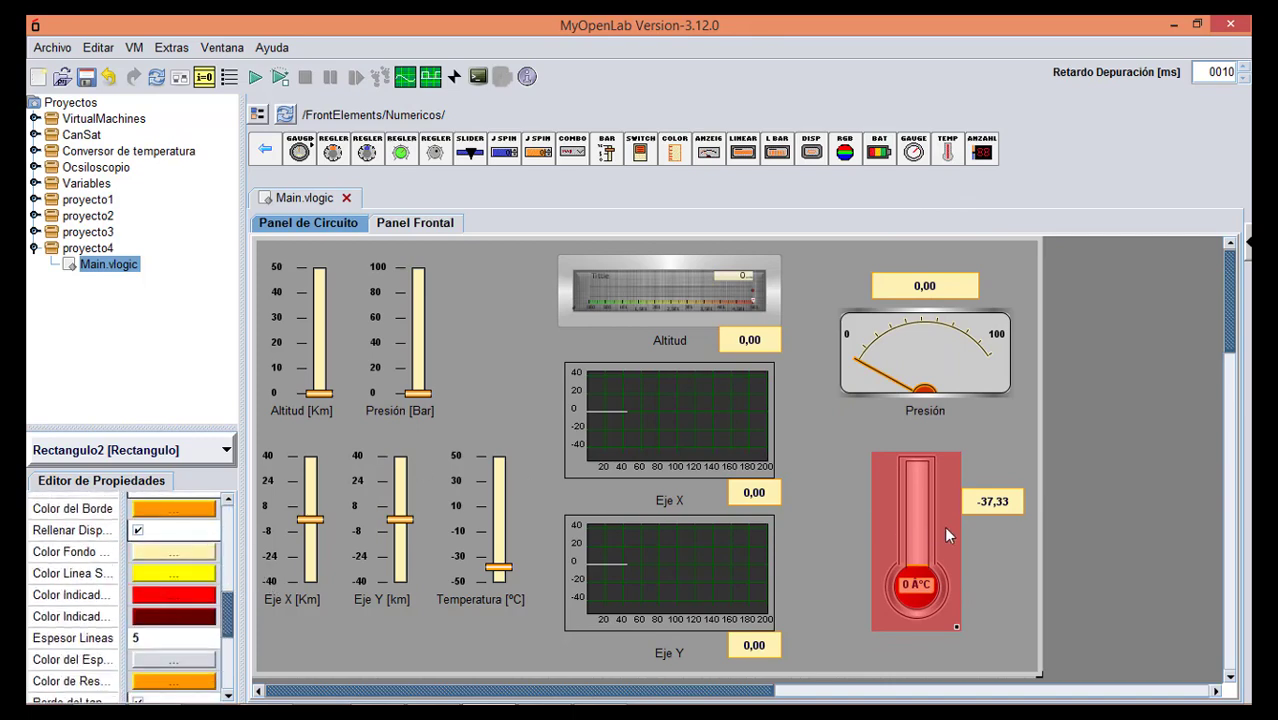
In the circuit diagram, reposition the new thermometer block and wire it to the junction on the temperature slider's output.
{"action": "left_click", "coordinate": [308, 222]}
{"action": "left_click_drag", "start_coordinate": [296, 270], "coordinate": [570, 610]}
{"action": "left_click", "coordinate": [533, 612]}
{"action": "left_click_drag", "start_coordinate": [366, 606], "coordinate": [540, 610]}
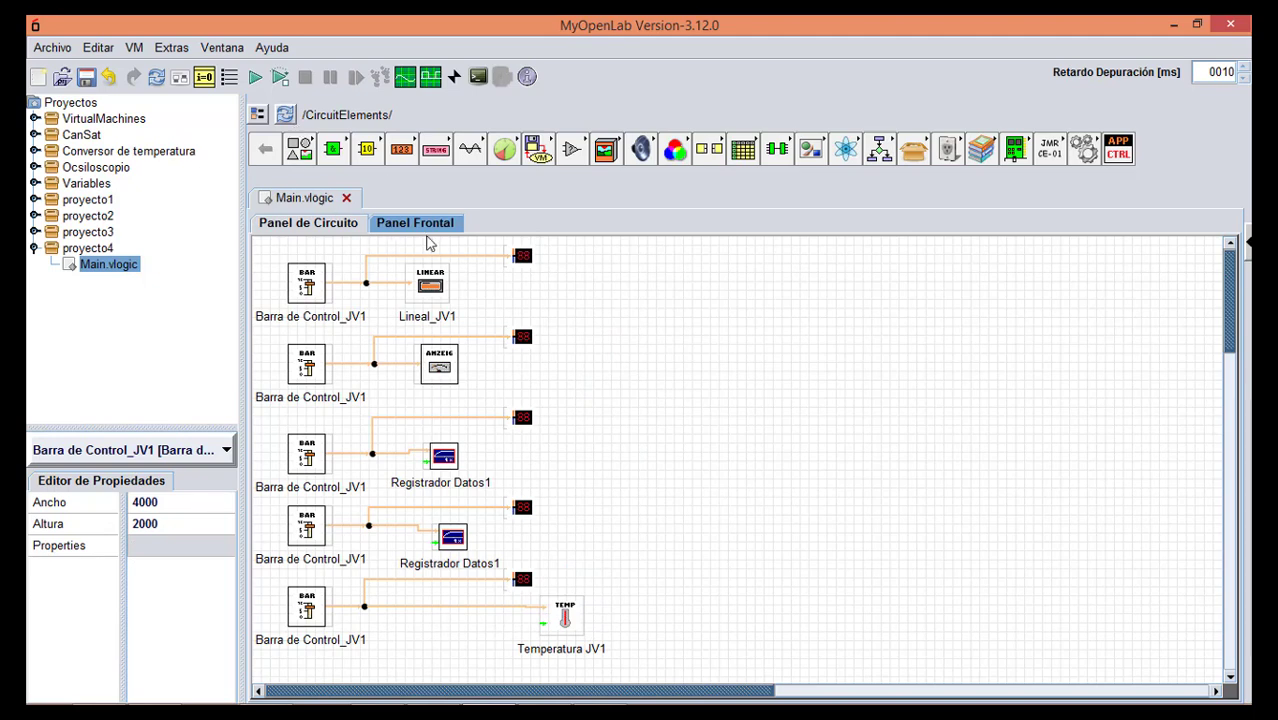
Check the new thermometer's value limits, run the project with the Temperatura slider raised to 50, and close the running panel.
{"action": "left_click", "coordinate": [402, 229]}
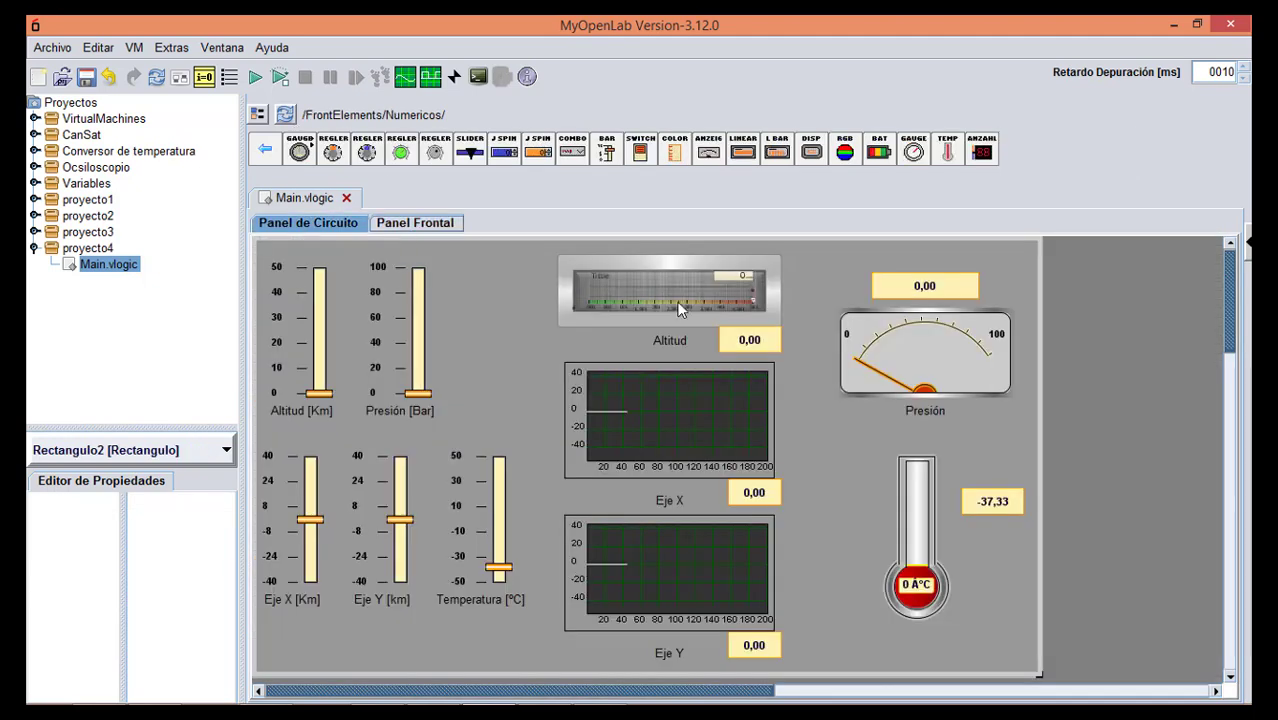
{"action": "left_click", "coordinate": [913, 525]}
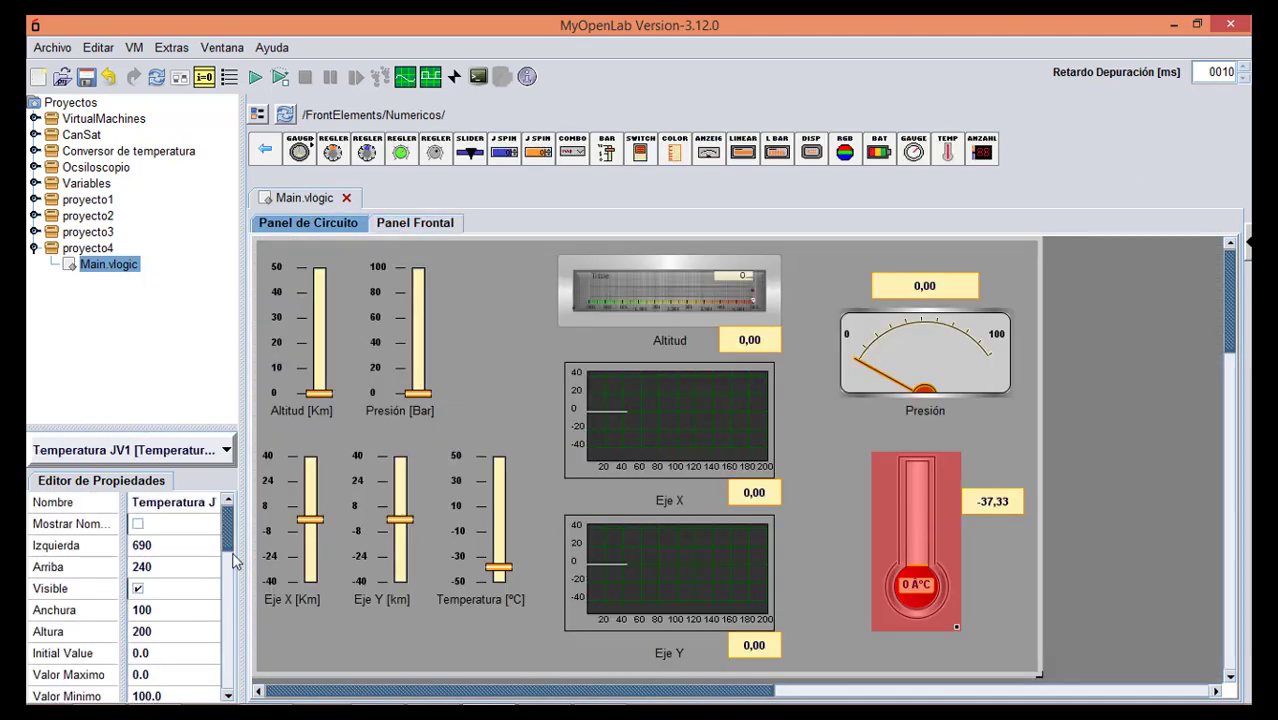
{"action": "left_click_drag", "start_coordinate": [233, 563], "coordinate": [233, 577]}
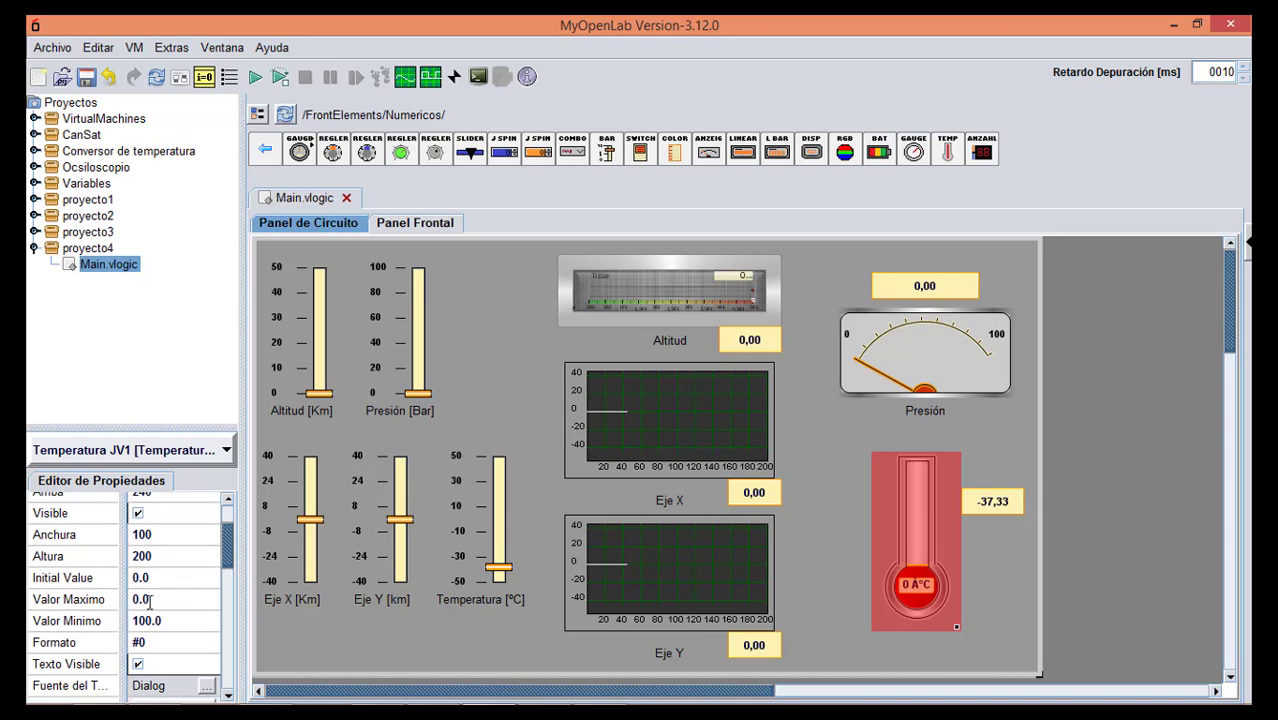
{"action": "left_click", "coordinate": [255, 78]}
{"action": "left_click_drag", "start_coordinate": [492, 439], "coordinate": [491, 337]}
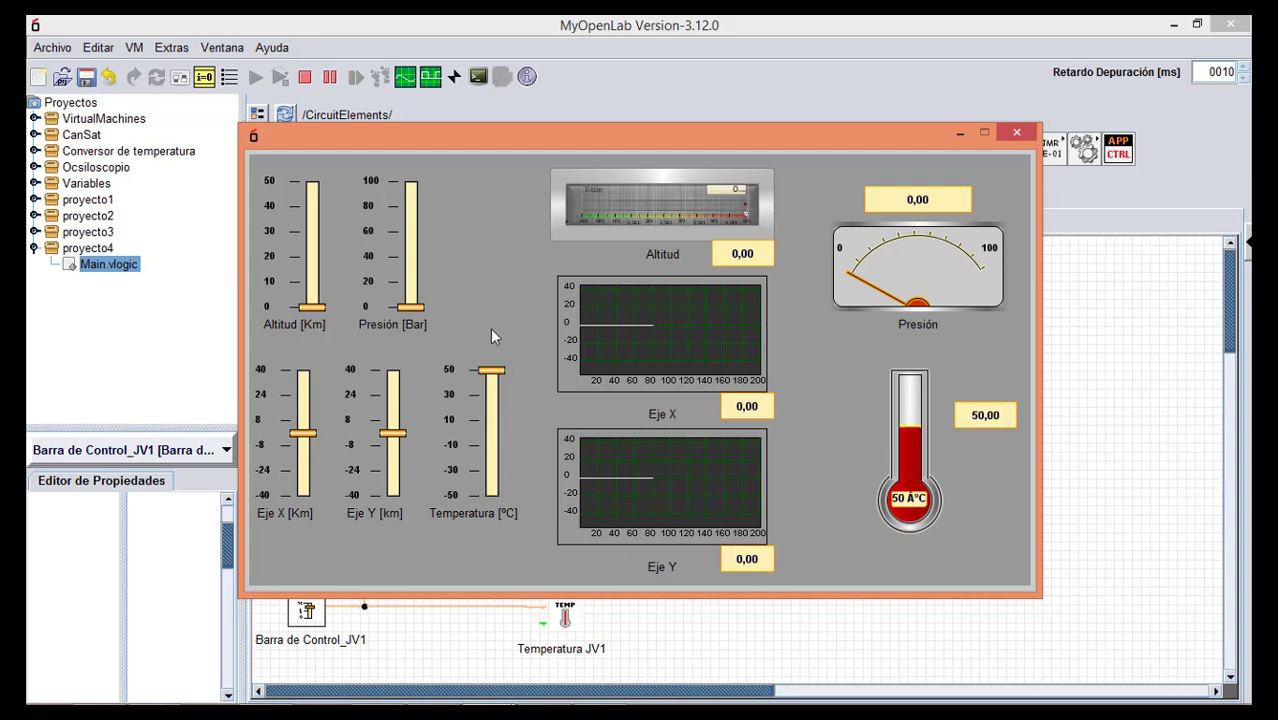
{"action": "left_click", "coordinate": [1017, 134]}
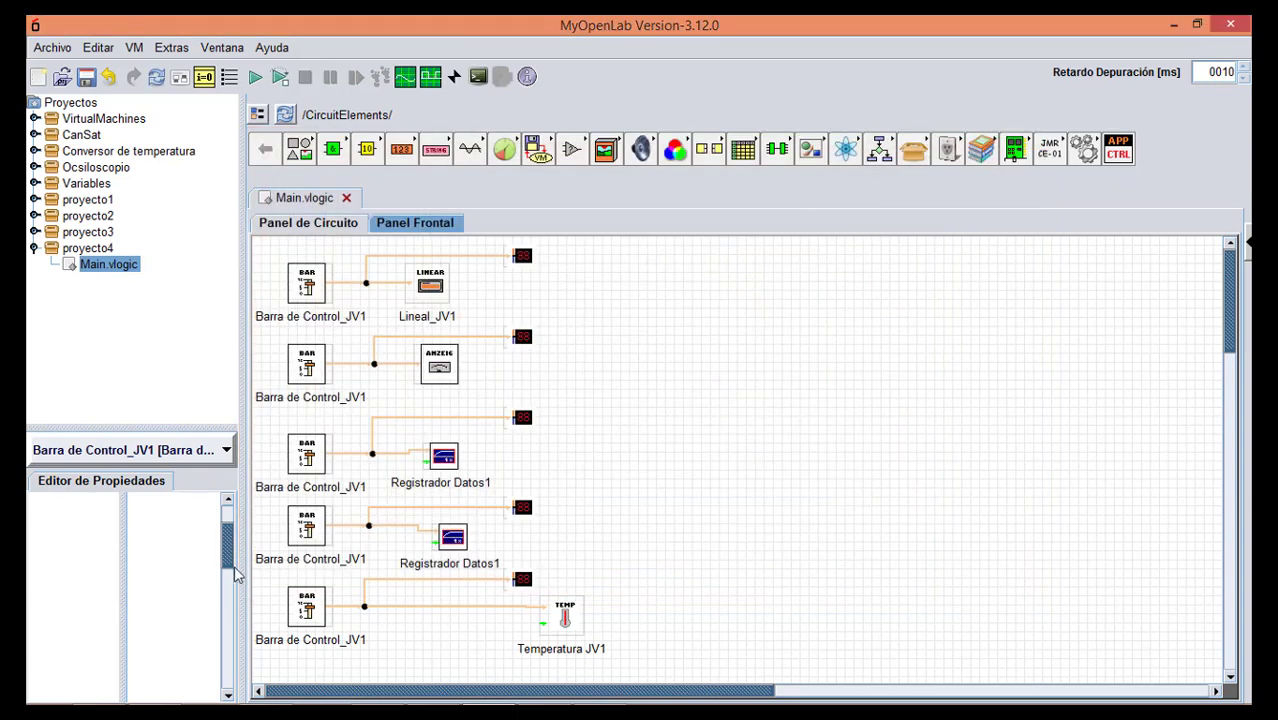
Set the new thermometer's Valor Minimo to 50.
{"action": "left_click_drag", "start_coordinate": [233, 575], "coordinate": [229, 562]}
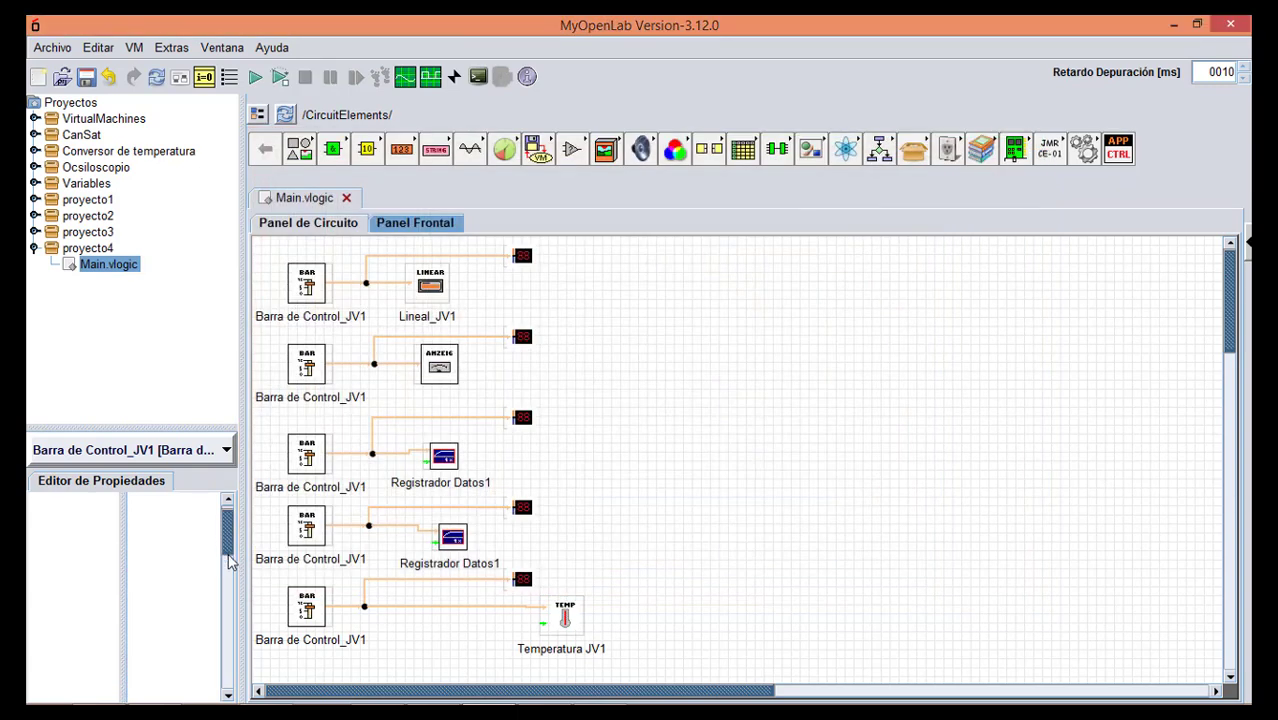
{"action": "double_click", "coordinate": [558, 612]}
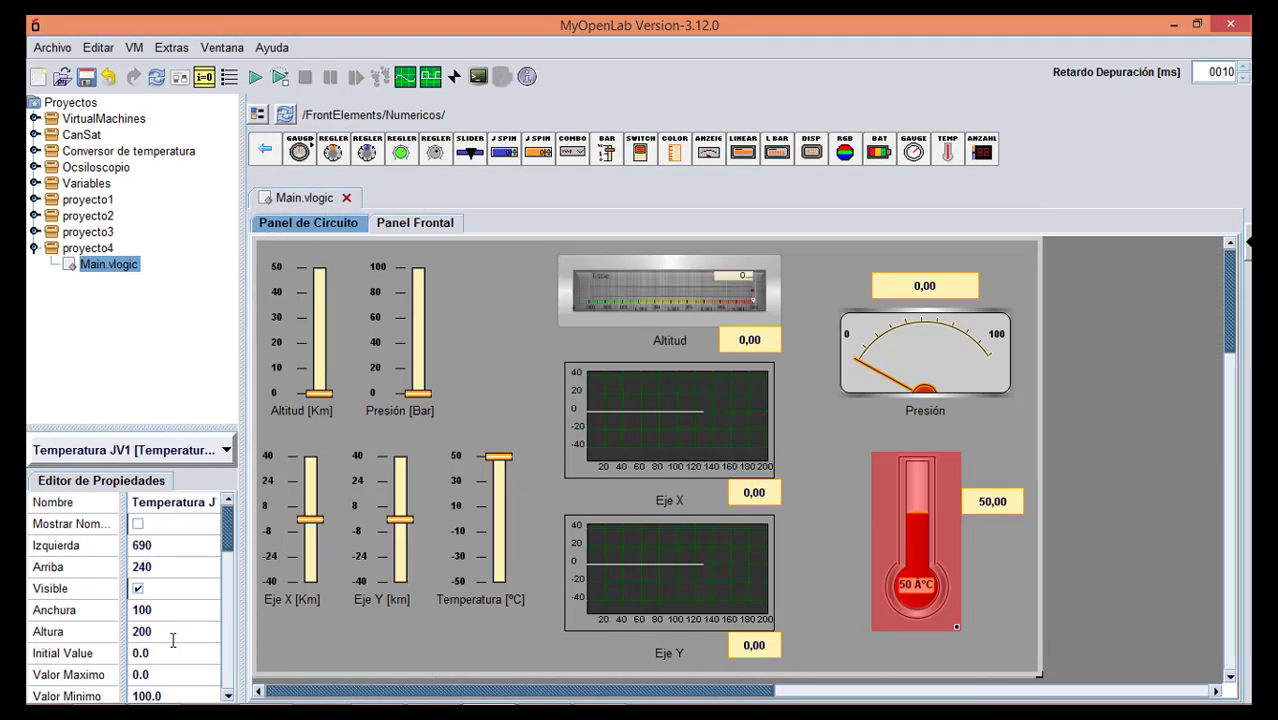
{"action": "left_click_drag", "start_coordinate": [183, 690], "coordinate": [126, 692]}
{"action": "type", "text": "3"}
{"action": "key", "text": "Return"}
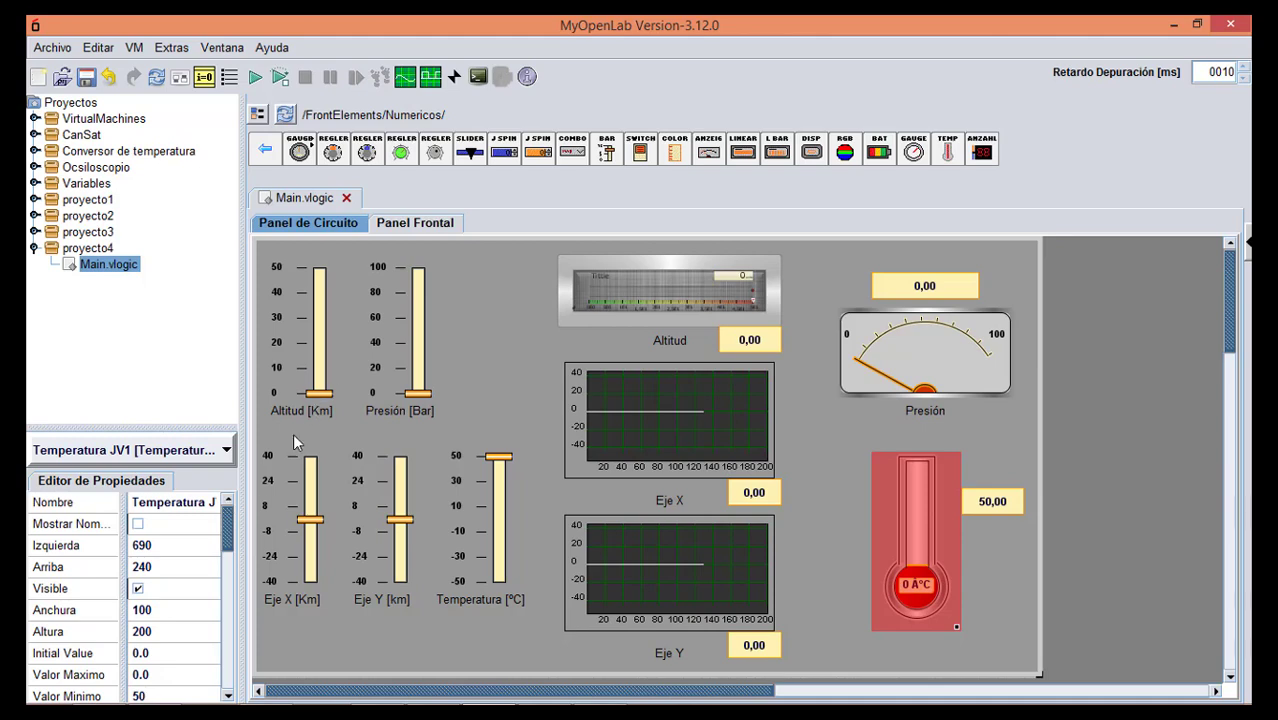
Run the project, test the thermometer with the Temperatura slider at 12, and close the running panel.
{"action": "left_click", "coordinate": [258, 79]}
{"action": "mouse_move", "coordinate": [479, 427]}
{"action": "left_mouse_down"}
{"action": "mouse_move", "coordinate": [489, 371]}
{"action": "mouse_move", "coordinate": [501, 512]}
{"action": "mouse_move", "coordinate": [501, 393]}
{"action": "mouse_move", "coordinate": [501, 424]}
{"action": "left_mouse_up"}
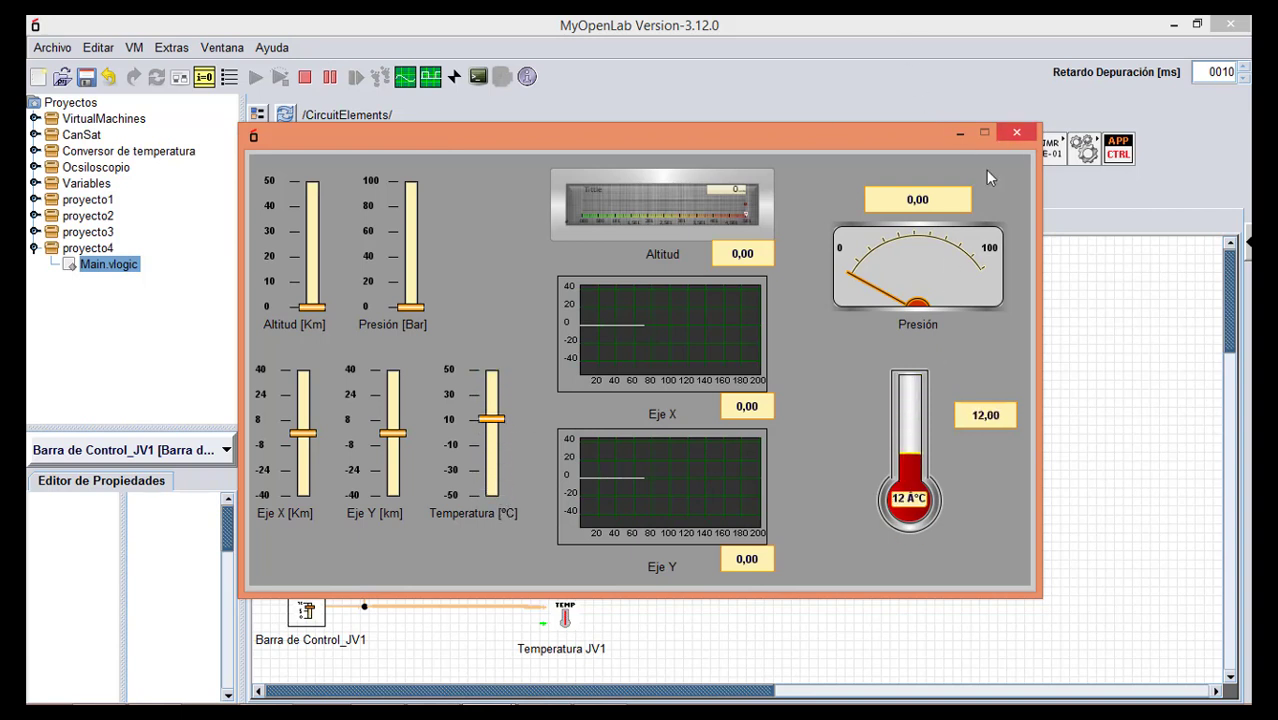
{"action": "left_click", "coordinate": [1016, 132]}
Turn on the name label of the new thermometer on the front panel.
{"action": "double_click", "coordinate": [565, 612]}
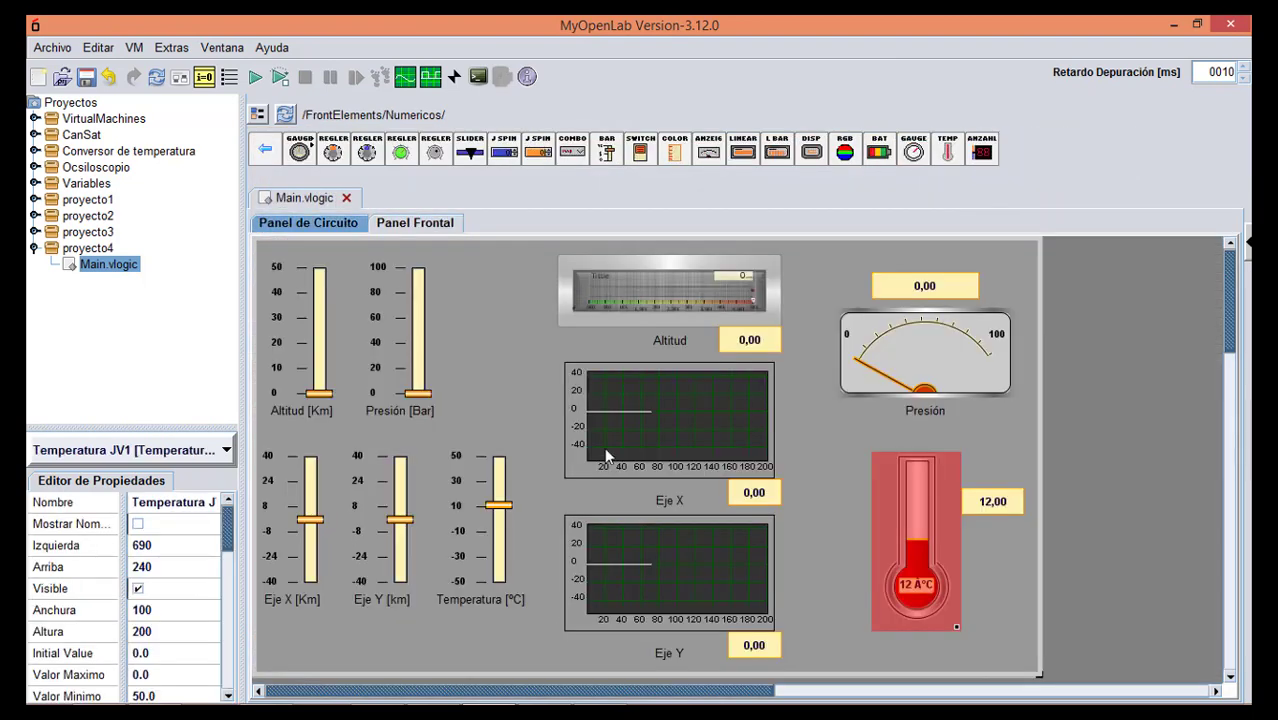
{"action": "left_click", "coordinate": [140, 524]}
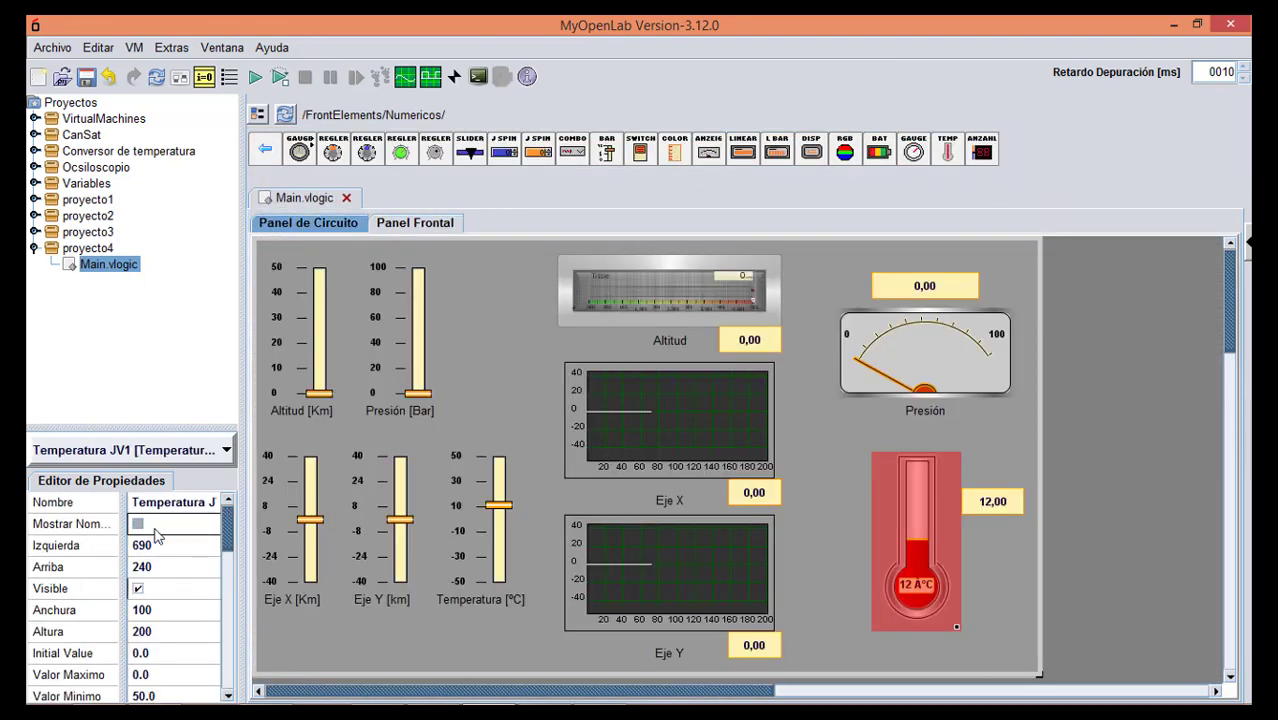
{"action": "key", "text": "BackSpace"}
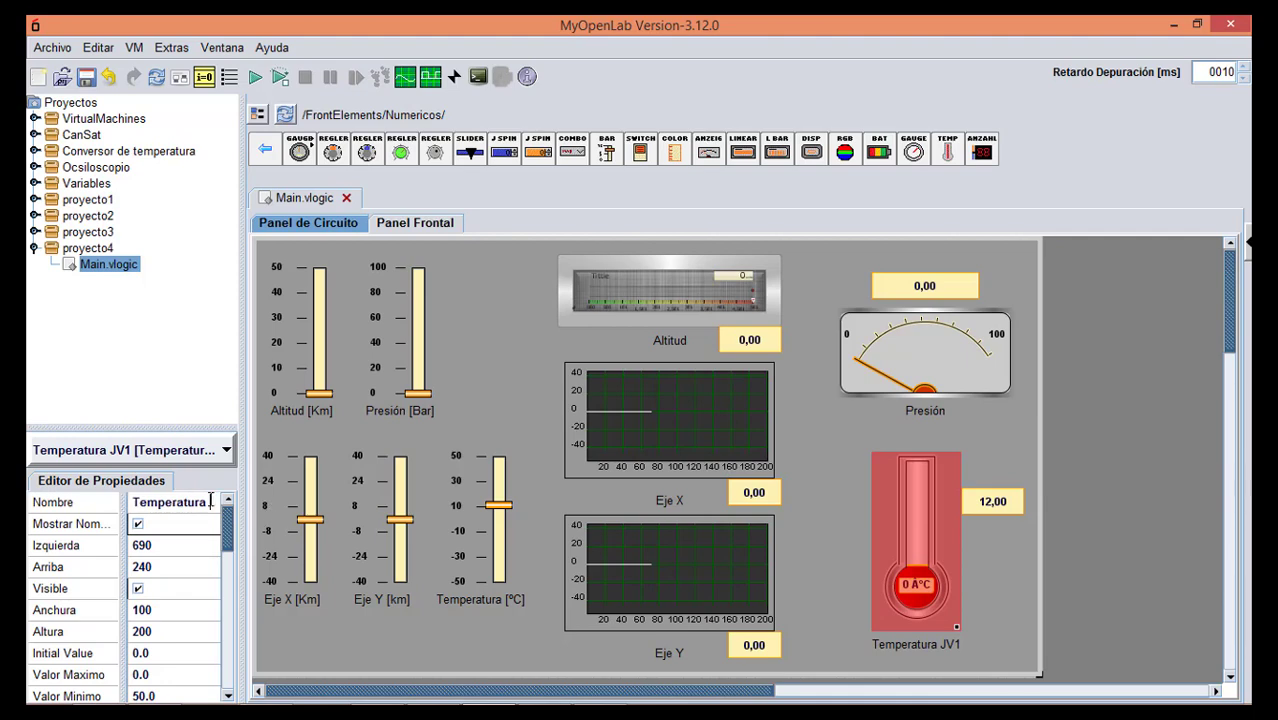
{"action": "left_click", "coordinate": [844, 514]}
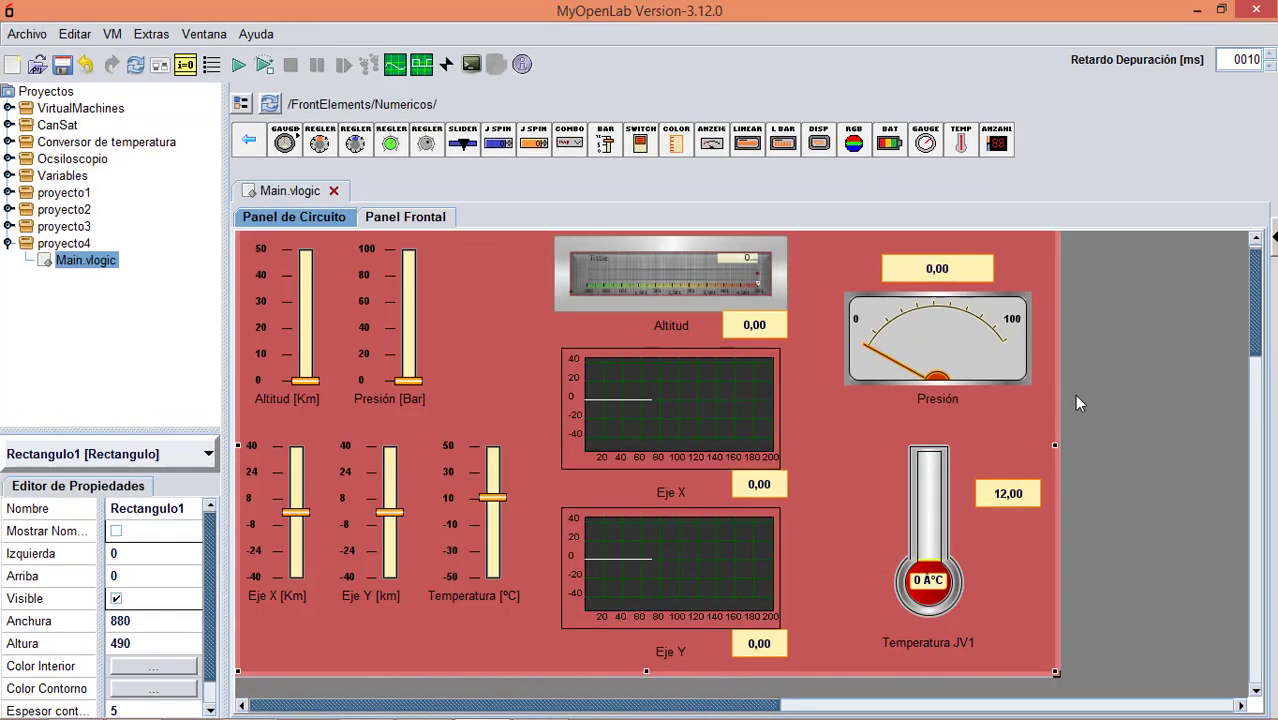
{"action": "left_click", "coordinate": [1091, 392]}
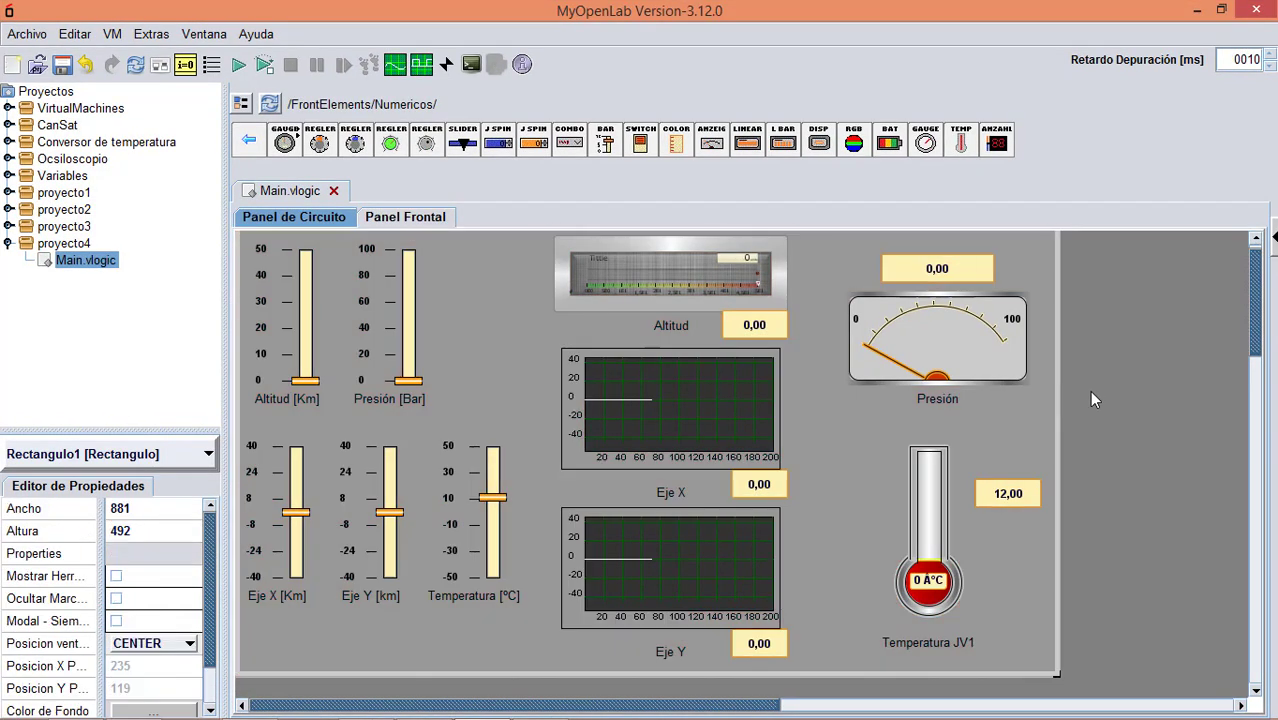
{"action": "left_click", "coordinate": [945, 395]}
{"action": "left_click", "coordinate": [946, 401]}
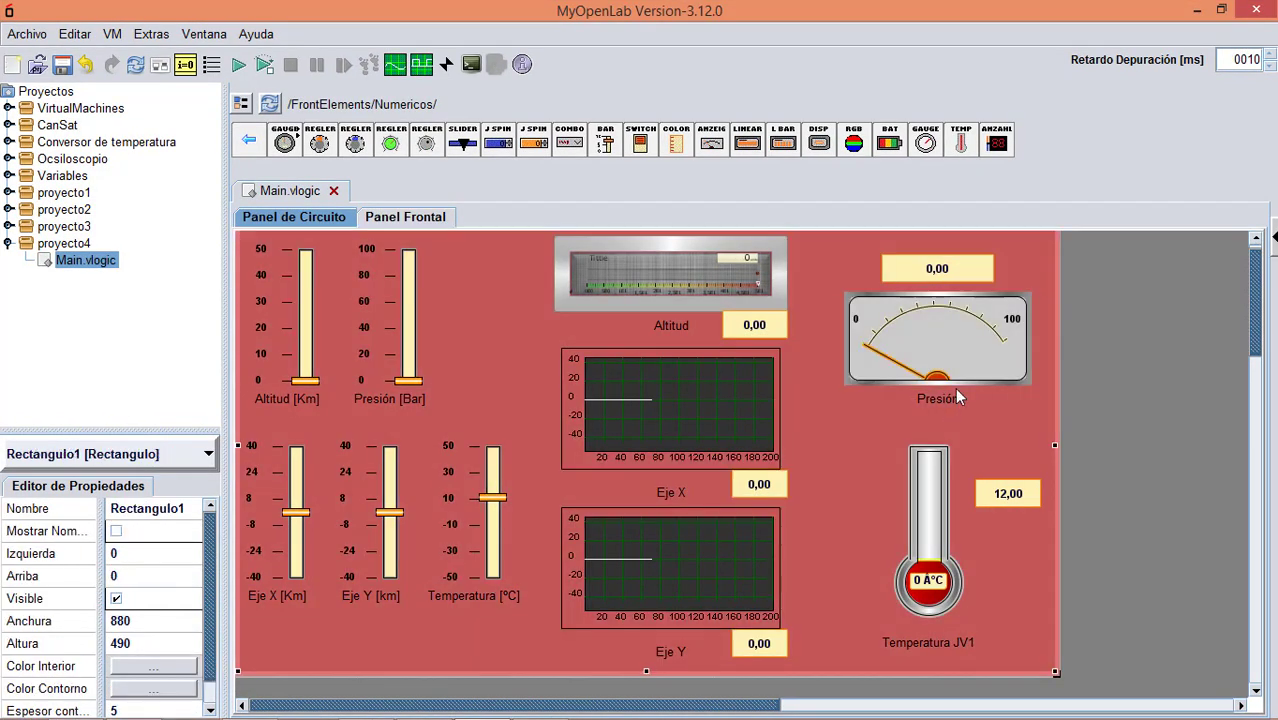
Rename the analog pressure gauge on the front panel as "Presión [Bar]".
{"action": "left_click", "coordinate": [958, 378]}
{"action": "left_click", "coordinate": [954, 390]}
{"action": "left_click", "coordinate": [849, 302]}
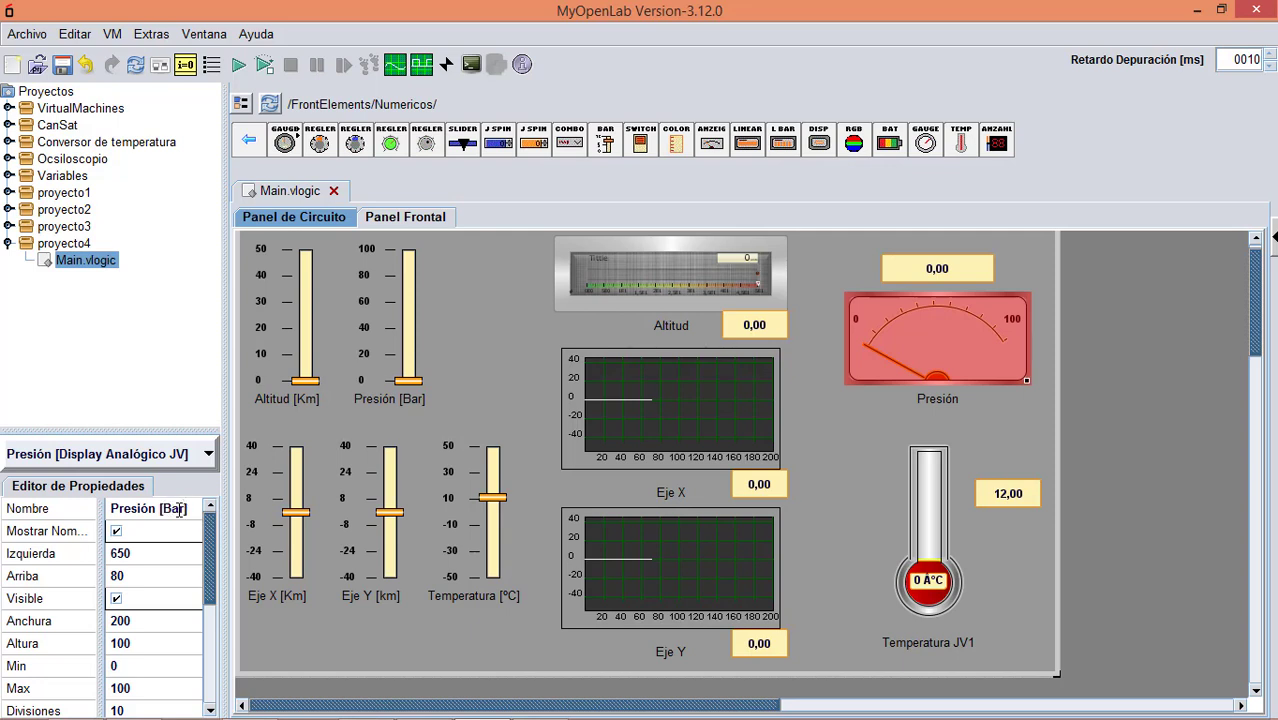
{"action": "key", "text": "Return"}
Rename the linear altitude display on the front panel as "Altitud [km]".
{"action": "left_click", "coordinate": [683, 319]}
{"action": "left_click", "coordinate": [670, 303]}
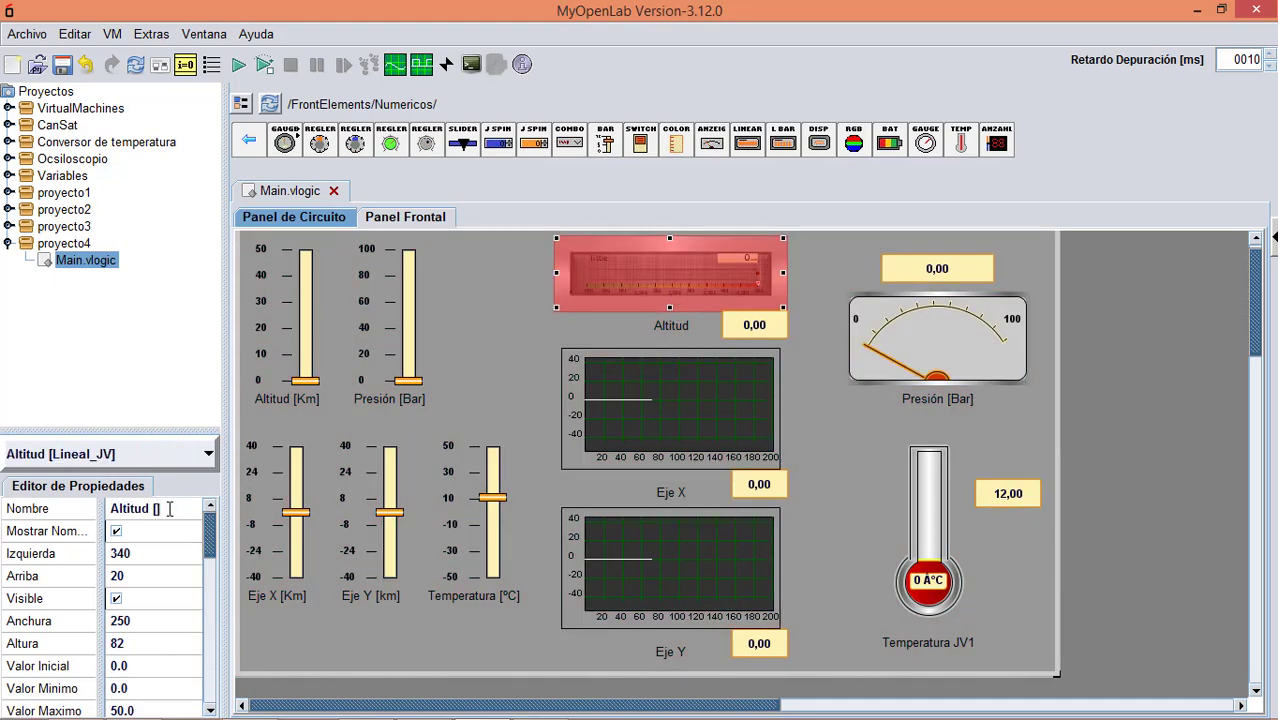
{"action": "key", "text": "Return"}
{"action": "left_click", "coordinate": [854, 414]}
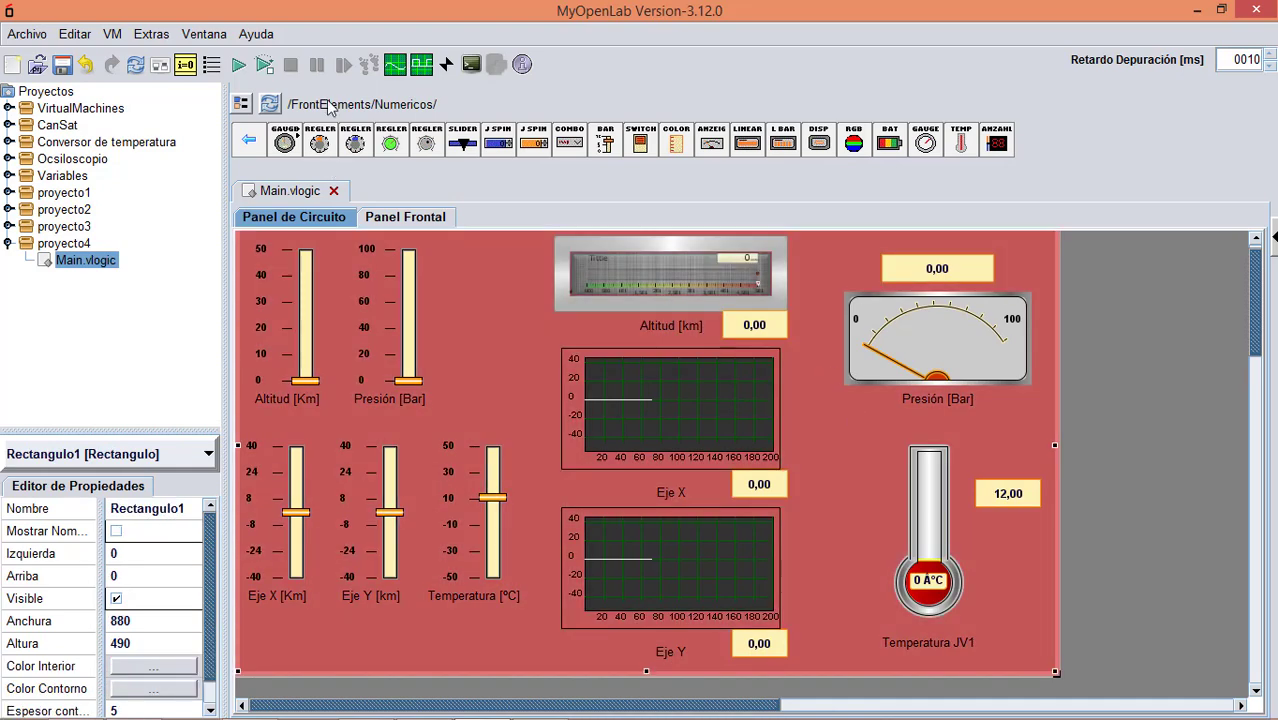
Run the project, test the sliders at about 18 for Eje X, 31 for Eje Y and 9 for Temperatura, and close the running panel.
{"action": "left_click", "coordinate": [239, 65]}
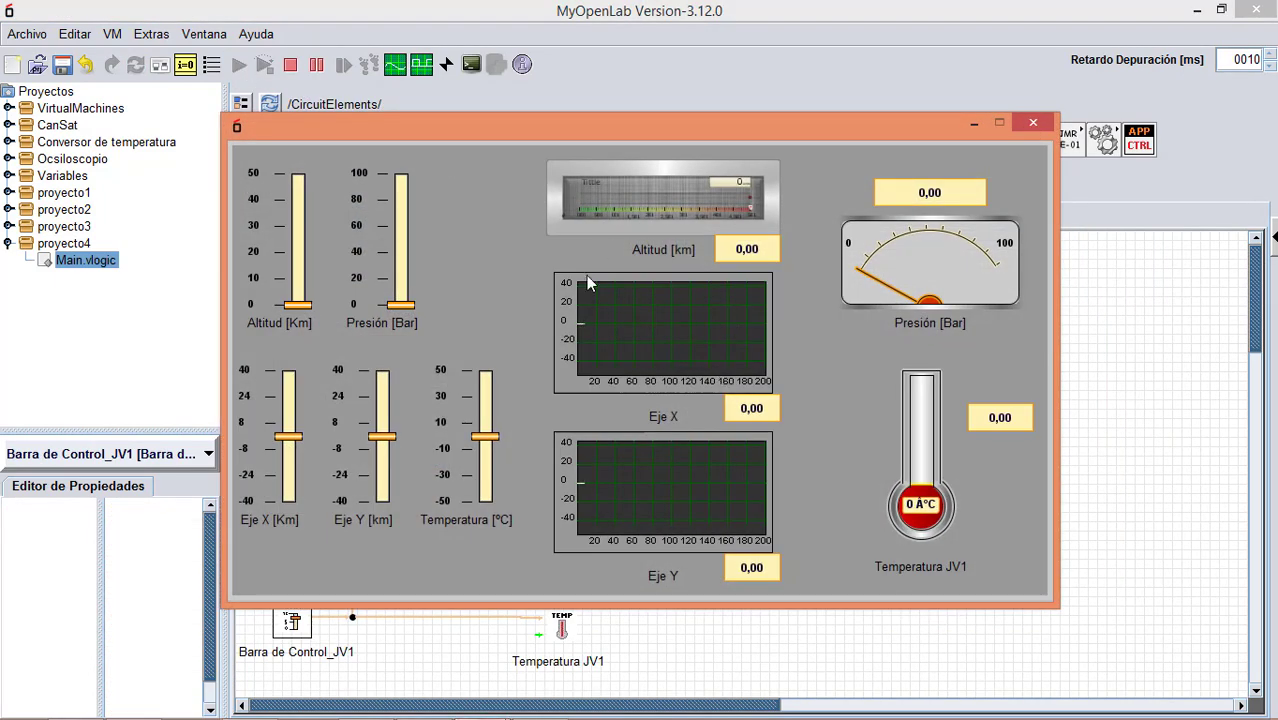
{"action": "mouse_move", "coordinate": [305, 312]}
{"action": "left_mouse_down"}
{"action": "mouse_move", "coordinate": [308, 207]}
{"action": "mouse_move", "coordinate": [310, 247]}
{"action": "mouse_move", "coordinate": [315, 199]}
{"action": "mouse_move", "coordinate": [313, 246]}
{"action": "mouse_move", "coordinate": [366, 332]}
{"action": "mouse_move", "coordinate": [408, 229]}
{"action": "mouse_move", "coordinate": [410, 182]}
{"action": "mouse_move", "coordinate": [416, 283]}
{"action": "mouse_move", "coordinate": [414, 214]}
{"action": "mouse_move", "coordinate": [445, 327]}
{"action": "left_mouse_up"}
{"action": "mouse_move", "coordinate": [280, 456]}
{"action": "left_mouse_down"}
{"action": "mouse_move", "coordinate": [283, 474]}
{"action": "mouse_move", "coordinate": [310, 411]}
{"action": "left_mouse_up"}
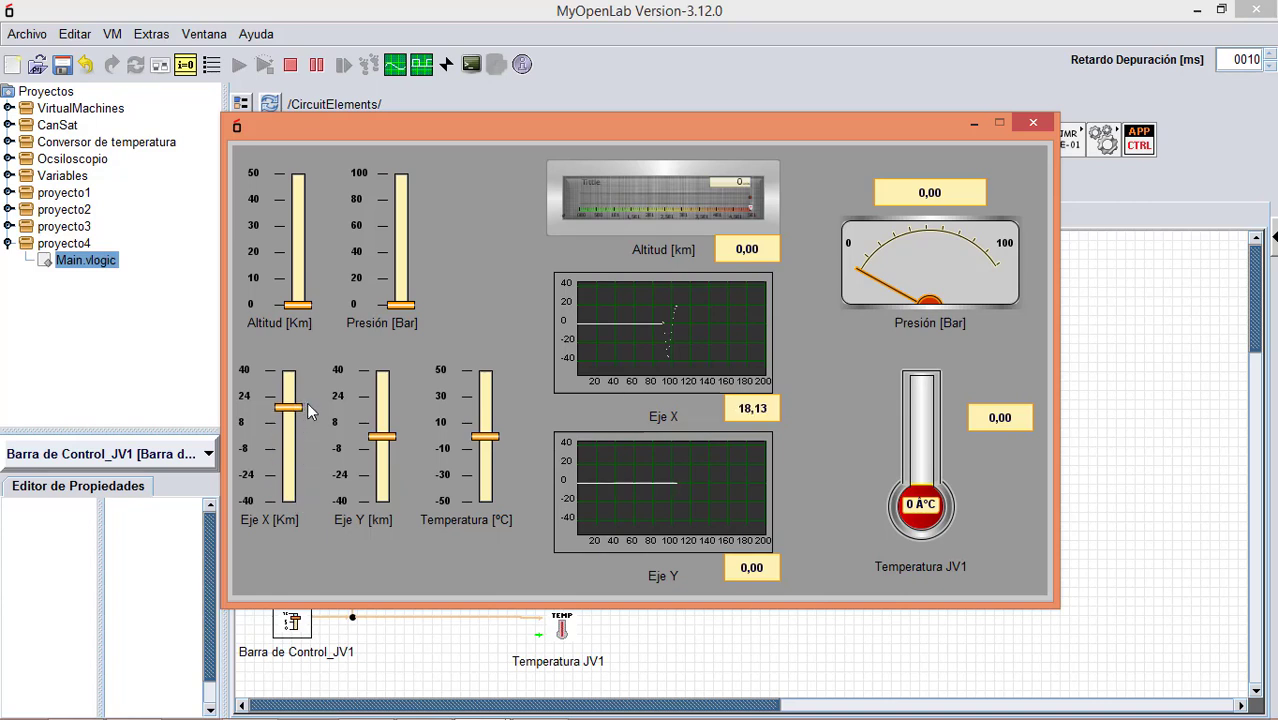
{"action": "left_click_drag", "start_coordinate": [390, 437], "coordinate": [385, 386]}
{"action": "mouse_move", "coordinate": [486, 437]}
{"action": "left_mouse_down"}
{"action": "mouse_move", "coordinate": [503, 483]}
{"action": "mouse_move", "coordinate": [490, 370]}
{"action": "mouse_move", "coordinate": [496, 440]}
{"action": "mouse_move", "coordinate": [487, 425]}
{"action": "left_mouse_up"}
{"action": "left_click", "coordinate": [1032, 125]}
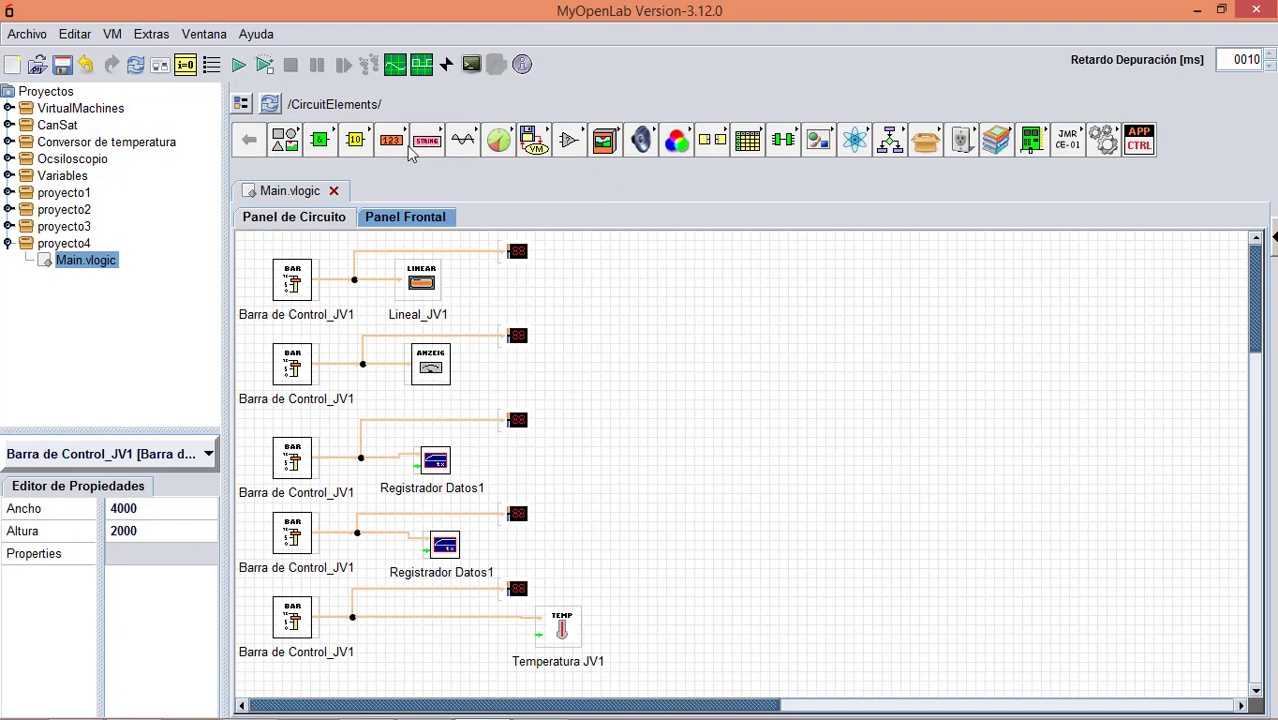
Place a greater-than-or-equal comparison block in the empty area of the circuit diagram.
{"action": "left_click", "coordinate": [577, 140]}
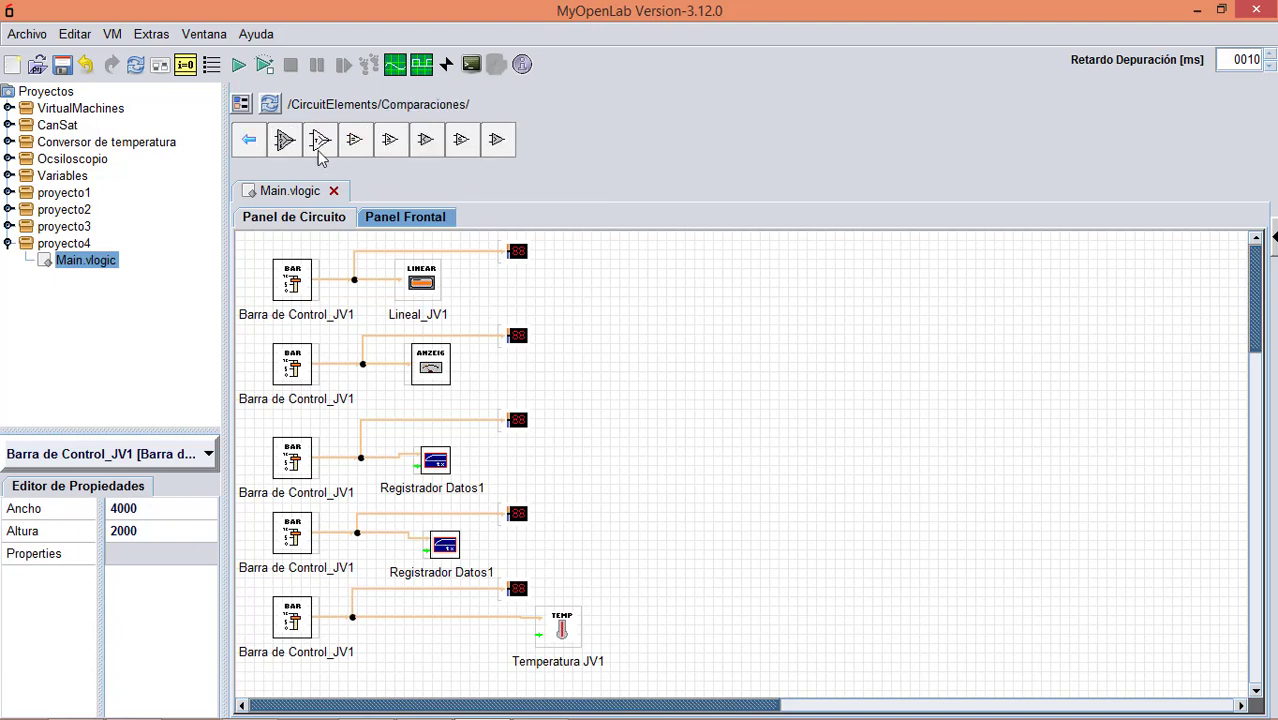
{"action": "left_click", "coordinate": [390, 140]}
{"action": "left_click", "coordinate": [648, 292]}
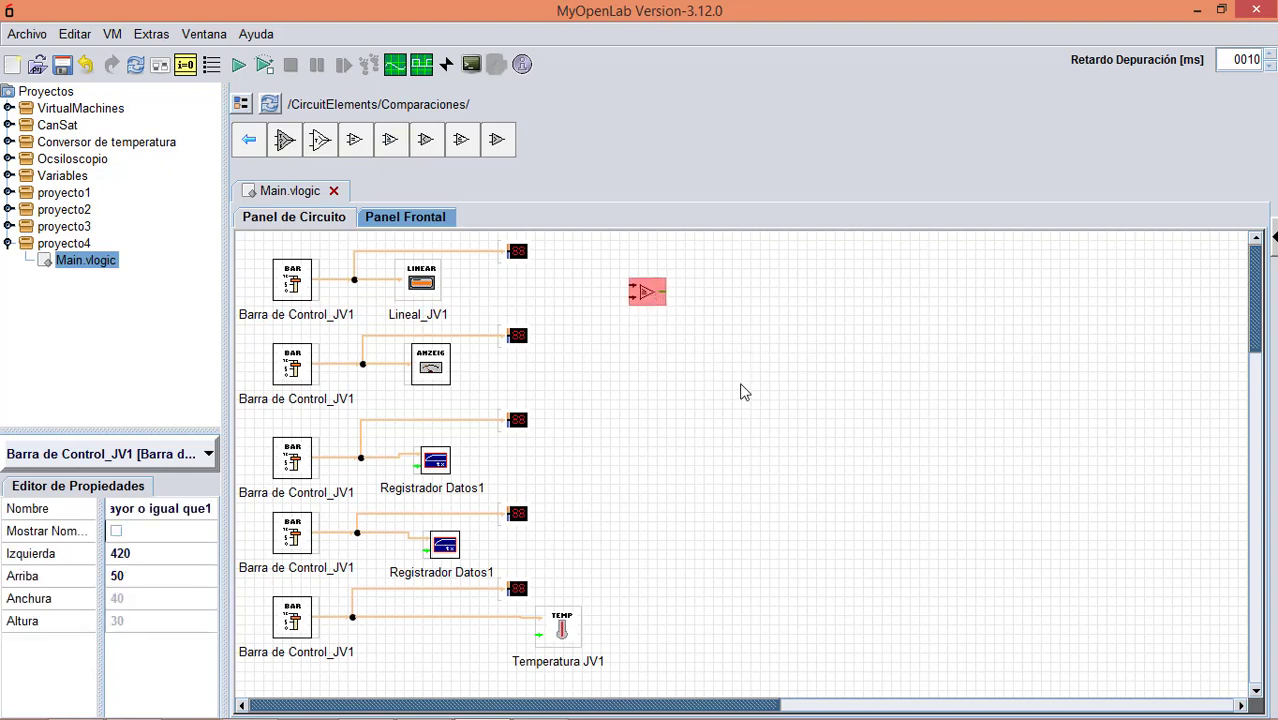
{"action": "left_click", "coordinate": [746, 397]}
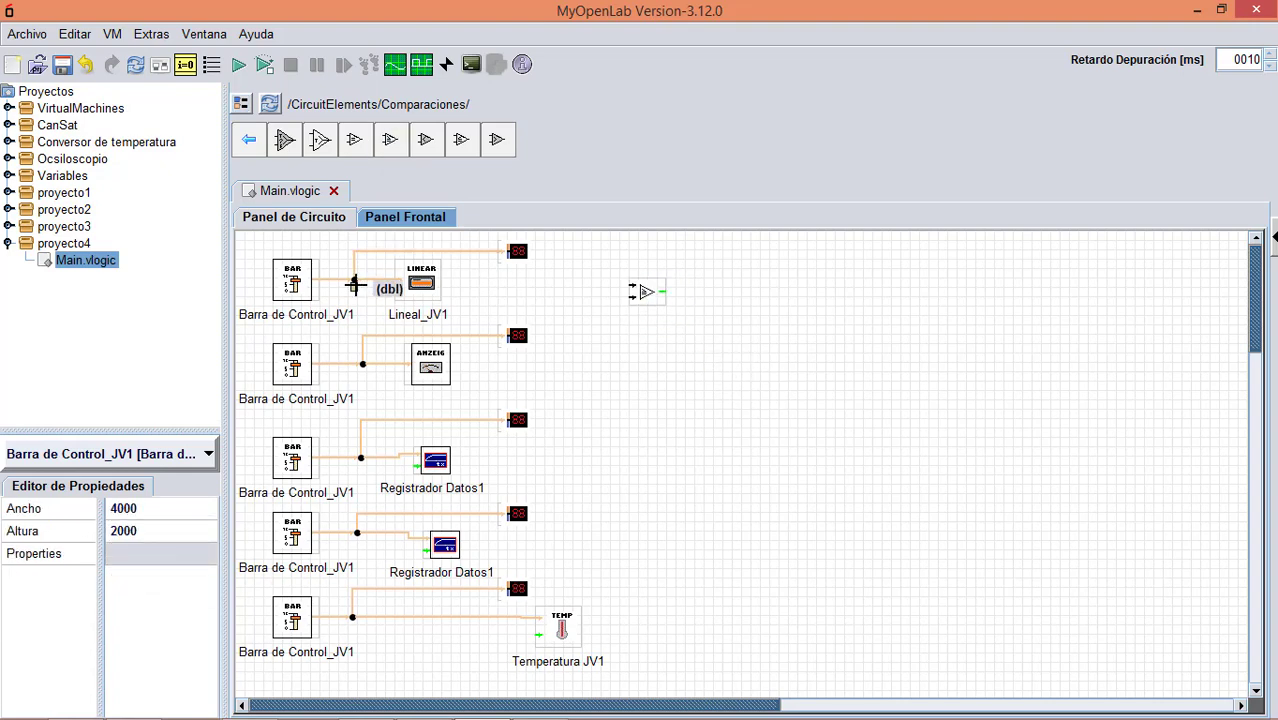
Wire the pressure slider's output to input a of the comparison block and place the block beyond the analog gauge.
{"action": "left_click", "coordinate": [355, 285]}
{"action": "left_click_drag", "start_coordinate": [632, 300], "coordinate": [586, 385]}
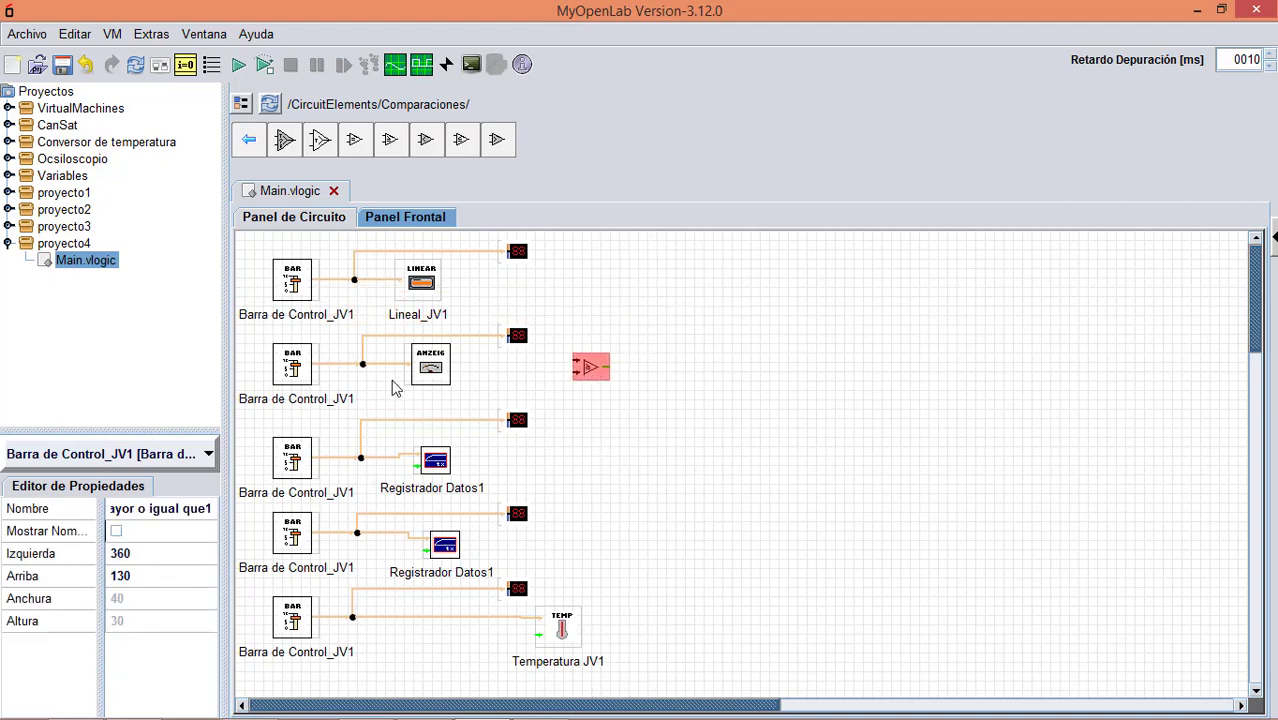
{"action": "left_click", "coordinate": [362, 365]}
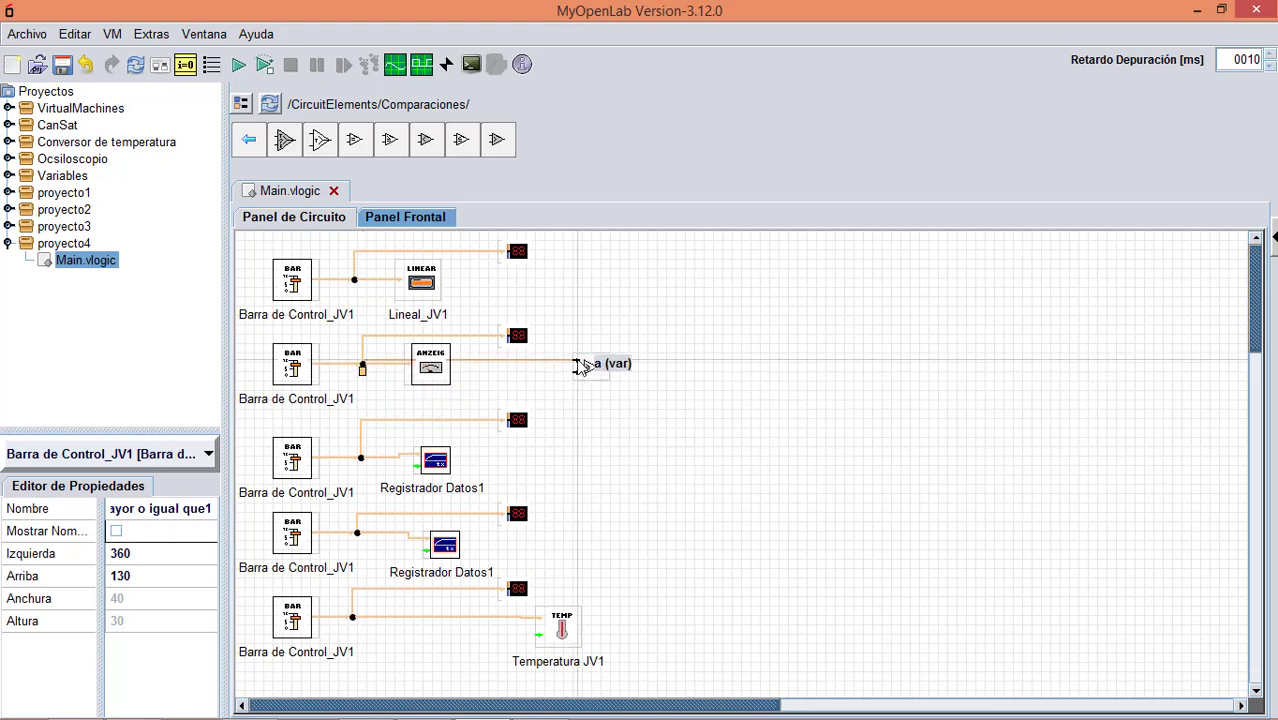
{"action": "left_click", "coordinate": [576, 363]}
{"action": "left_click_drag", "start_coordinate": [590, 366], "coordinate": [668, 399]}
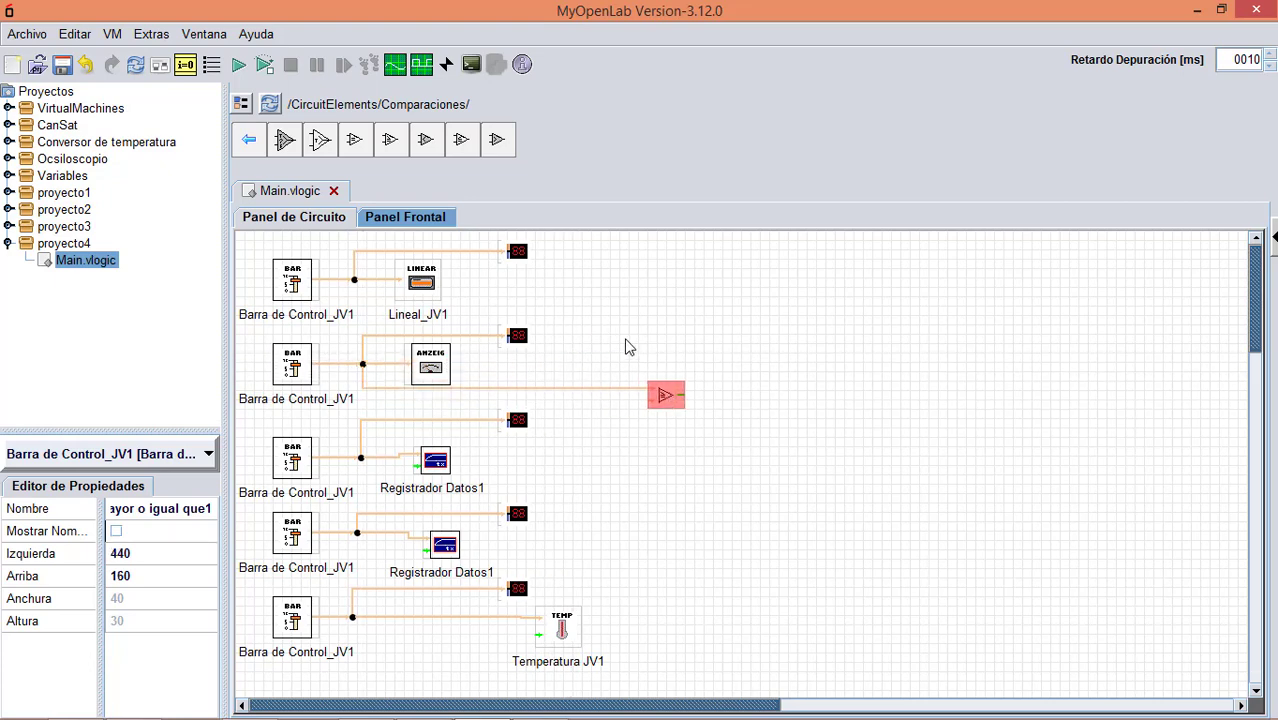
Place an integer constant beside the comparison block's second input.
{"action": "left_click", "coordinate": [260, 138]}
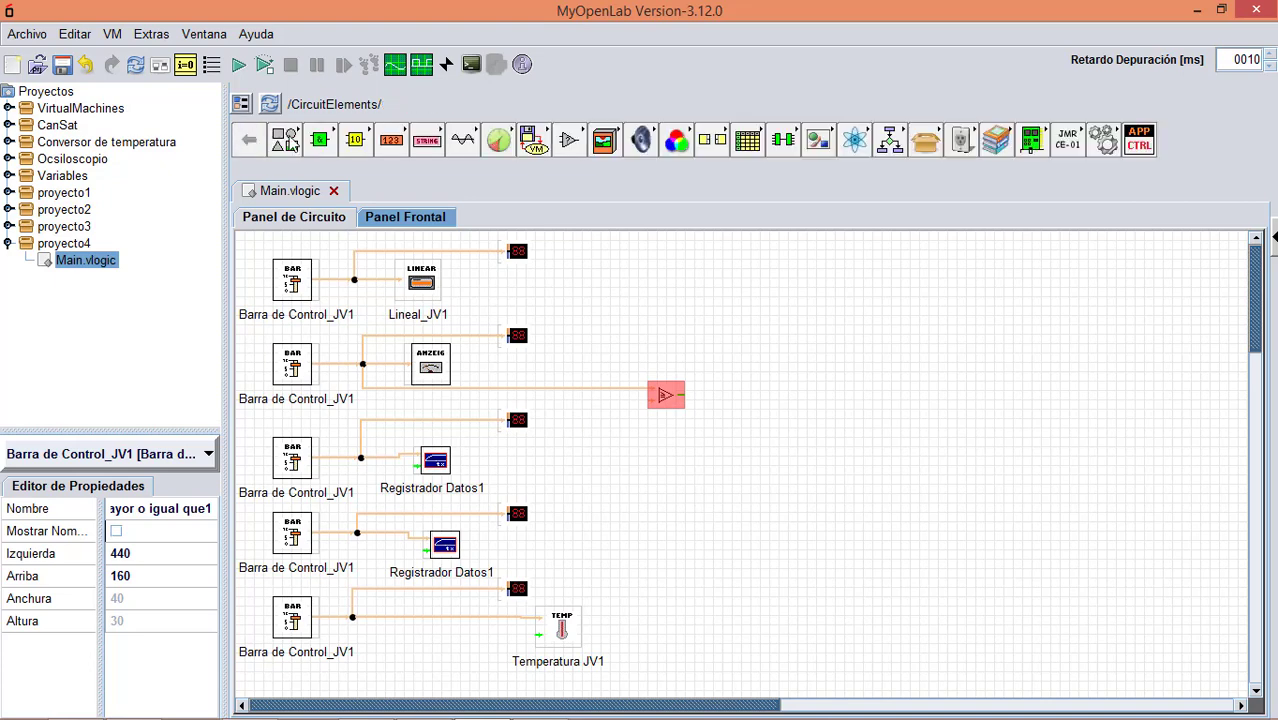
{"action": "left_click", "coordinate": [356, 141]}
{"action": "left_click", "coordinate": [252, 140]}
{"action": "left_click", "coordinate": [391, 141]}
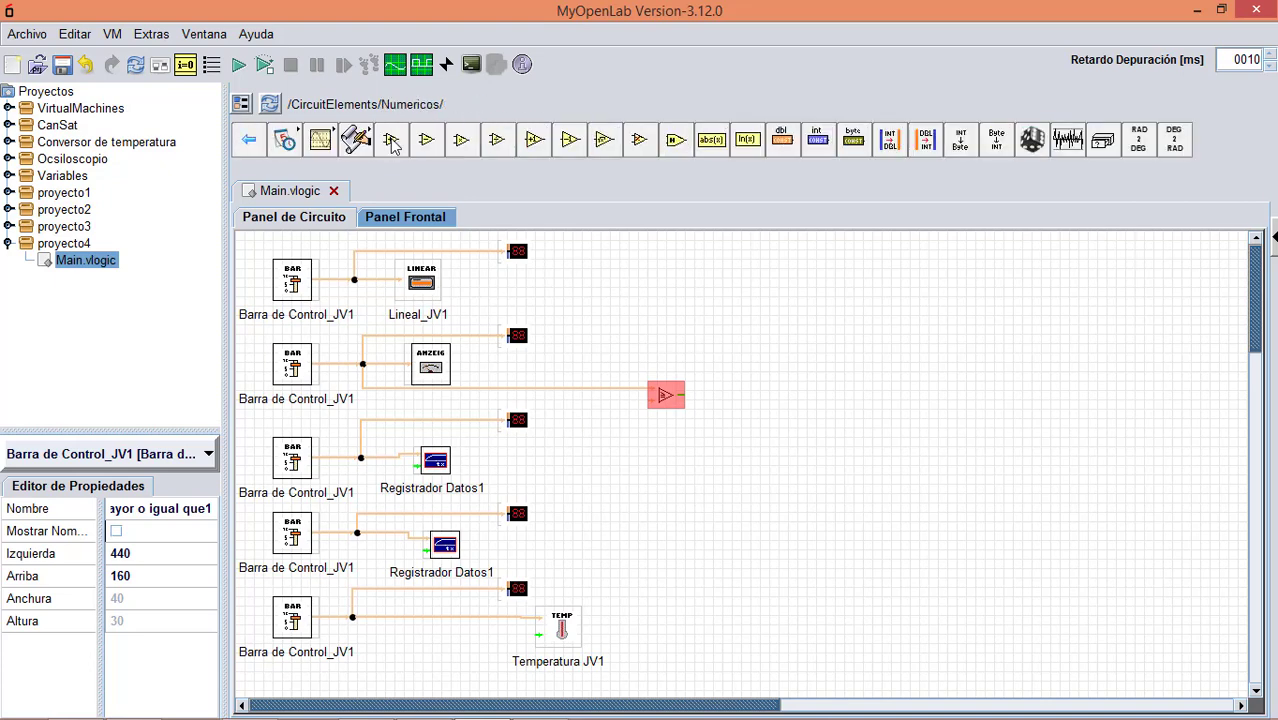
{"action": "left_click", "coordinate": [814, 142]}
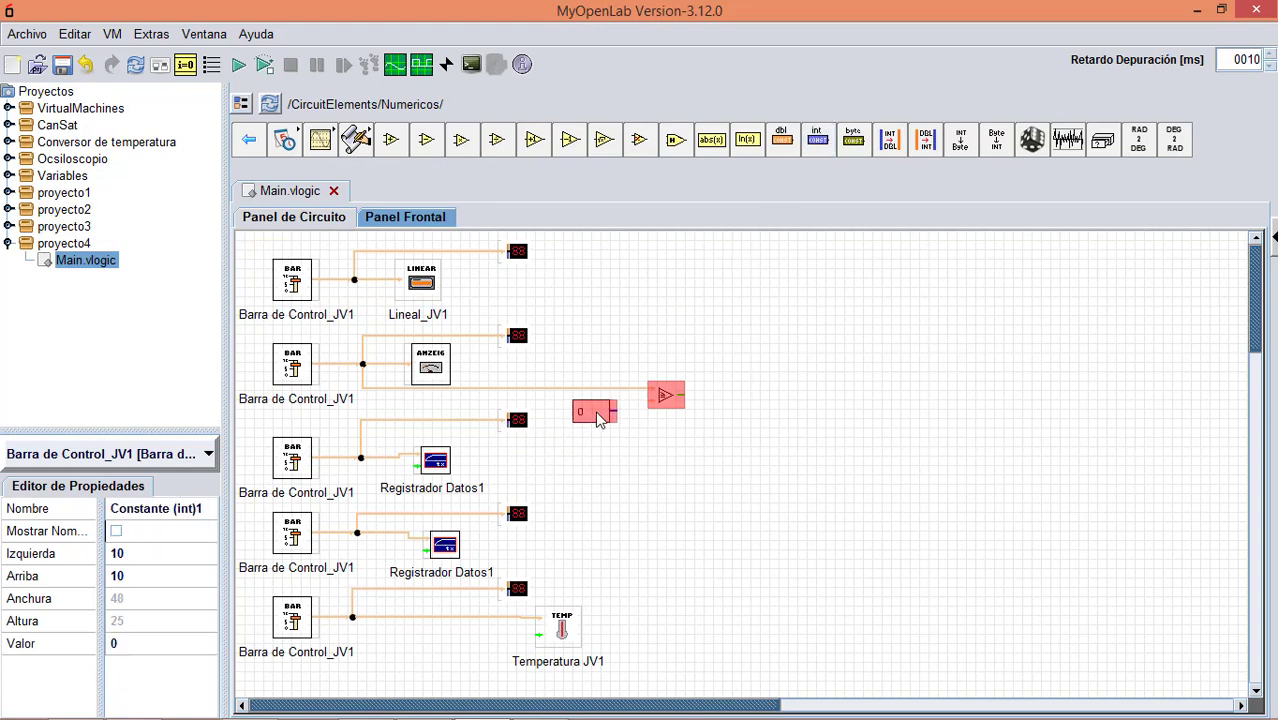
{"action": "left_click", "coordinate": [596, 412]}
{"action": "right_click", "coordinate": [594, 413]}
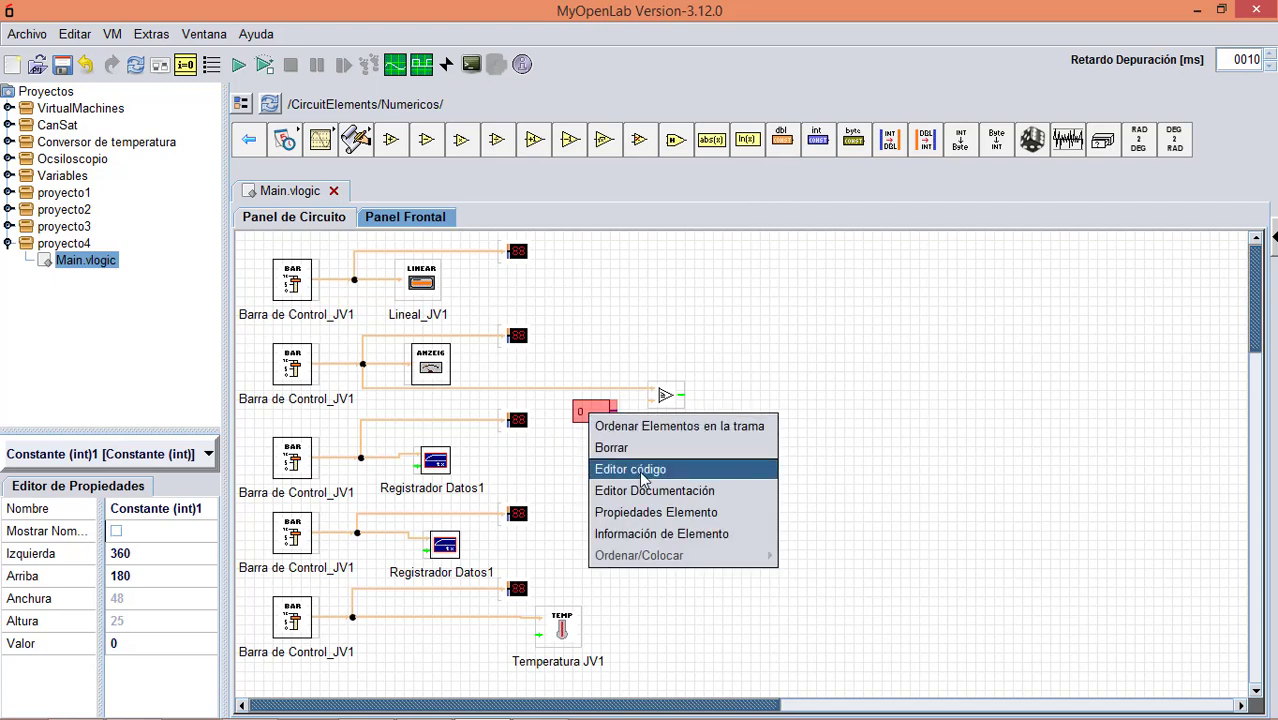
{"action": "left_click", "coordinate": [583, 425]}
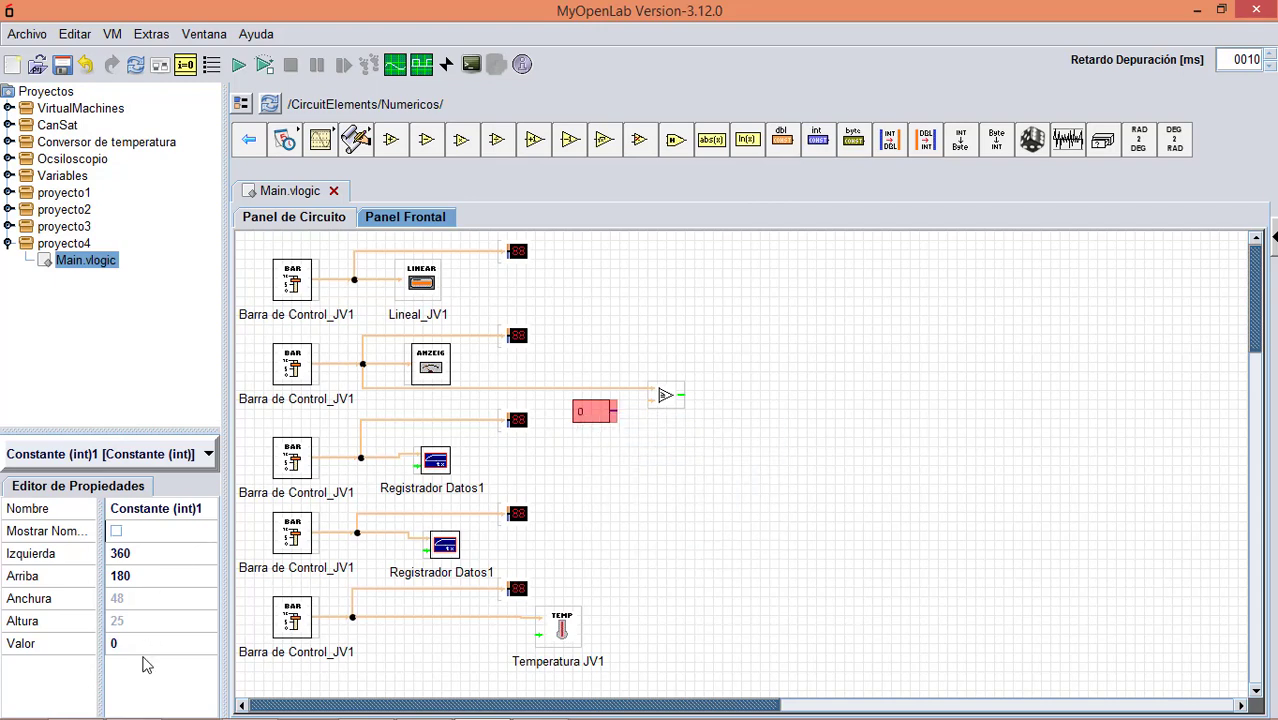
Set the integer constant's value to 50.
{"action": "left_click_drag", "start_coordinate": [125, 645], "coordinate": [103, 645]}
{"action": "key", "text": "Return"}
{"action": "left_click", "coordinate": [762, 533]}
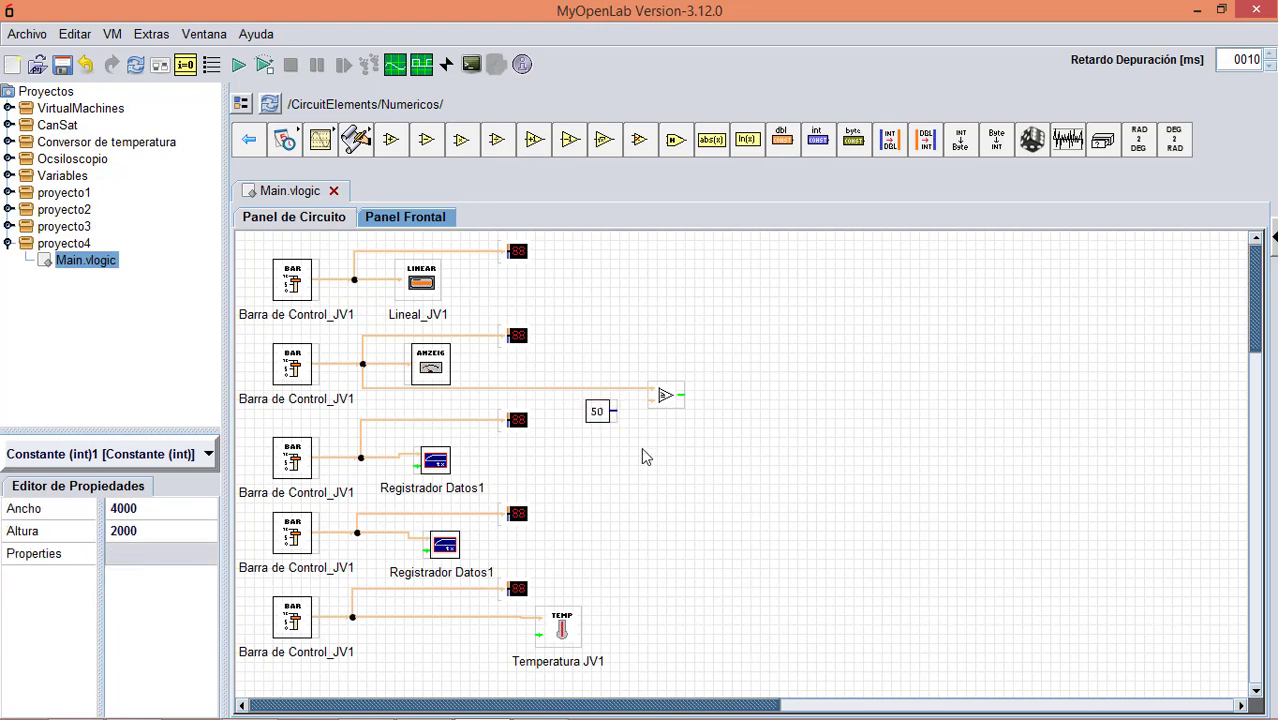
Try to wire the integer constant to the comparison block's second input, and delete the constant.
{"action": "left_click_drag", "start_coordinate": [618, 415], "coordinate": [640, 445]}
{"action": "left_click", "coordinate": [600, 411]}
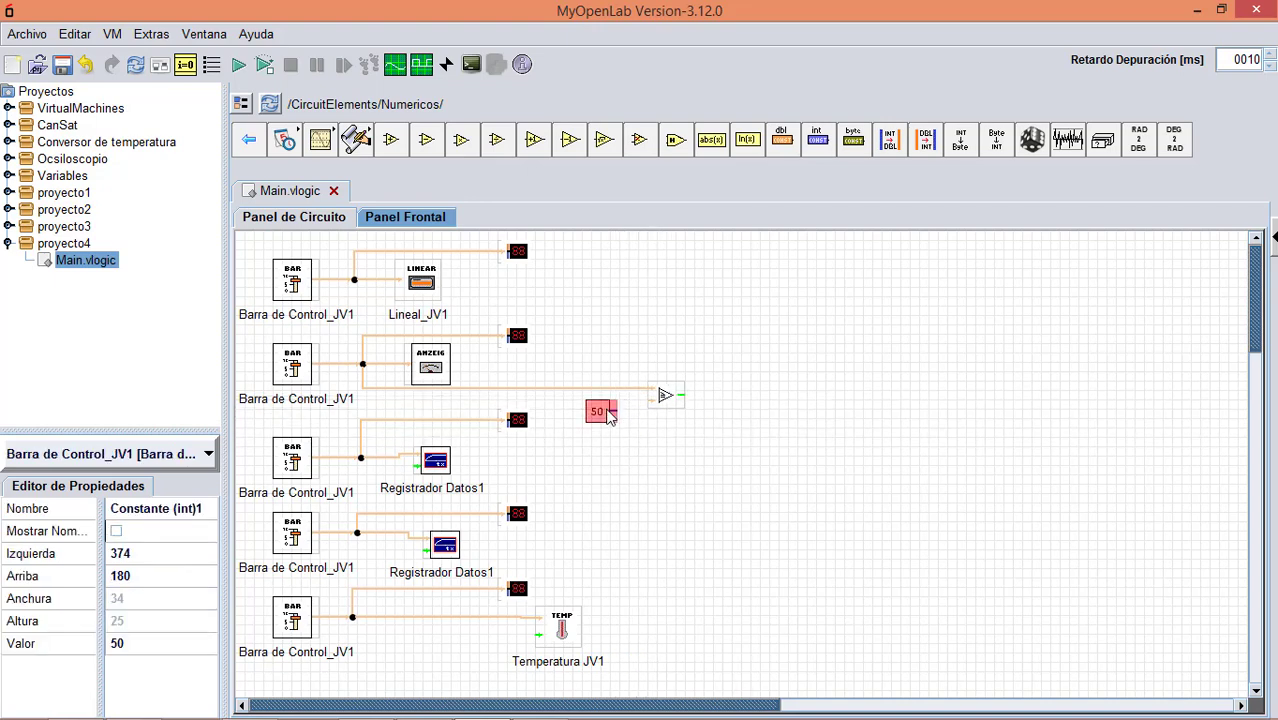
{"action": "key", "text": "Delete"}
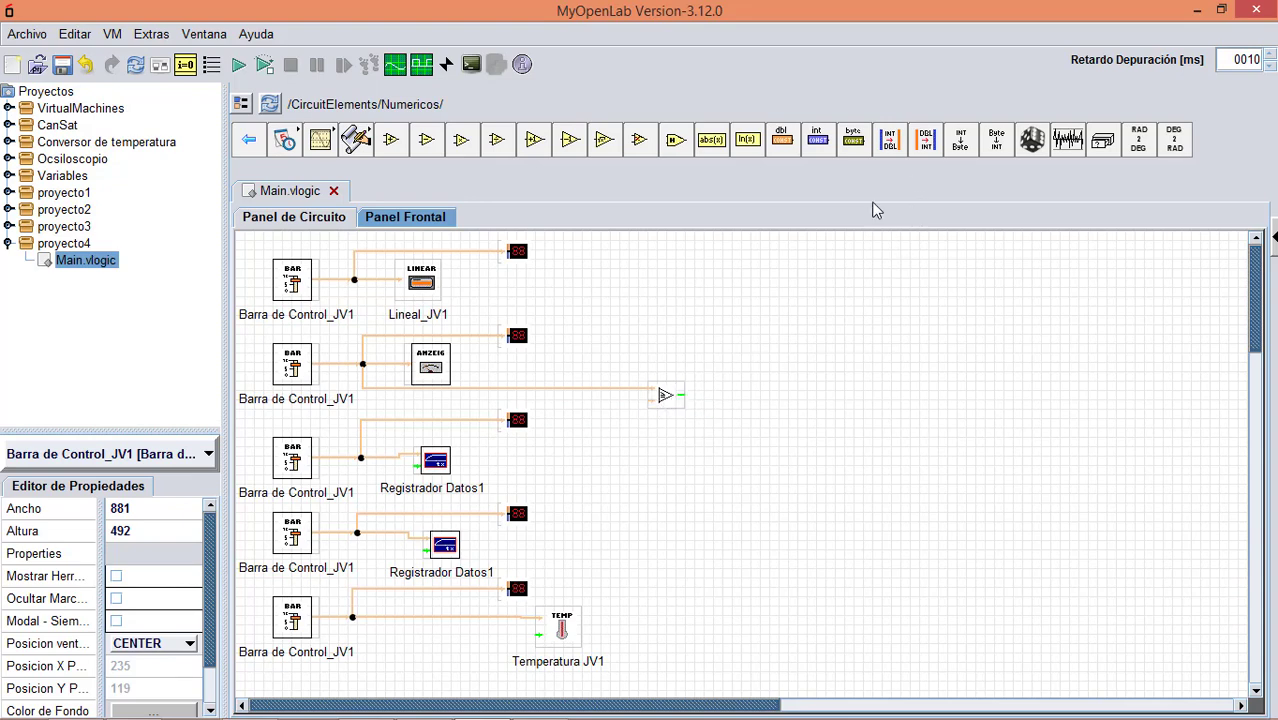
Add a double-type constant with the value 50, wired to the comparison block's second input.
{"action": "left_click", "coordinate": [790, 145]}
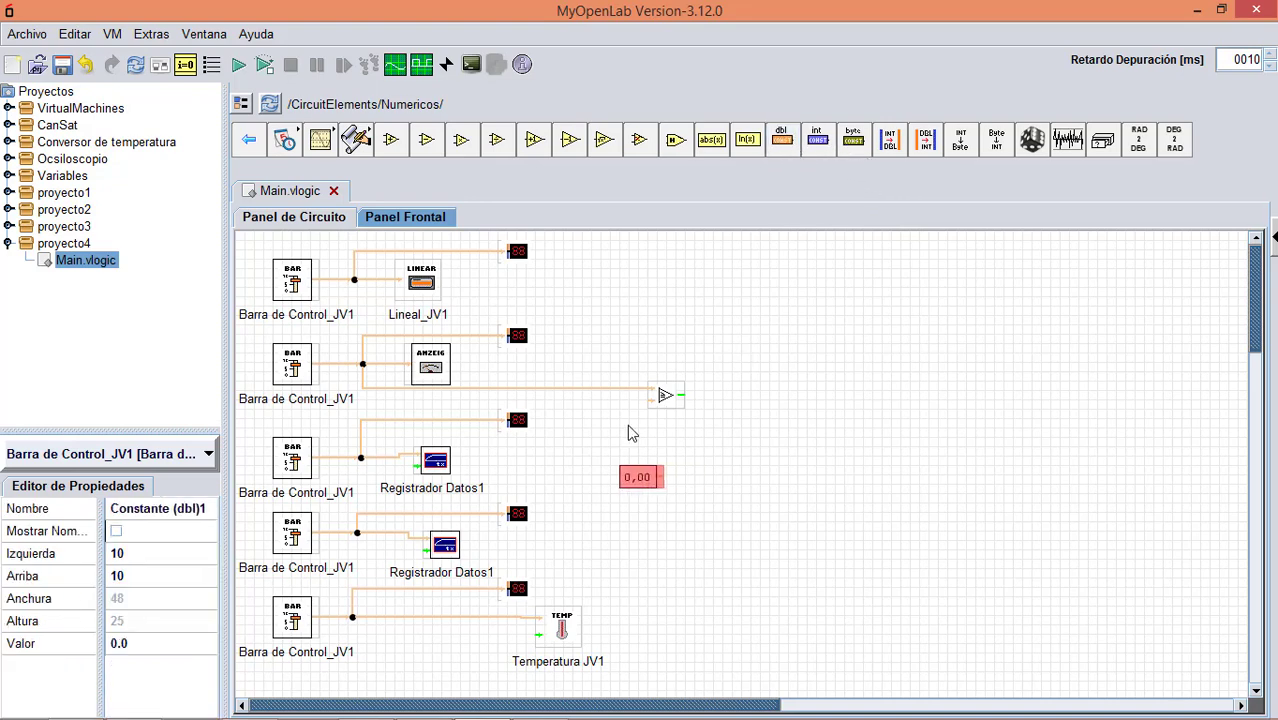
{"action": "left_click", "coordinate": [610, 411]}
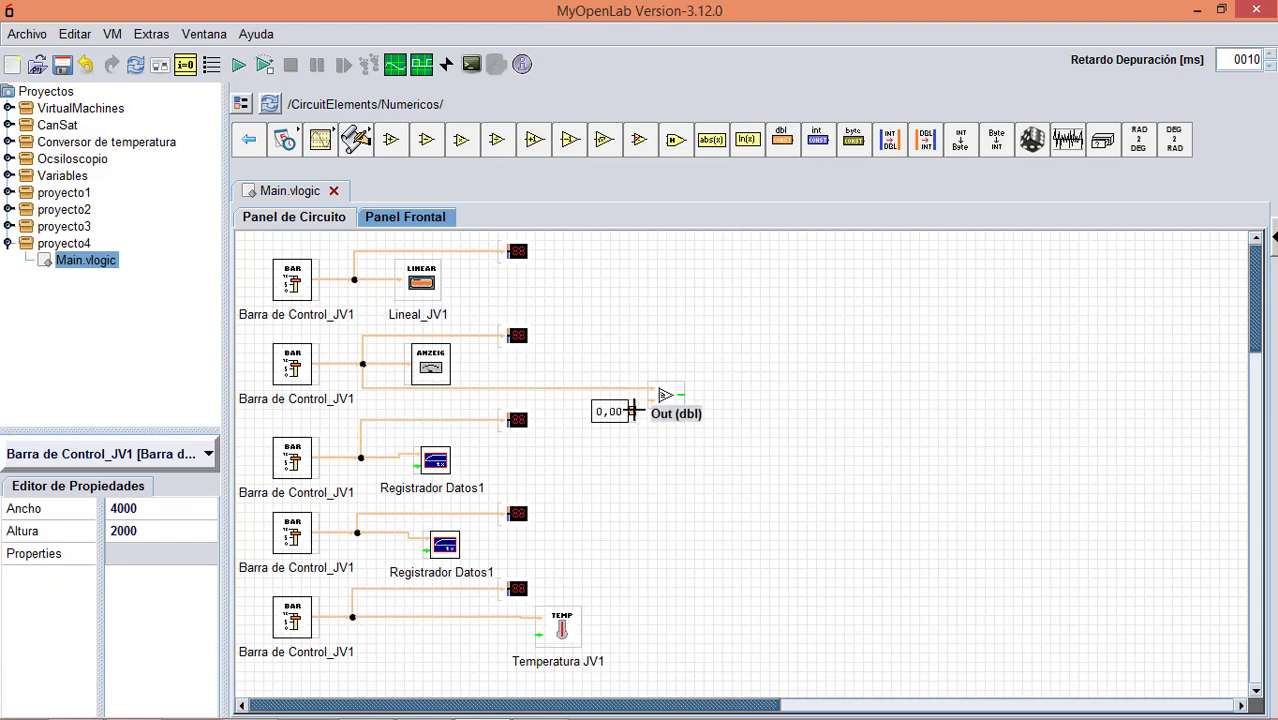
{"action": "left_click", "coordinate": [611, 418]}
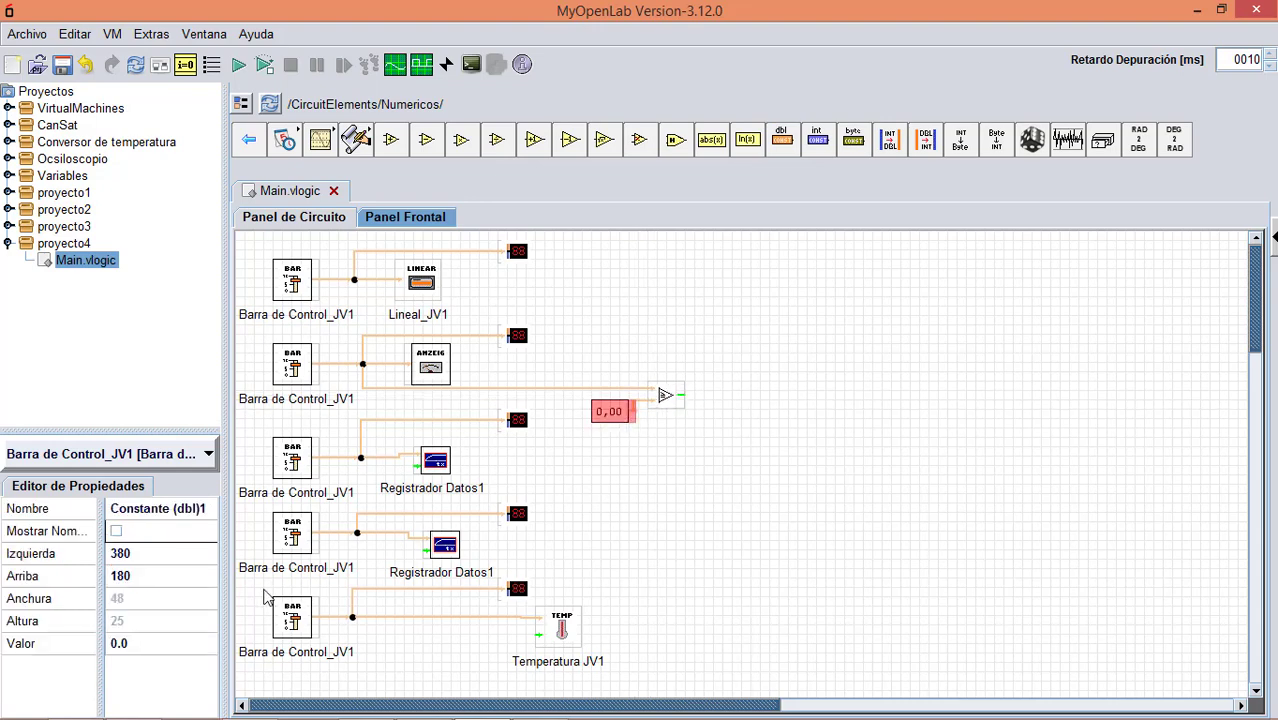
{"action": "key", "text": "ctrl+a"}
{"action": "type", "text": "50"}
{"action": "key", "text": "Return"}
{"action": "left_click", "coordinate": [797, 462]}
{"action": "left_click_drag", "start_coordinate": [606, 418], "coordinate": [578, 418]}
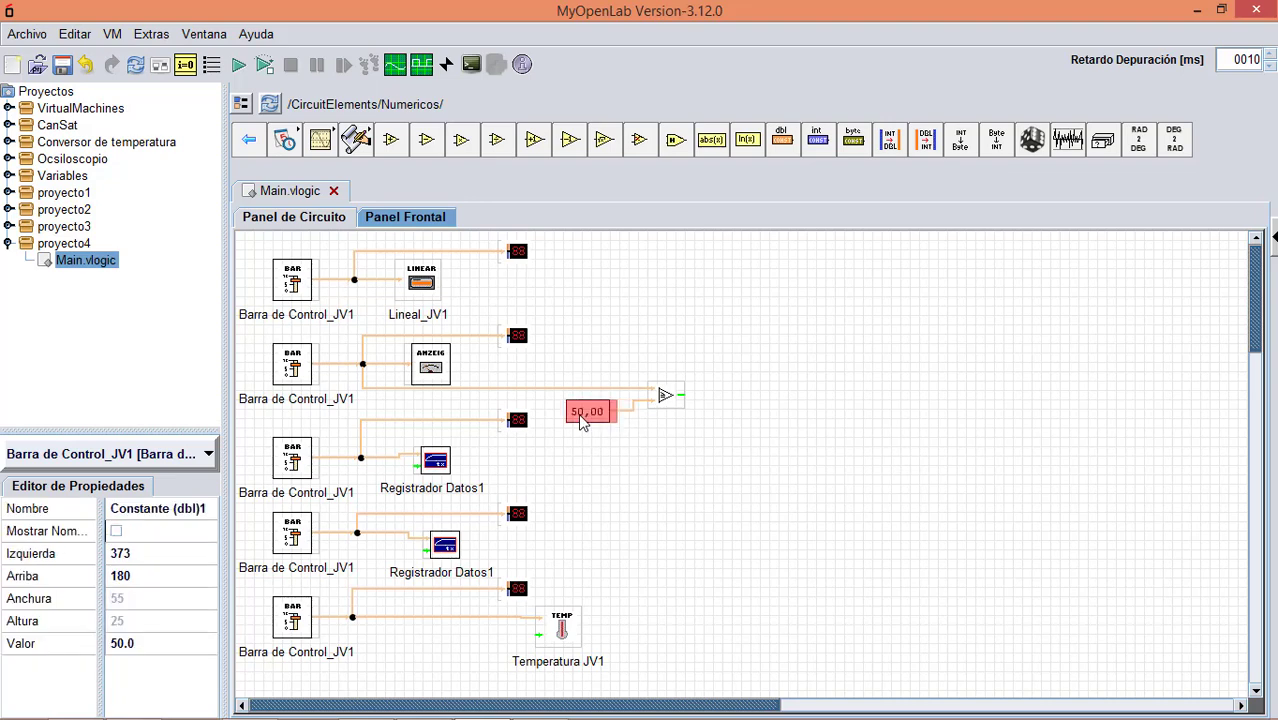
{"action": "left_click", "coordinate": [752, 410]}
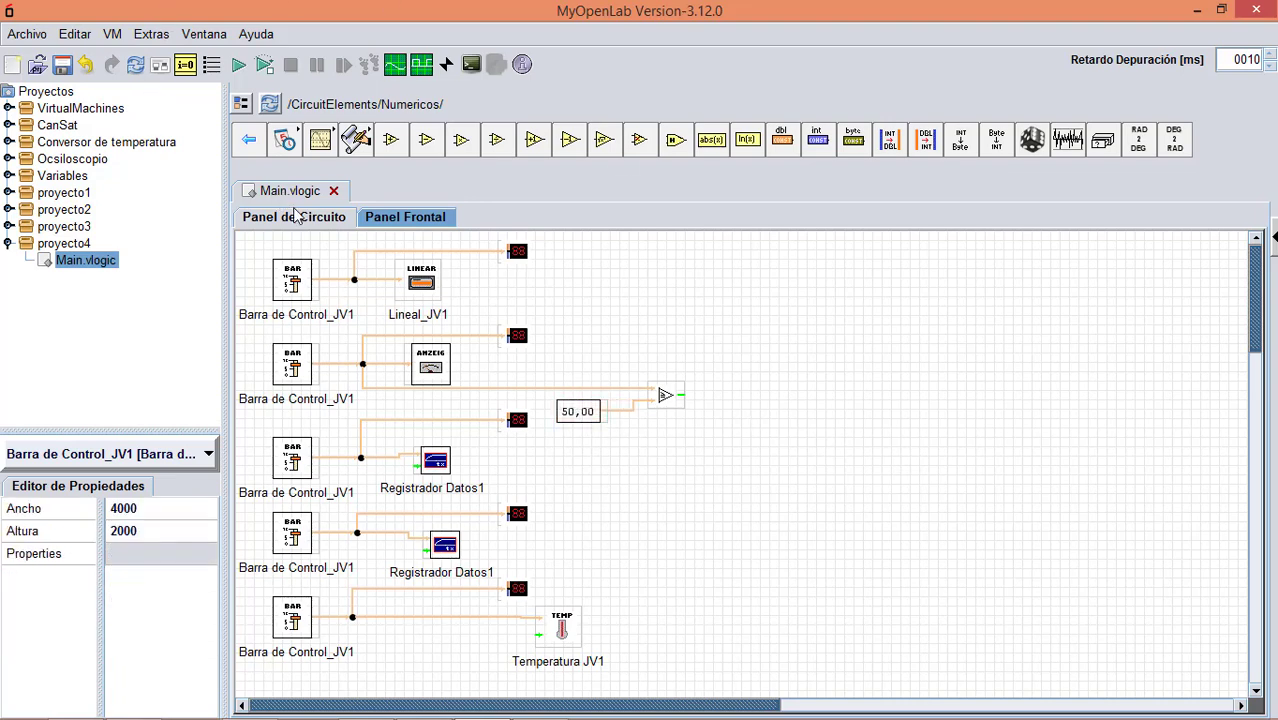
Add a round LED to the front panel near the thermometer.
{"action": "left_click", "coordinate": [368, 220]}
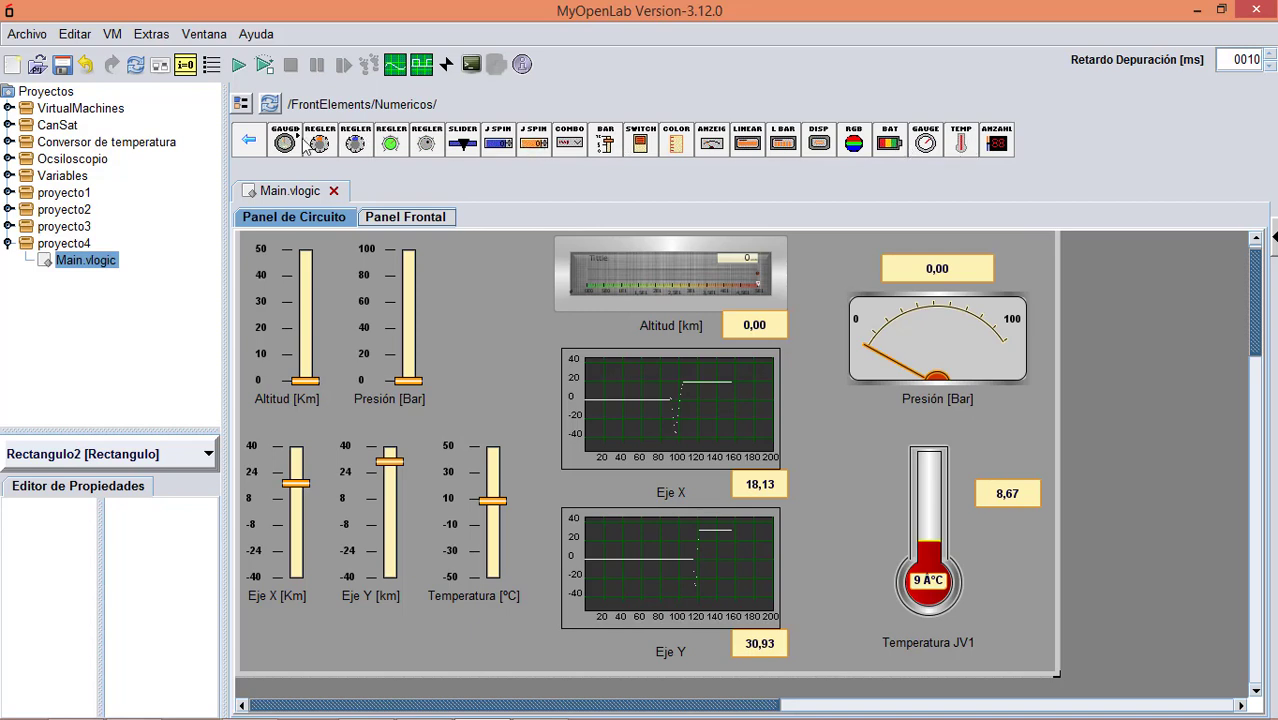
{"action": "left_click", "coordinate": [262, 145]}
{"action": "left_click", "coordinate": [357, 144]}
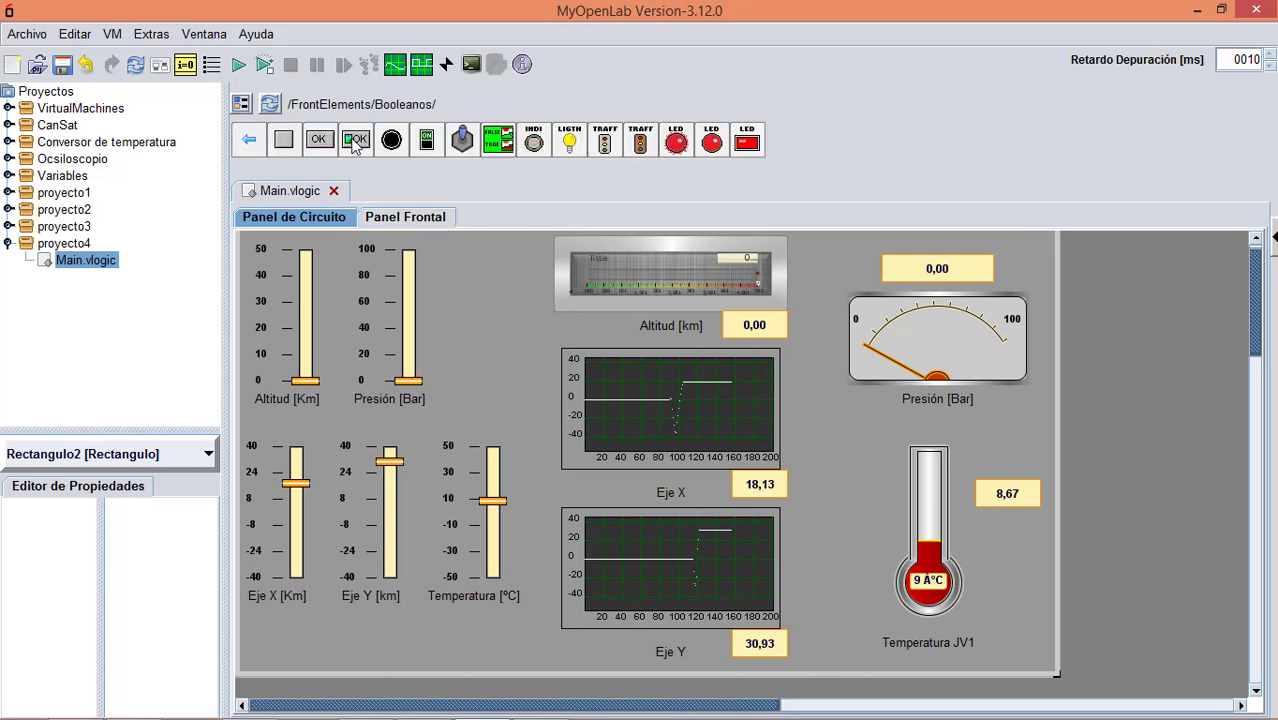
{"action": "left_click", "coordinate": [676, 143]}
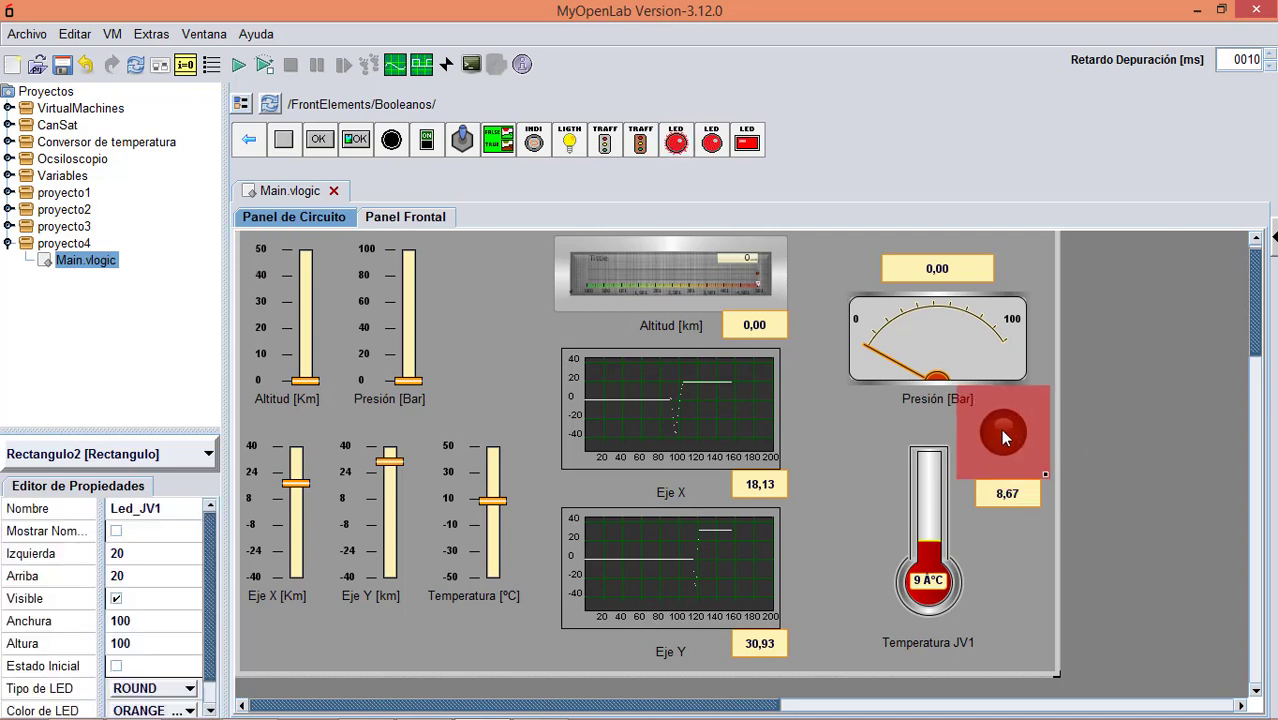
{"action": "left_click", "coordinate": [1000, 429]}
Shrink the LED to 70 by 70 and center it on the pressure gauge's dial.
{"action": "left_click_drag", "start_coordinate": [1044, 470], "coordinate": [958, 352]}
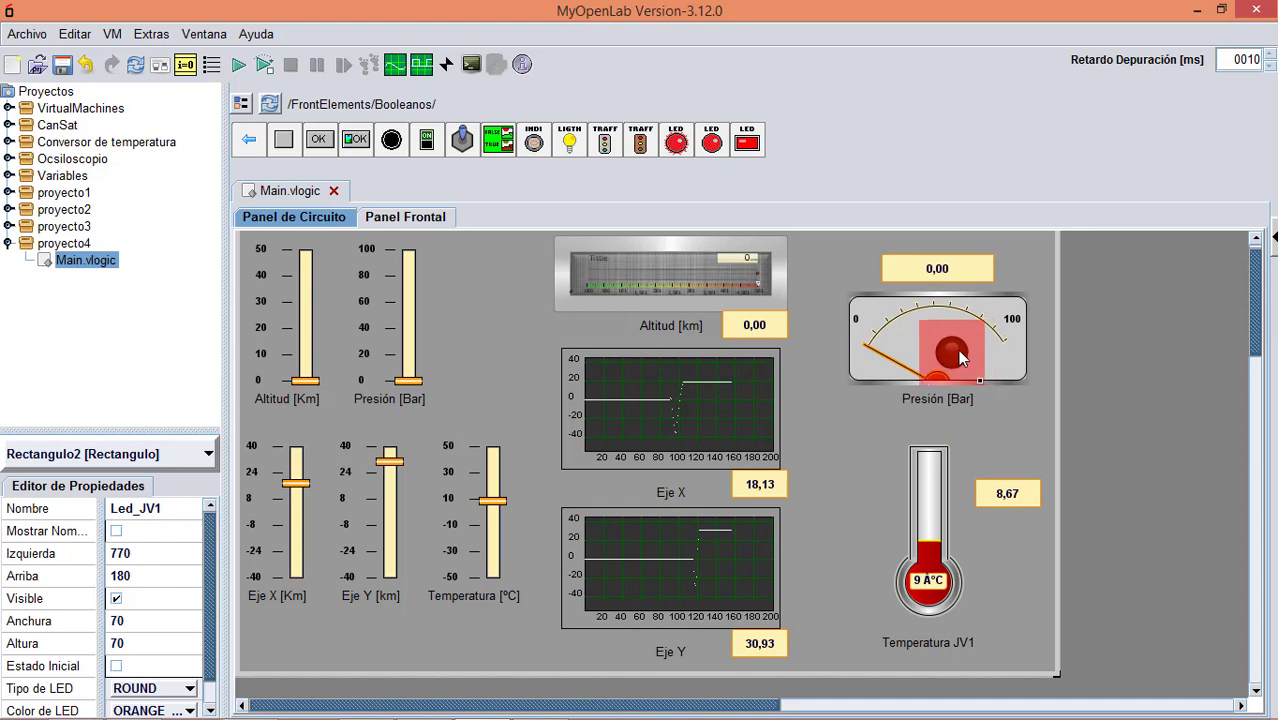
{"action": "left_click", "coordinate": [1002, 381]}
{"action": "left_click", "coordinate": [1006, 426]}
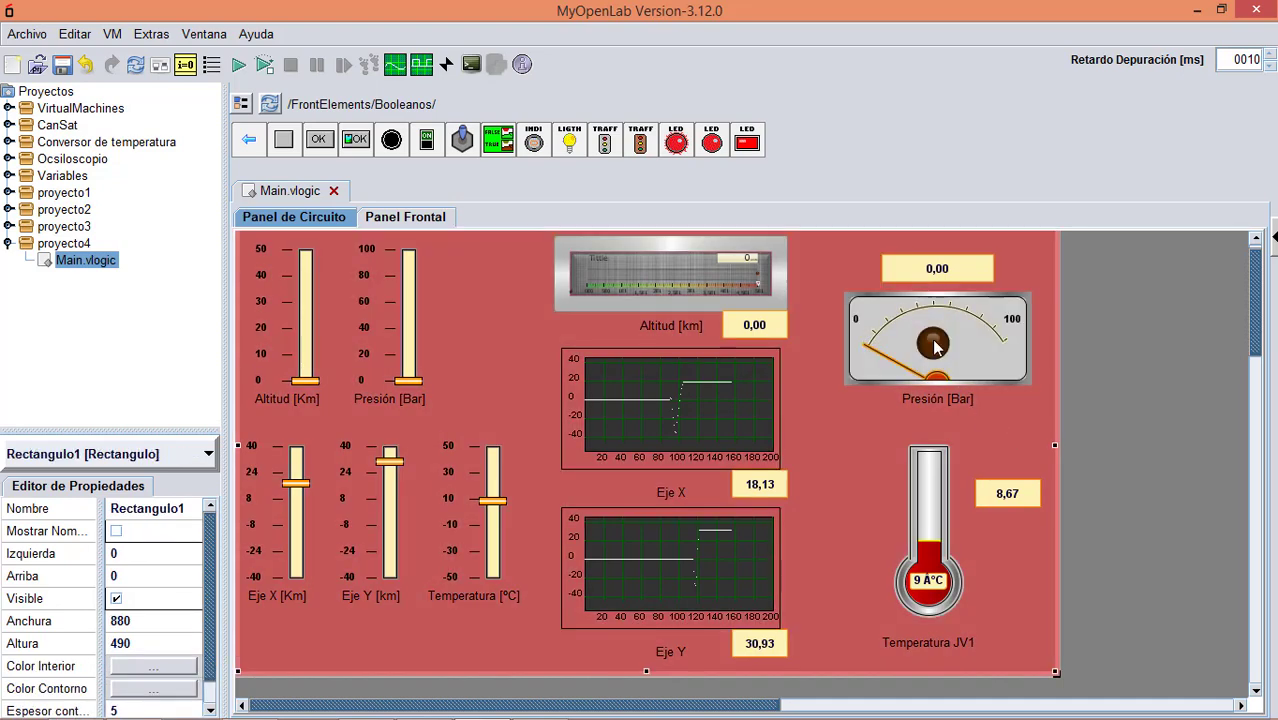
{"action": "left_click", "coordinate": [940, 347]}
{"action": "left_click", "coordinate": [1040, 463]}
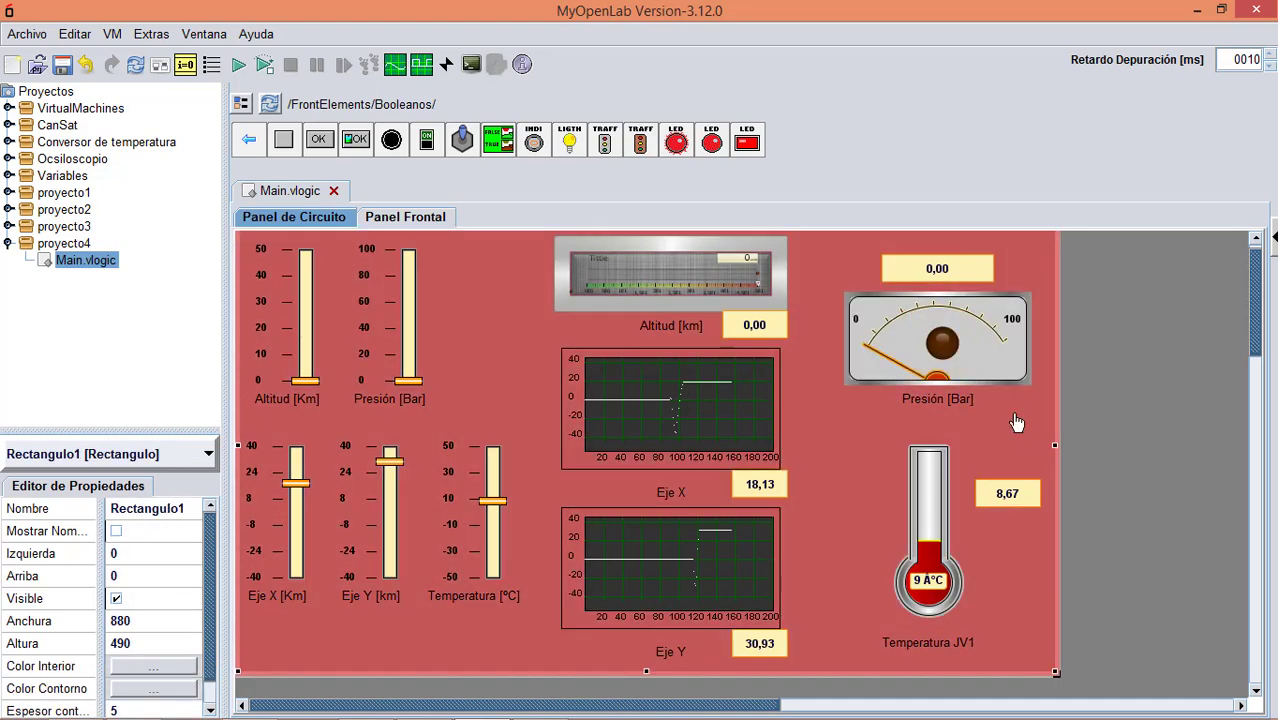
In the circuit diagram, move the LED block beside the comparison block and wire the comparison output to the LED's upper input.
{"action": "key", "text": "ctrl+Tab"}
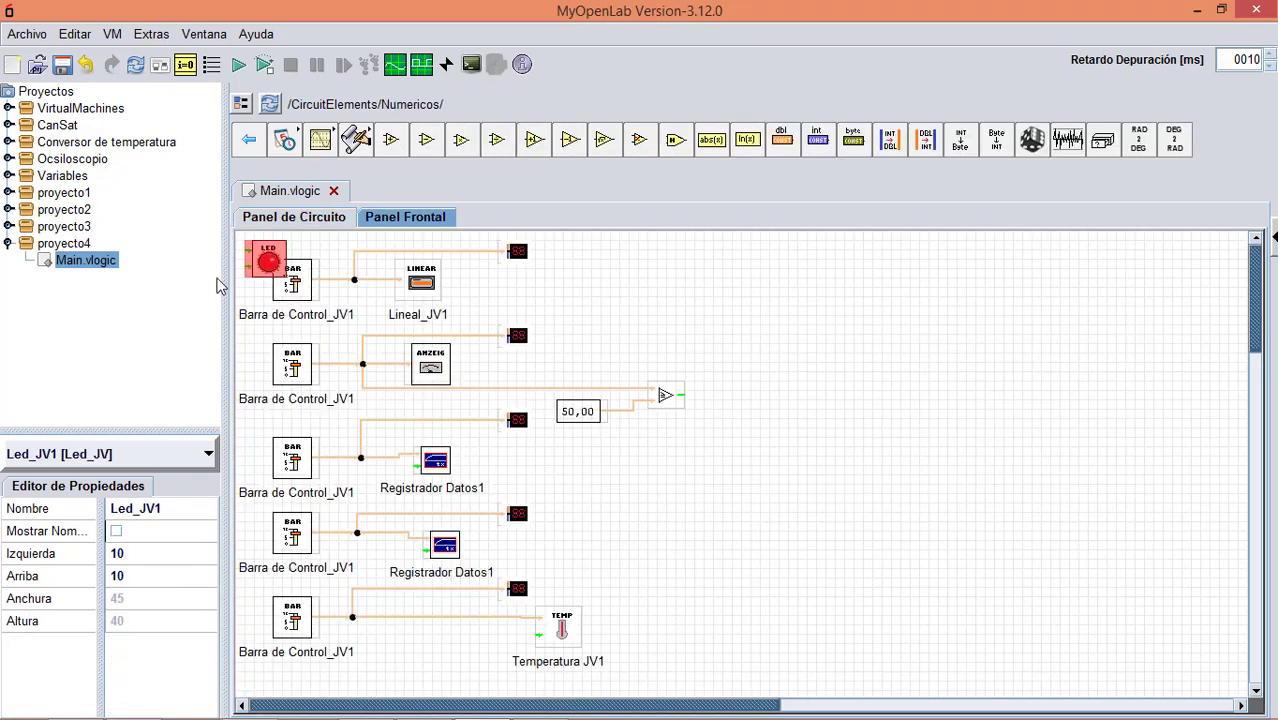
{"action": "left_click_drag", "start_coordinate": [265, 258], "coordinate": [756, 412]}
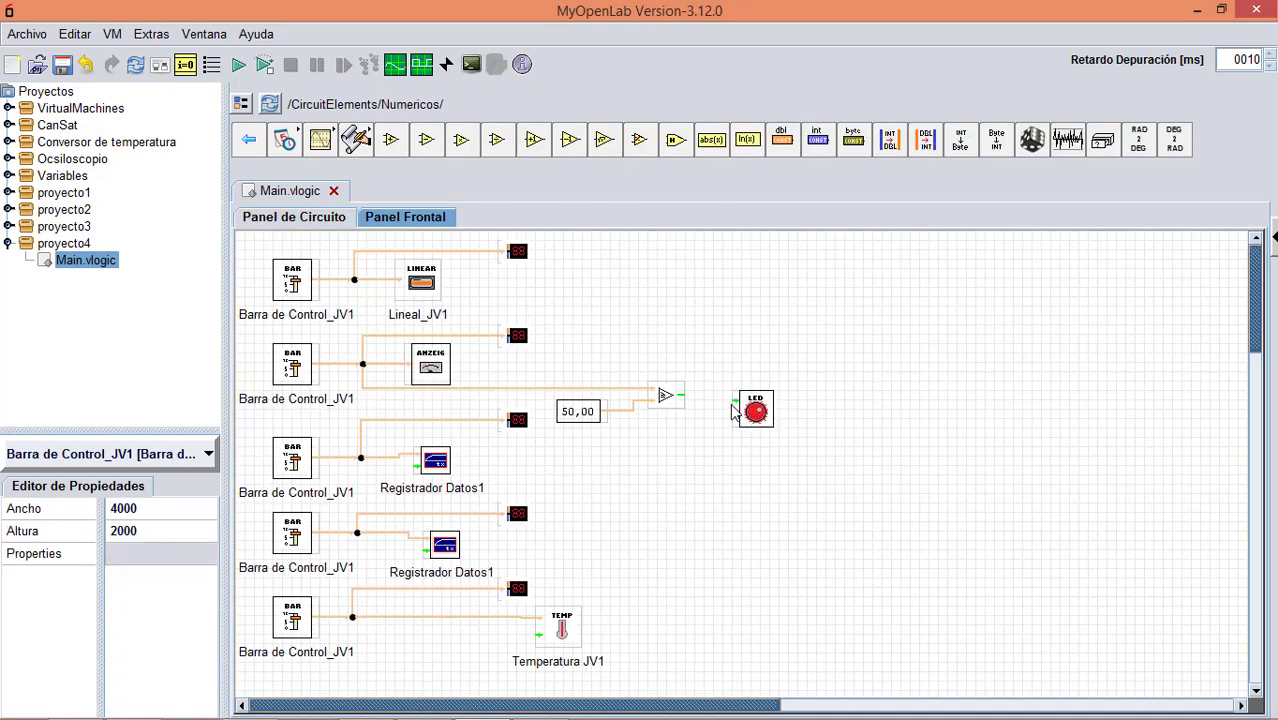
{"action": "left_click_drag", "start_coordinate": [673, 397], "coordinate": [760, 408]}
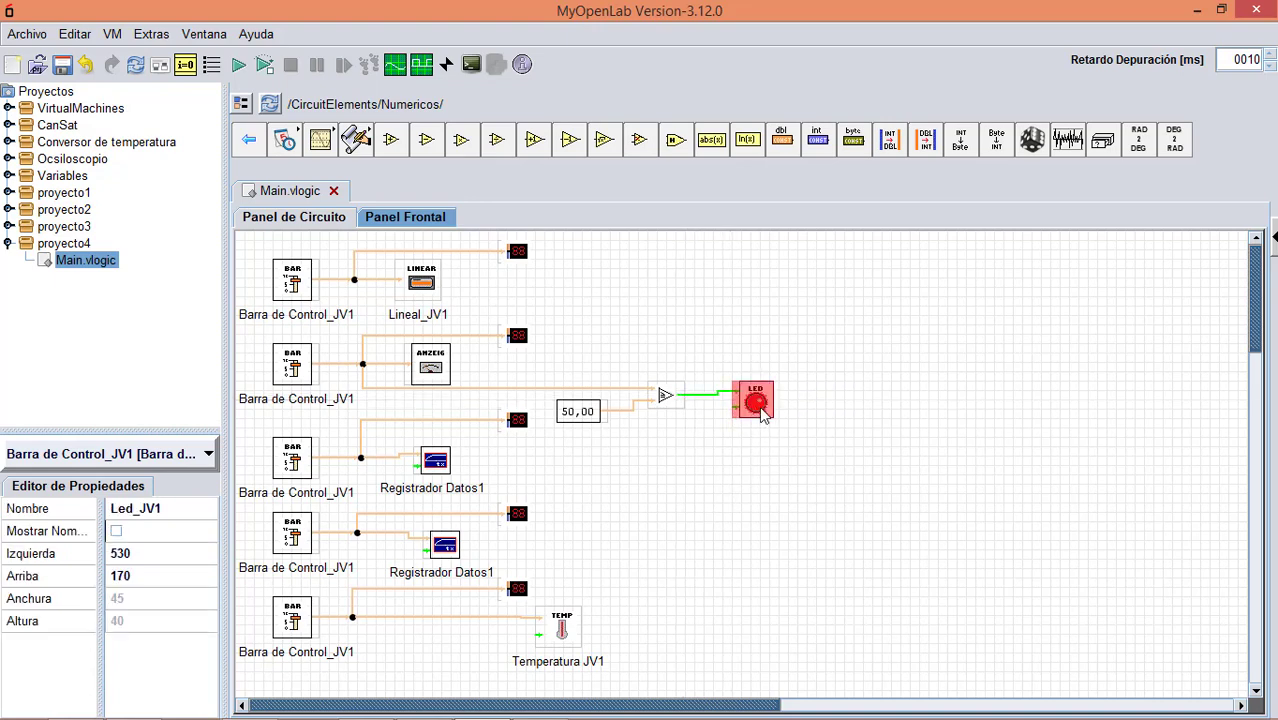
{"action": "left_click", "coordinate": [768, 434]}
Run the project and test the sliders at about 69 for Presión, 30 for Altitud, 18 for Eje X, 20 for Eje Y and 27 for Temperatura.
{"action": "left_click", "coordinate": [238, 65]}
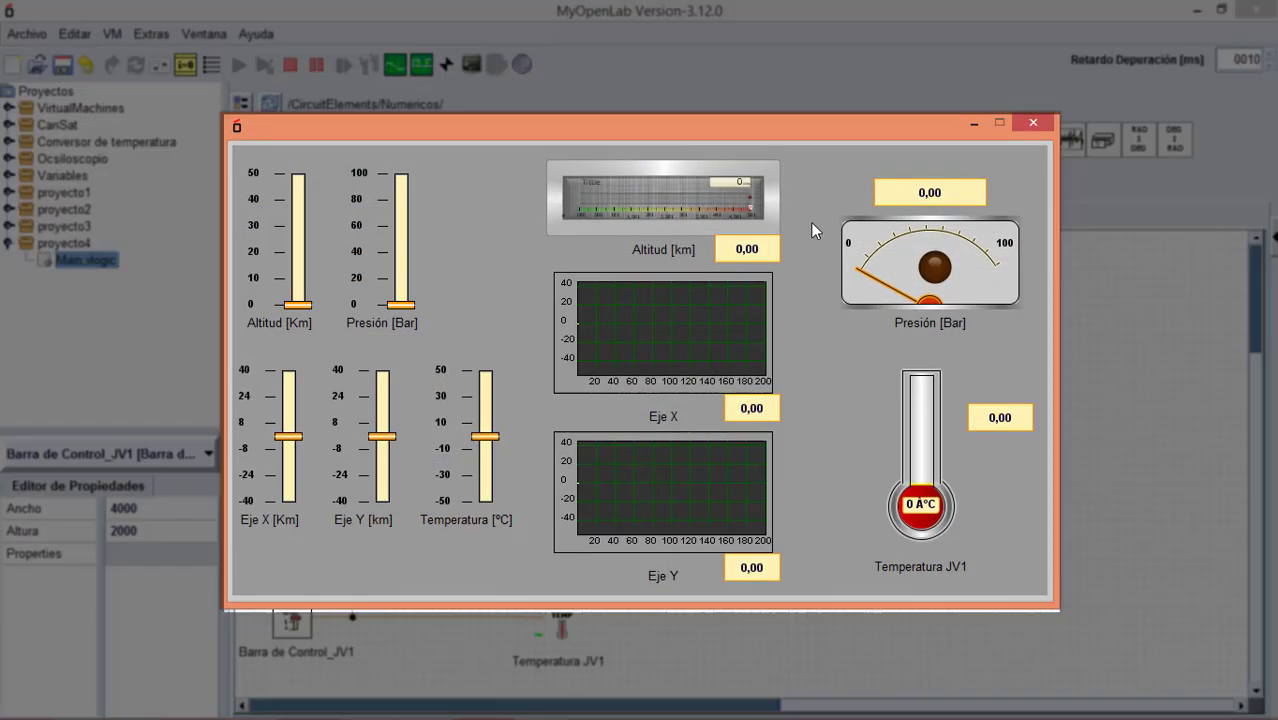
{"action": "left_click_drag", "start_coordinate": [397, 303], "coordinate": [411, 218]}
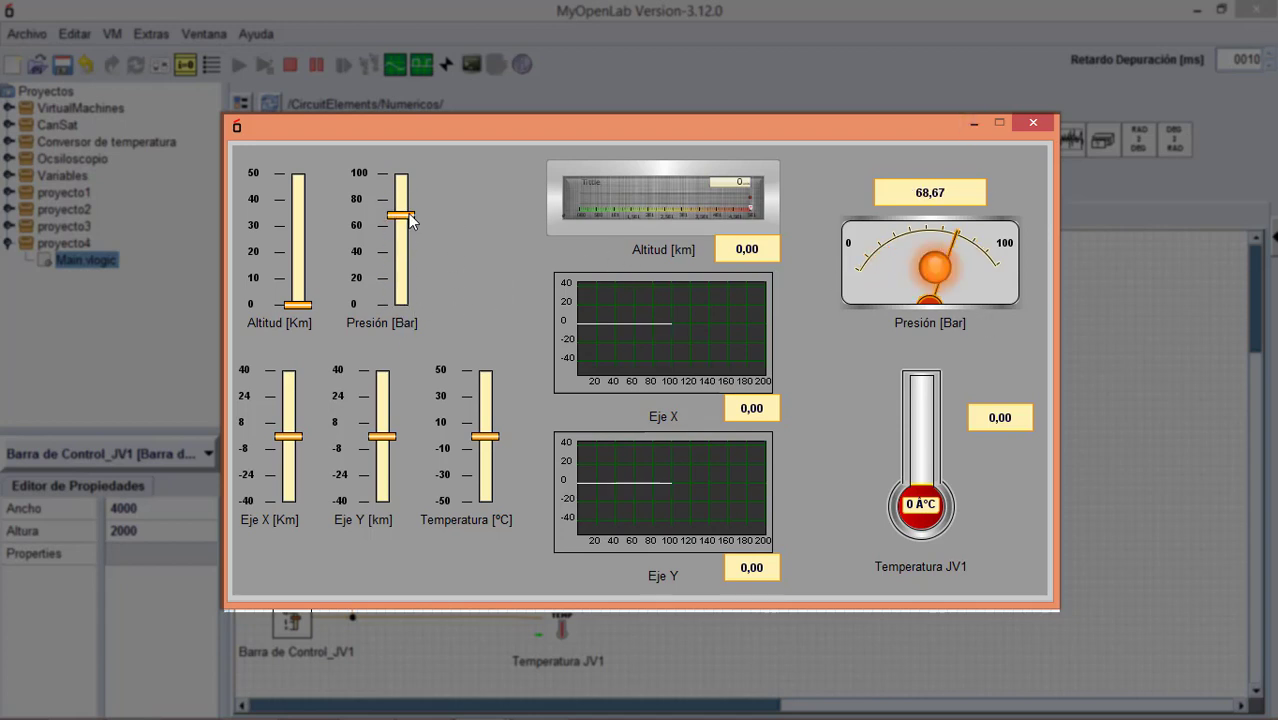
{"action": "left_click_drag", "start_coordinate": [300, 304], "coordinate": [300, 228]}
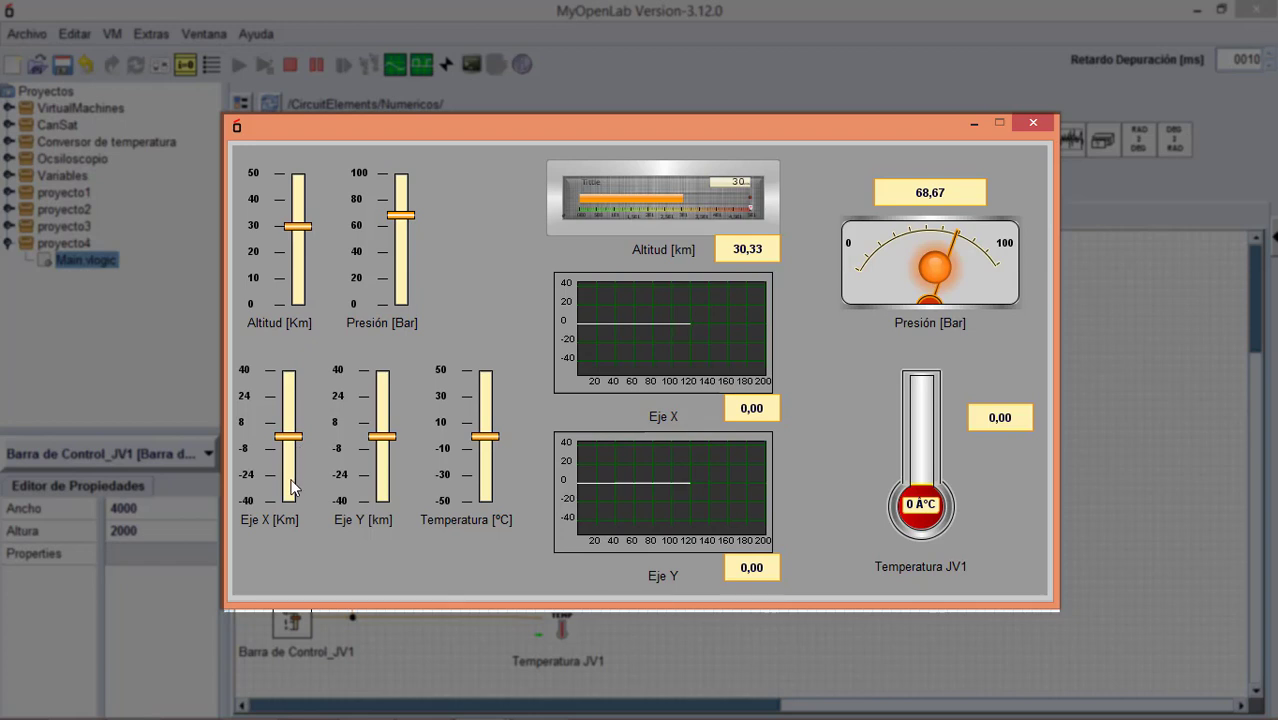
{"action": "left_click_drag", "start_coordinate": [381, 447], "coordinate": [290, 408]}
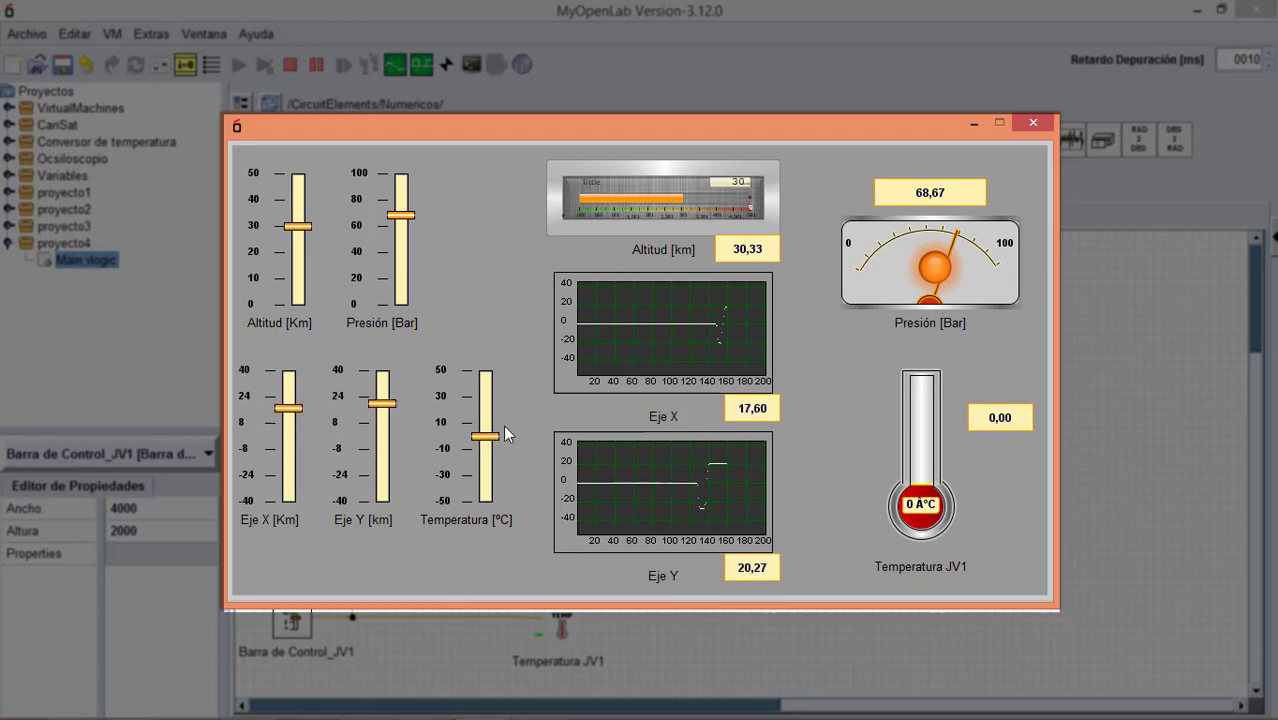
{"action": "left_click_drag", "start_coordinate": [486, 437], "coordinate": [486, 400]}
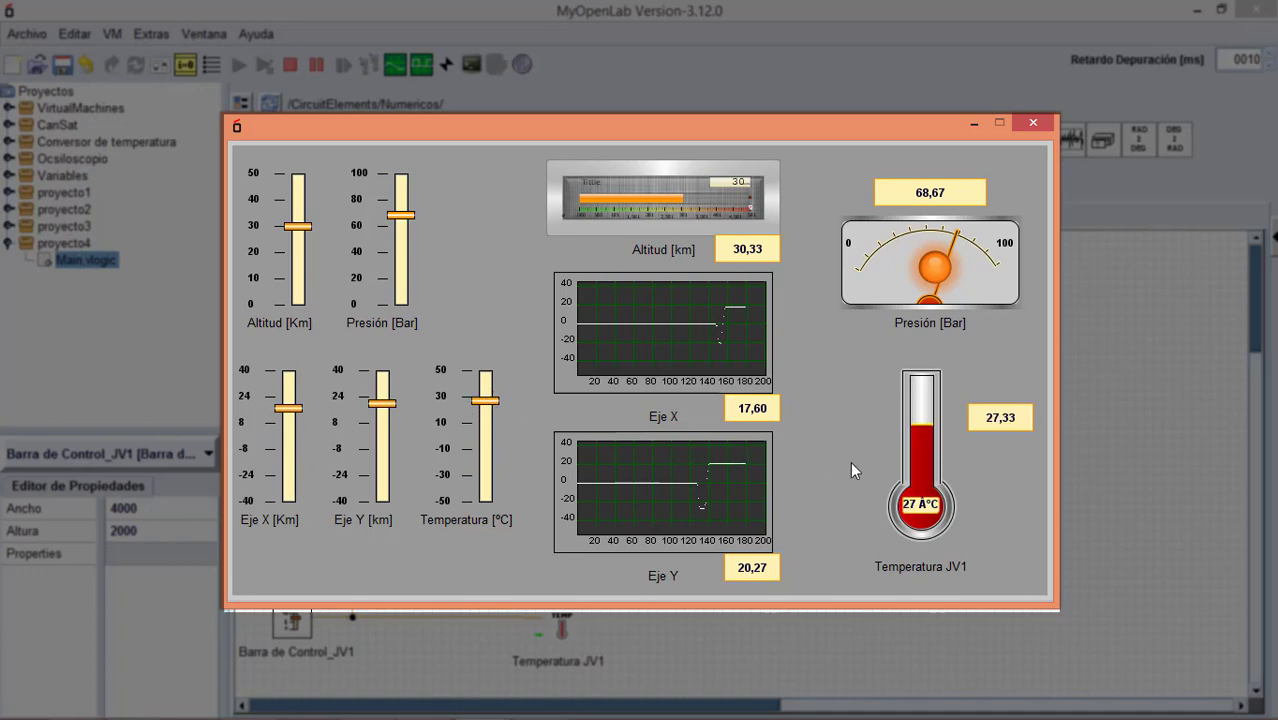